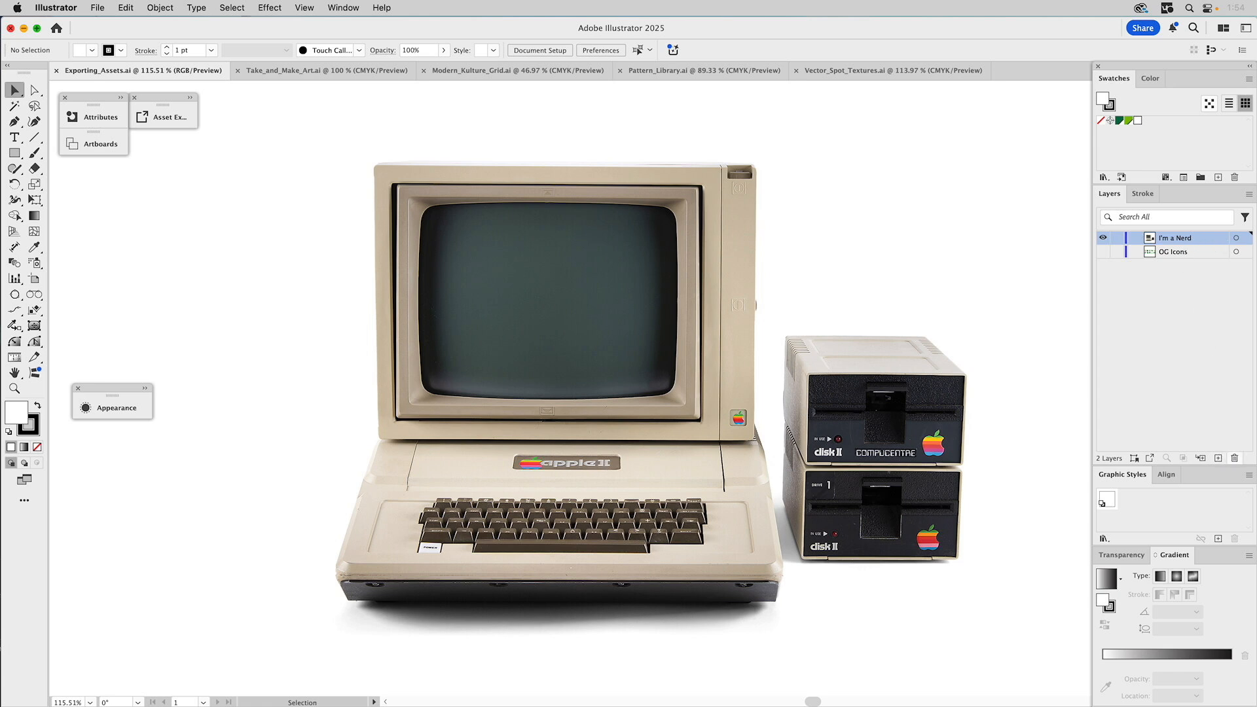
- Delete the I'm a Nerd layer and its computer artwork, then make the OG Icons layer visible
left_click(1236, 461)
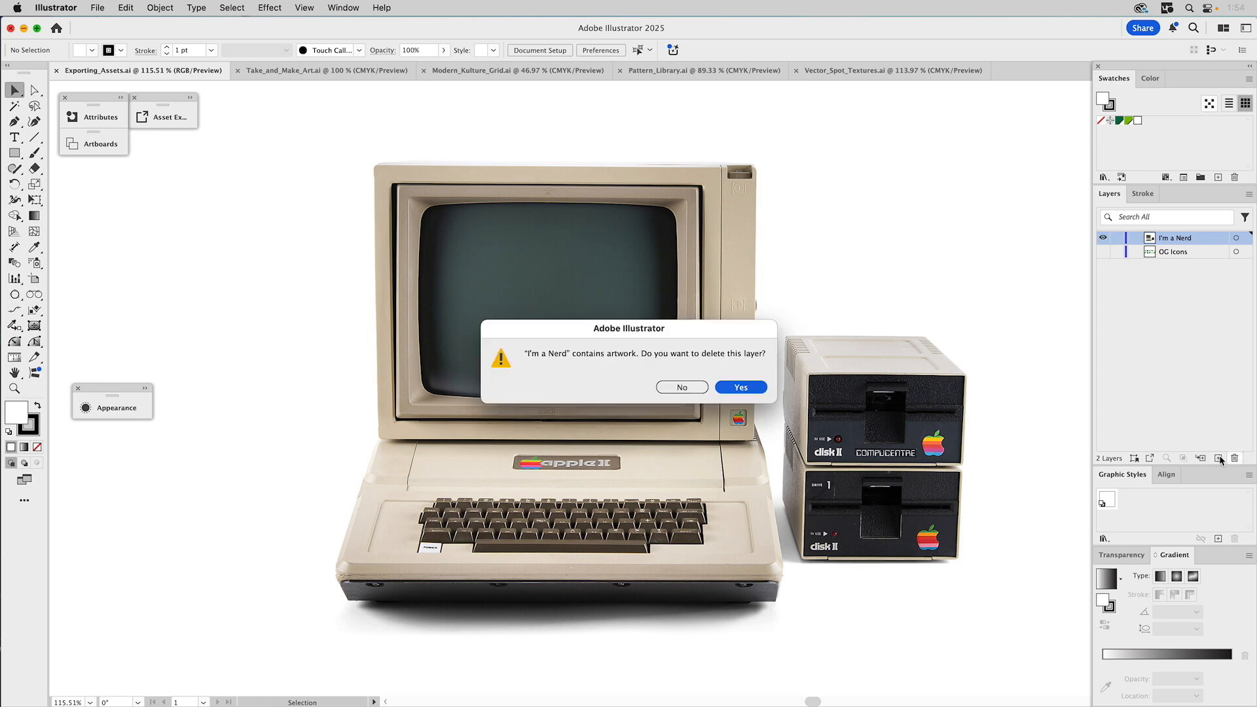
left_click(740, 393)
left_click(1103, 238)
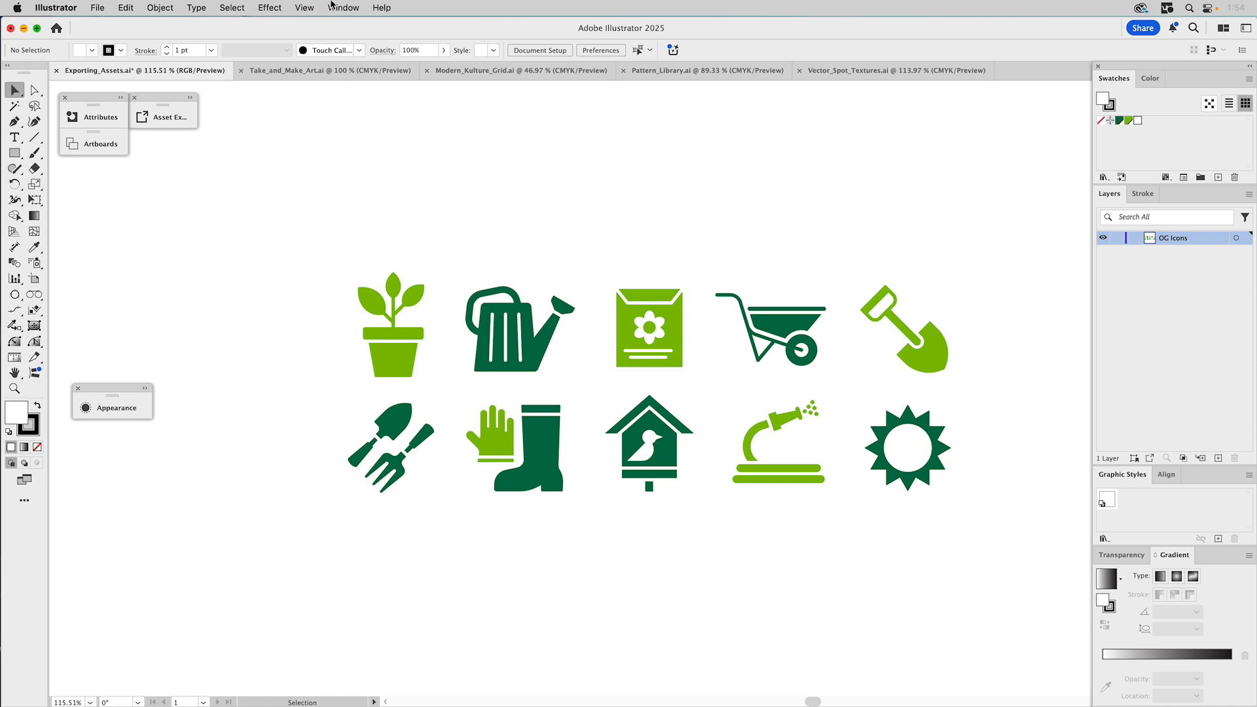
- Turn on View > Show Artboards, then briefly expand and collapse the Asset Export panel
left_click(303, 8)
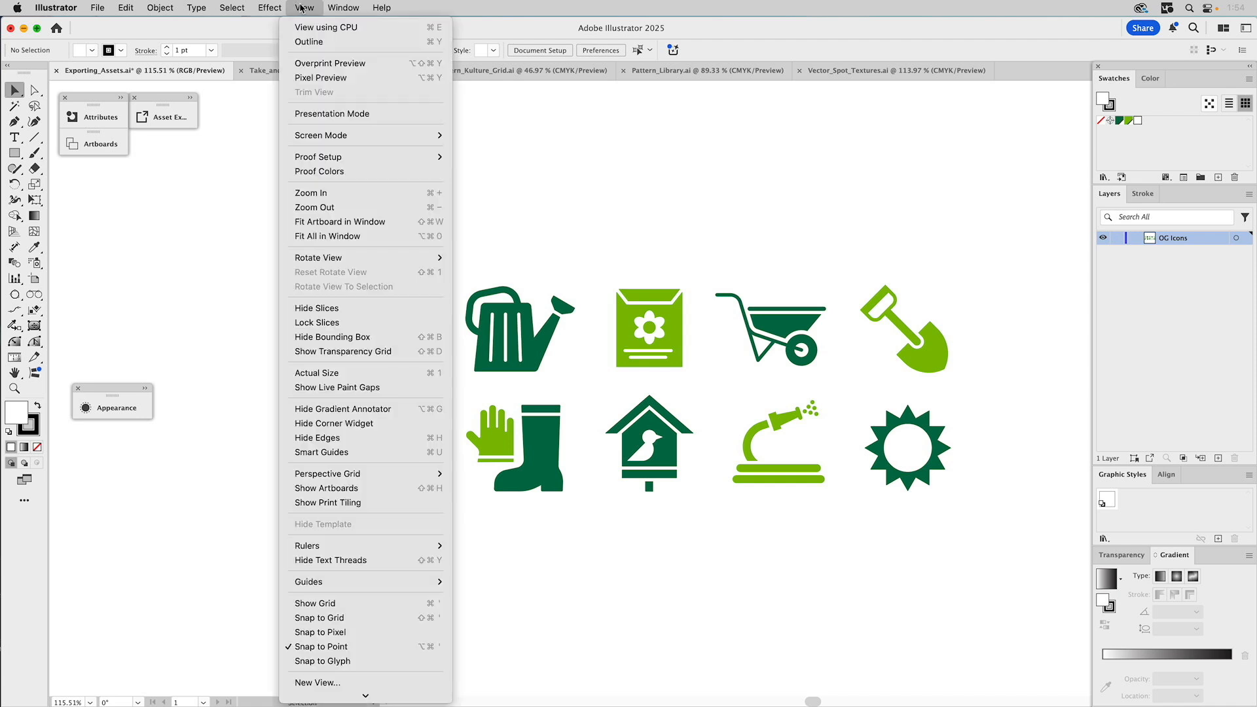
left_click(303, 490)
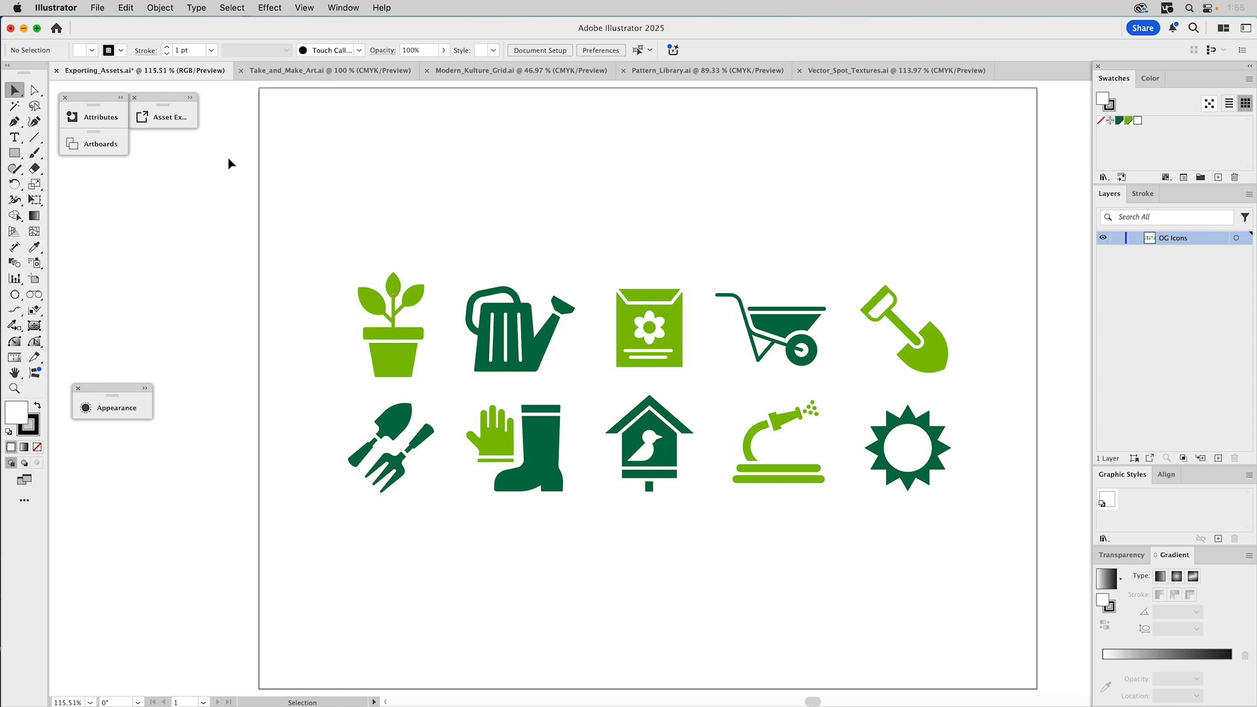
left_click(192, 106)
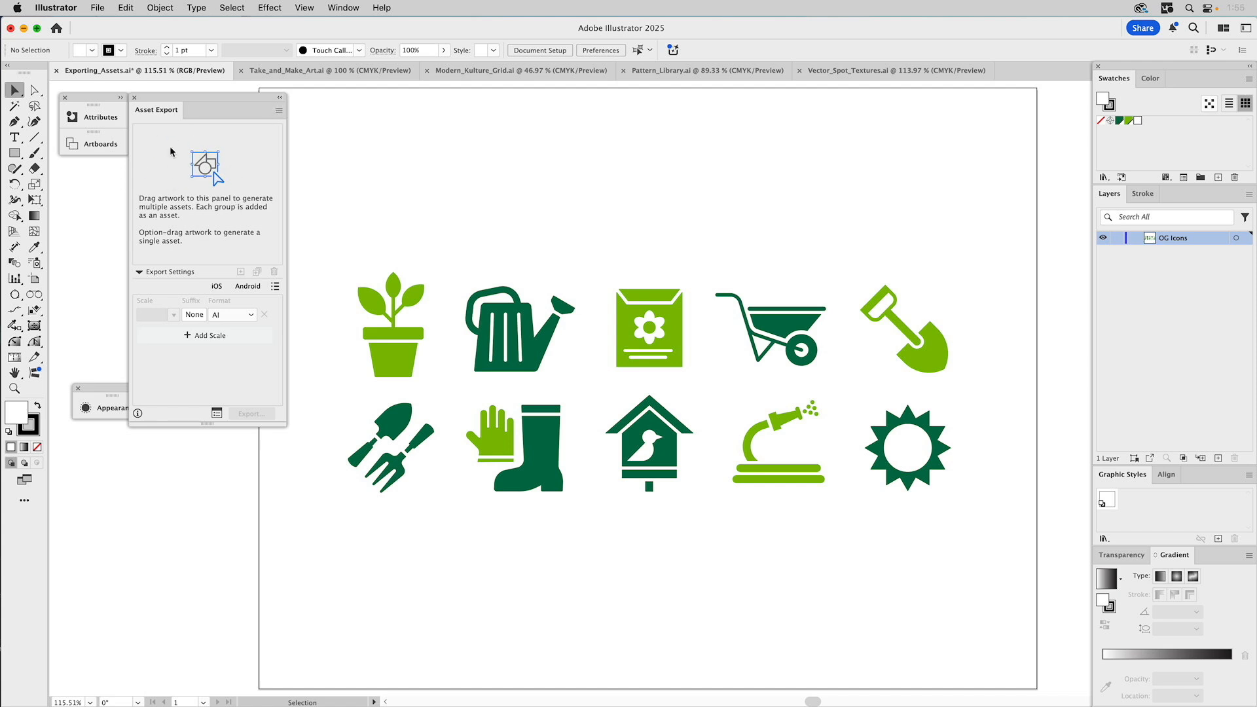
left_click(280, 97)
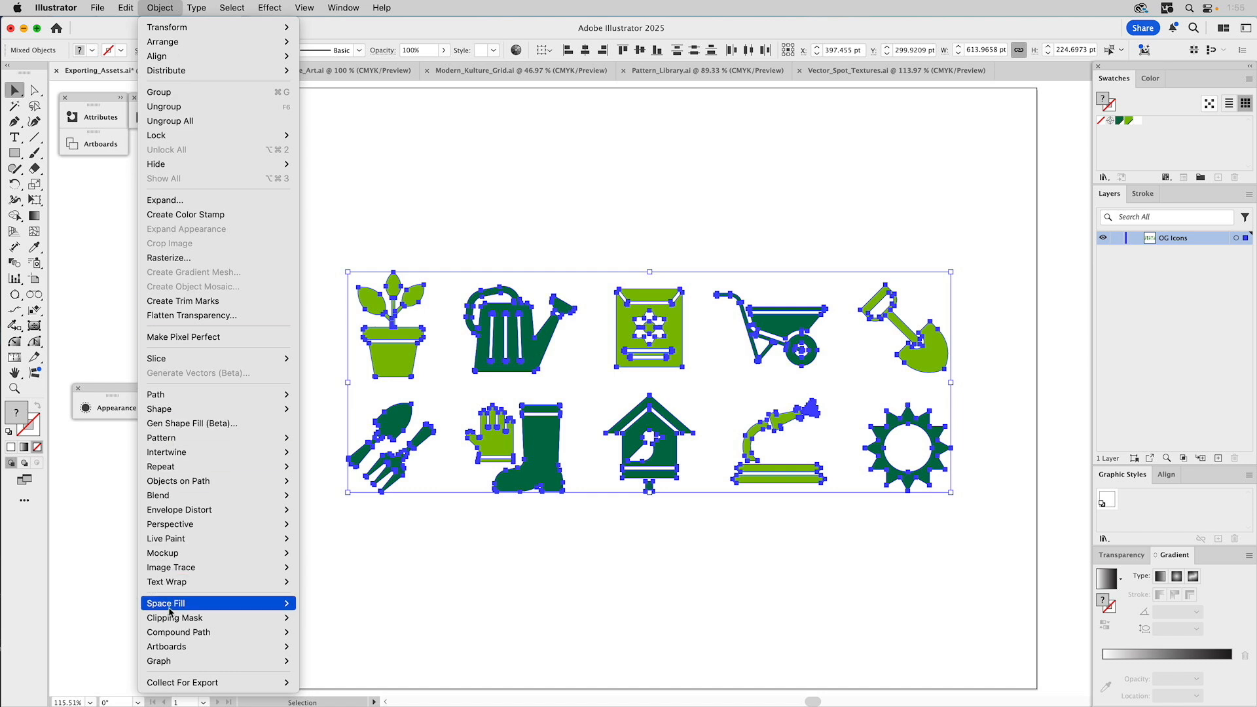
mouse_move(174, 648)
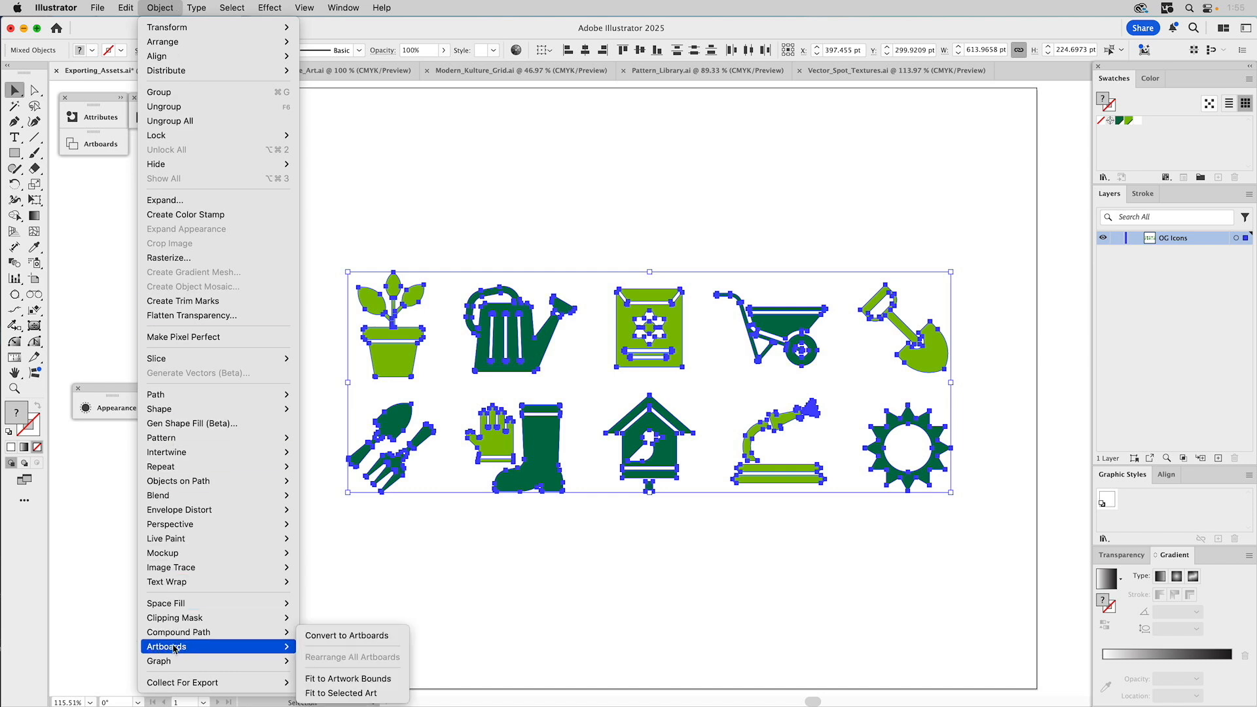
left_click(336, 636)
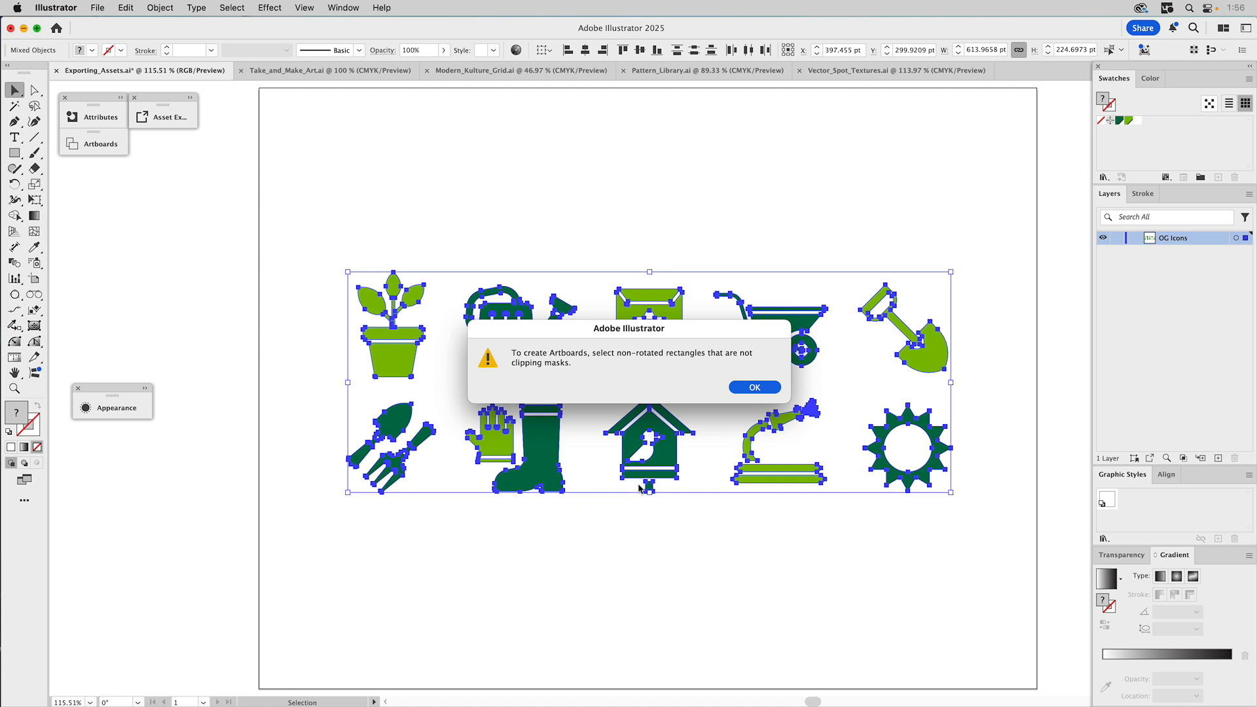
left_click(755, 387)
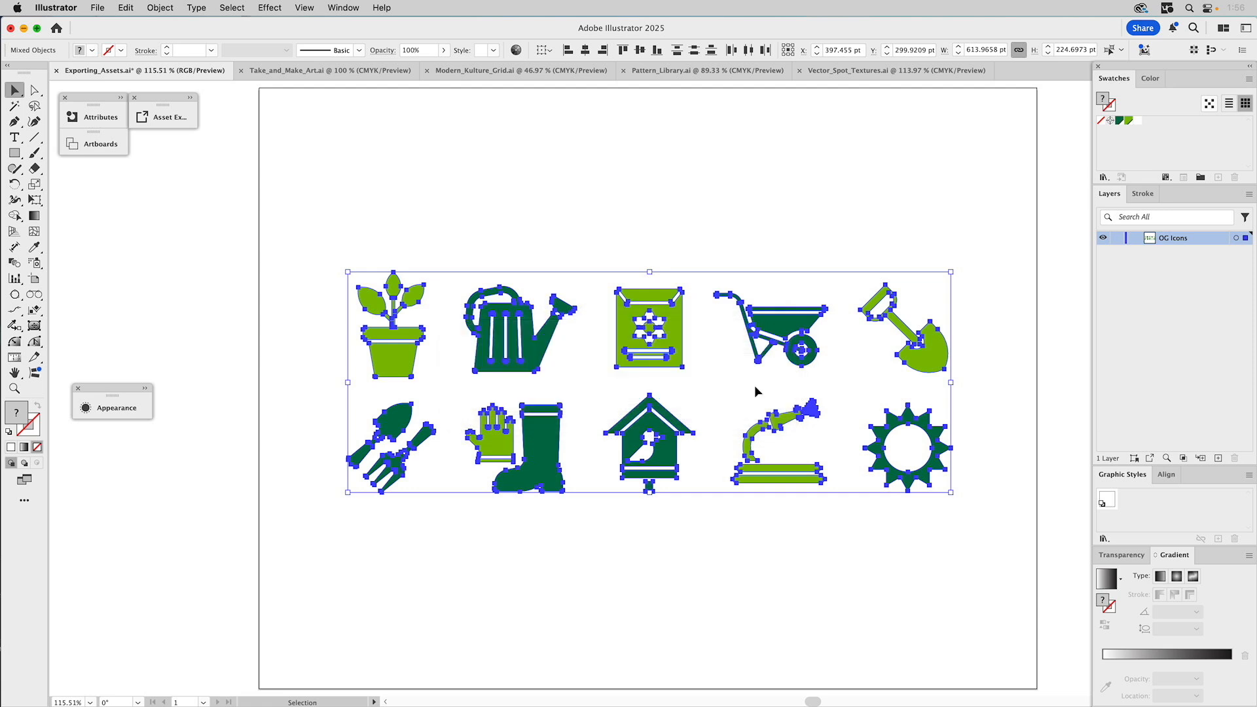
left_click(158, 8)
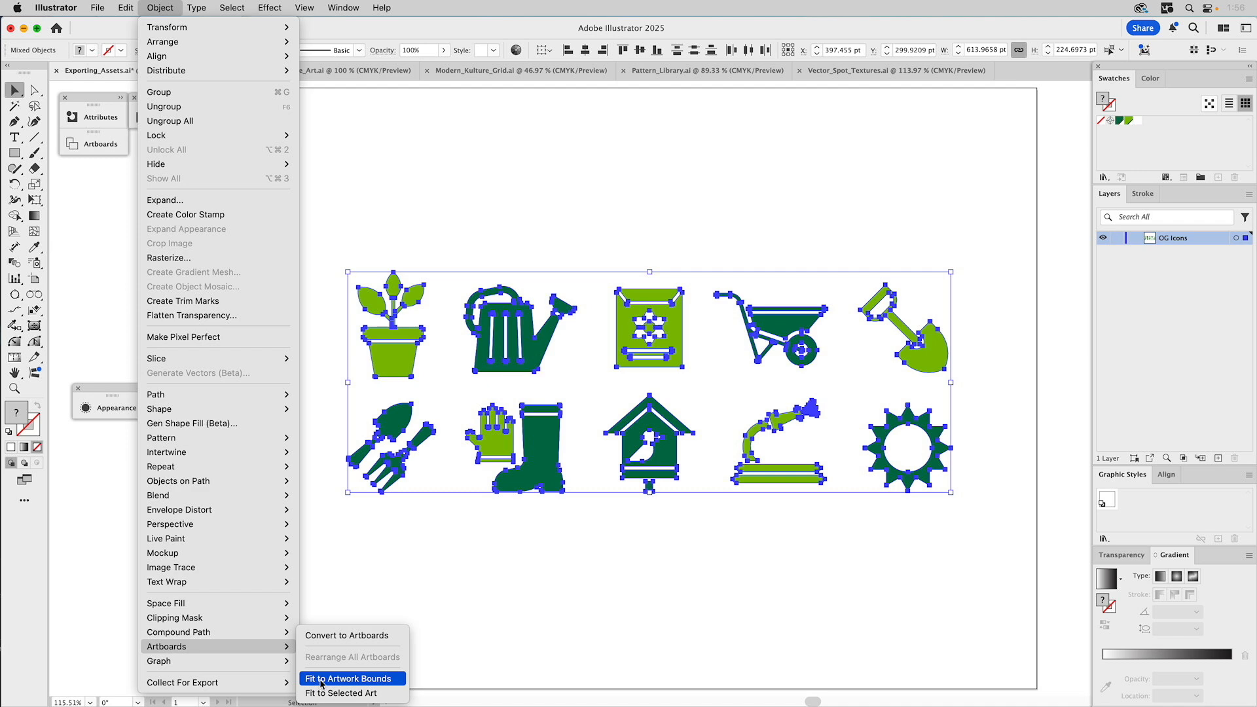
left_click(322, 681)
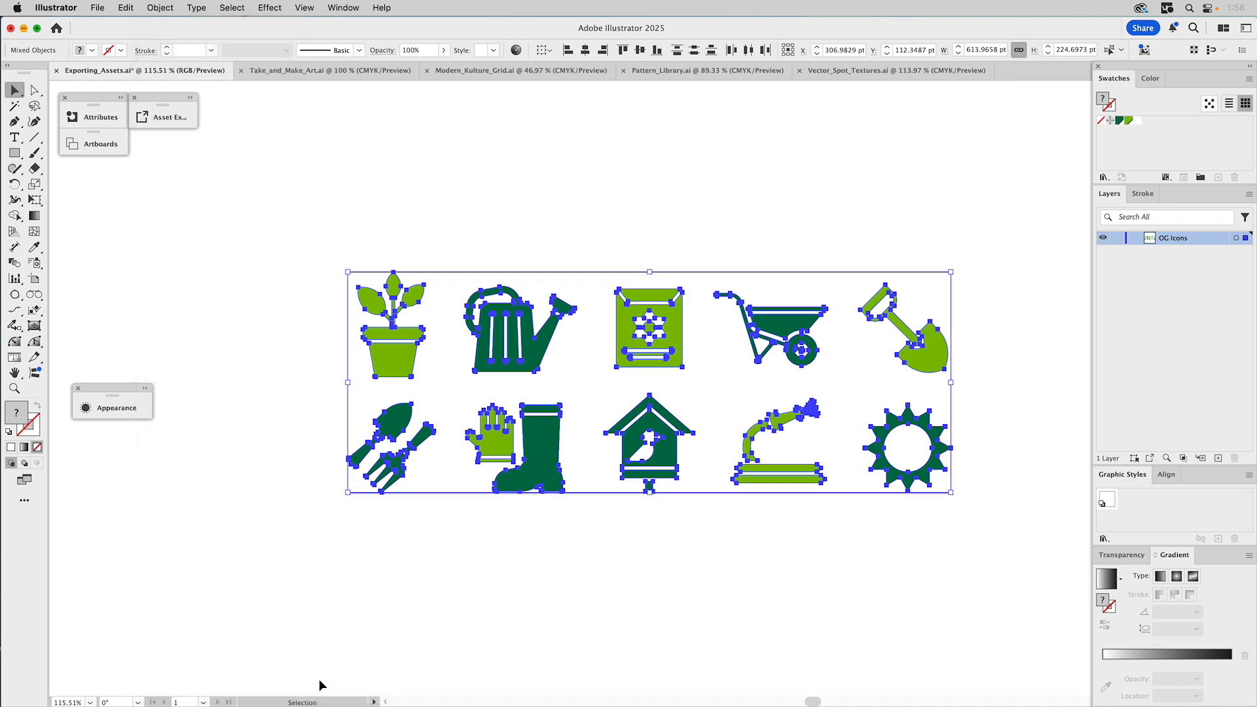
left_click(259, 305)
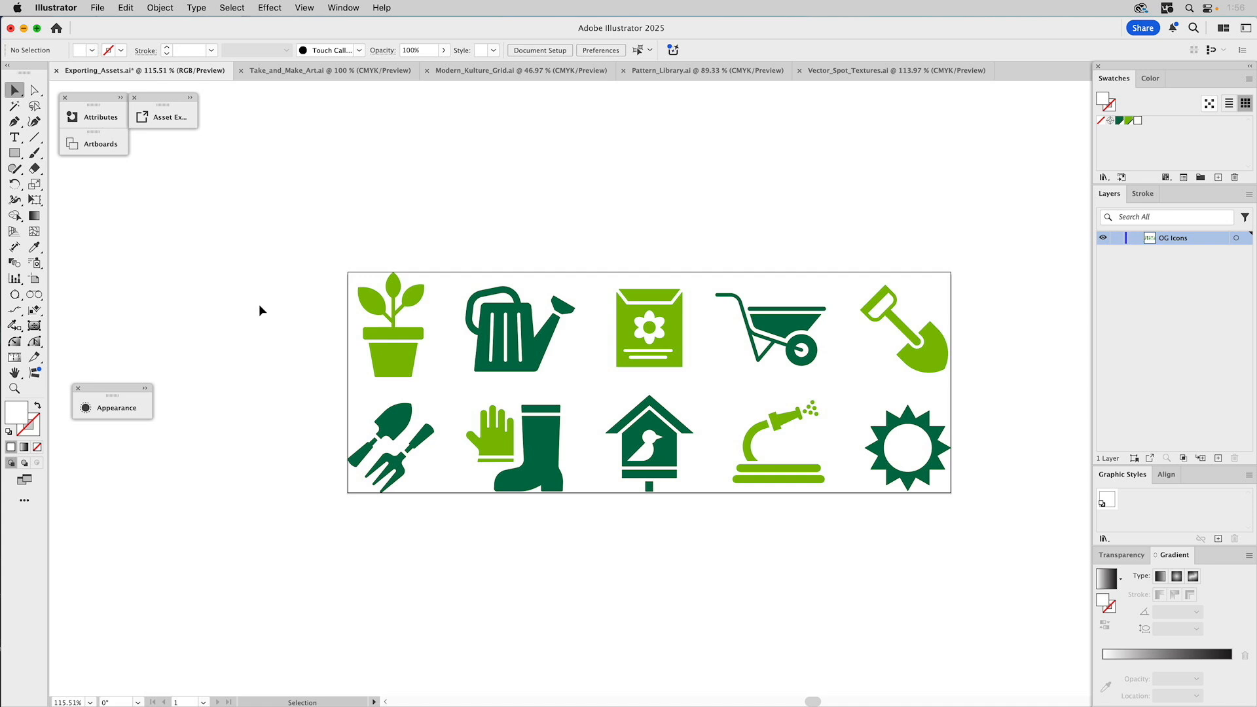
key("a")
key("v")
key("super+a")
left_click(242, 287)
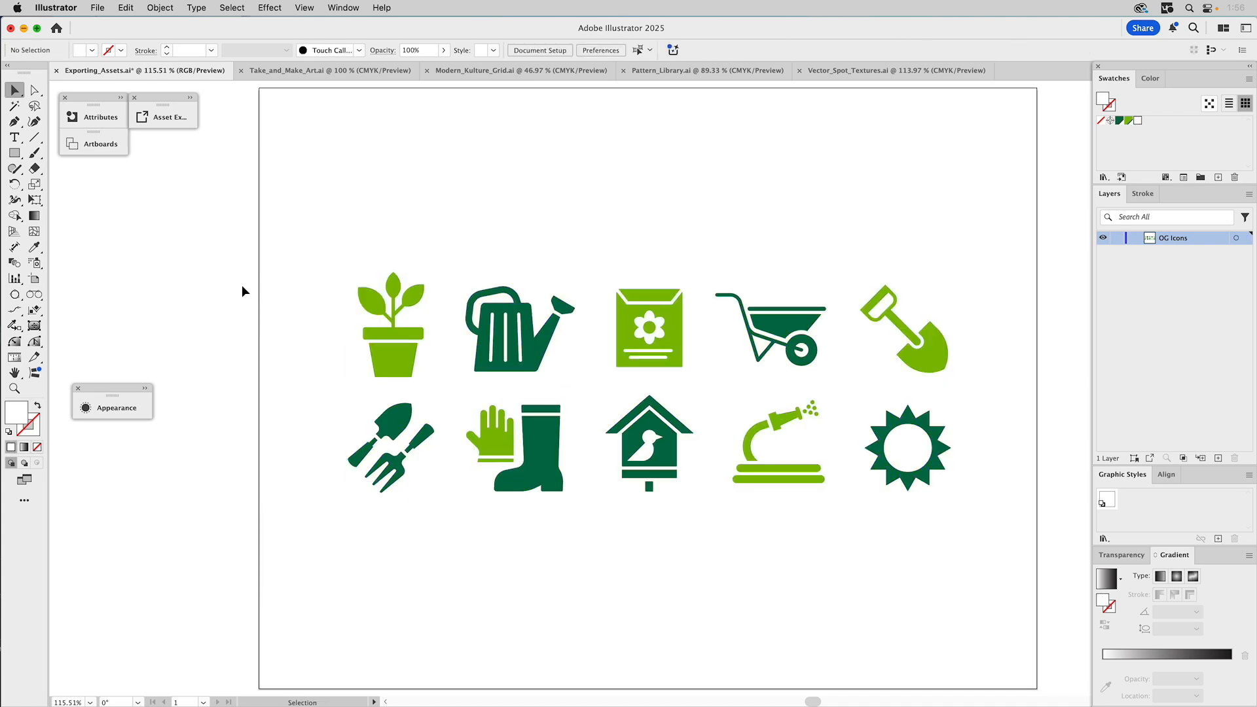
- Fit the artboard to the plant-pot icon, then undo that resize
left_click(398, 337)
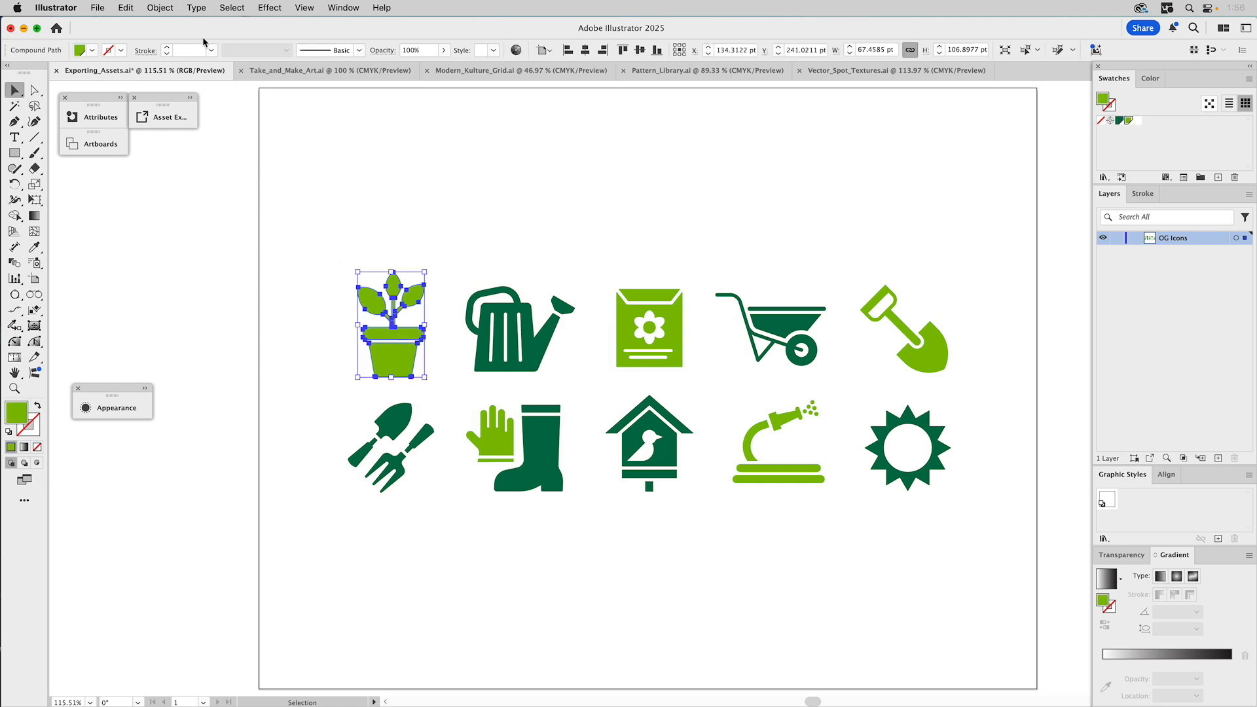
left_click(164, 7)
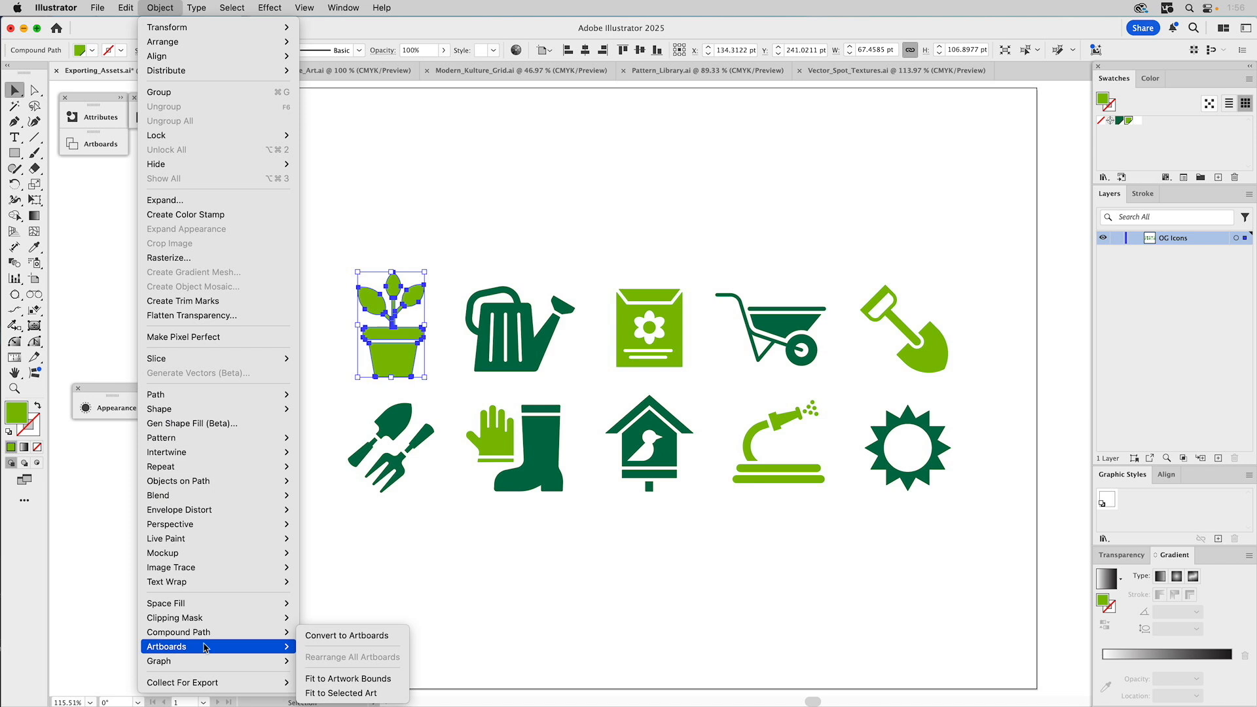
left_click(353, 685)
left_click(229, 430)
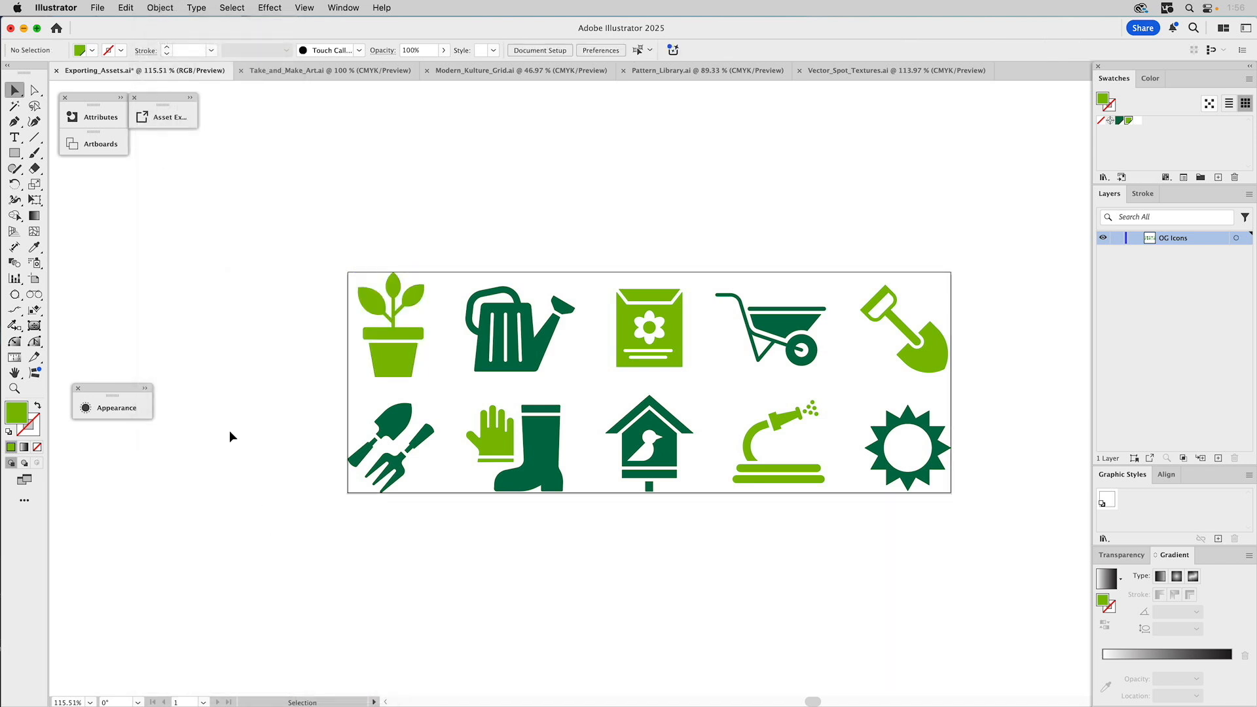
left_click(386, 337)
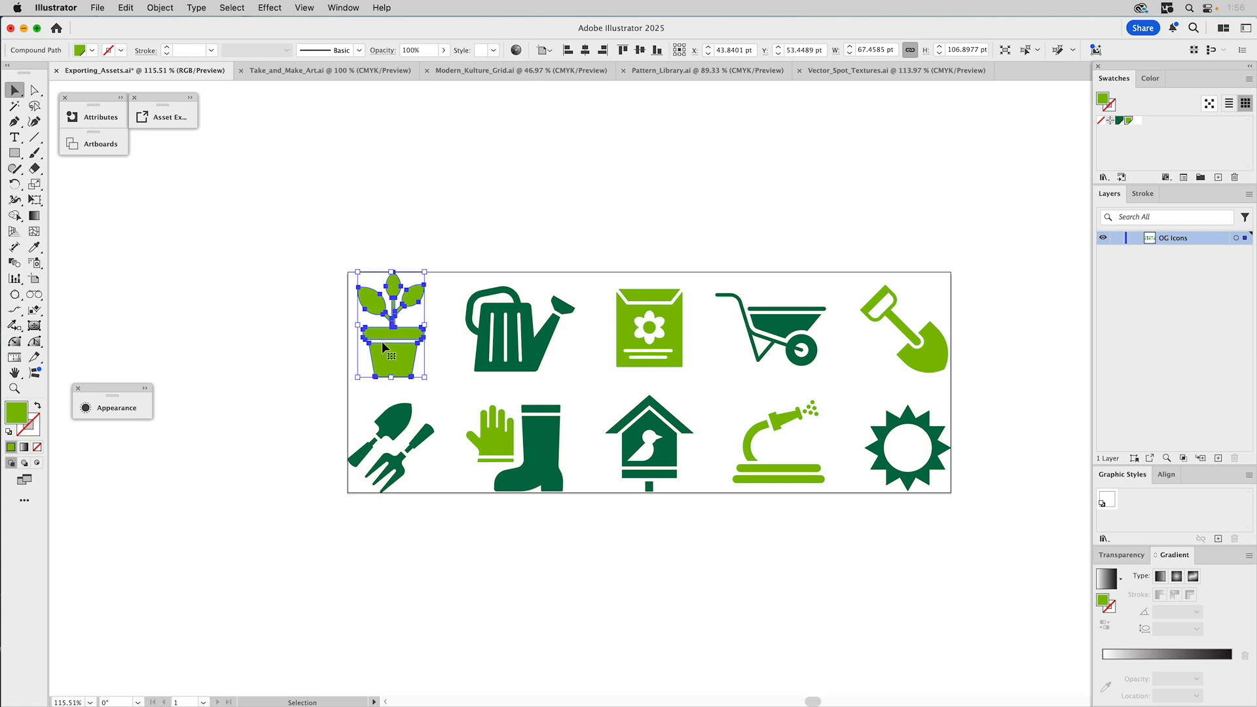
left_click(294, 204)
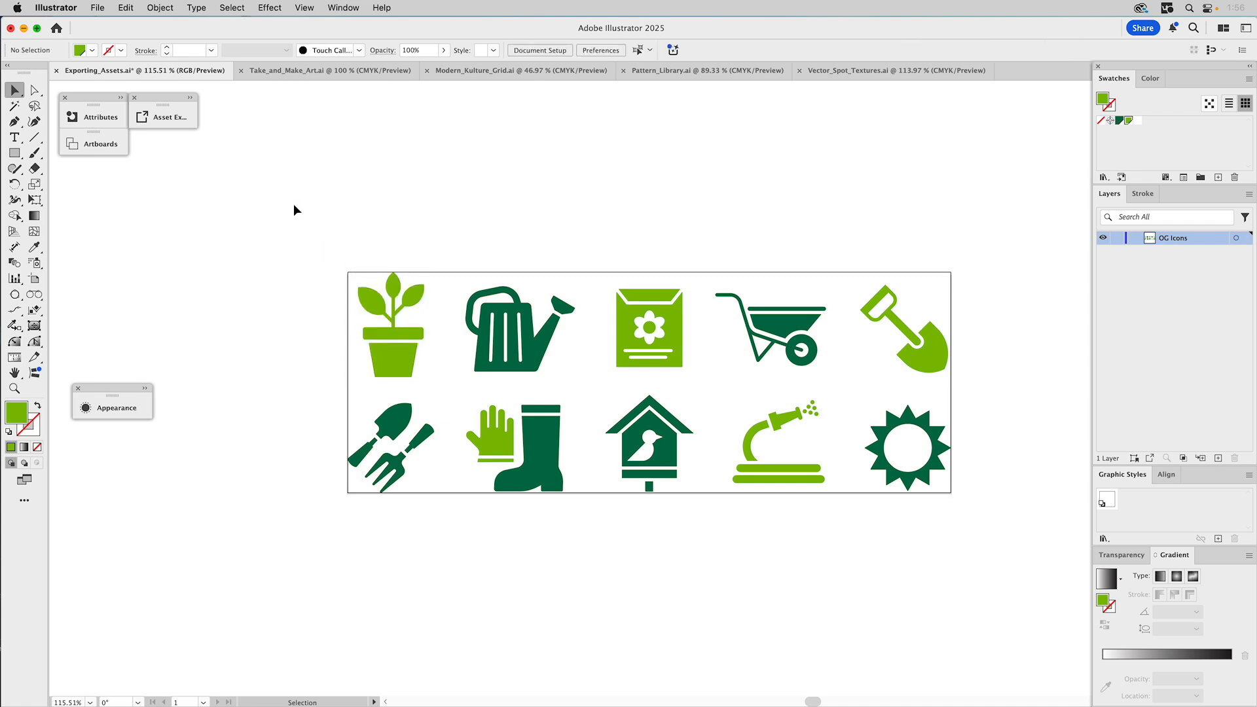
key("super+z")
left_click(325, 256)
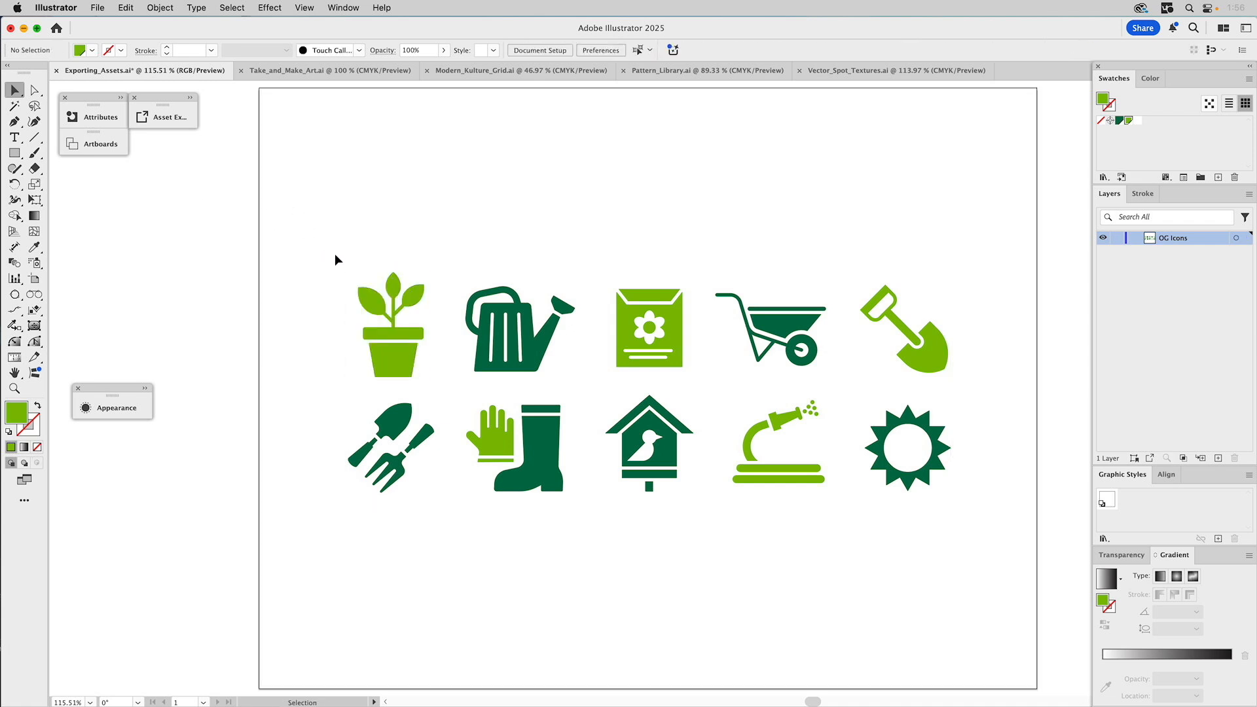
- Fit the artboard around the plant-pot icon again with Fit to Selected Art
left_click(399, 289)
left_click(160, 8)
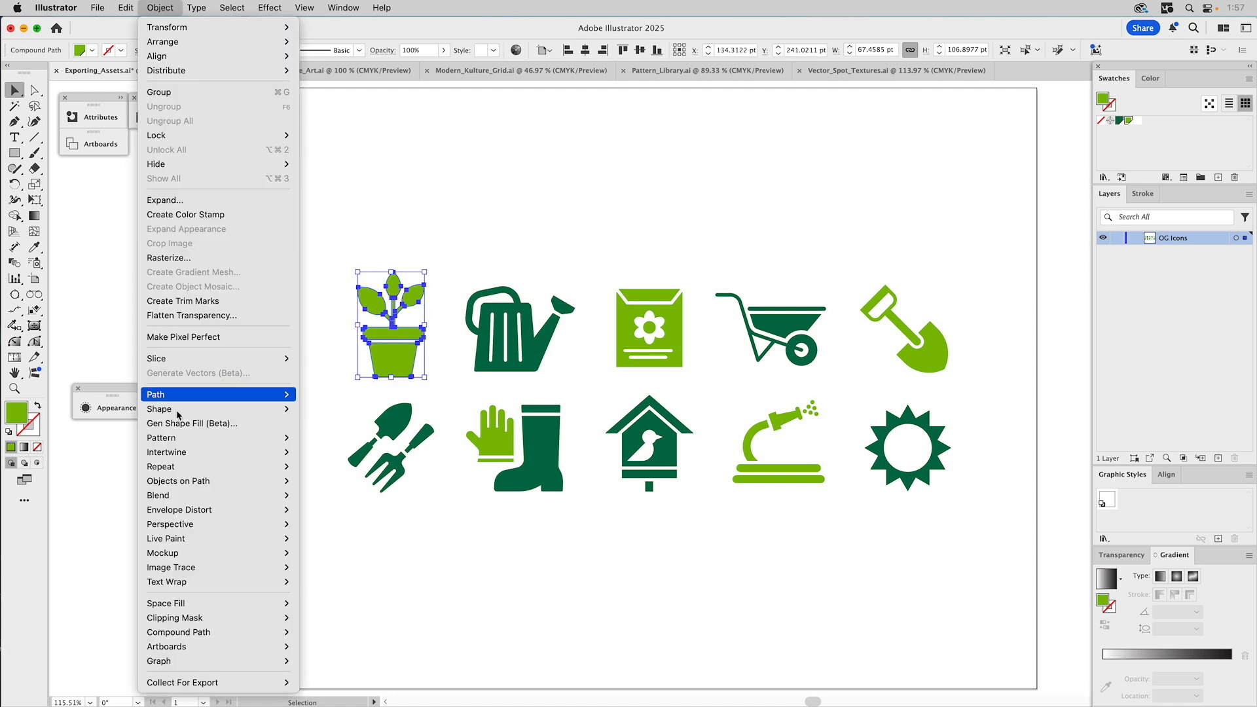
mouse_move(180, 647)
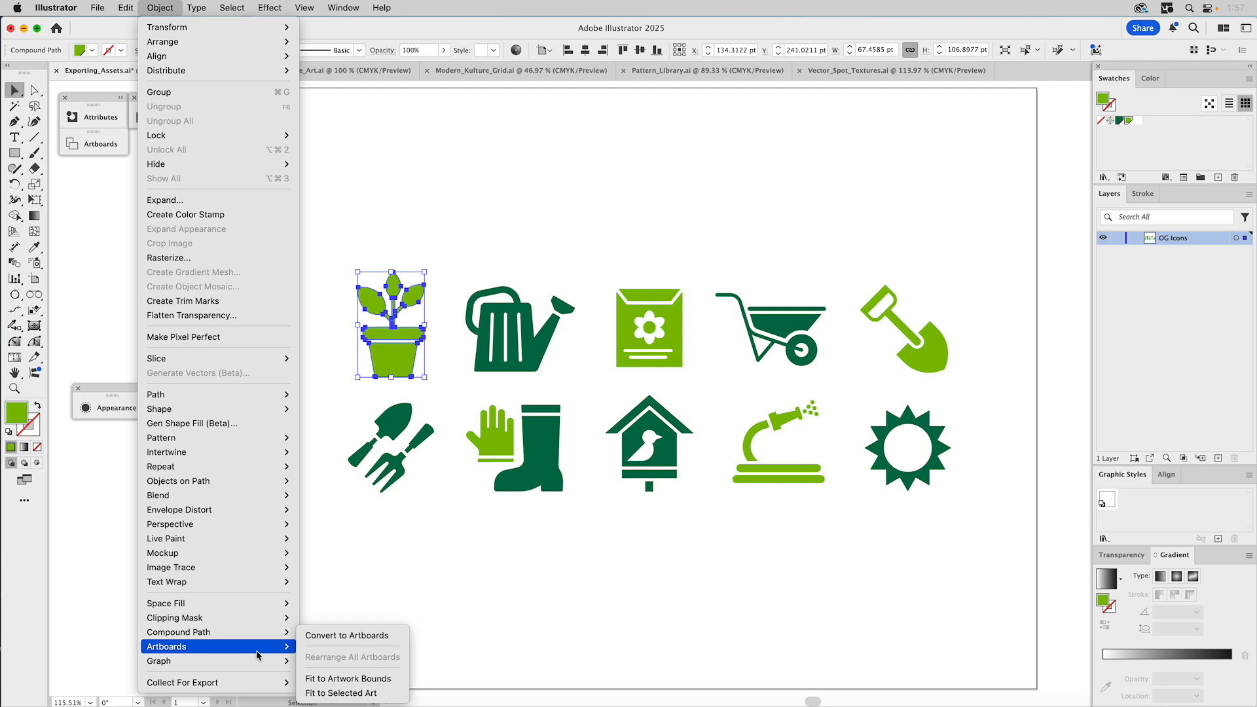
mouse_move(285, 650)
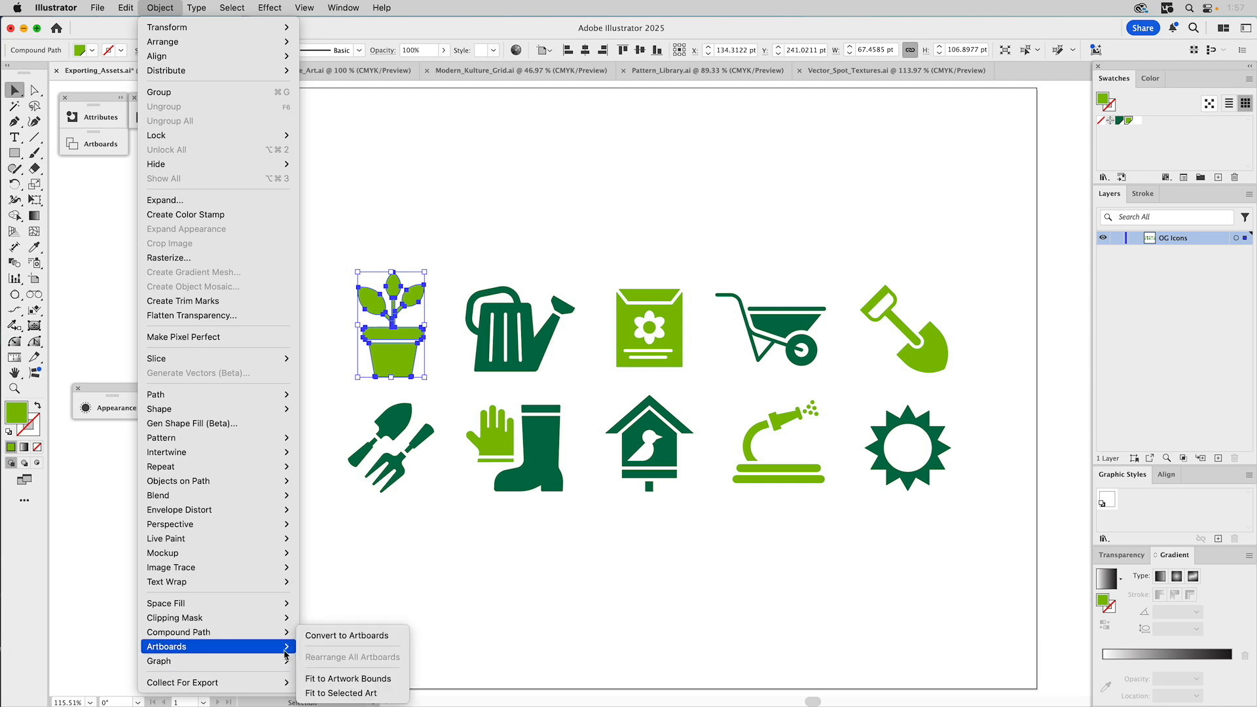
left_click(328, 694)
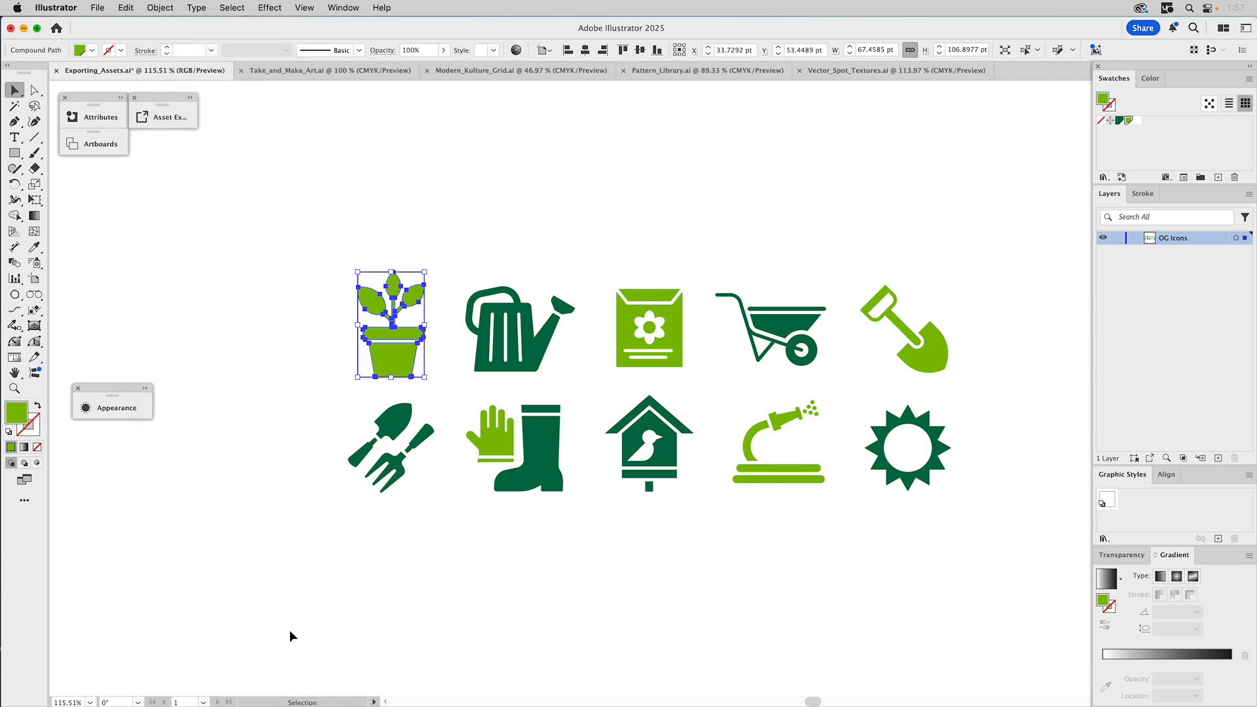
left_click(262, 539)
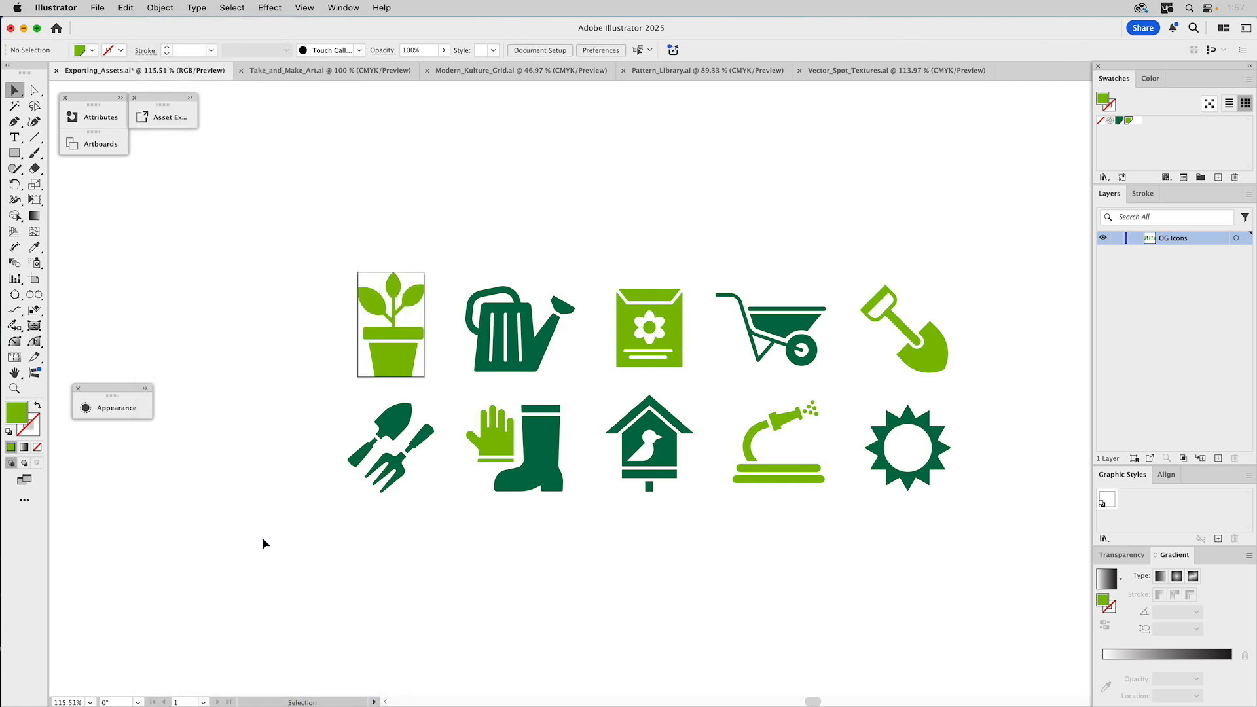
- Fit the artboard around the watering can icon
left_click(506, 307)
left_click(161, 7)
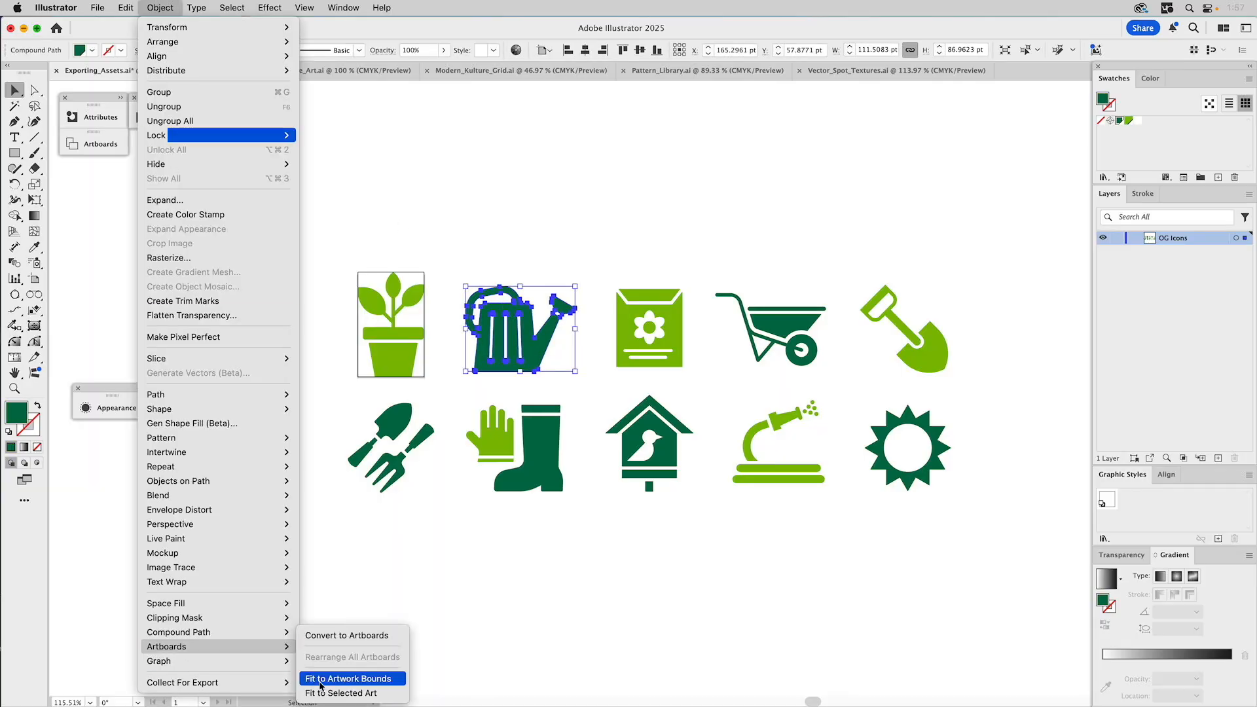
left_click(333, 692)
left_click(572, 186)
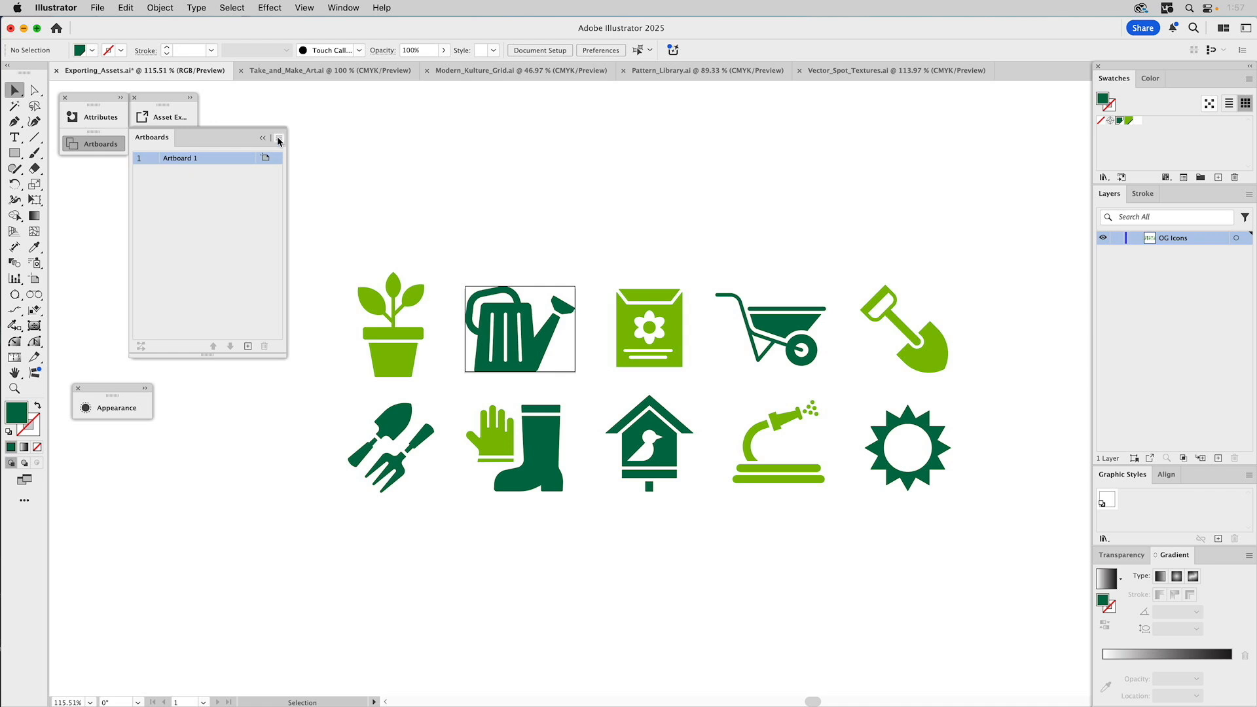
- Collapse the Artboards panel and undo the artboard resizing back toward the full Artboard 1
left_click(278, 138)
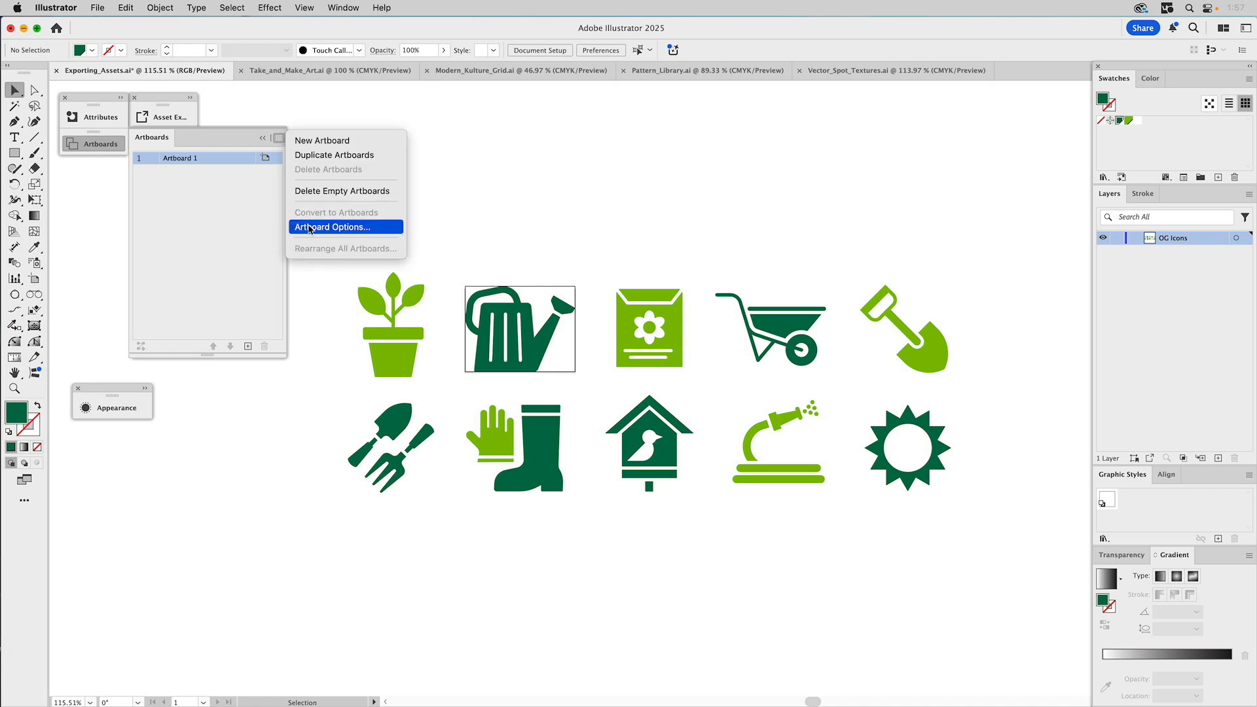
left_click(429, 171)
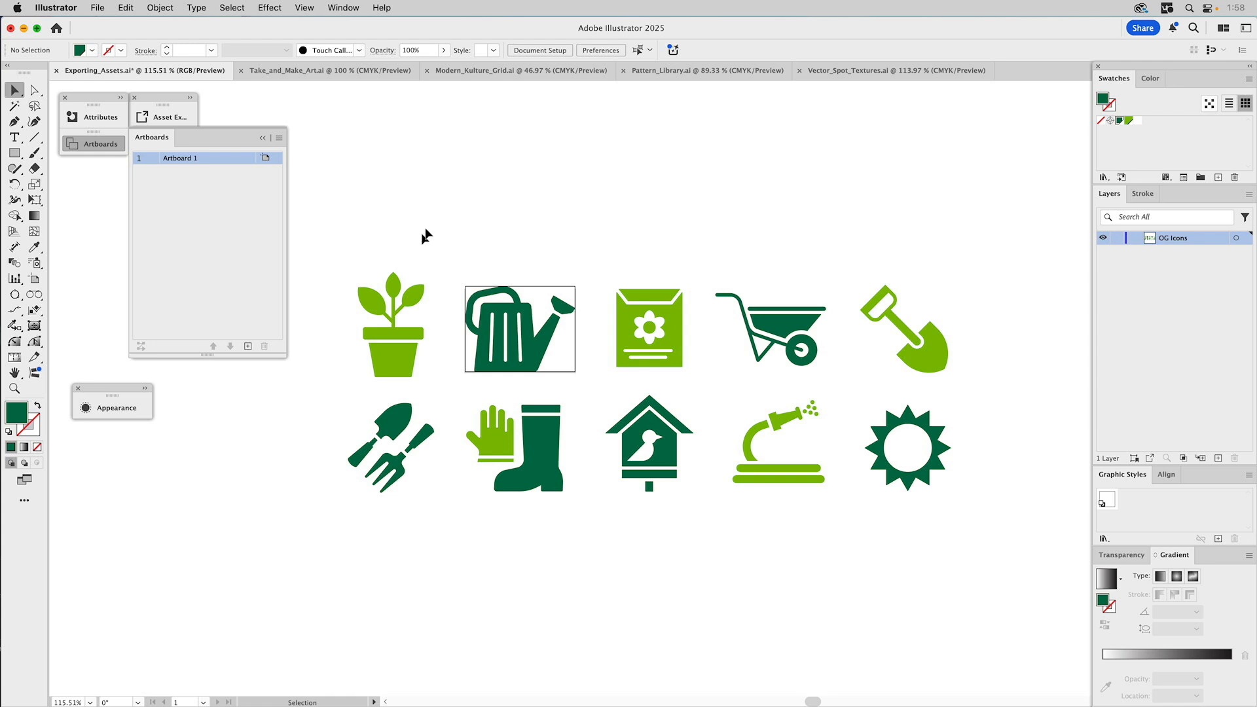
left_click(263, 138)
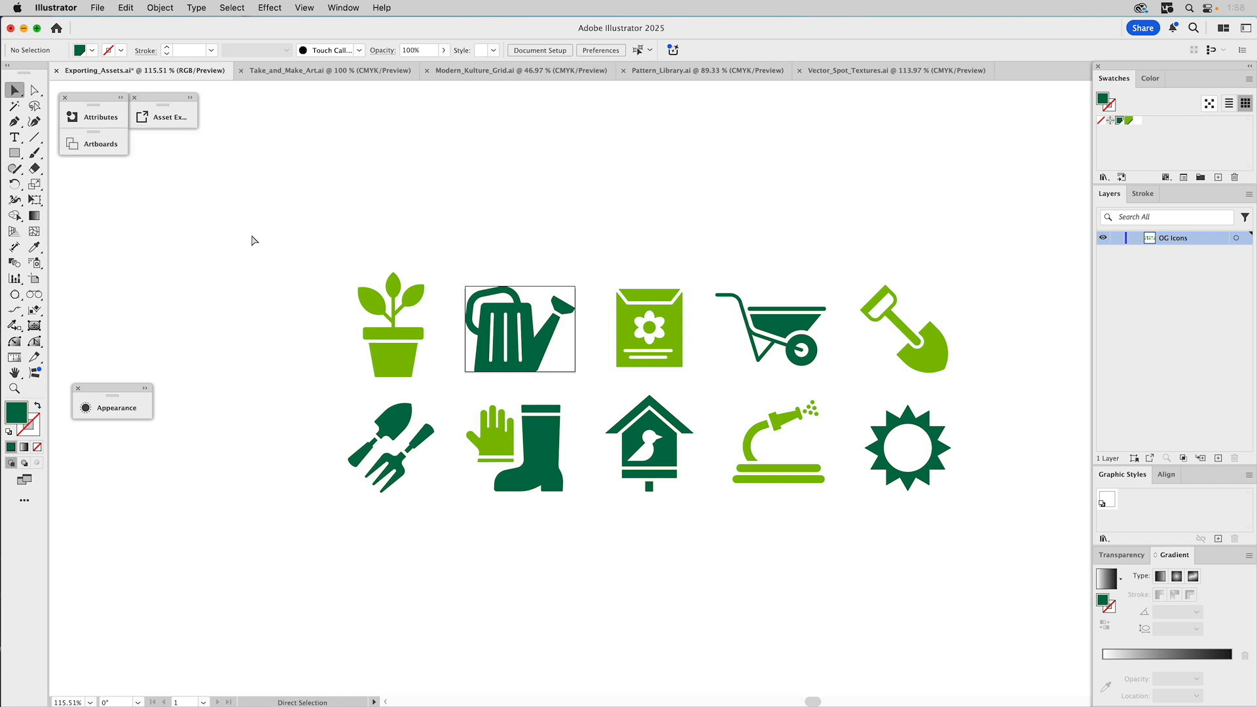
key("super+z")
key("super+z")
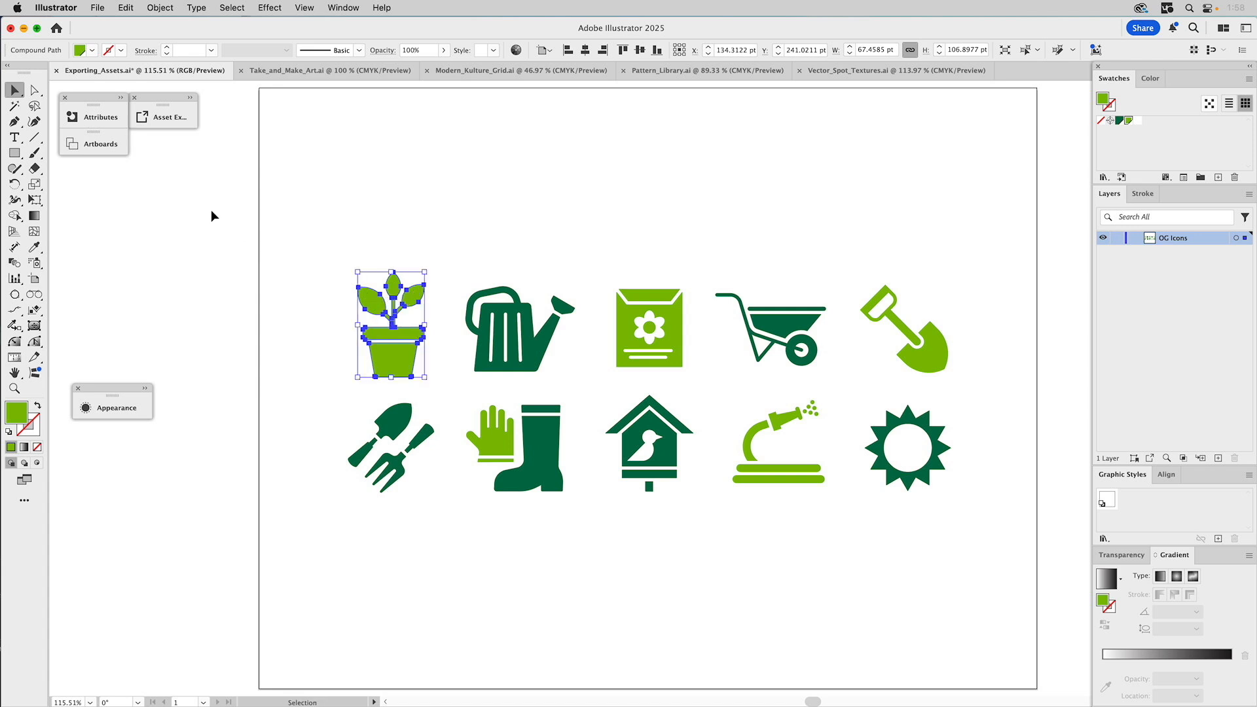
- Select the plant-pot icon and expand the Attributes and Artboards panel group
left_click(210, 210)
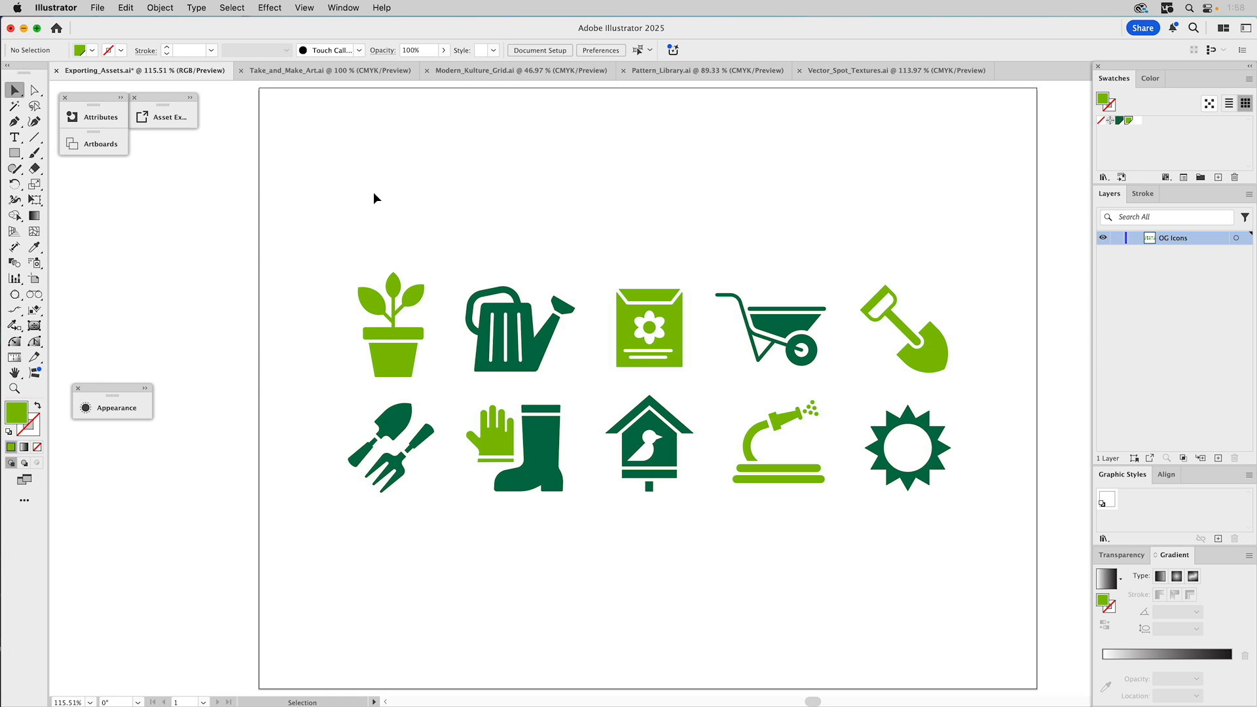
left_click(393, 281)
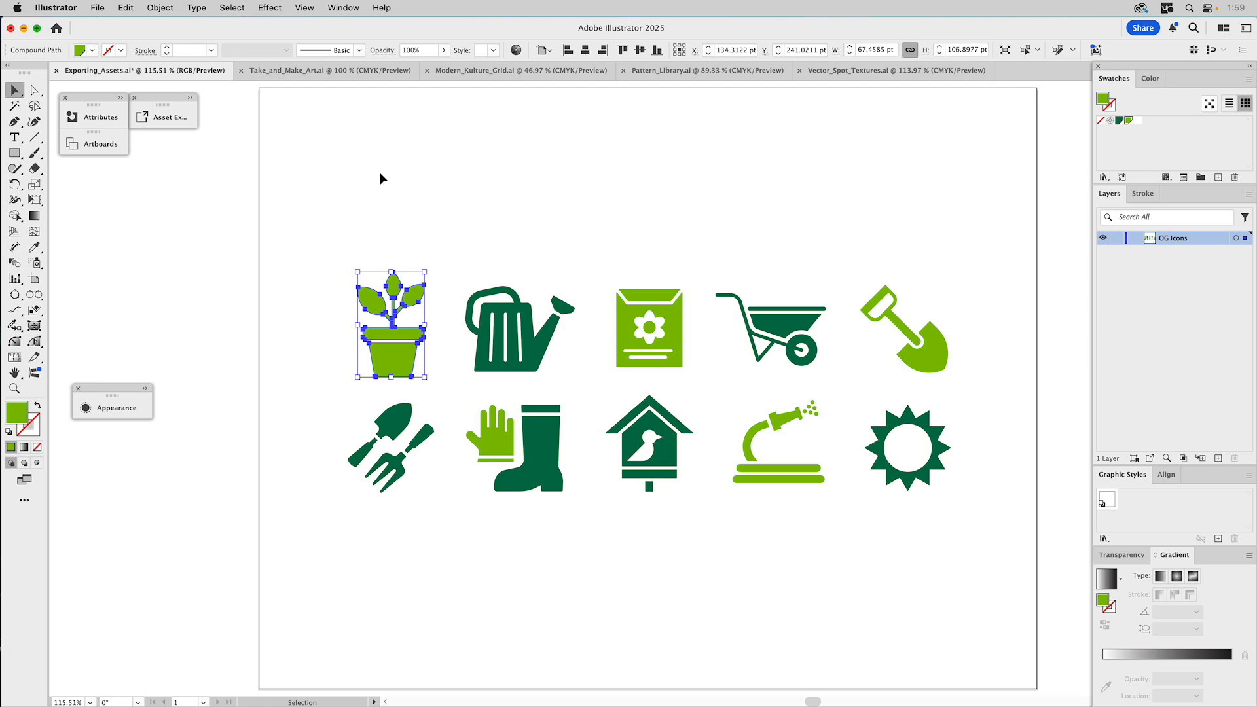
left_click(124, 96)
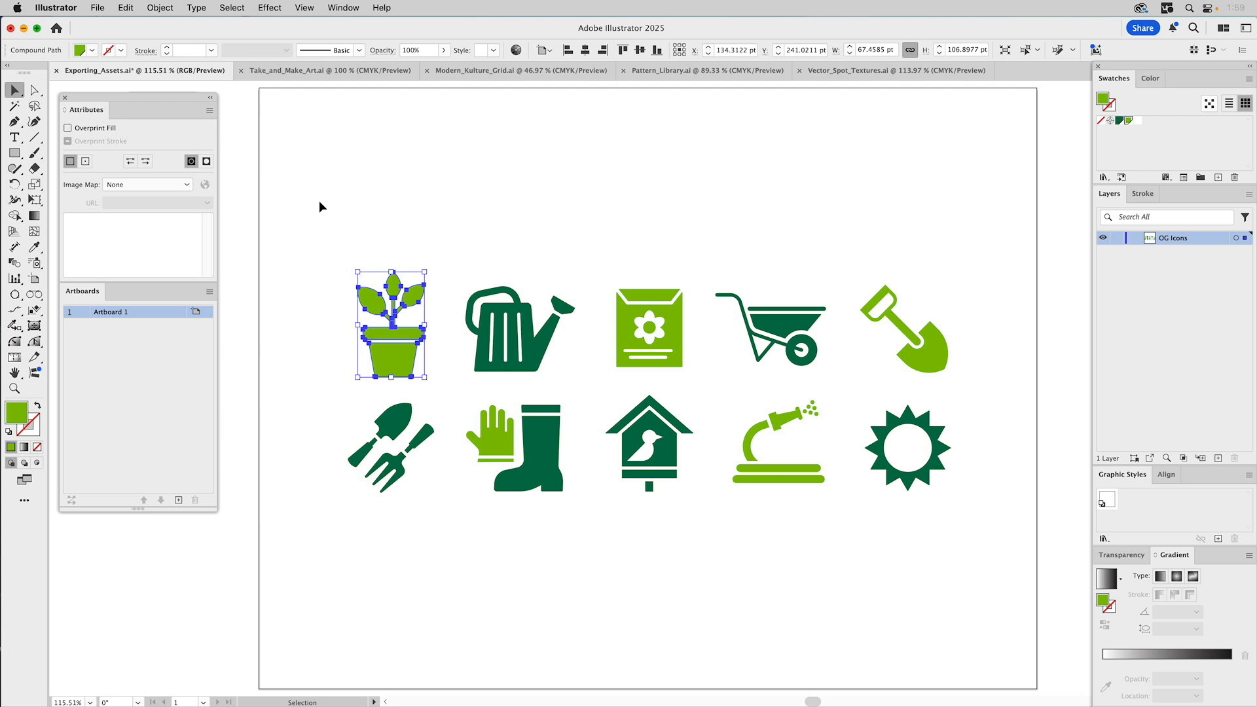
- Give the plant-pot icon the attribute note 'Potted Plants'
left_click(350, 224)
left_click(393, 281)
left_click(79, 226)
type("P")
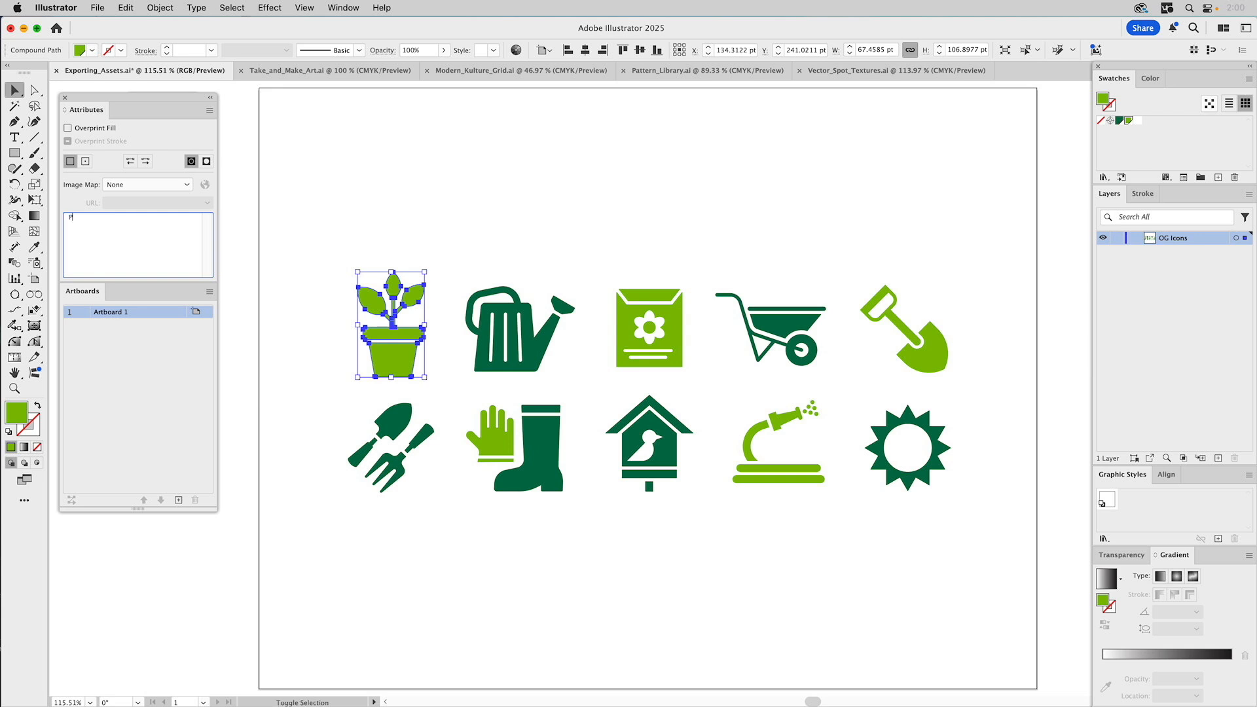
type("otted Plants")
left_click(331, 152)
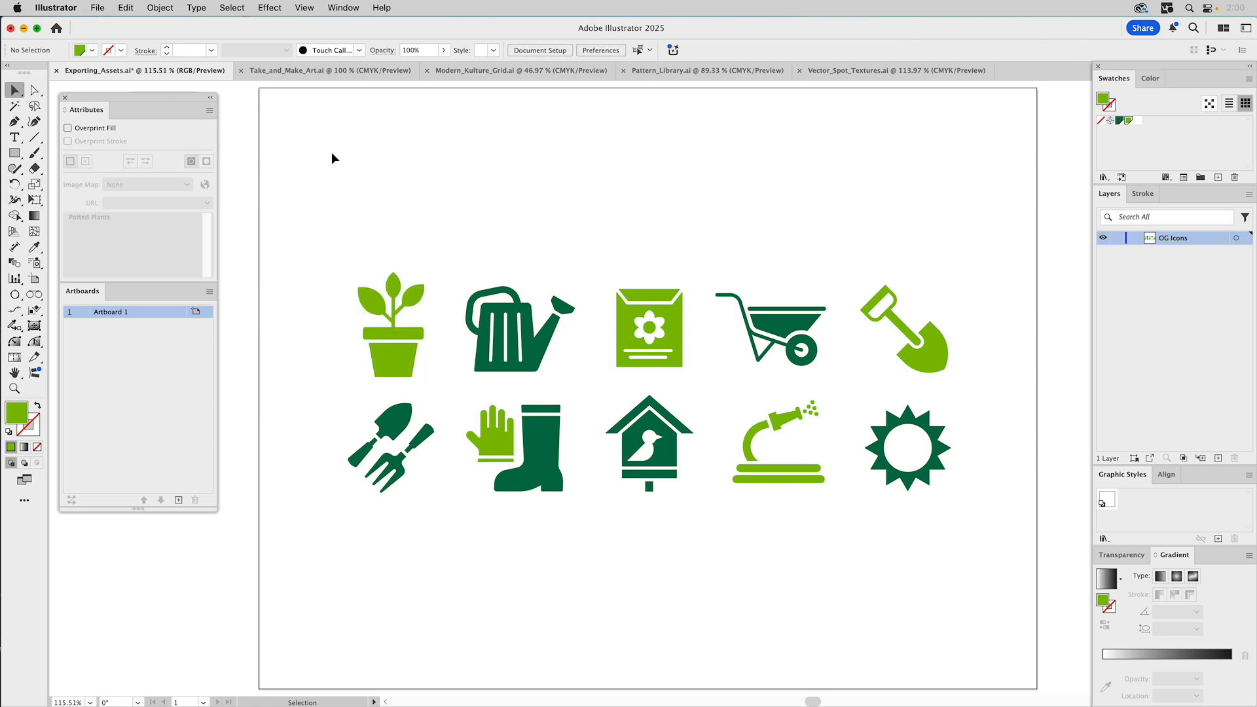
left_click(381, 357)
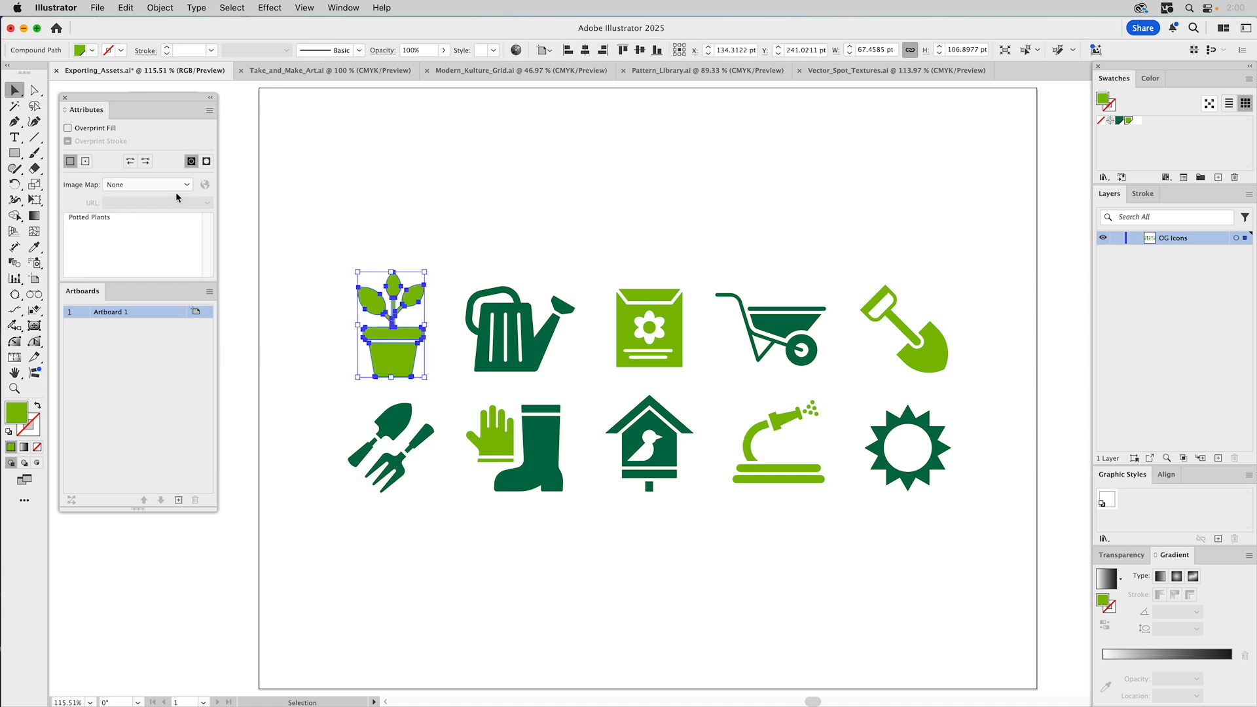
left_click(281, 186)
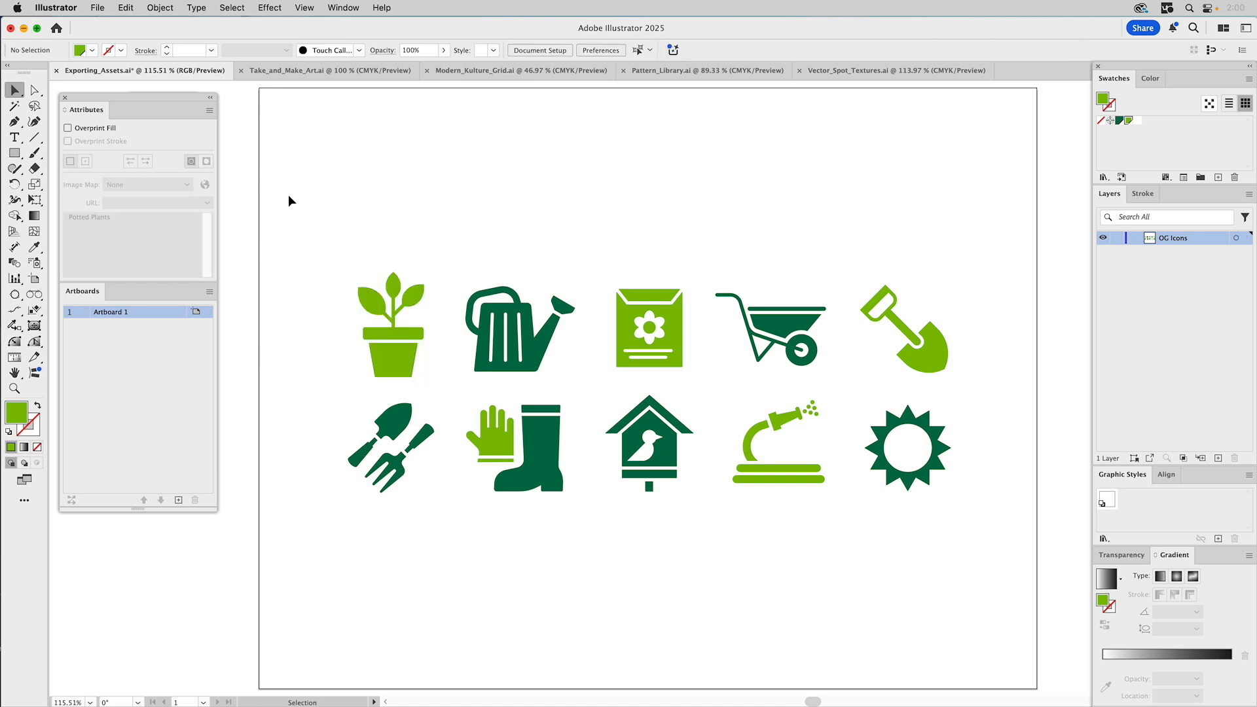
- Give the watering can icon the attribute note 'Watering Can'
left_click(488, 324)
left_click(90, 227)
type("Watering Can")
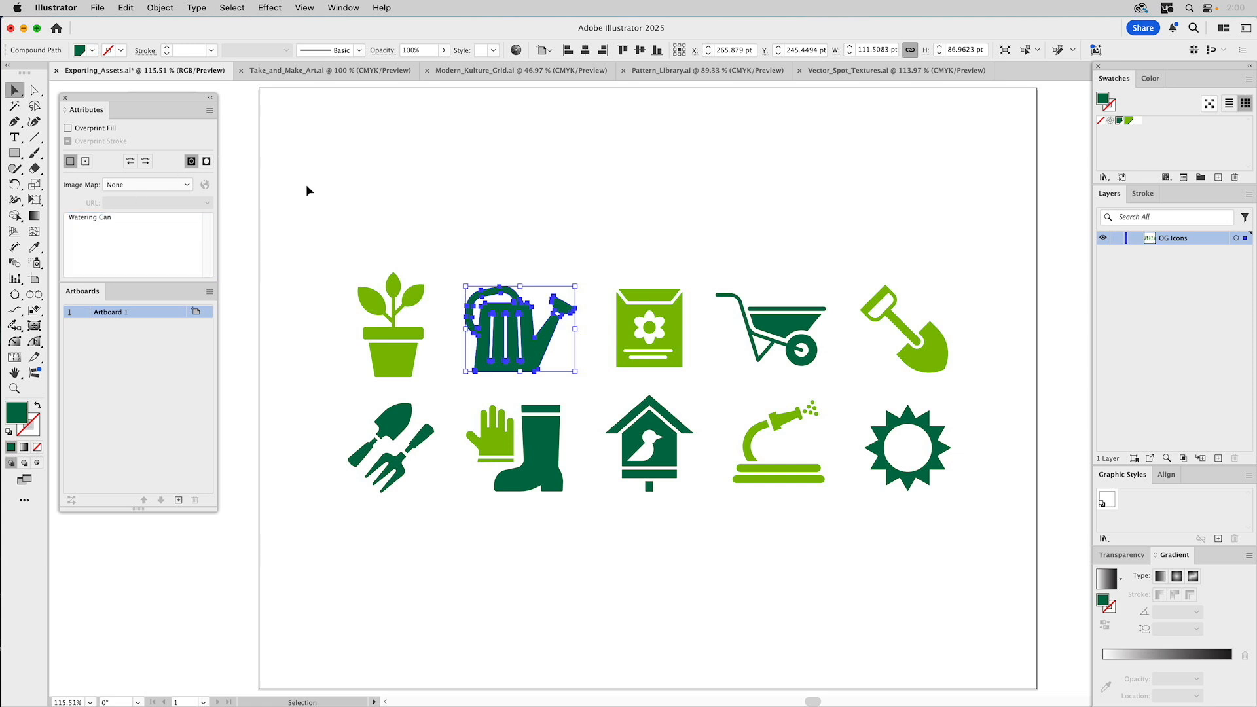
left_click(305, 183)
left_click(484, 305)
left_click(576, 223)
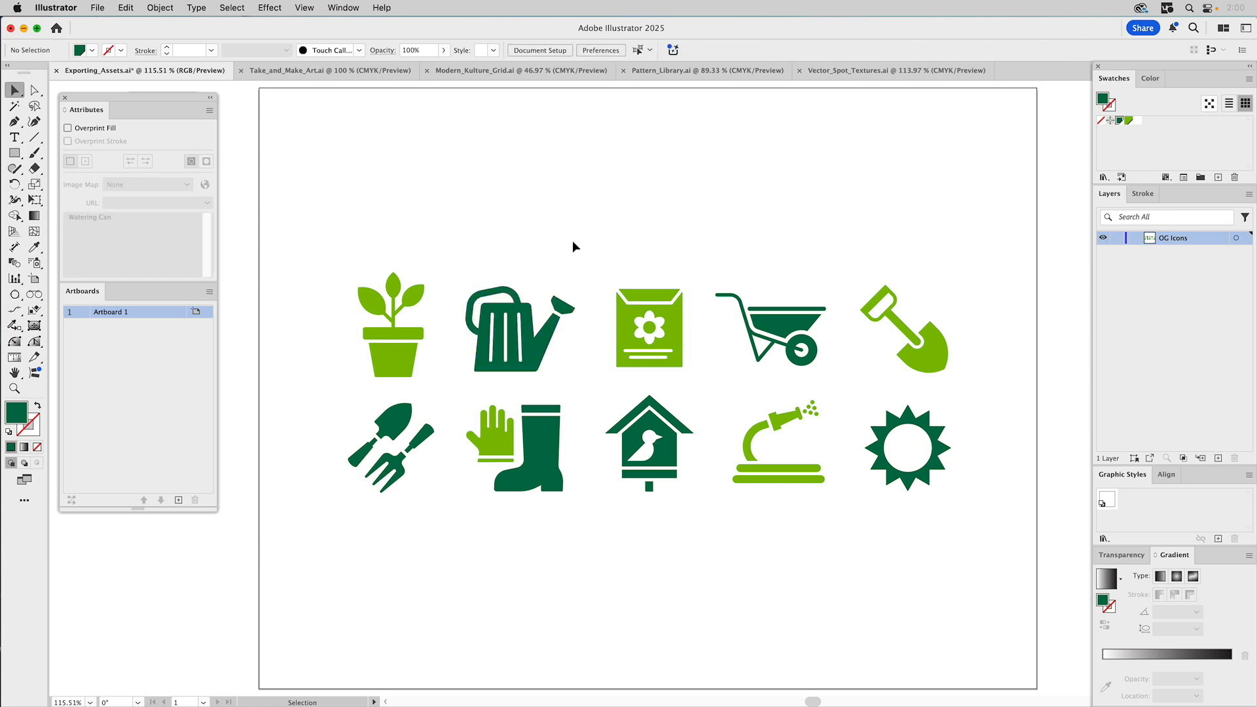
- Check the notes on the remaining icons, from seed packet through sun icon
left_click(665, 301)
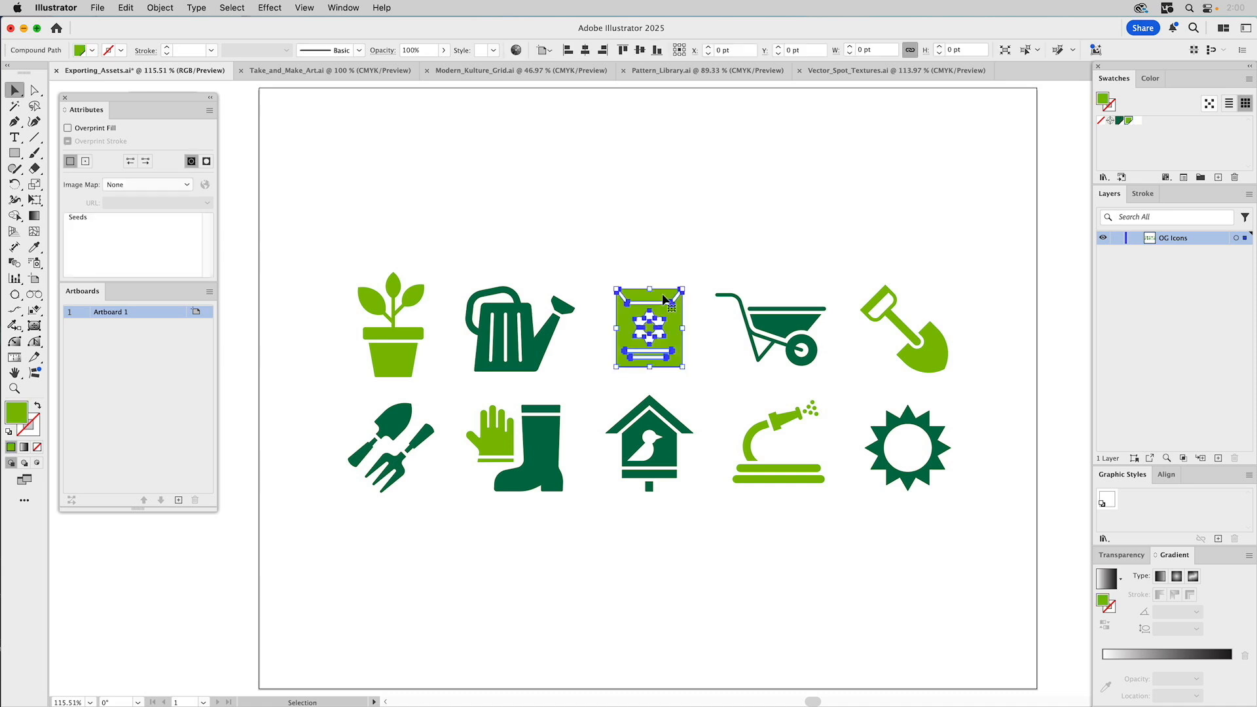
left_click(810, 317)
left_click(928, 339)
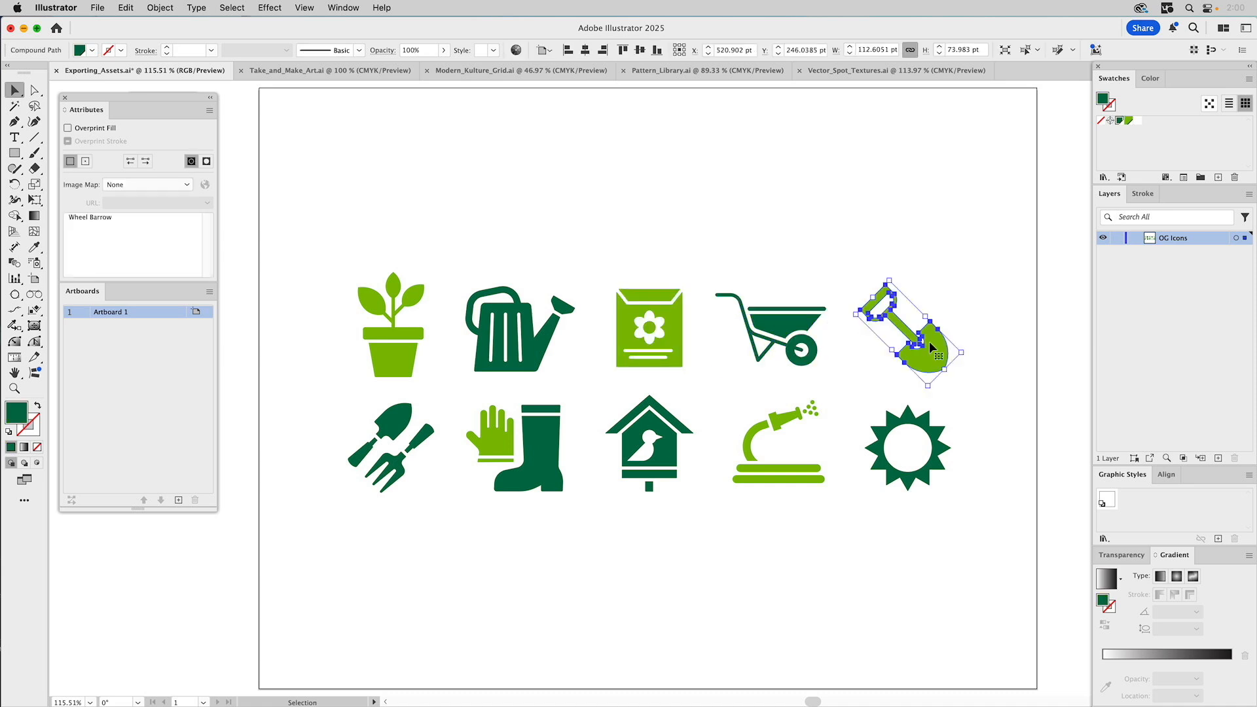
left_click(431, 429)
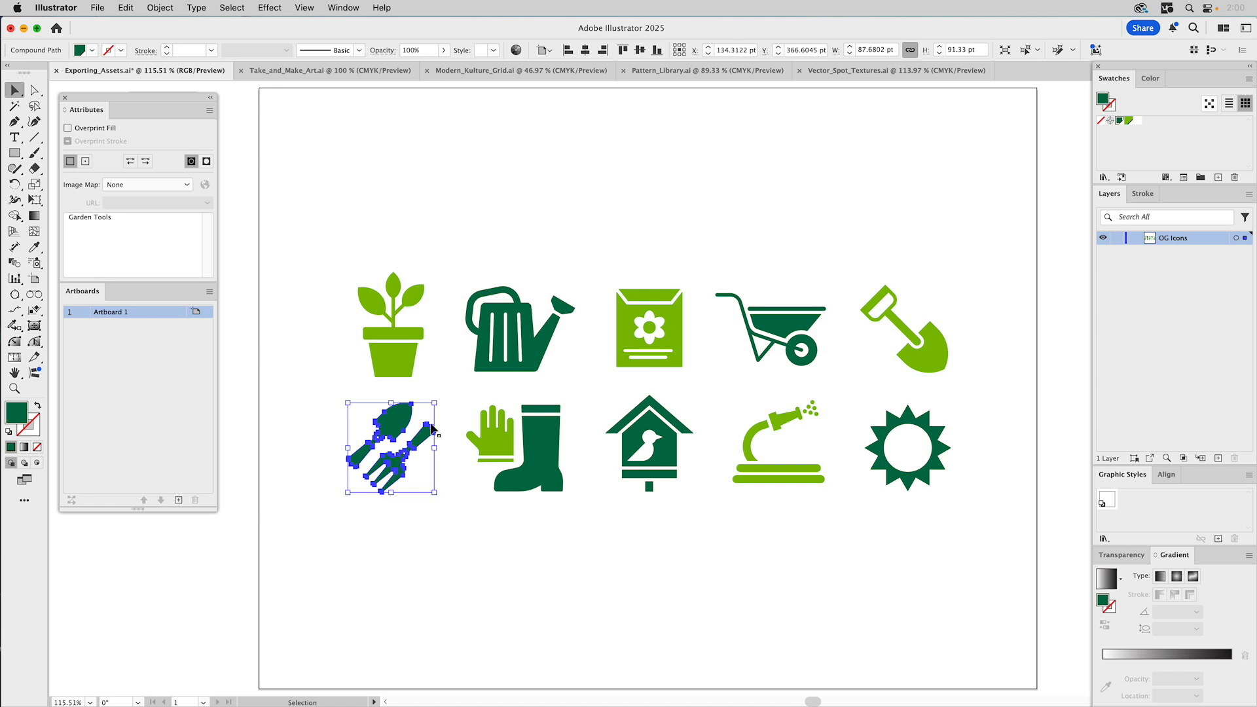
left_click(542, 427)
left_click(652, 426)
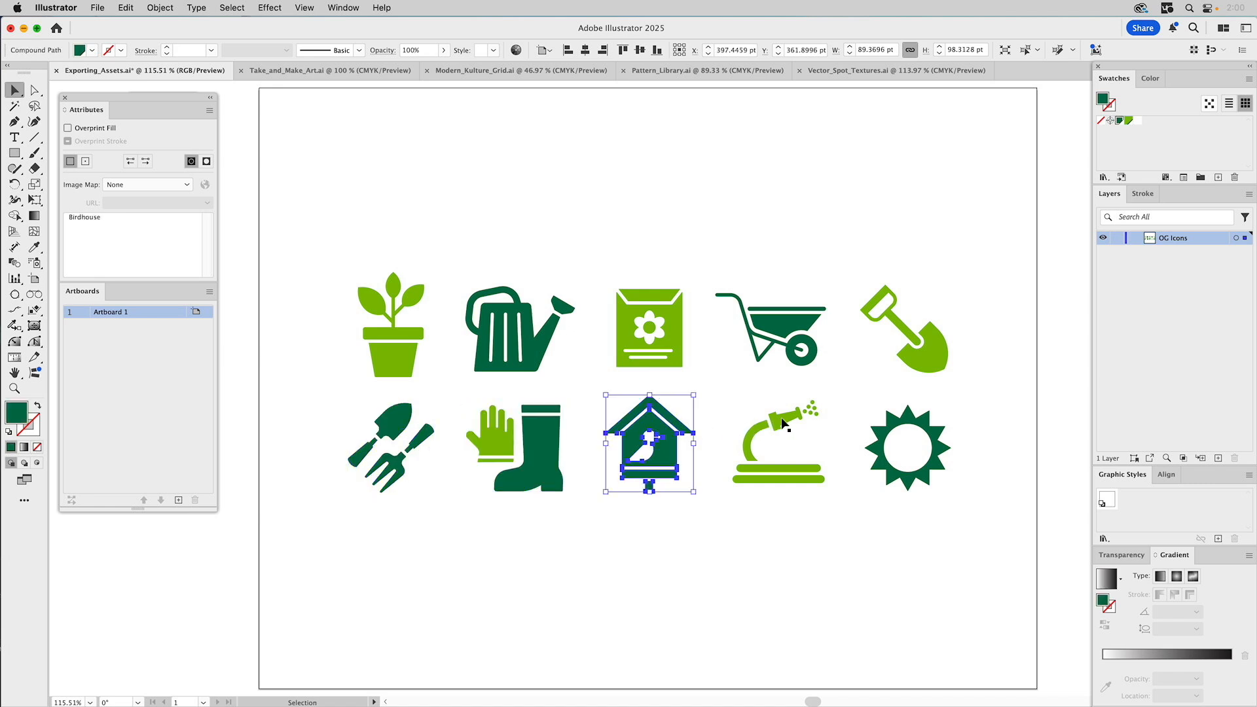
left_click(783, 423)
left_click(916, 419)
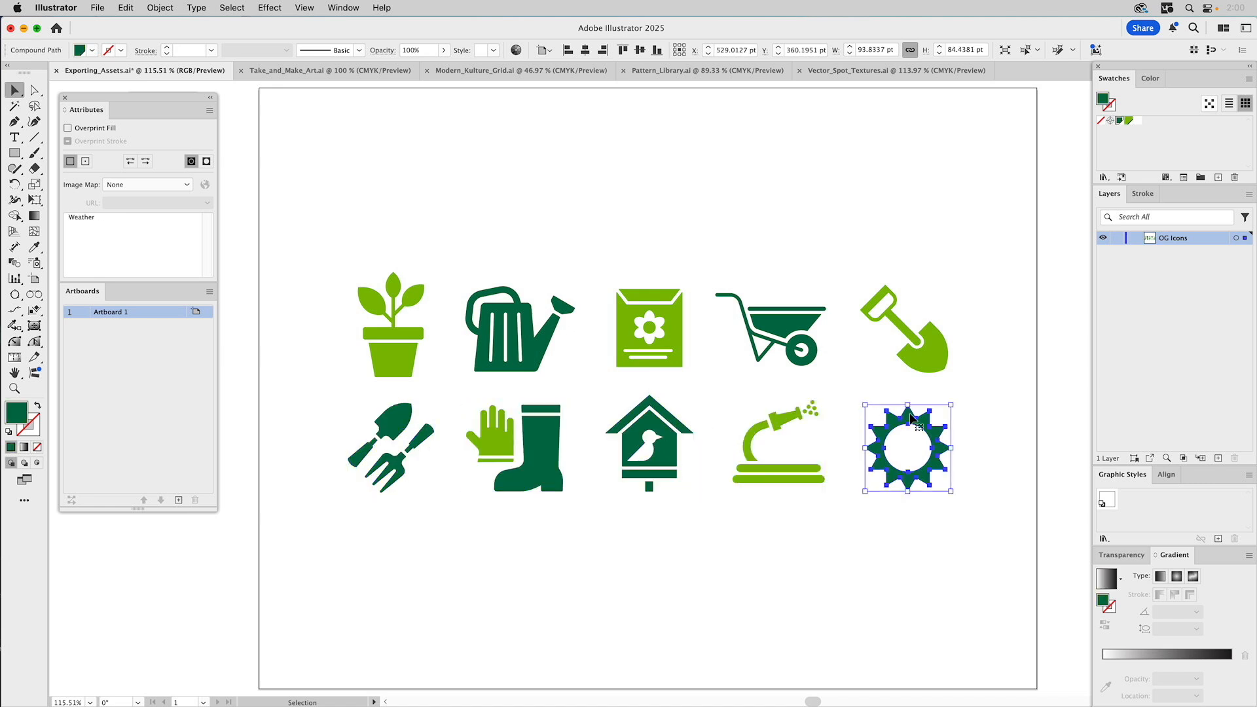
left_click(573, 190)
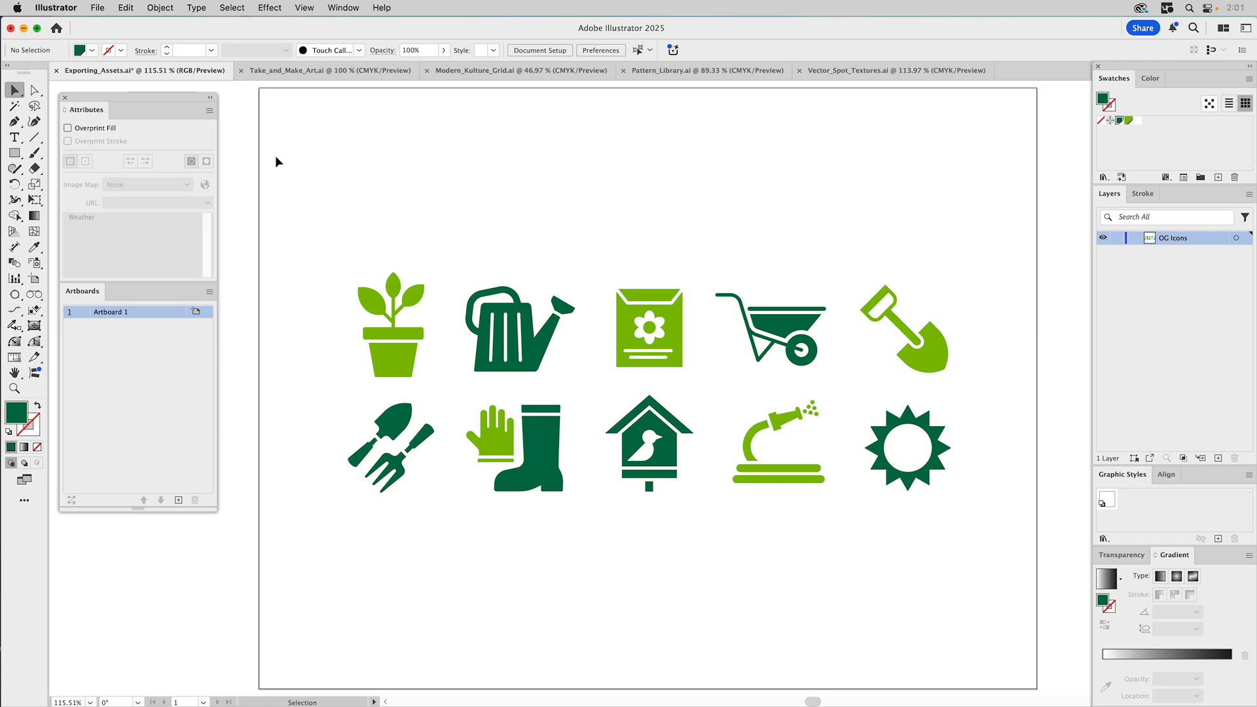
- Run GS_Distribute_Objects with nothing selected and dismiss the no-objects alert
left_click(95, 6)
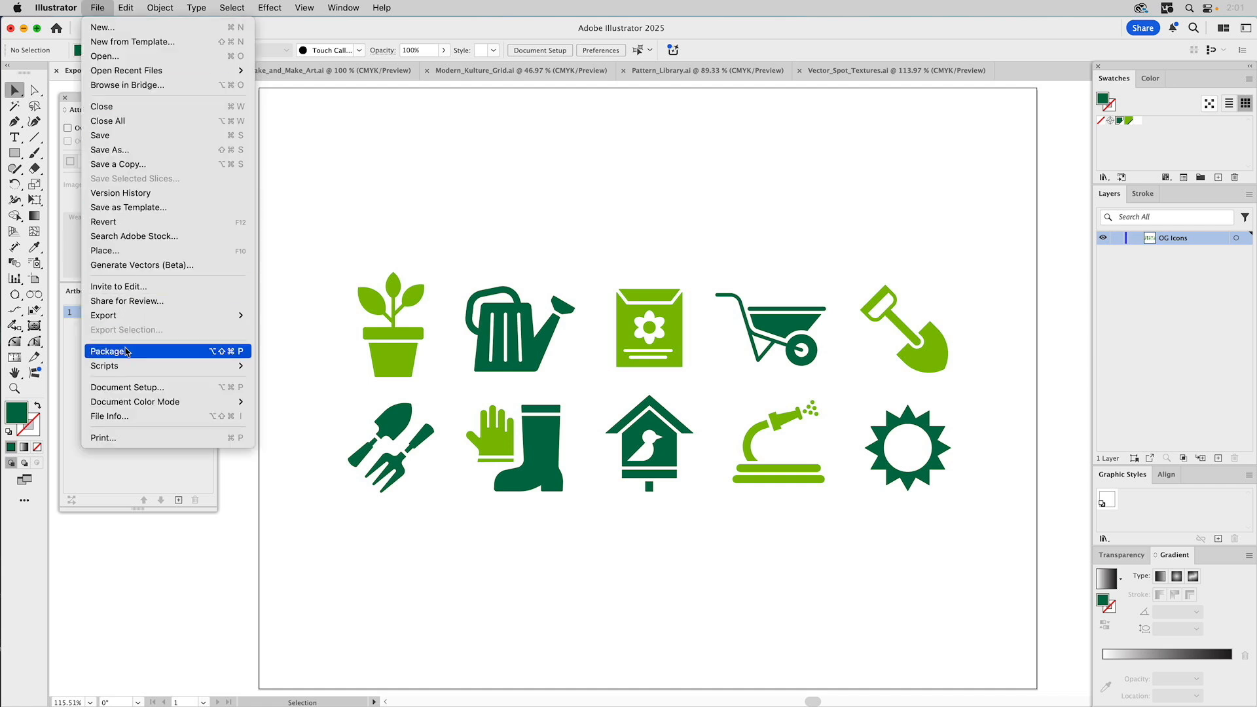
mouse_move(126, 370)
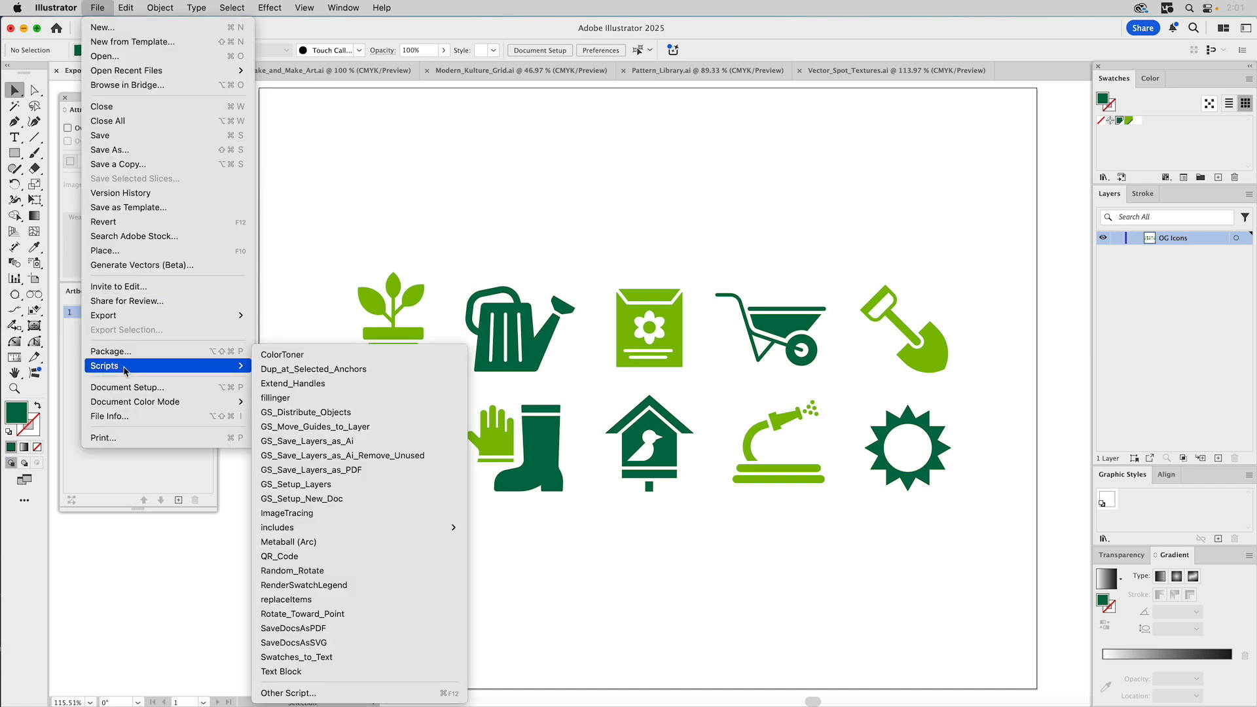
left_click(303, 412)
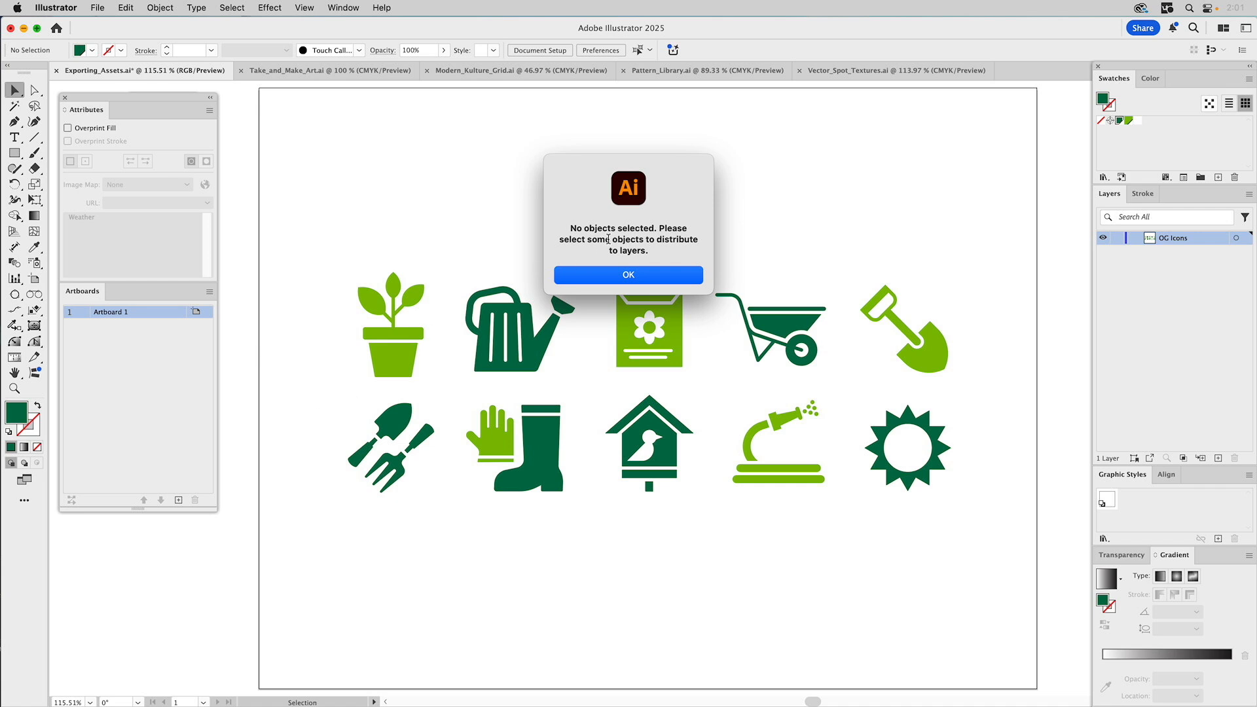
left_click(610, 275)
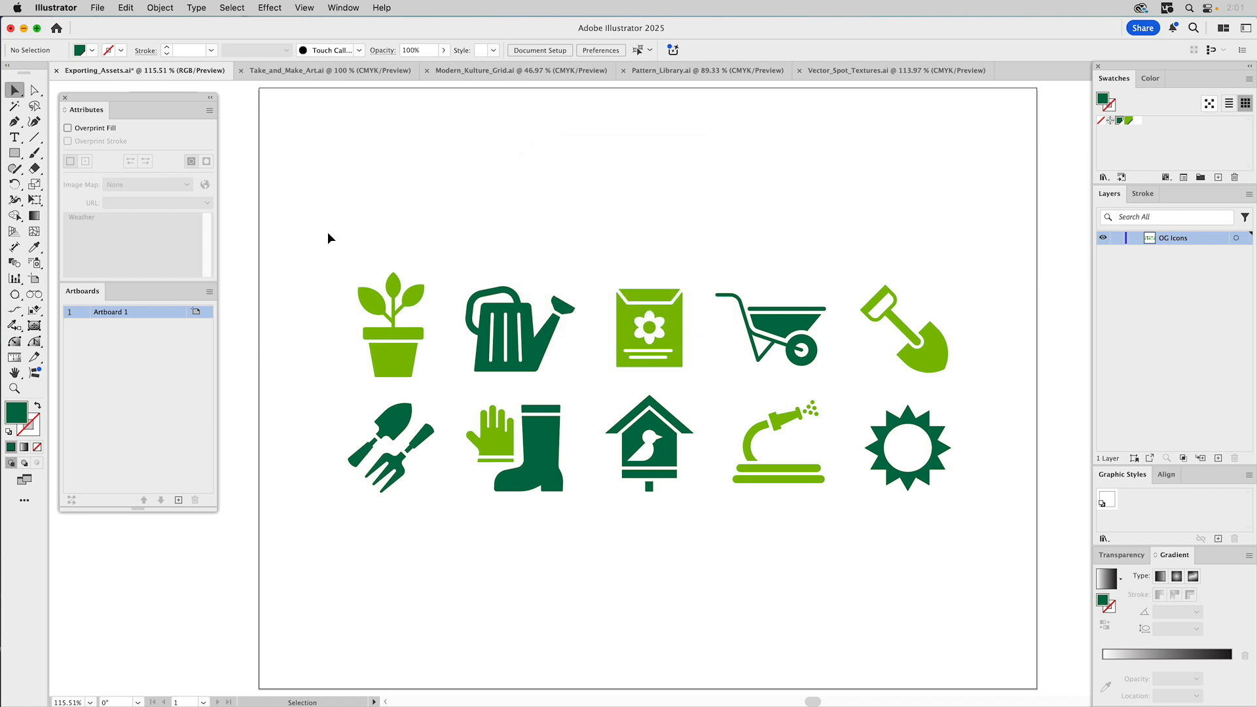
- Marquee-select all ten icons and run GS_Distribute_Objects on them
left_click_drag(305, 224, 990, 552)
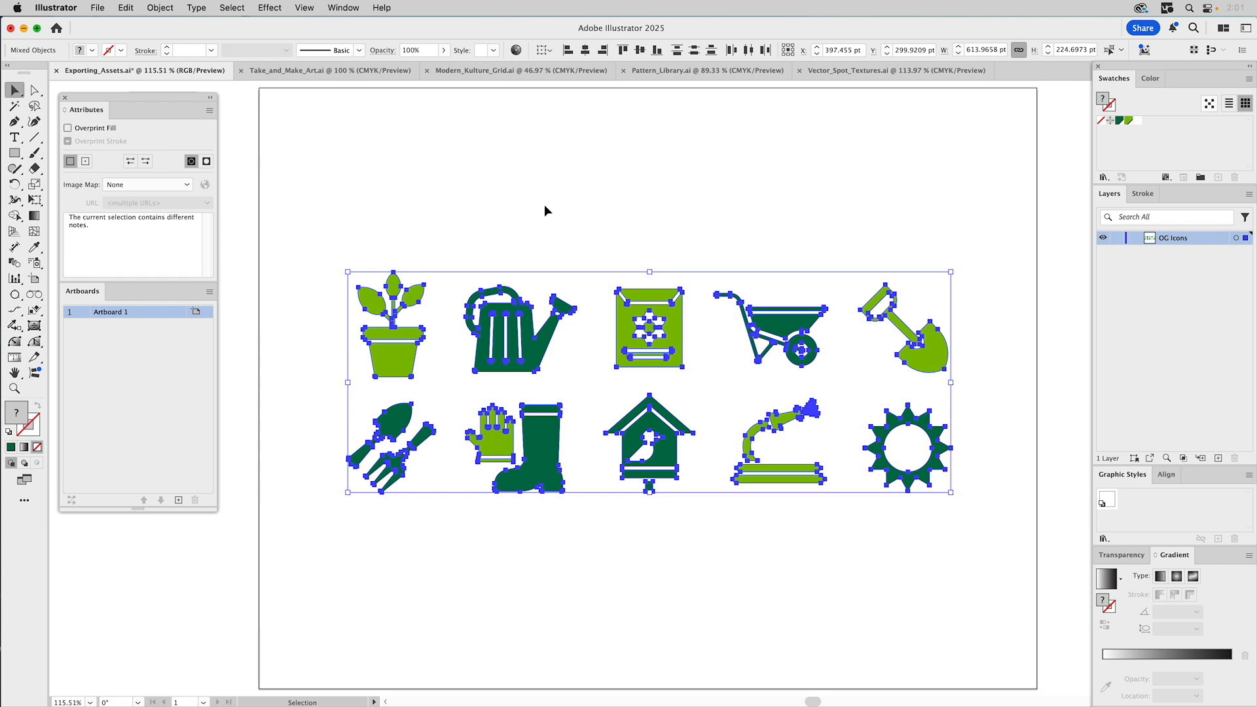
left_click(101, 8)
mouse_move(132, 373)
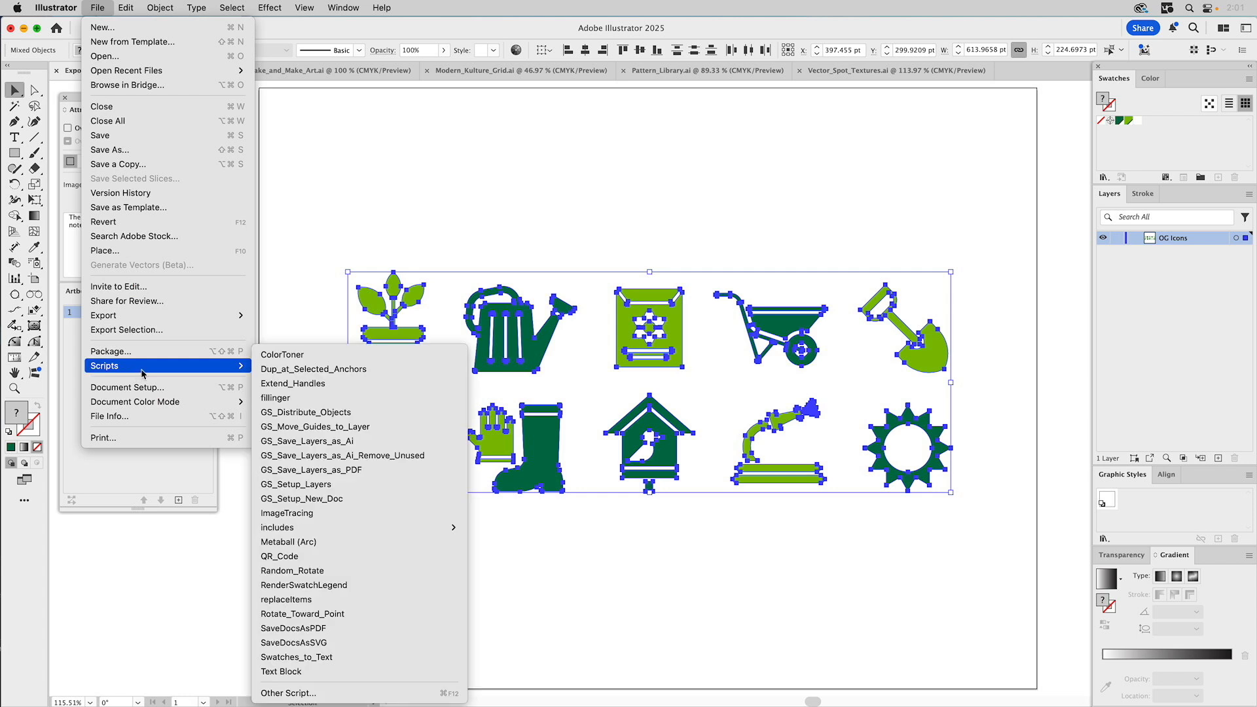
left_click(292, 414)
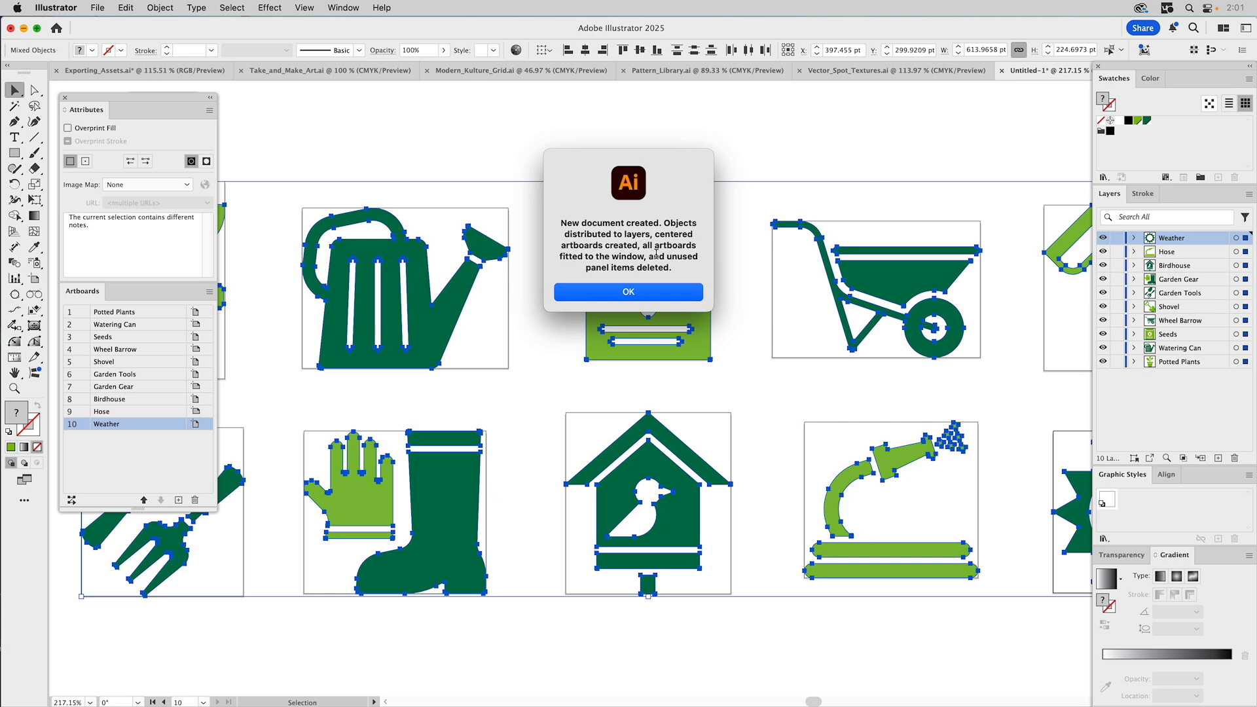
- Dismiss the script's completion message, zoom out to view all ten artboards, and deselect
left_click(614, 295)
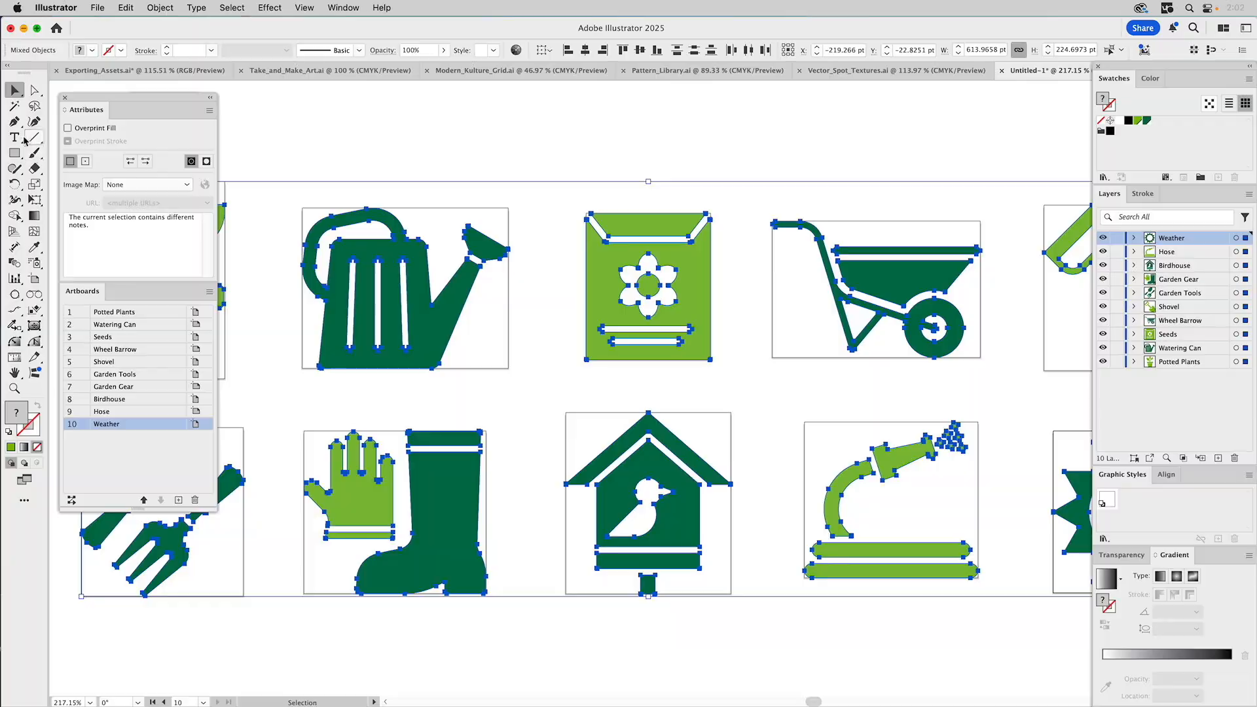
key("z")
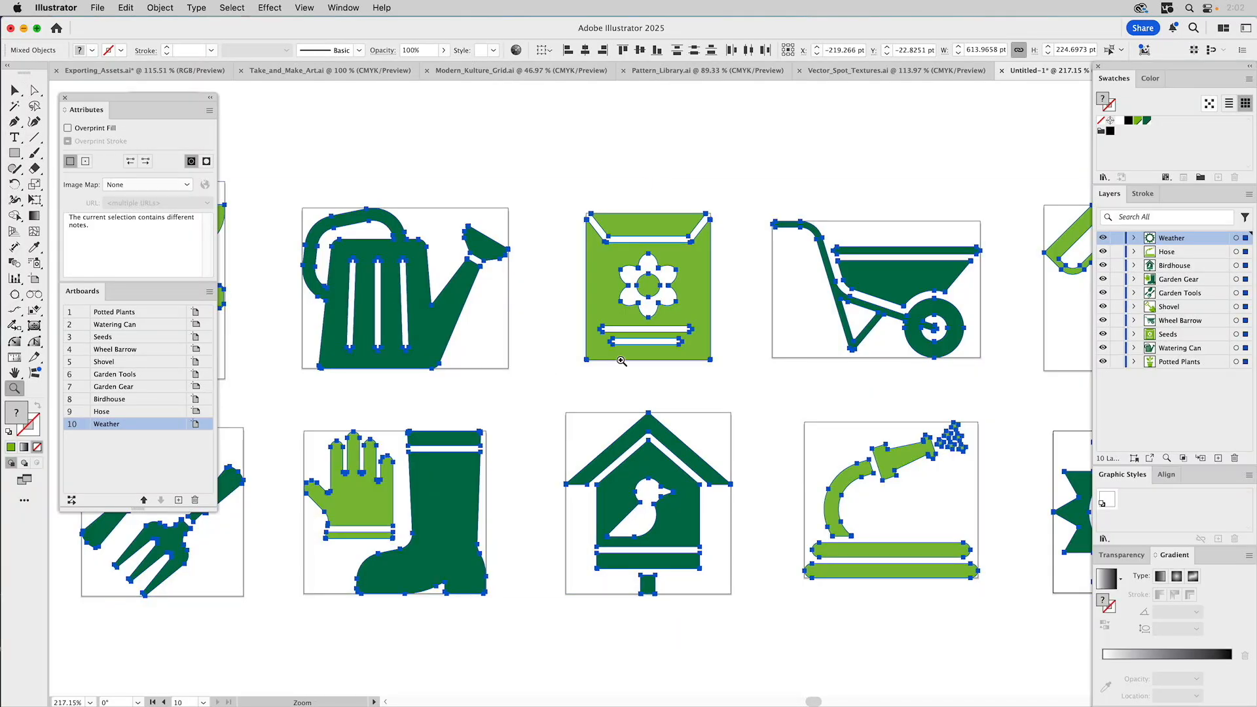
left_click(647, 381, "alt")
left_click(647, 382, "alt")
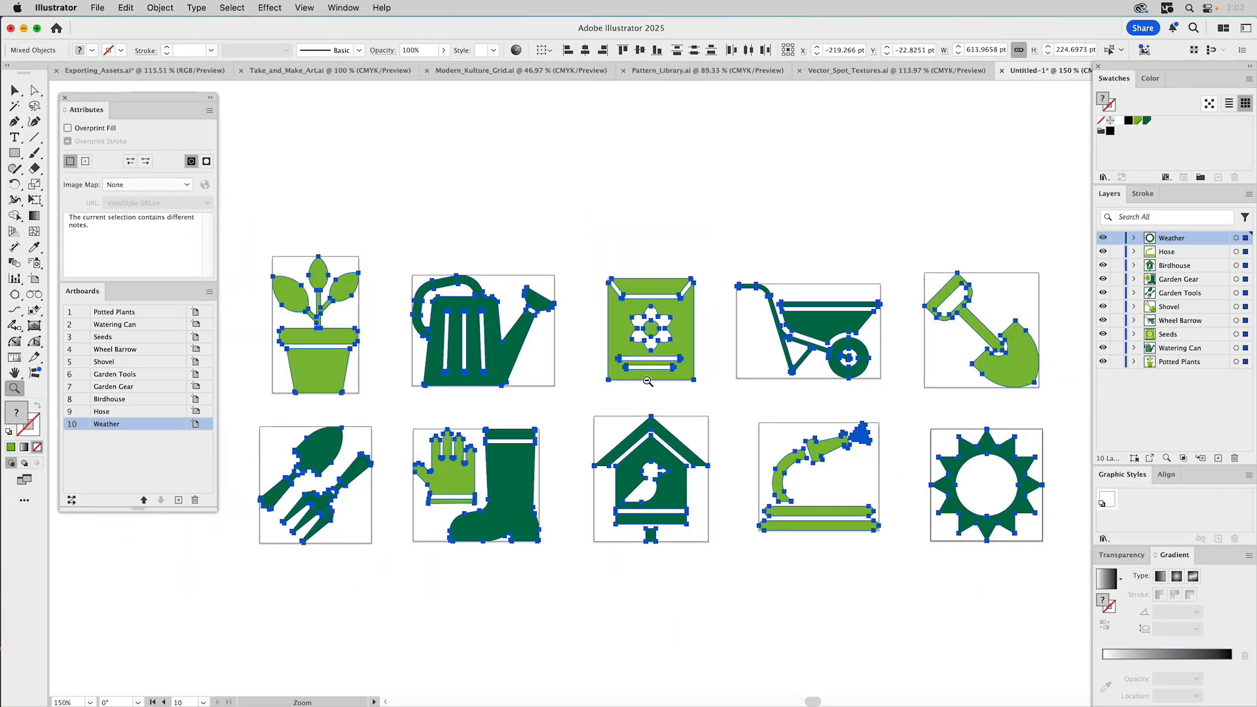
key("v")
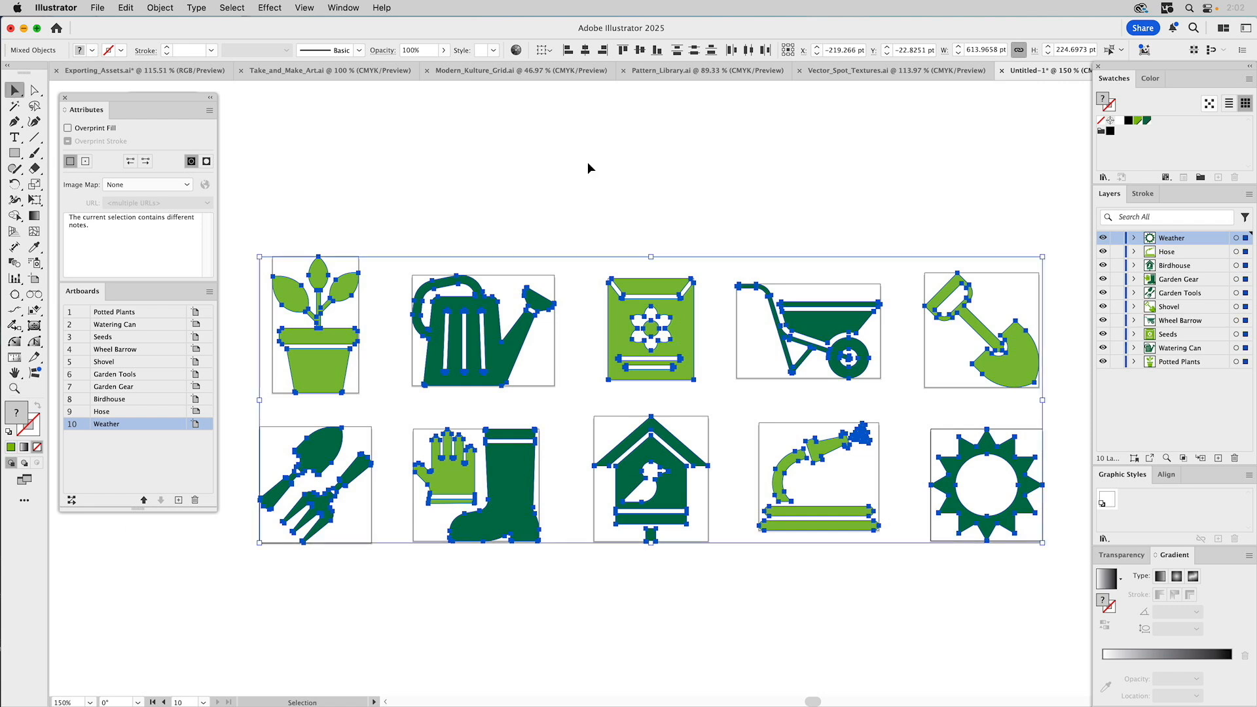
left_click(590, 164)
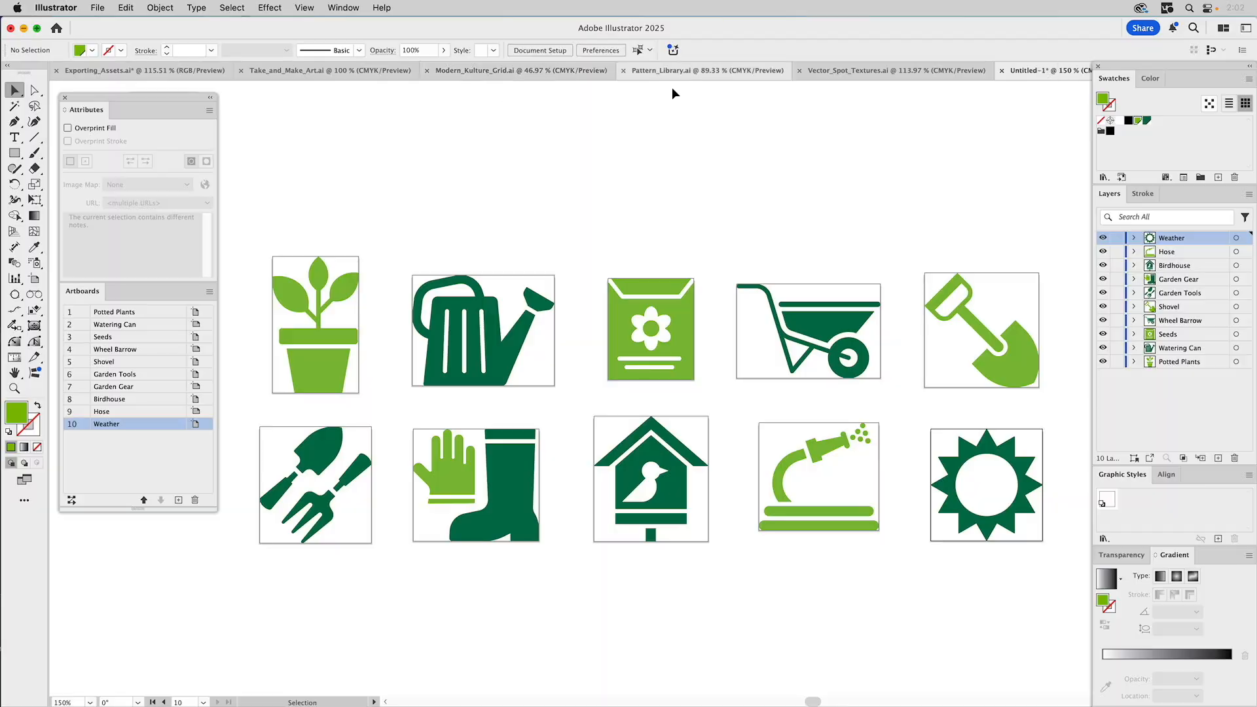
- Close Exporting_Assets.ai without saving and save the new document to the Desktop as OG_Icons_COLOR.ai
left_click(57, 74)
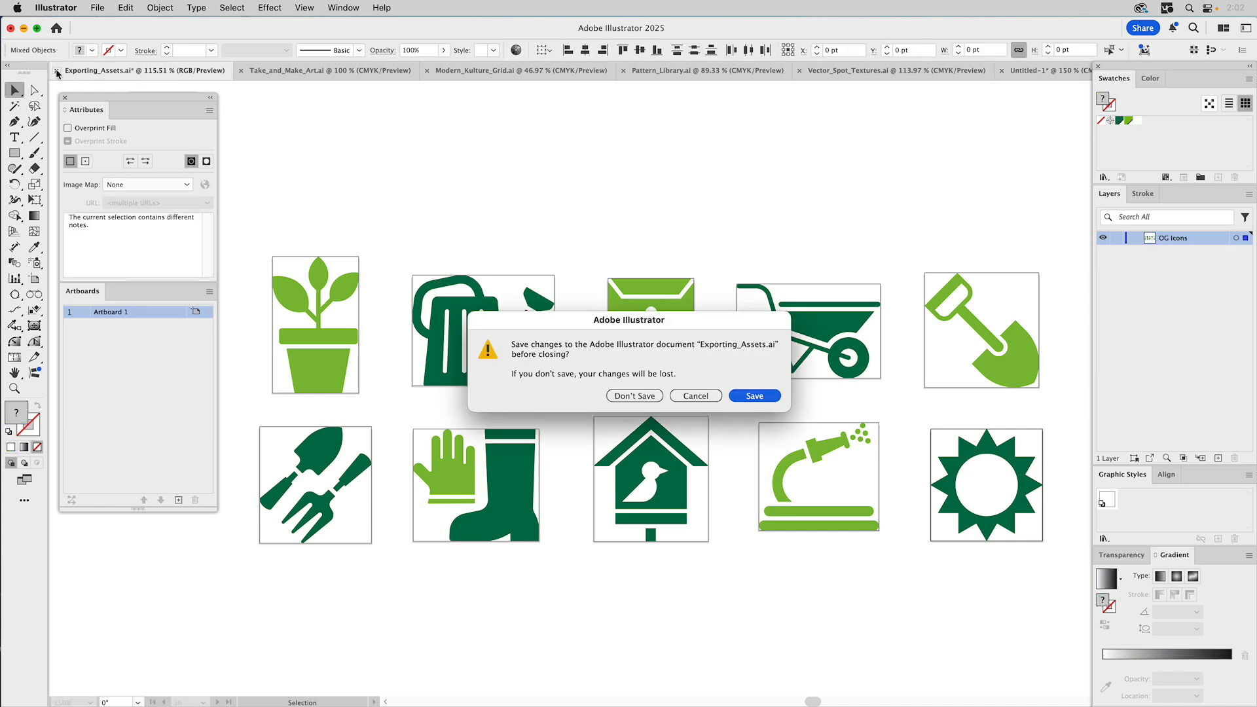
left_click(632, 396)
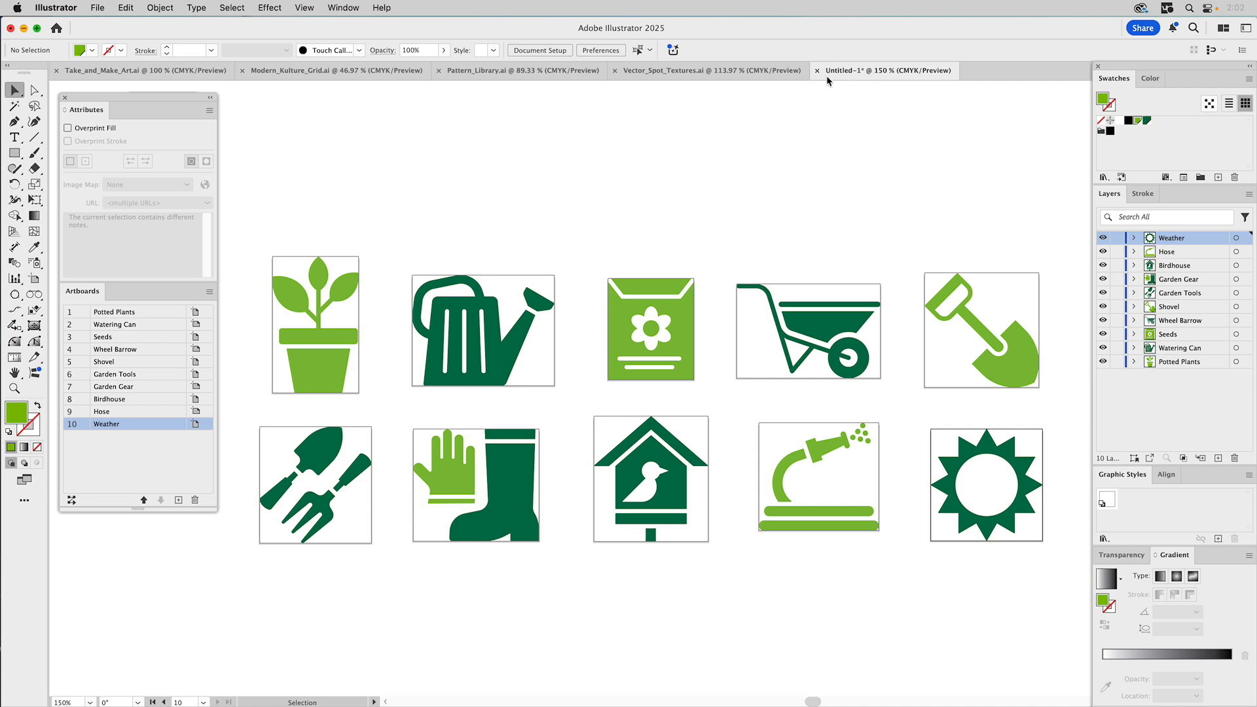
left_click(104, 8)
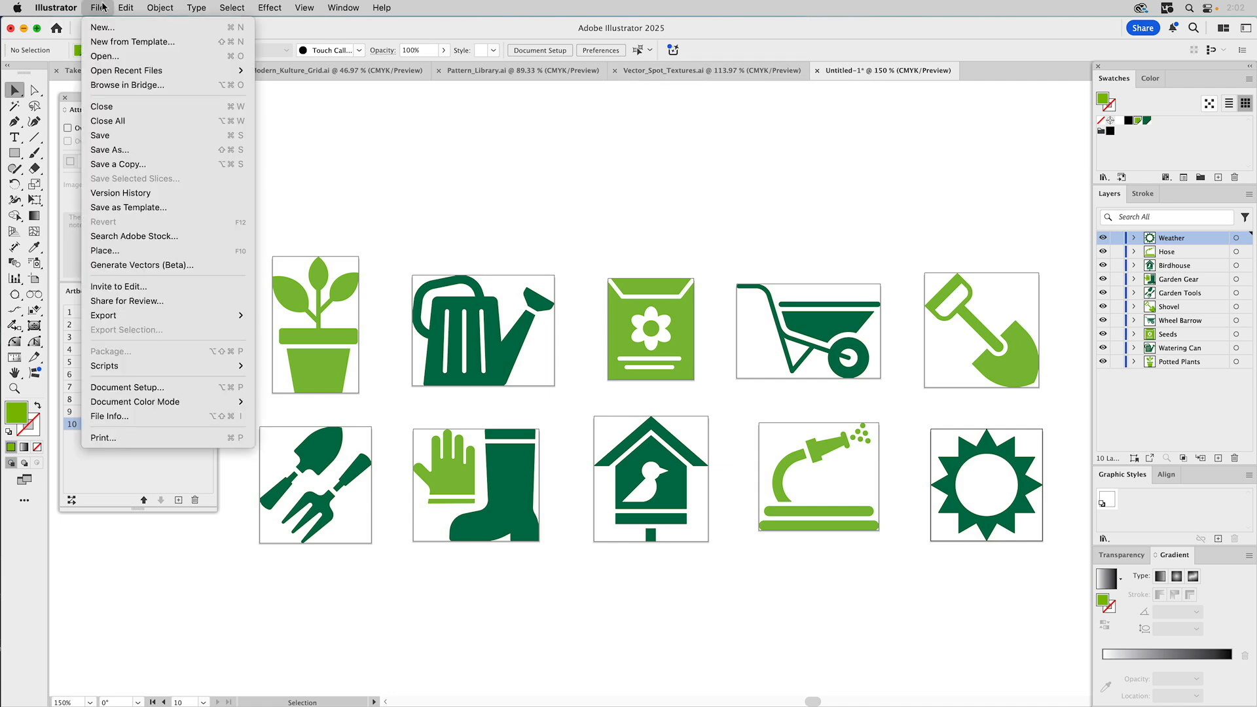
left_click(124, 151)
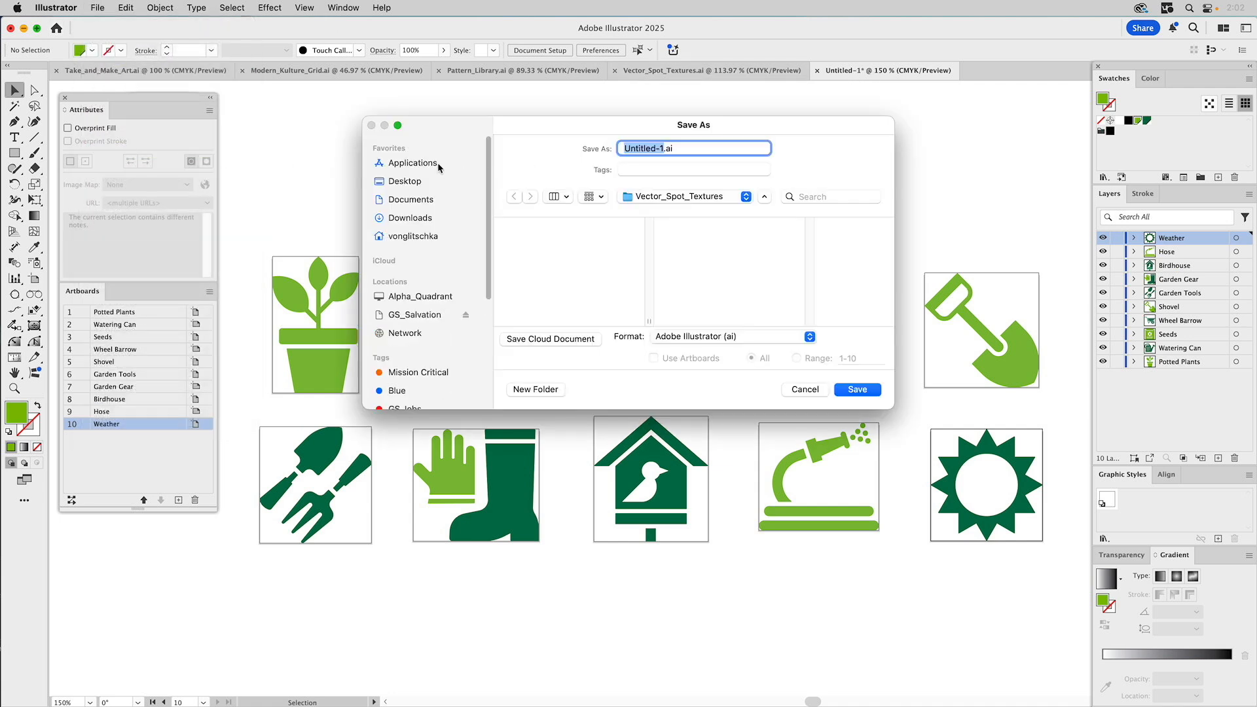
left_click(409, 182)
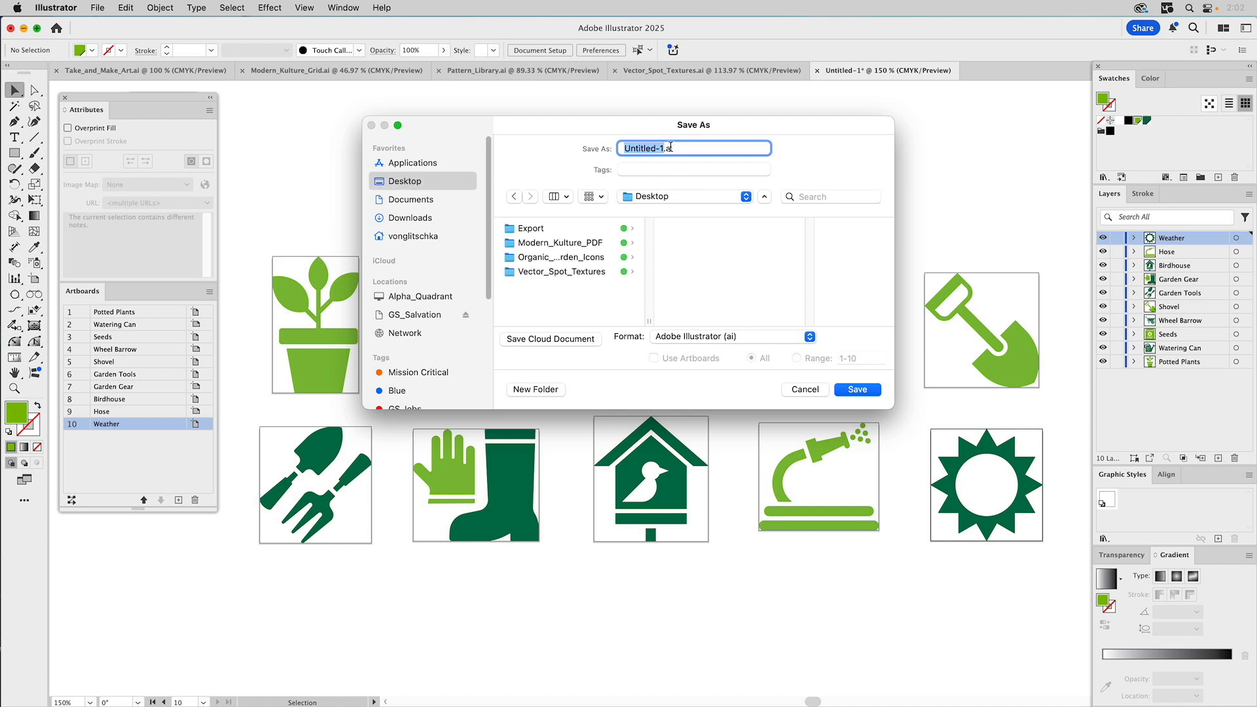
left_click_drag(664, 149, 573, 142)
type("OG_Icons_COLOR")
left_click(862, 390)
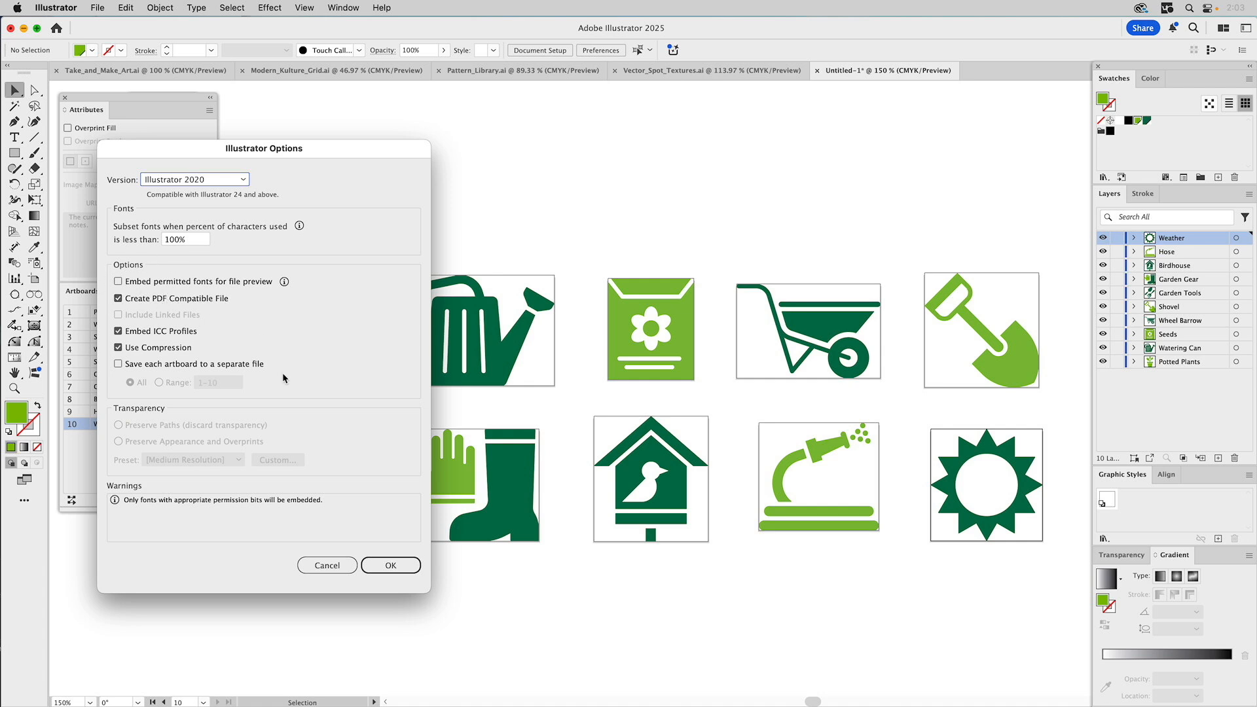
left_click(390, 565)
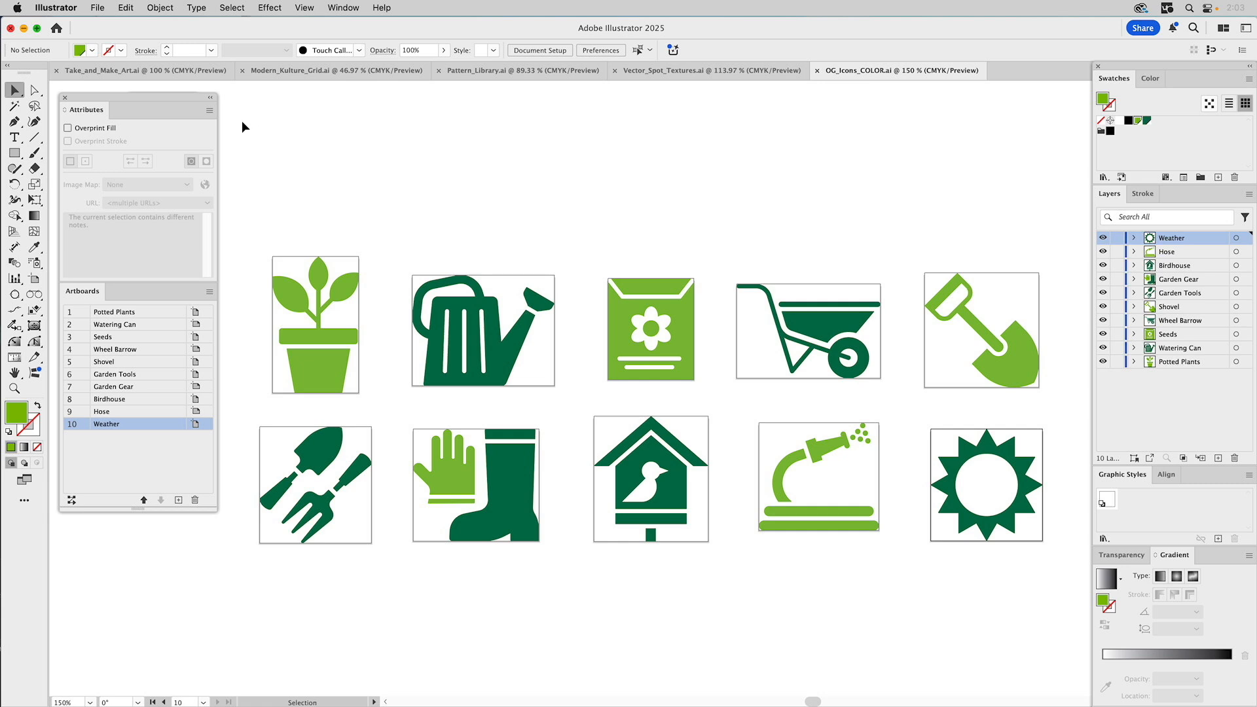
- Launch Export for Screens from the Asset Export panel and select all ten artboards
left_click(211, 100)
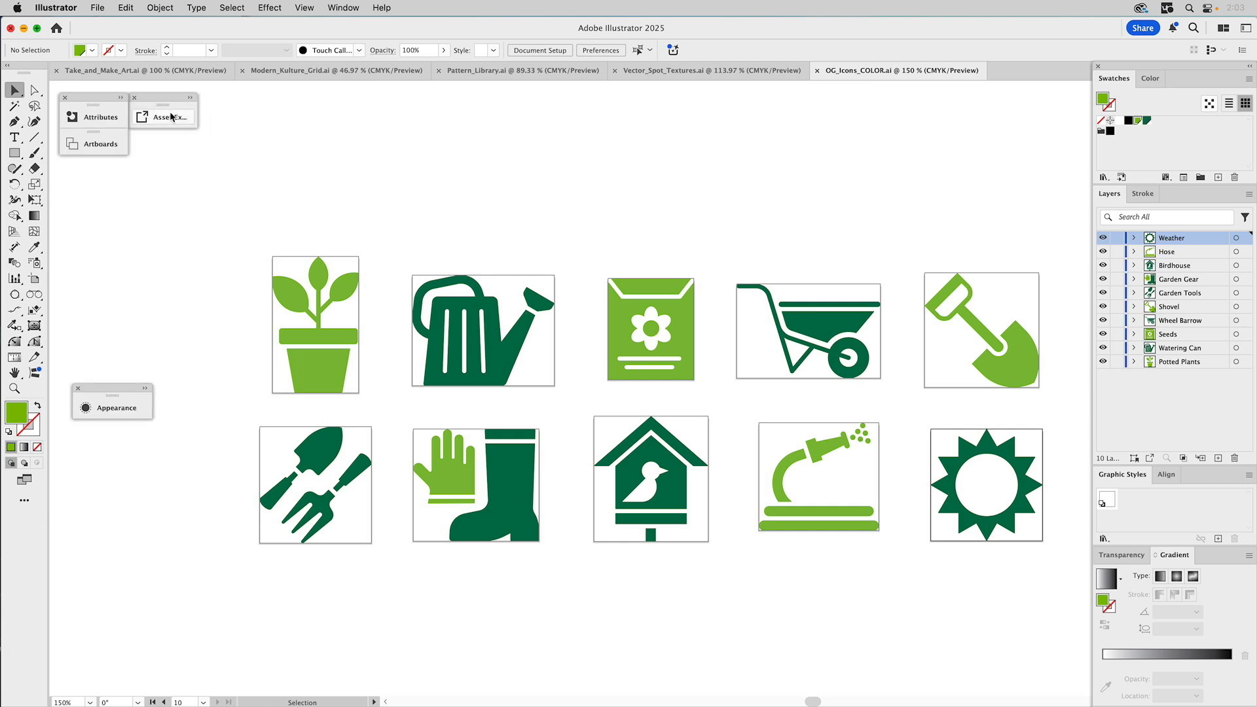
left_click(191, 99)
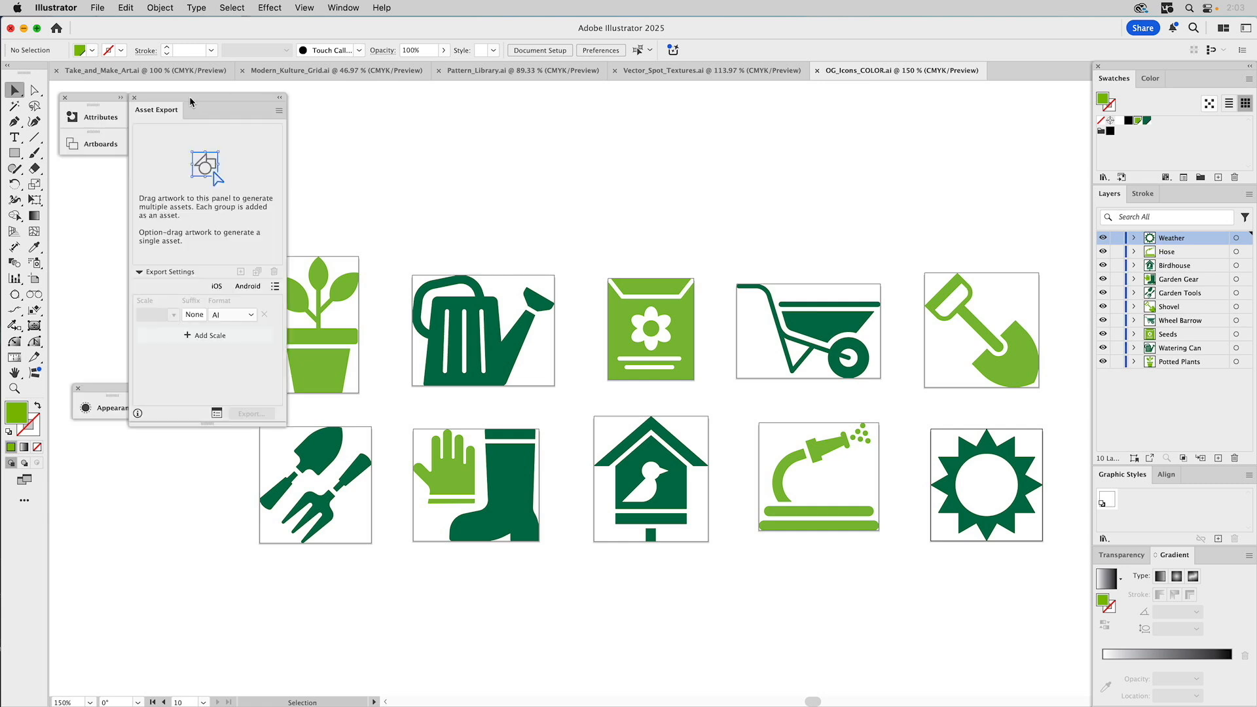
left_click(216, 413)
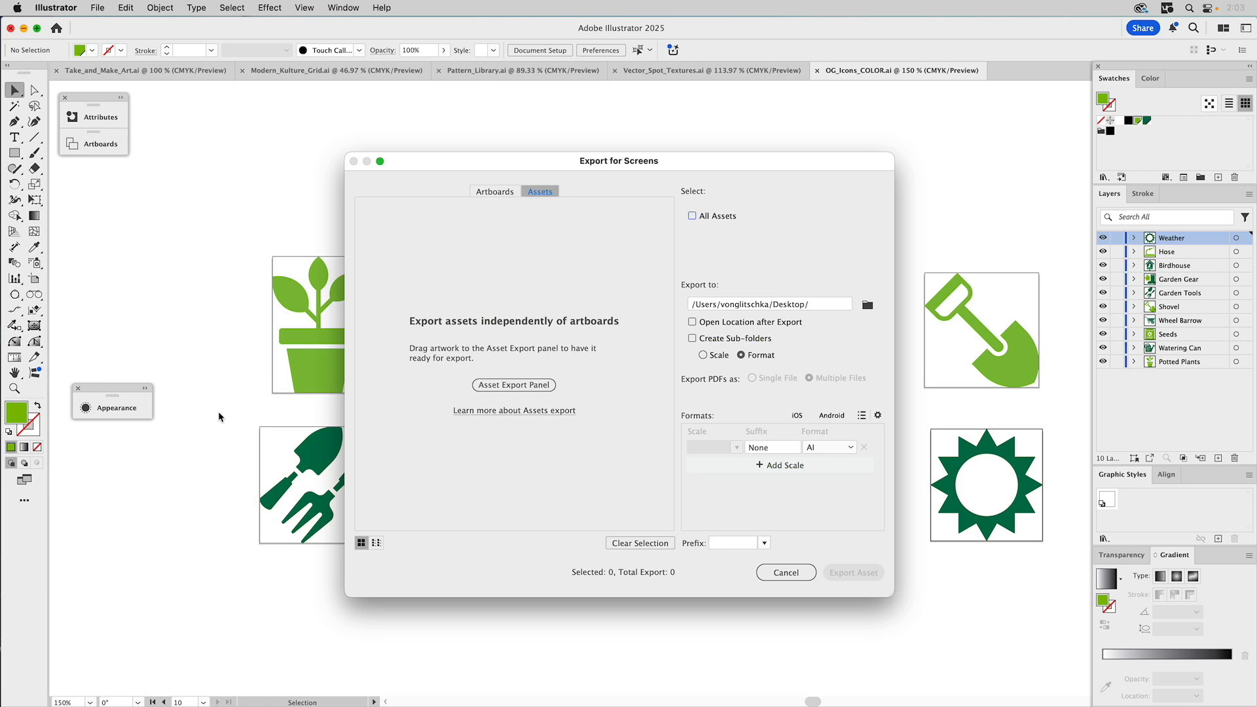
left_click(499, 194)
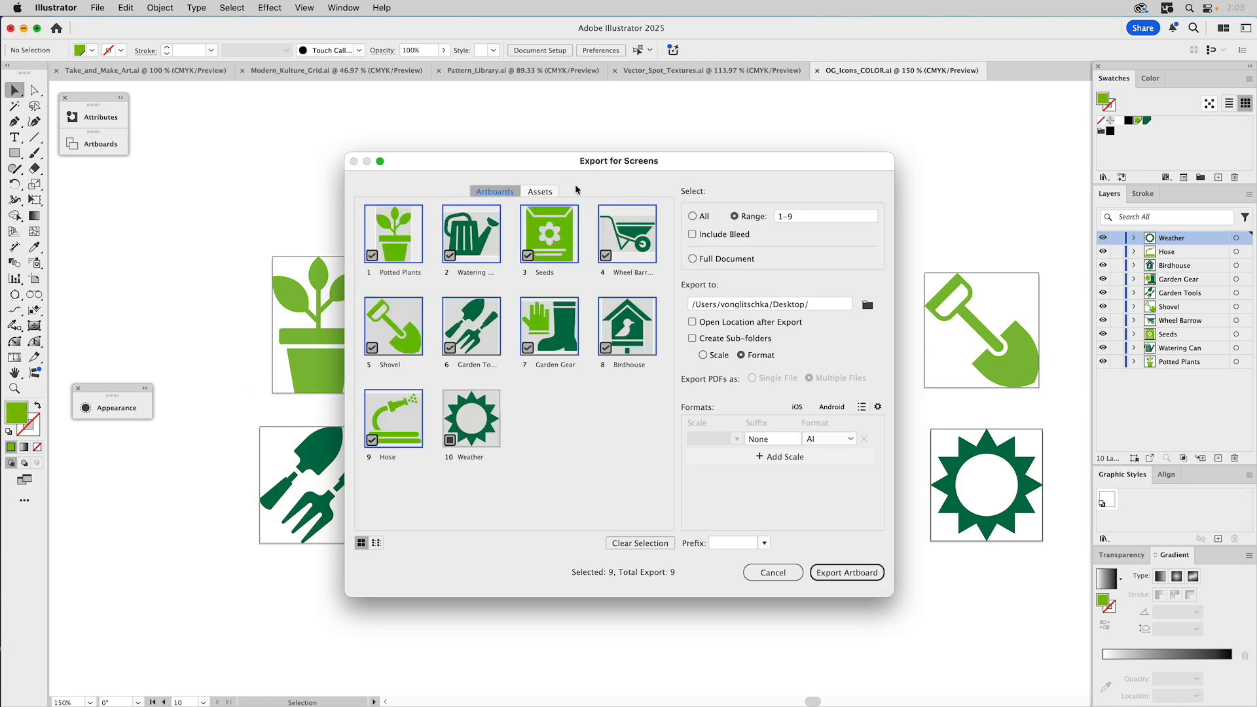
left_click(692, 217)
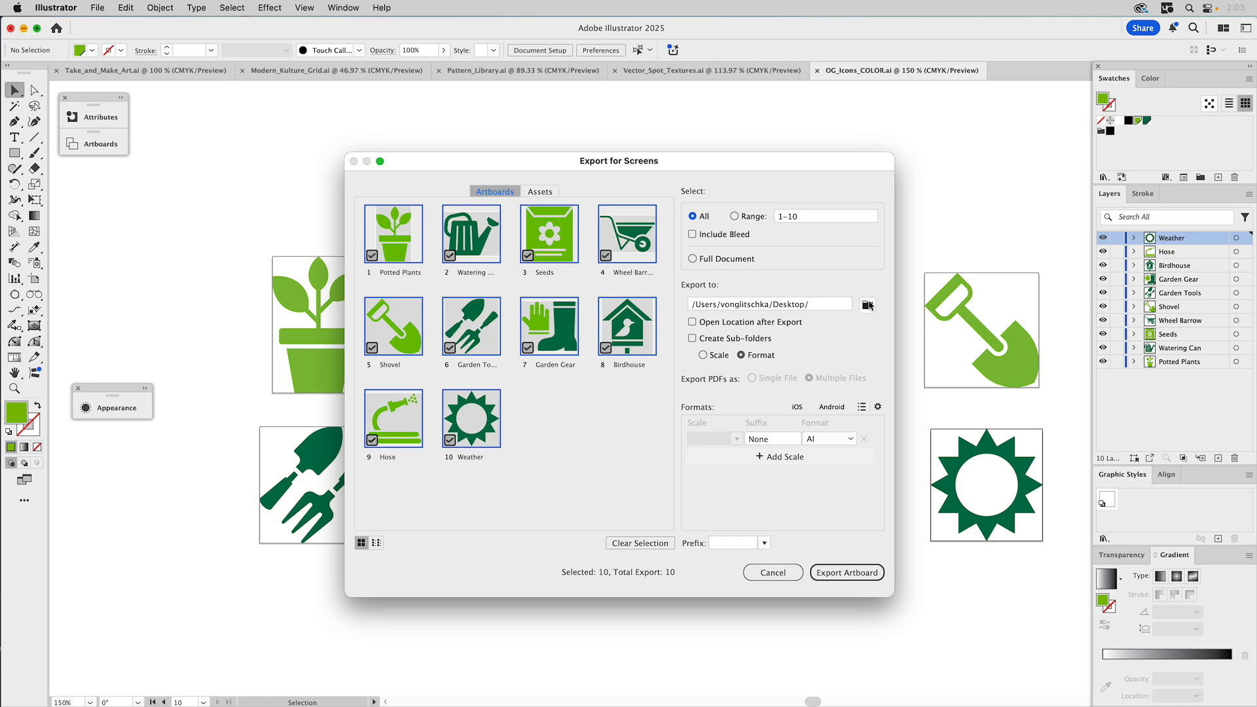
- Send the export to the Desktop's Export folder, creating sub-folders per format
left_click(868, 306)
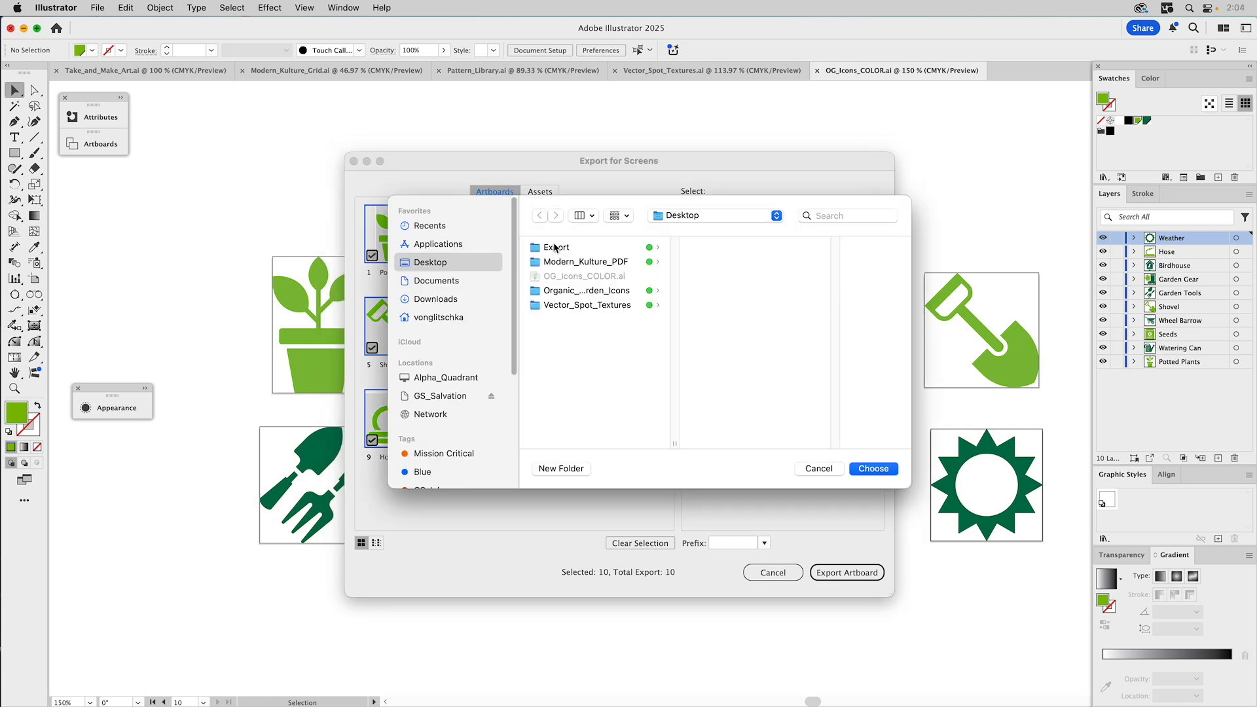
left_click(554, 248)
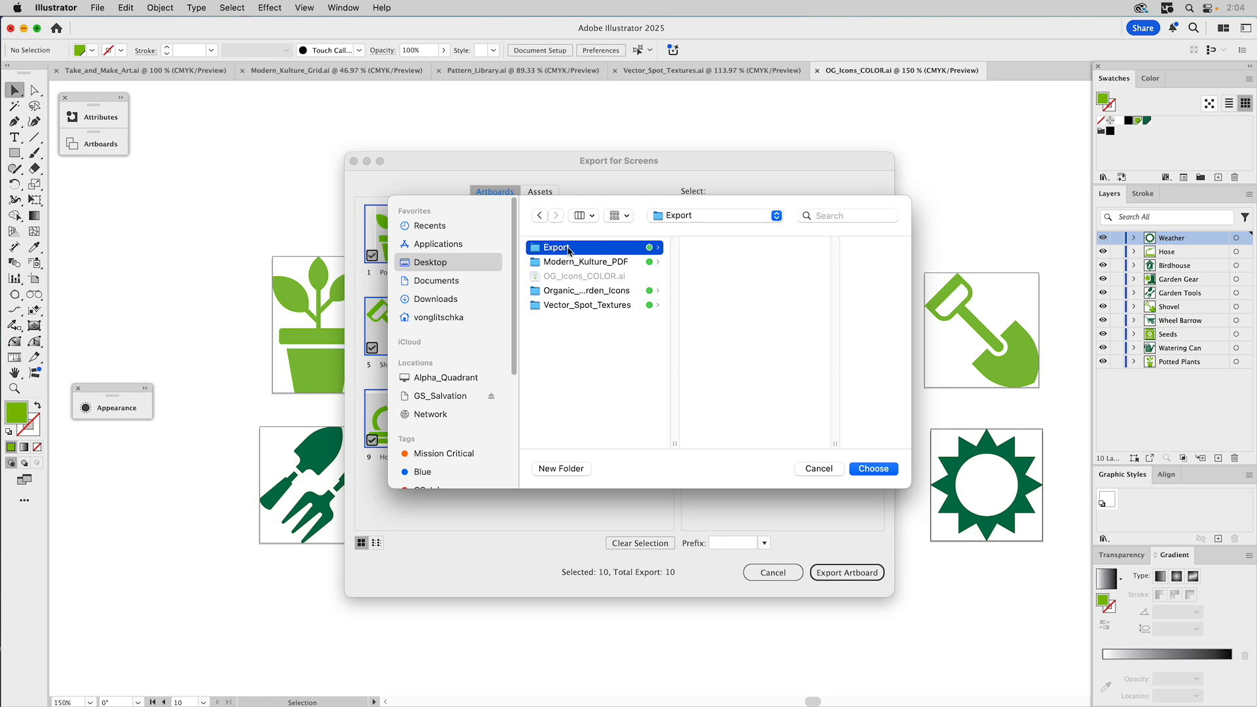
left_click(873, 469)
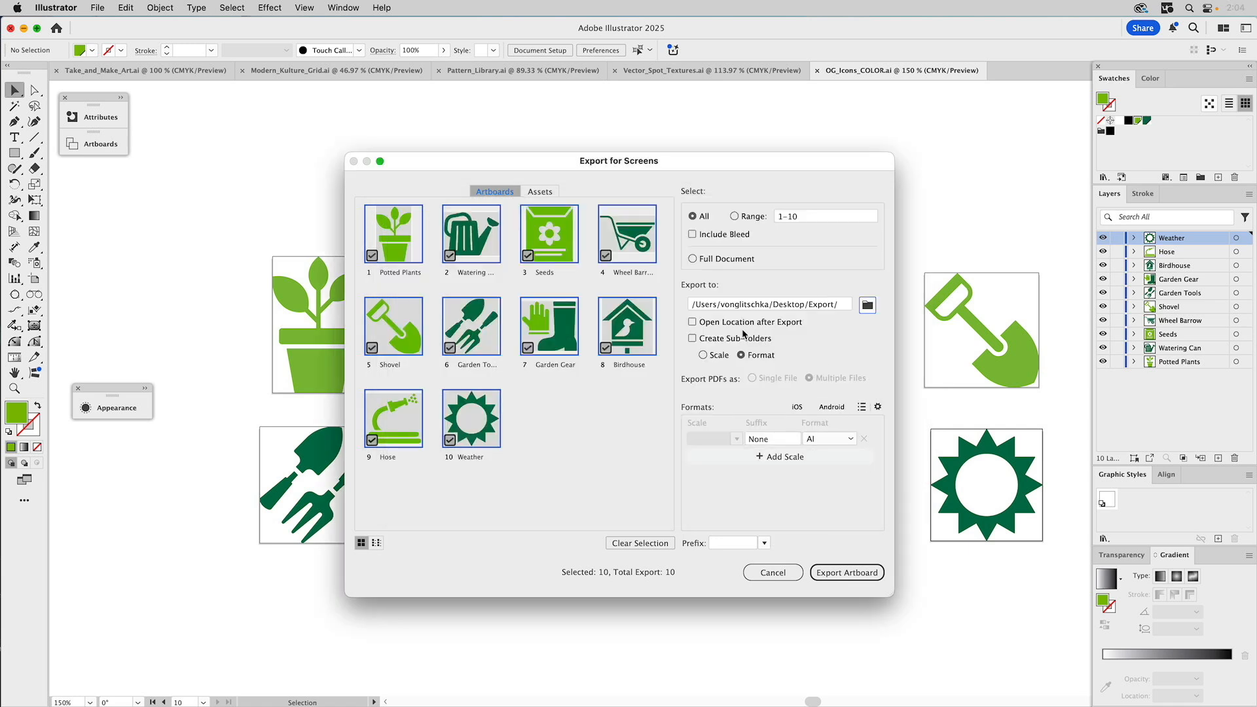
left_click(693, 338)
- Set the first export size to PNG 8 at 400 ppi resolution
left_click(852, 440)
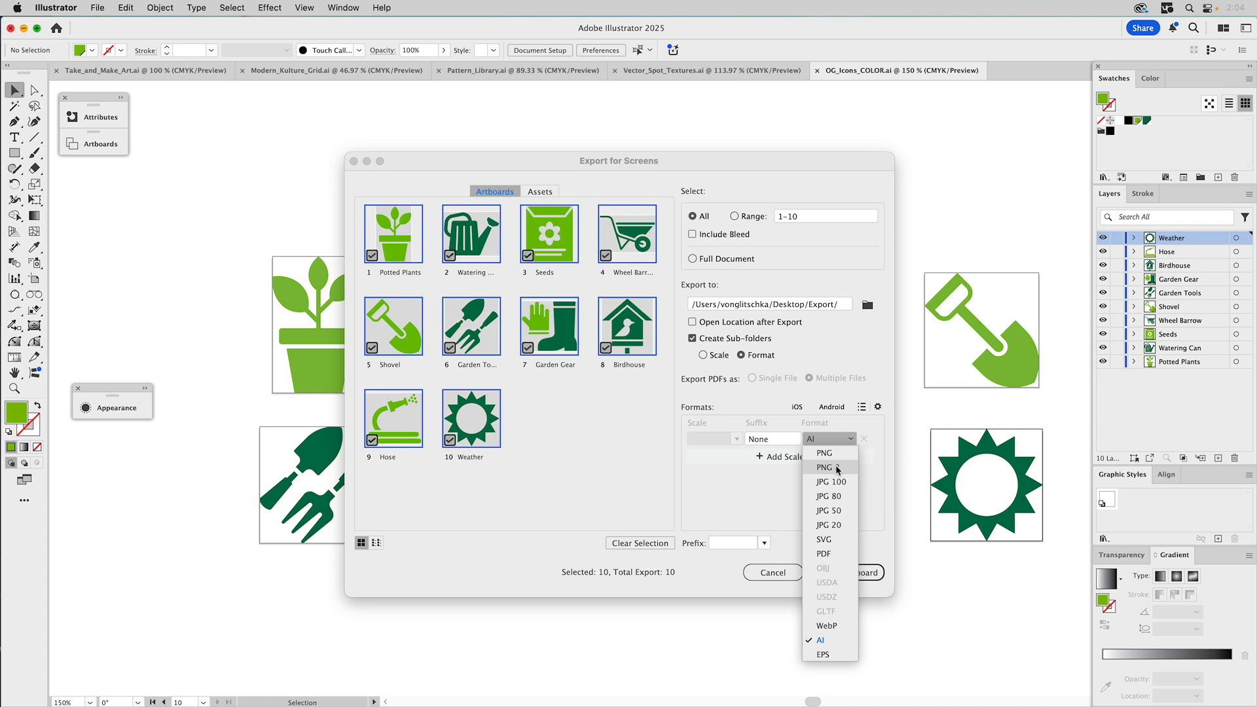
left_click(839, 468)
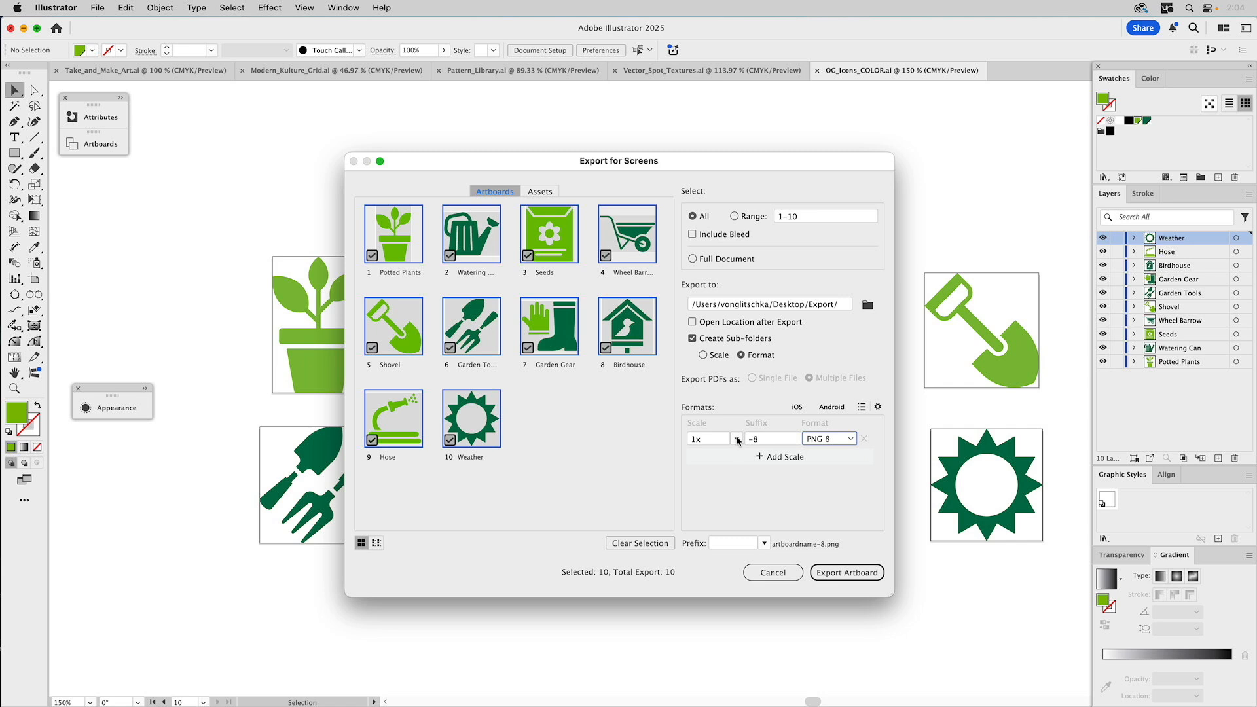
left_click(739, 440)
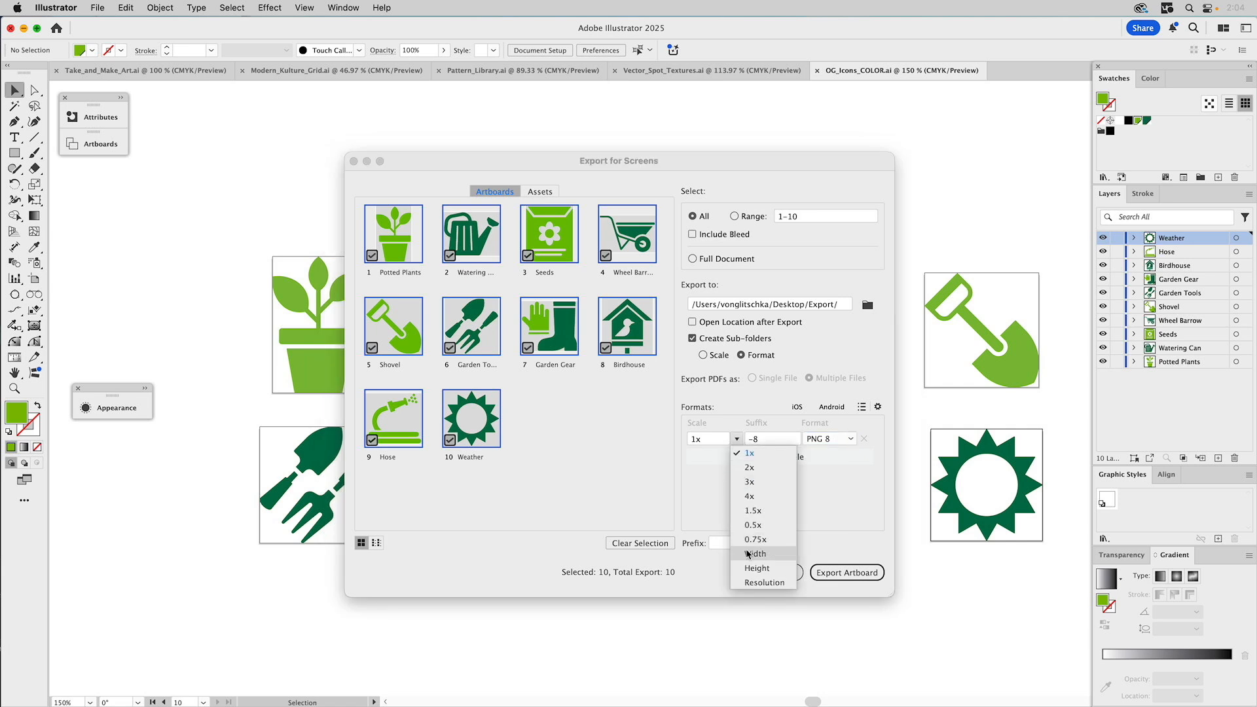
left_click(753, 583)
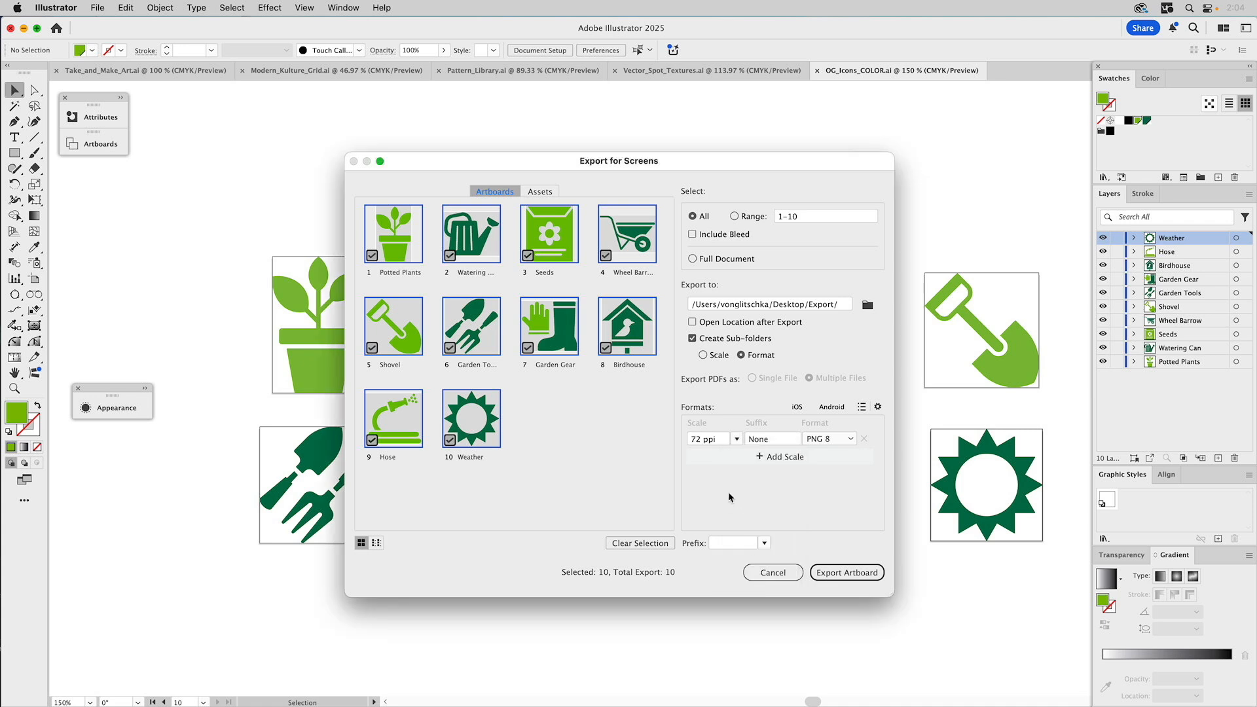
double_click(698, 440)
type("400")
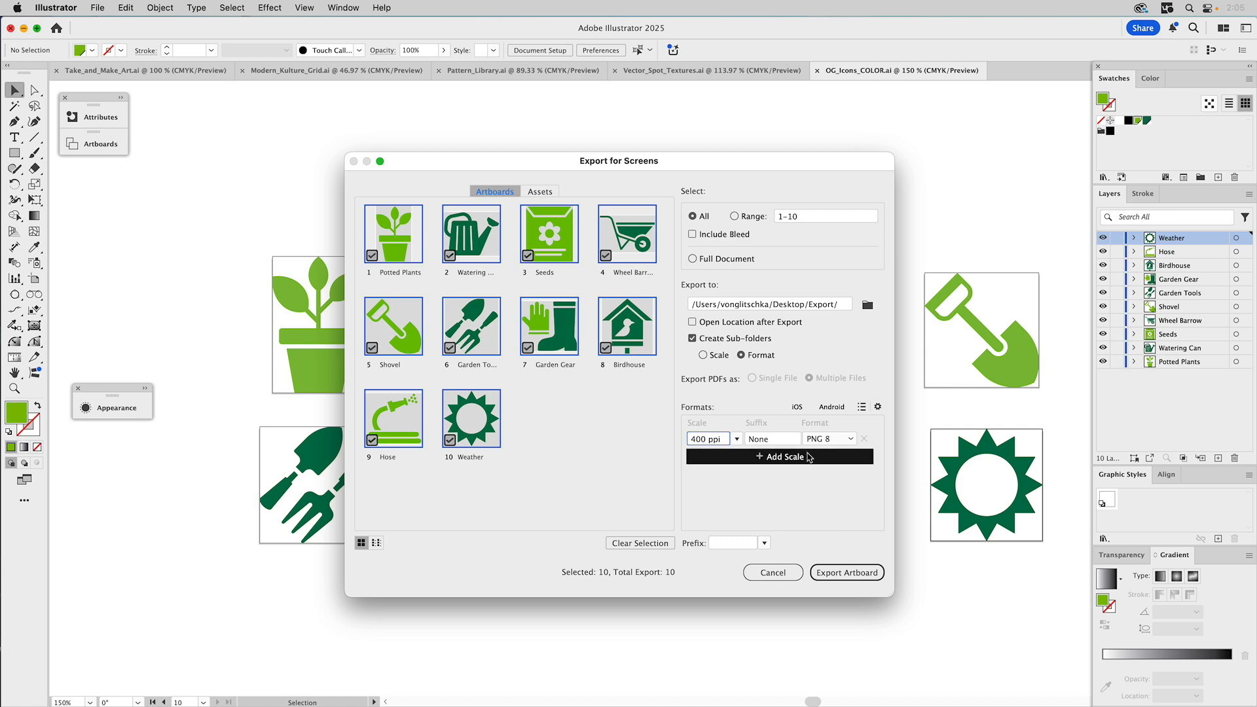
- Add a second size as JPG 100 at 400 ppi with no suffix, then a third 3x PNG size
left_click(809, 458)
left_click(736, 458)
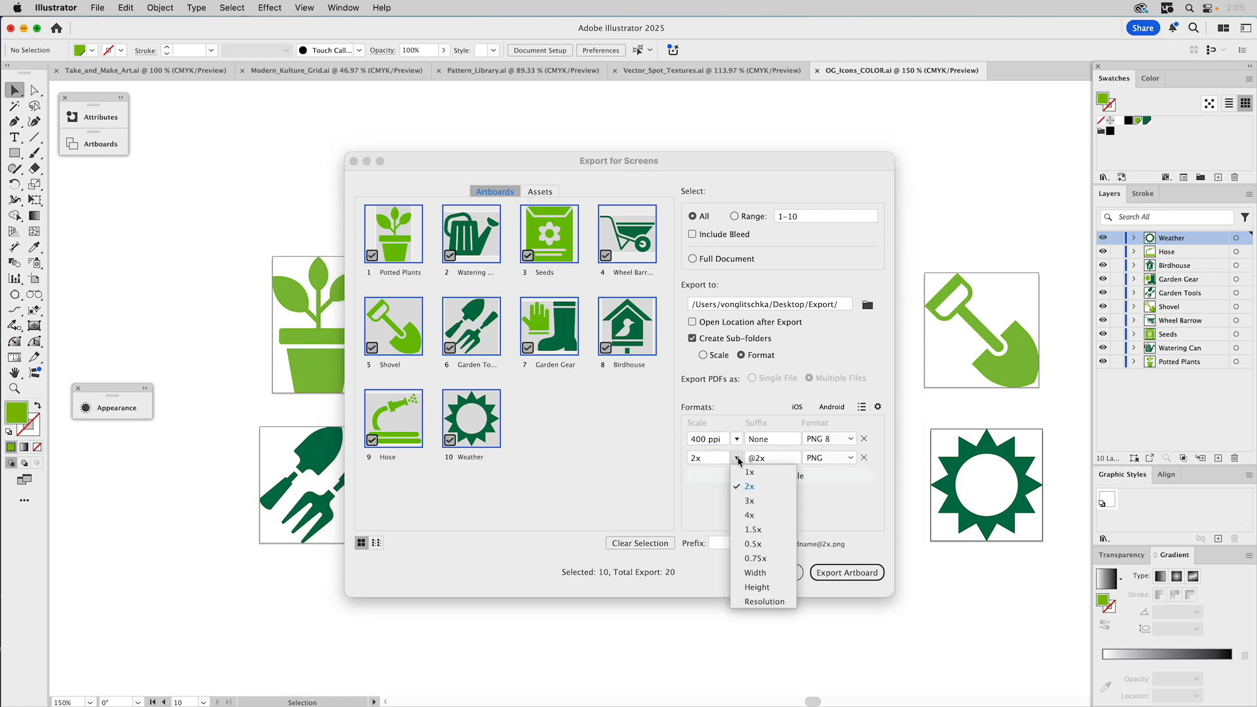
left_click(760, 601)
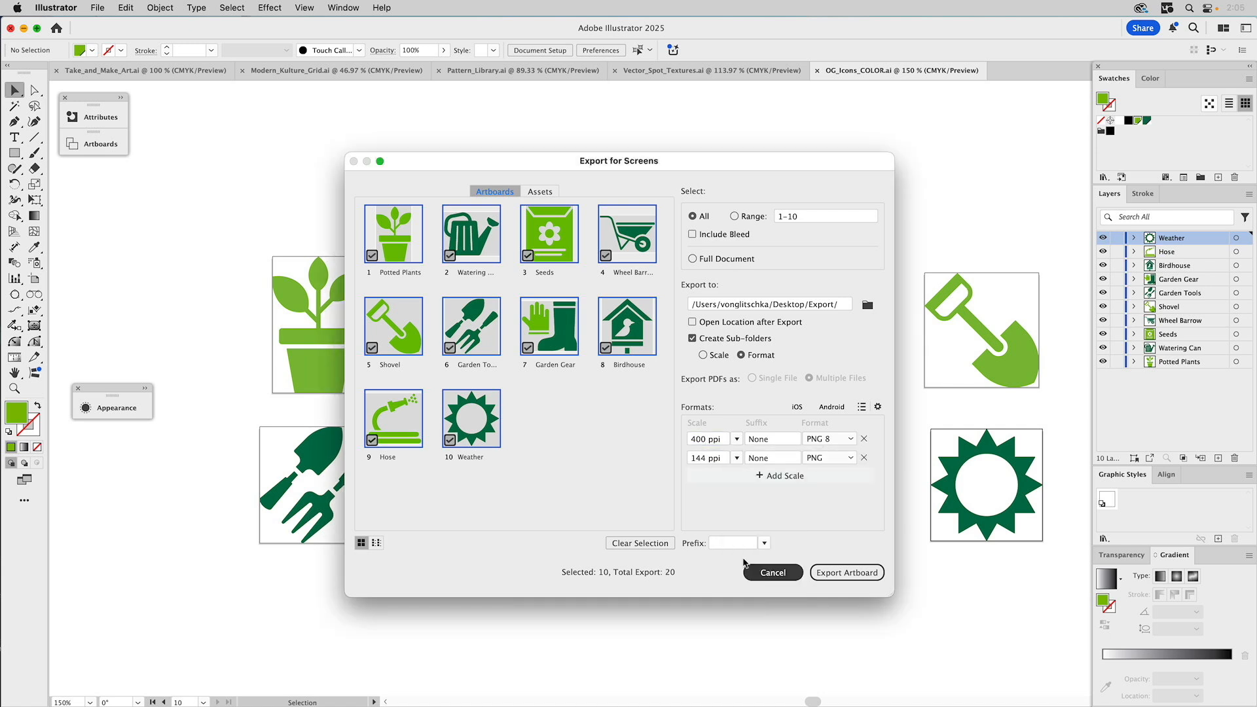
double_click(699, 458)
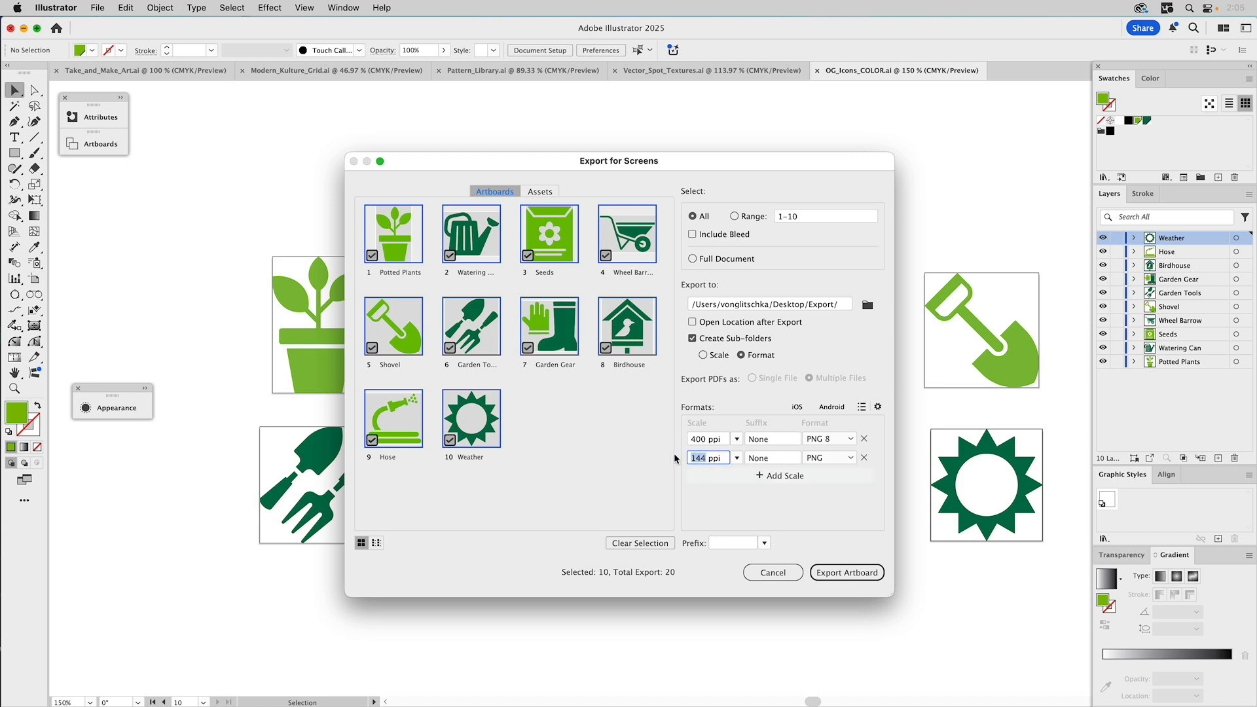
type("400")
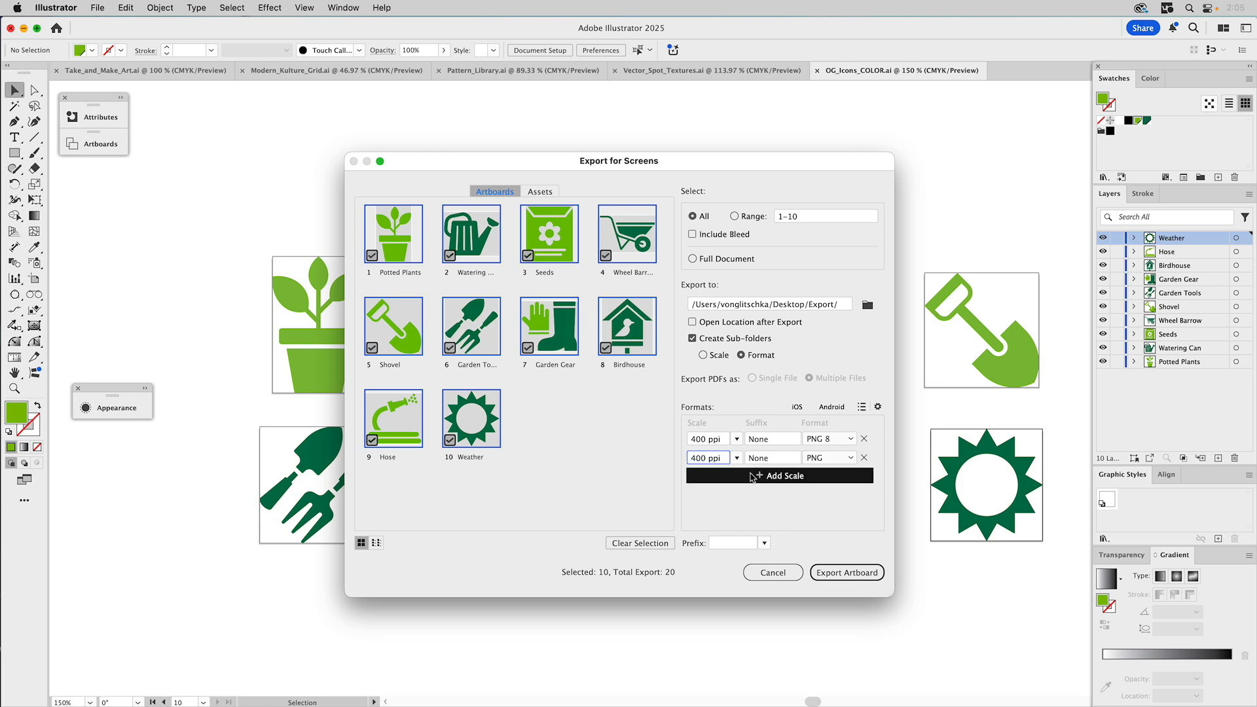
left_click(851, 458)
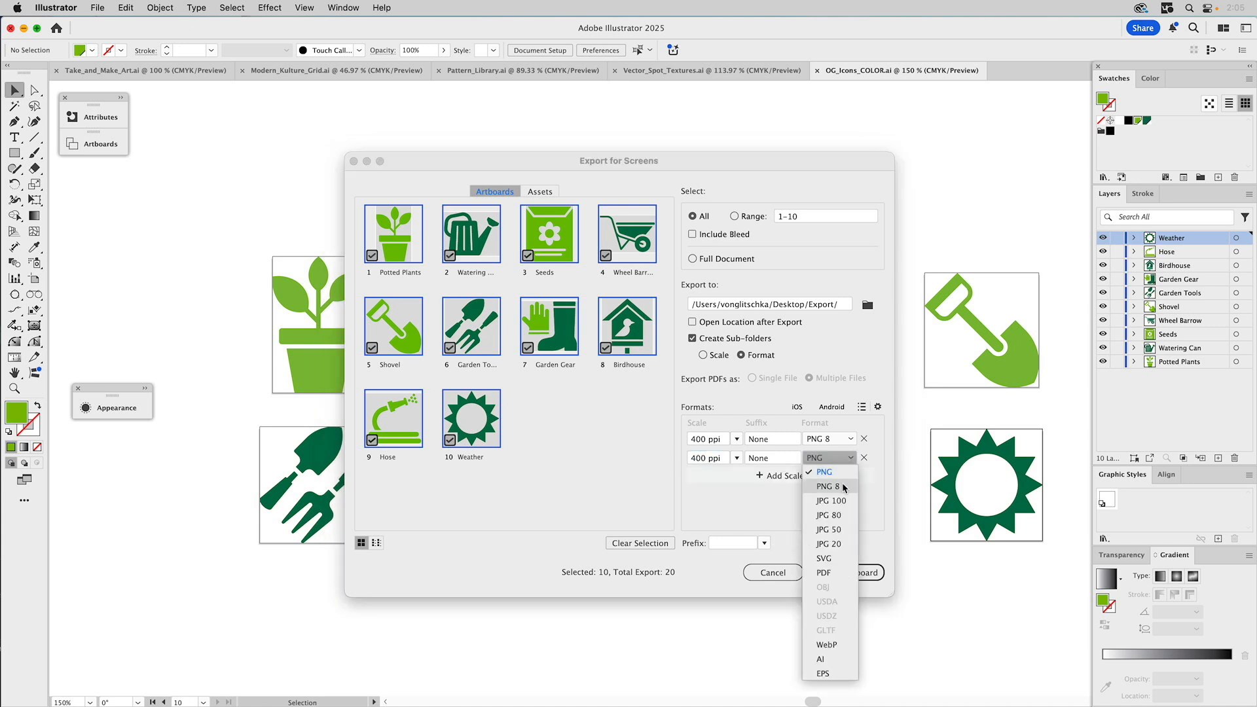
left_click(841, 501)
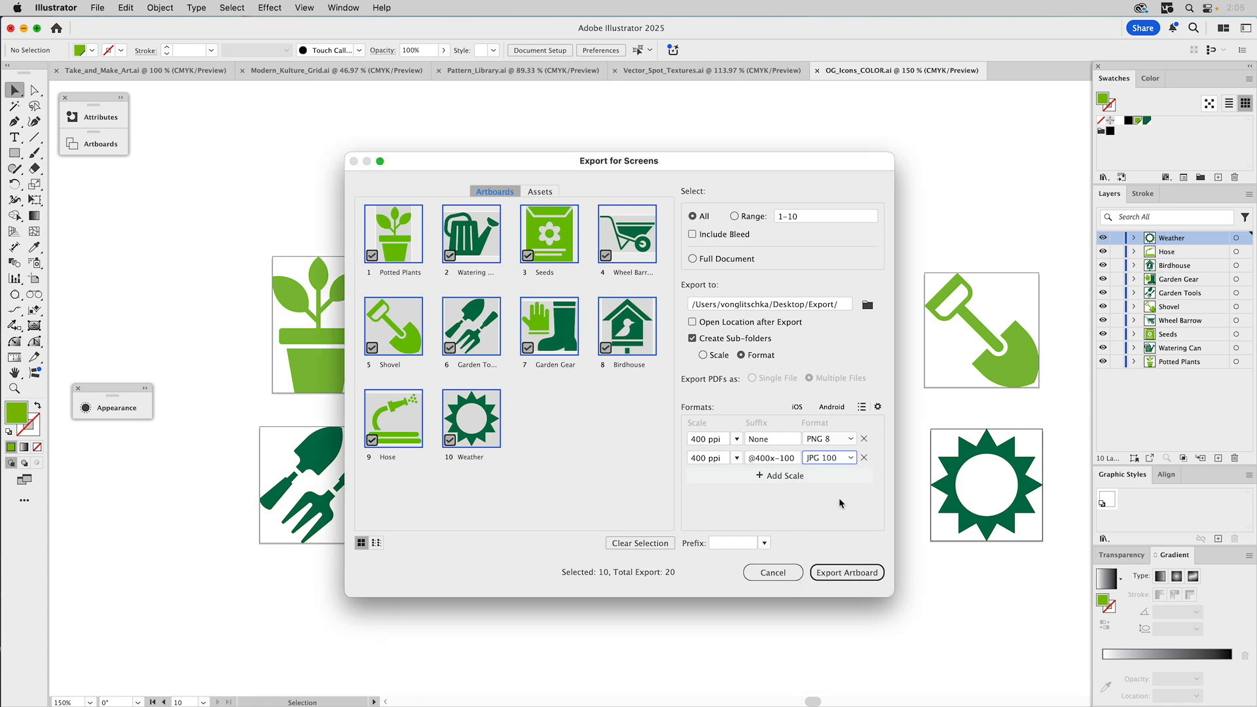
left_click(796, 459)
key("BackSpace")
left_click(839, 493)
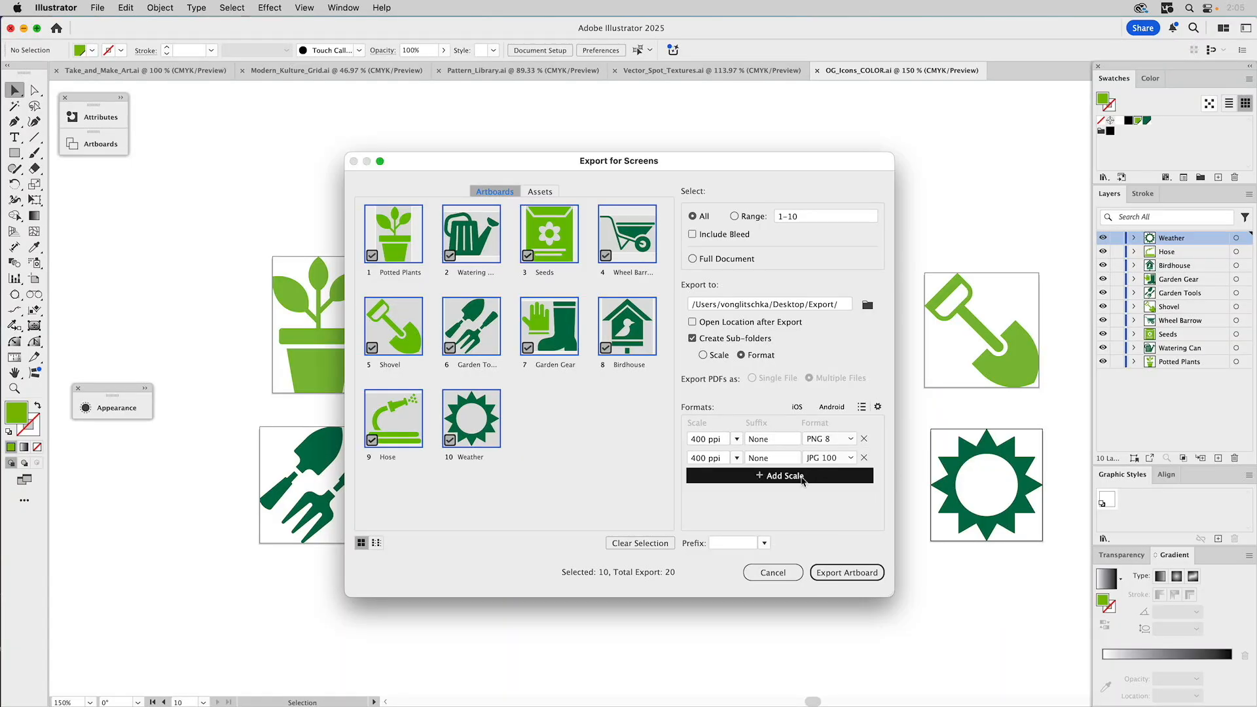
left_click(803, 478)
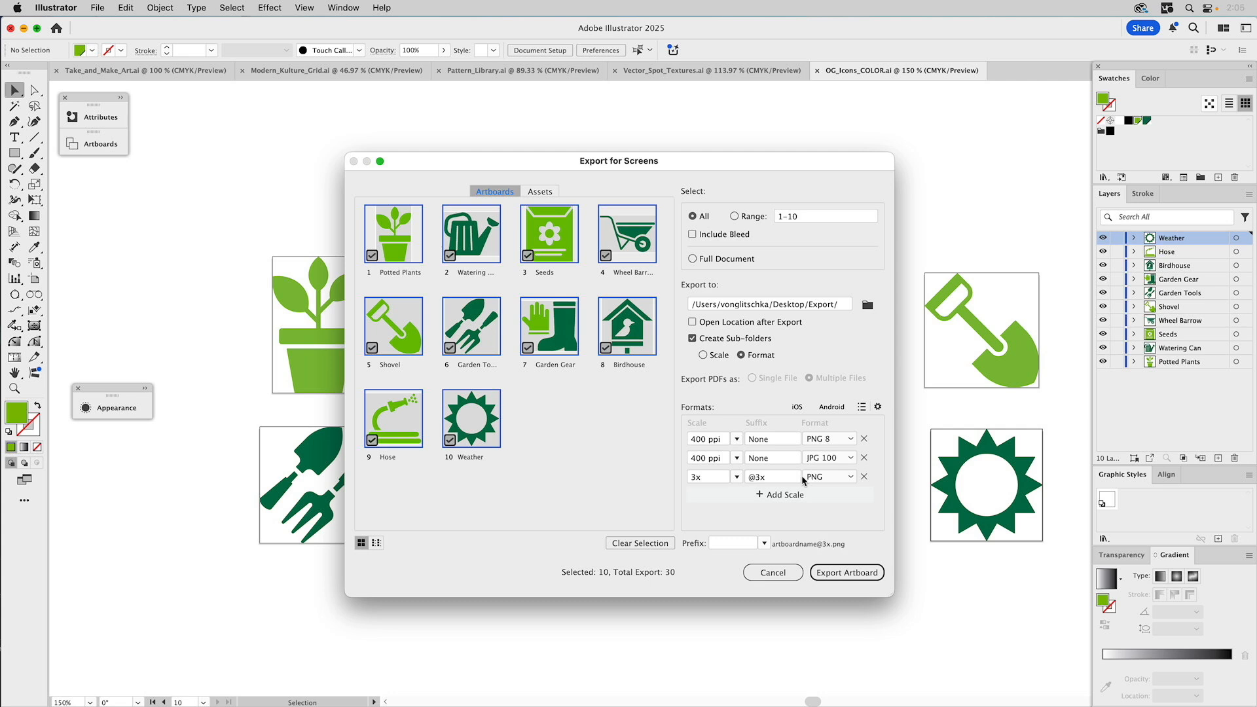
- Remove the extra 3x PNG size, leaving PNG 8 and JPG 100 at 400 ppi
left_click(851, 478)
left_click(865, 477)
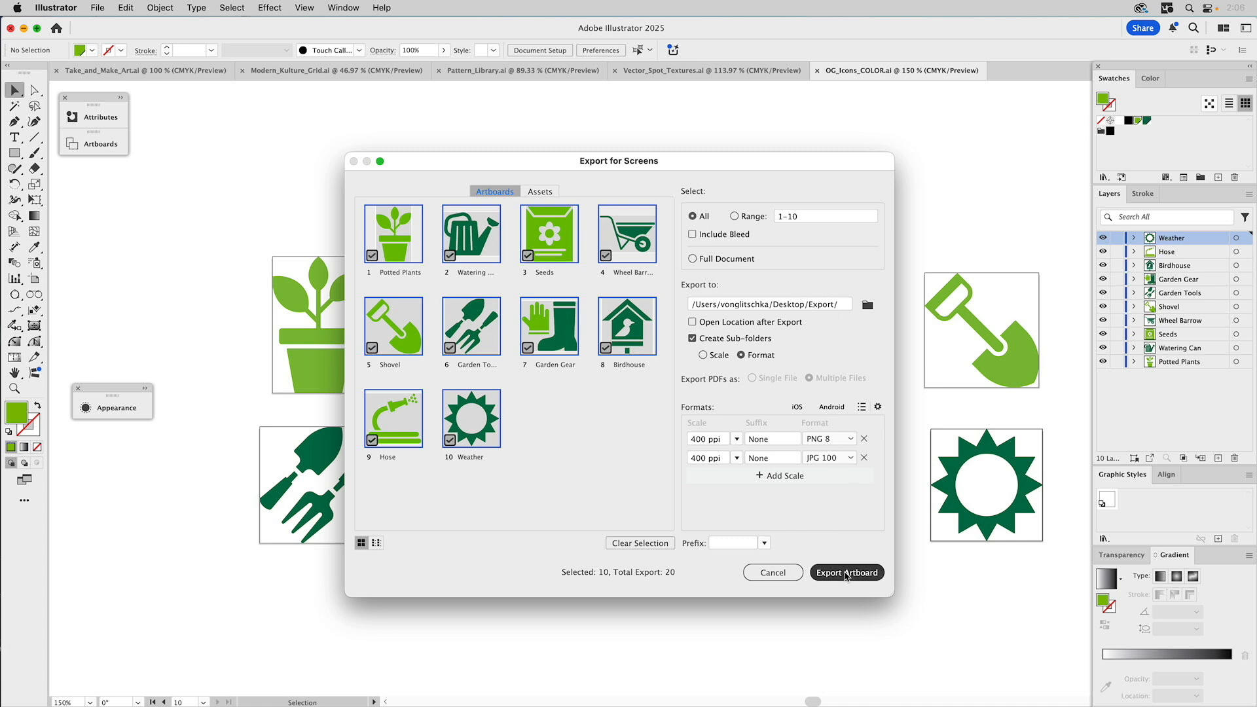
- Export the ten icon artboards and close OG_Icons_COLOR.ai to reveal Take_and_Make_Art.ai's grid
left_click(846, 574)
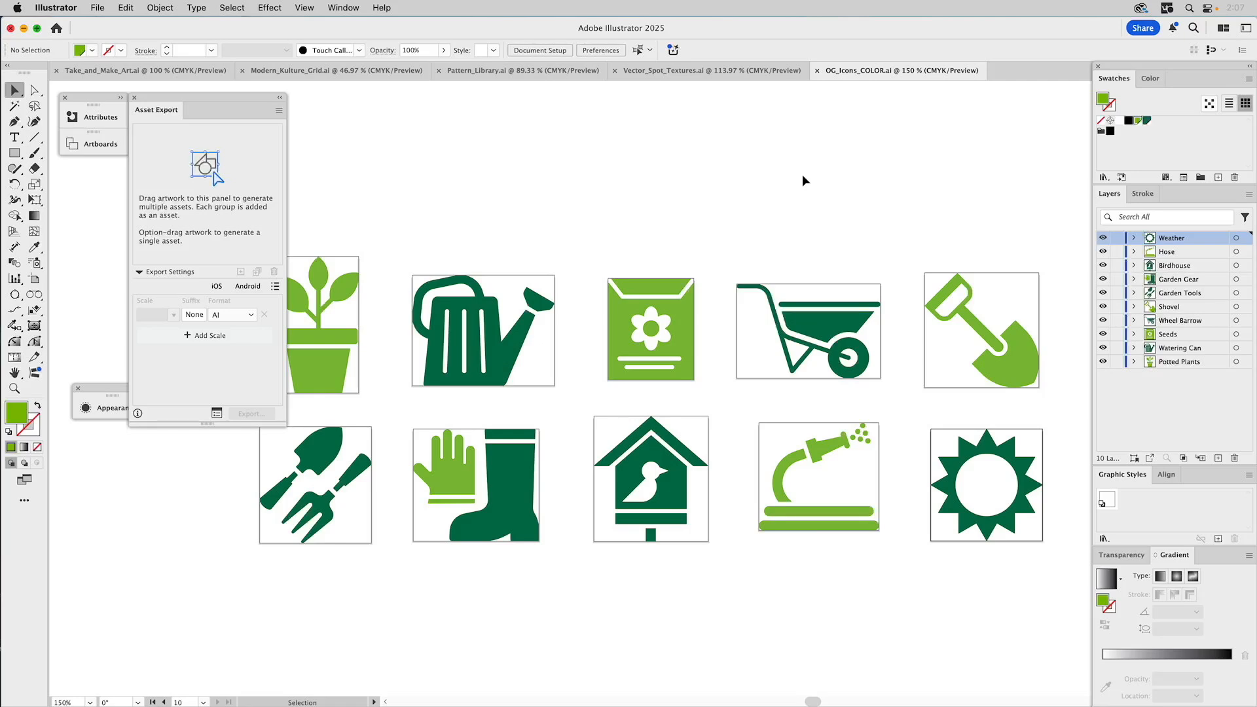
left_click(818, 71)
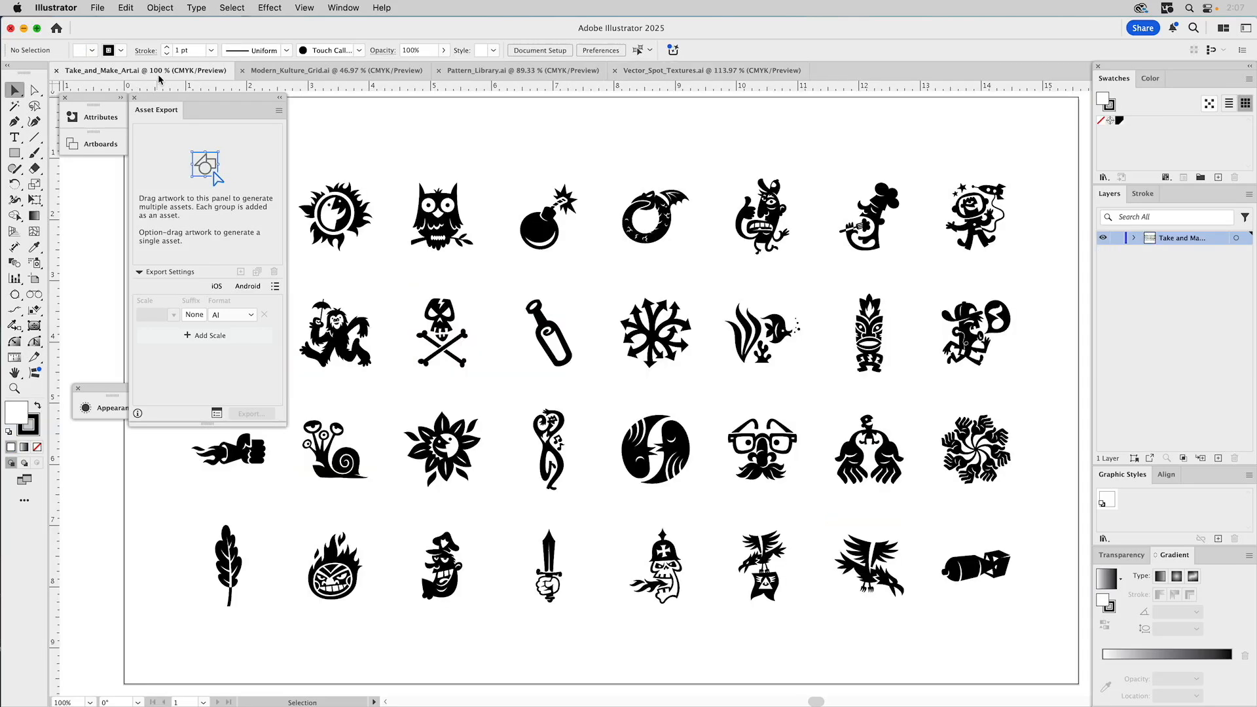
left_click(280, 97)
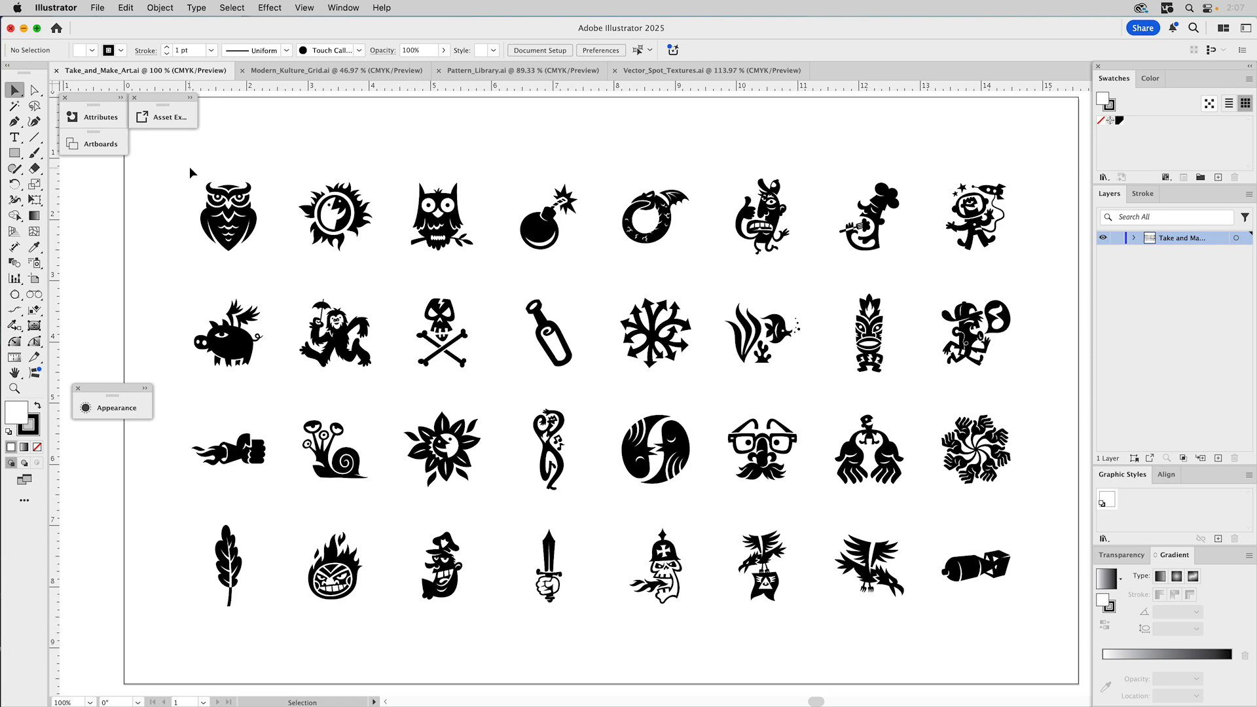
left_click_drag(182, 167, 273, 226)
left_click(351, 218)
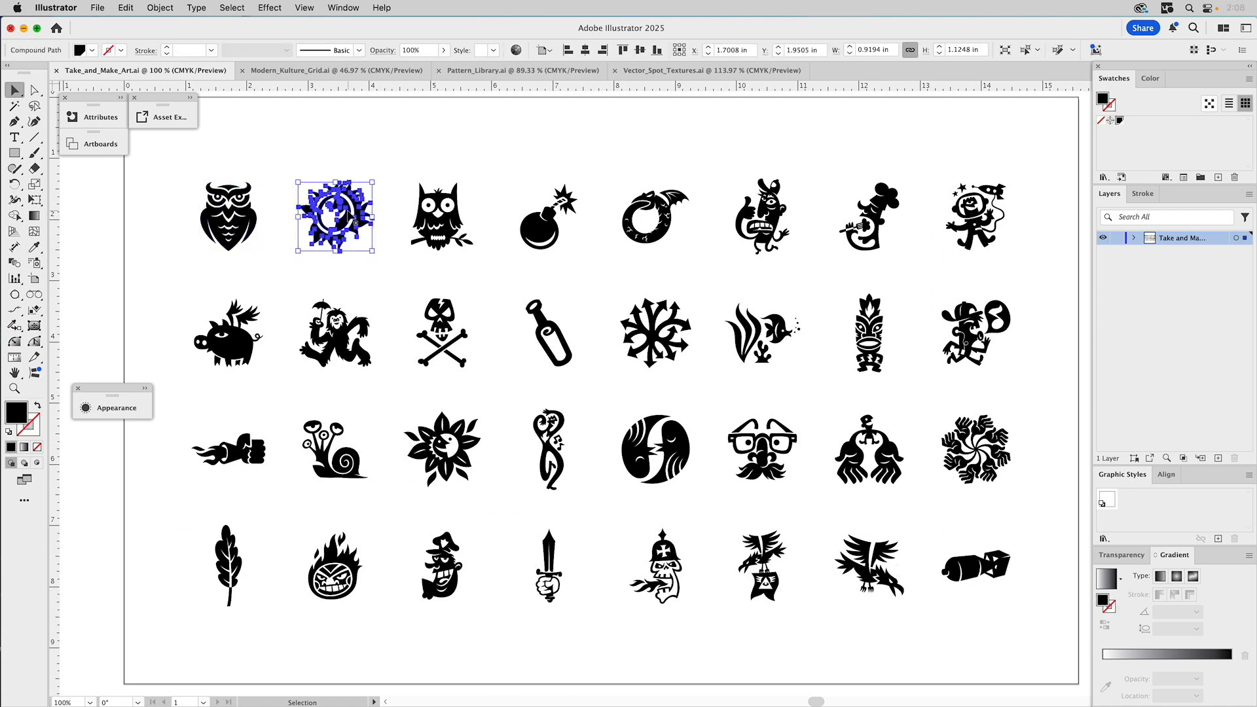
left_click_drag(183, 163, 955, 582)
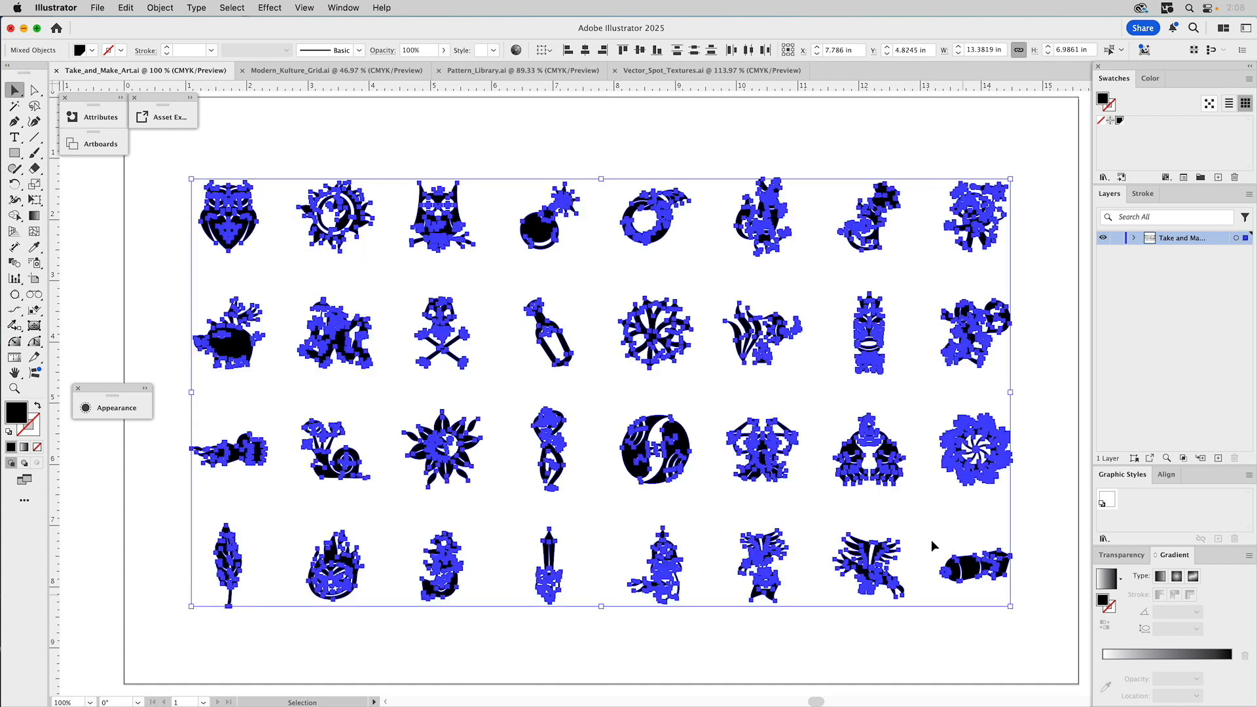
left_click(160, 8)
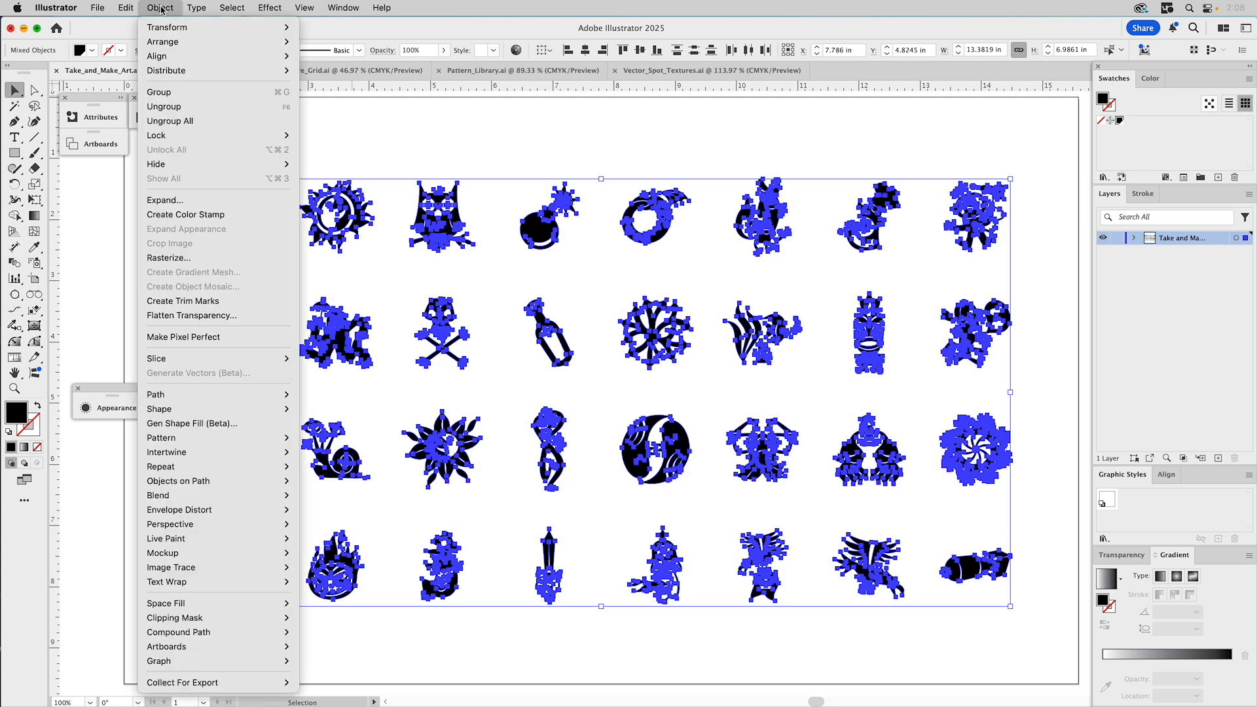
mouse_move(168, 27)
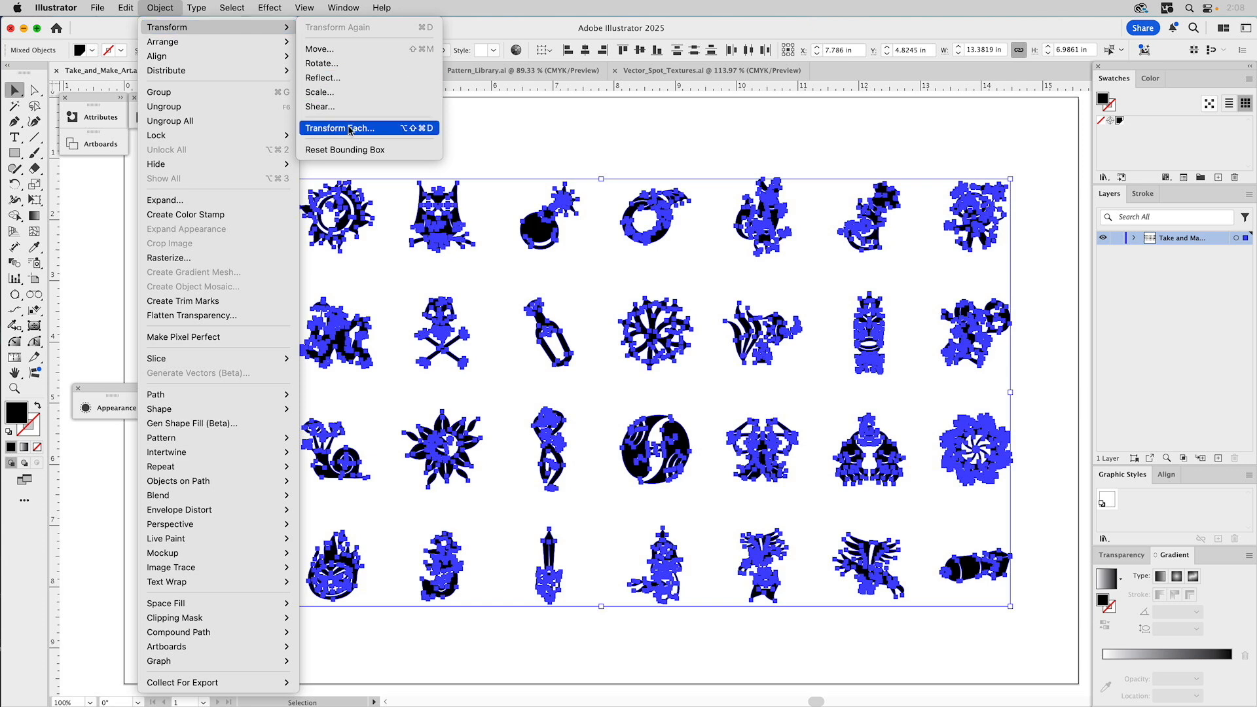
left_click(505, 139)
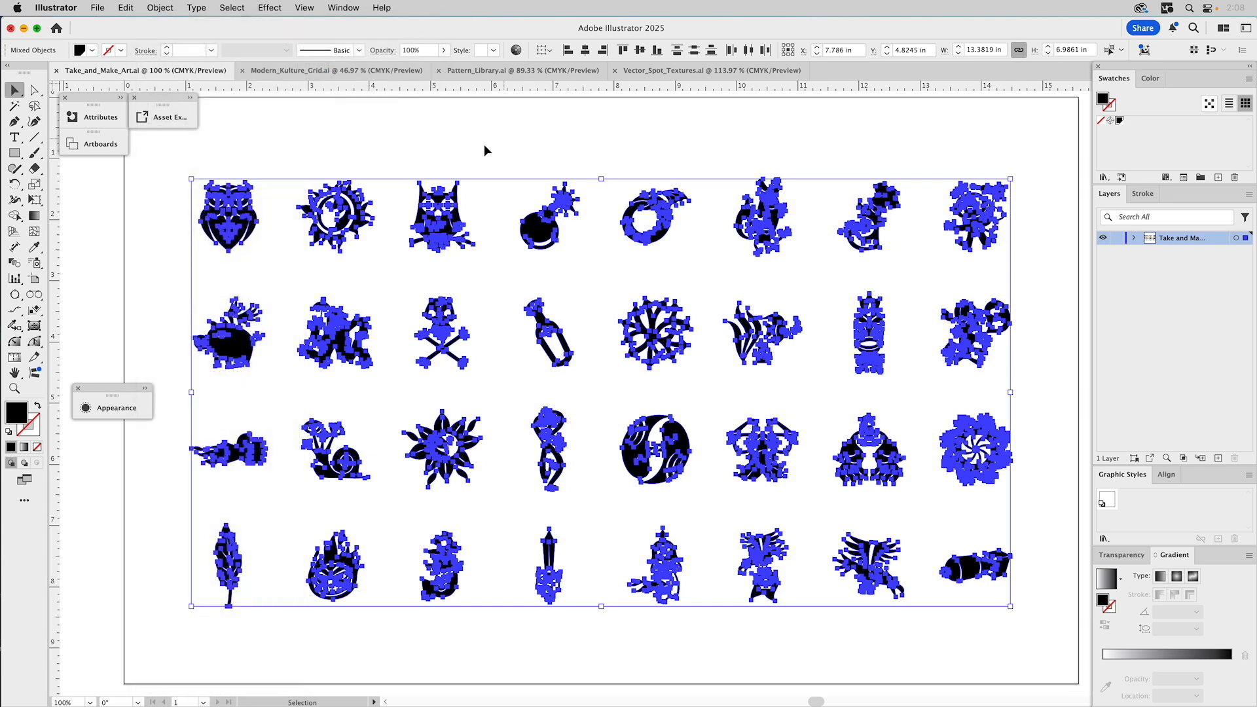
left_click(288, 145)
left_click(234, 190)
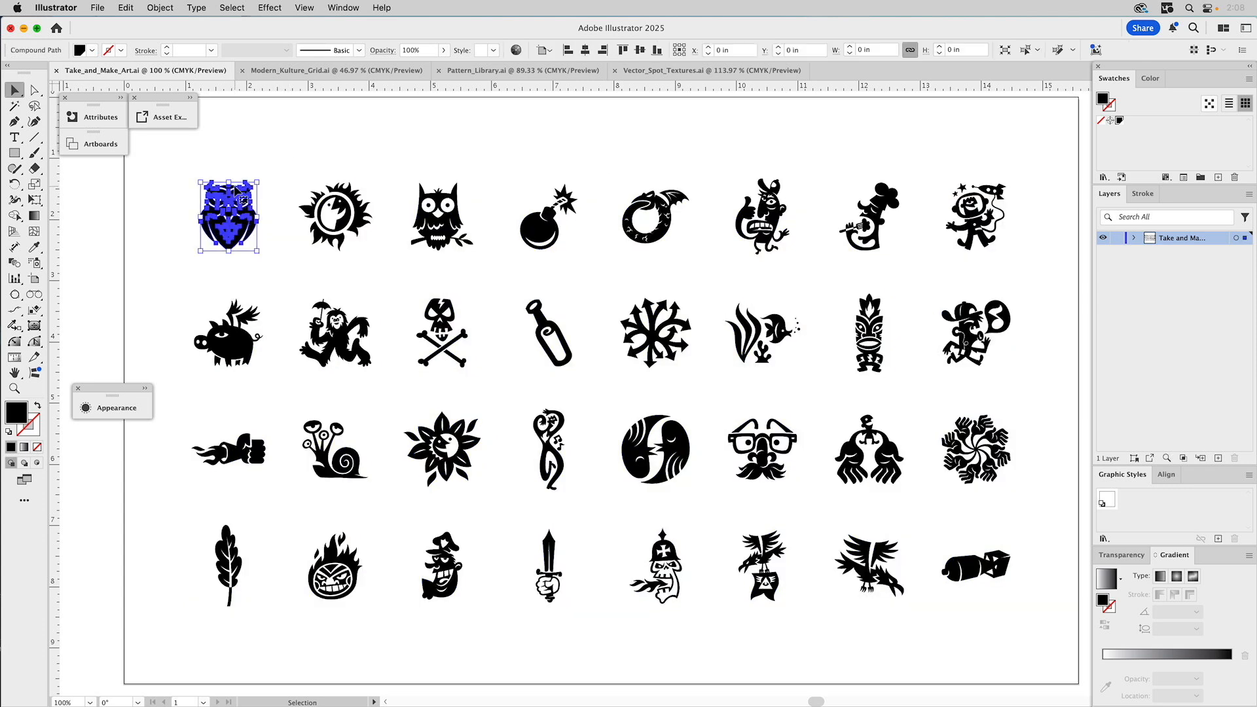
left_click_drag(259, 182, 270, 167)
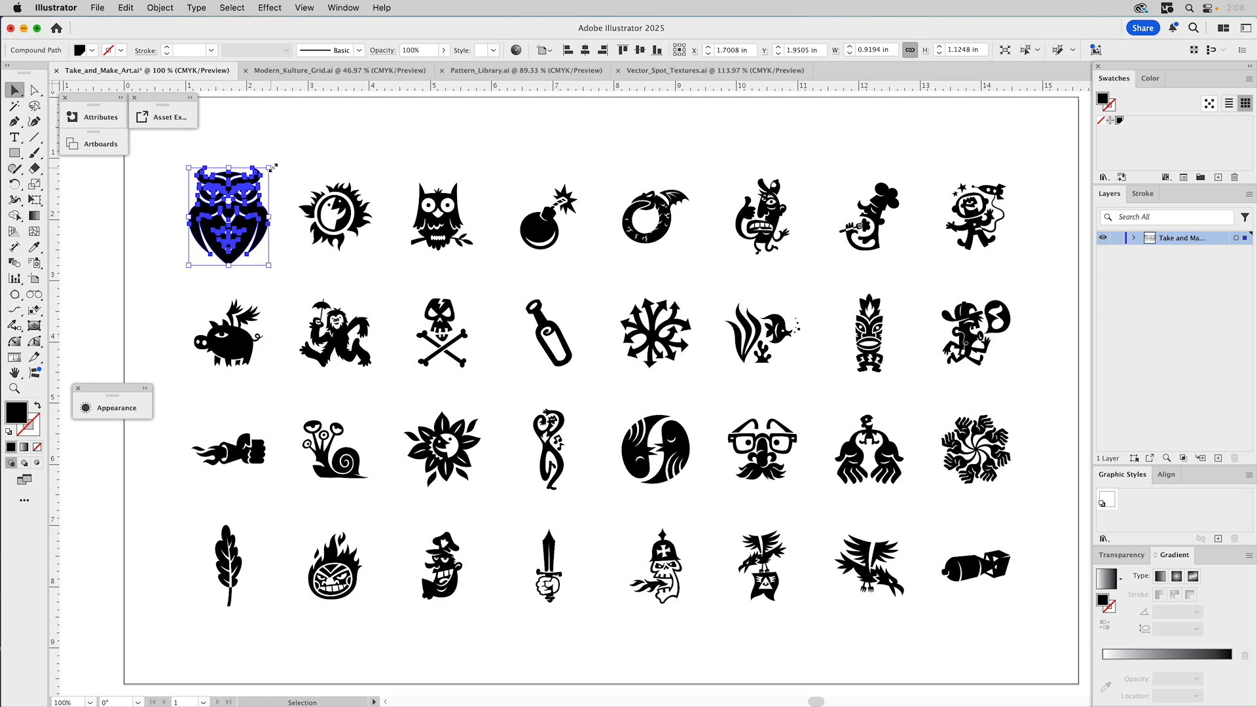
key("a")
key("super+z")
key("v")
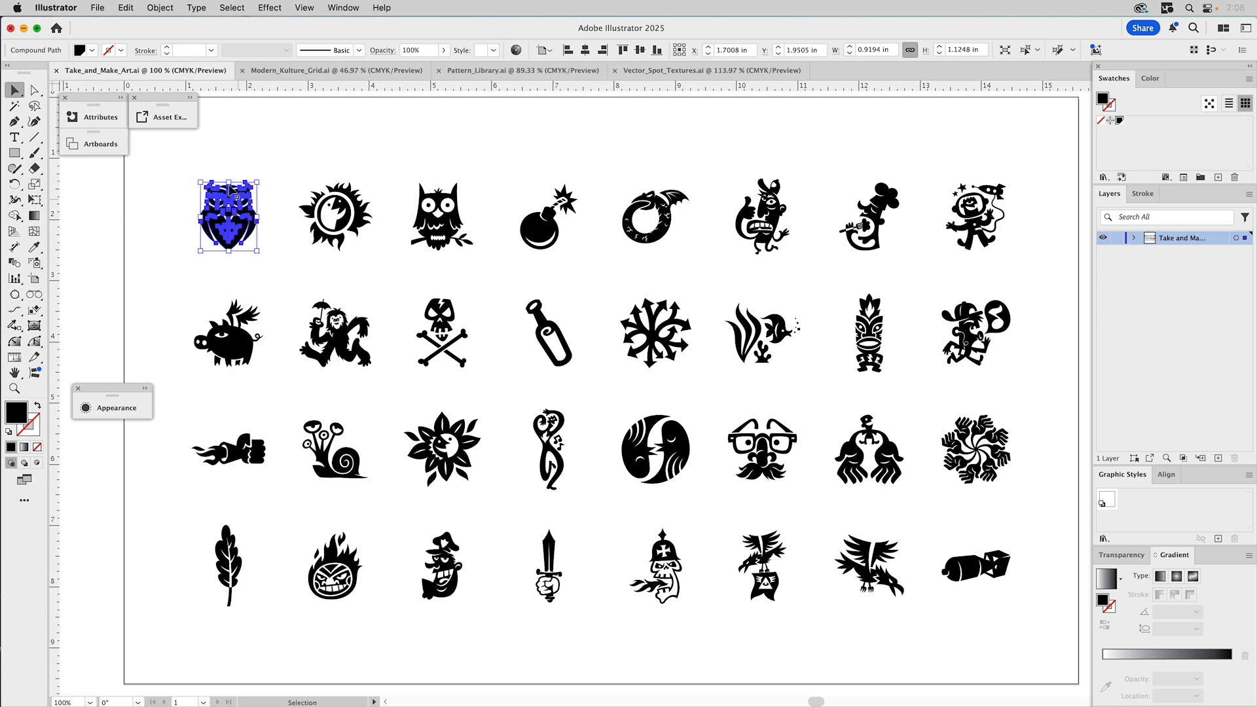
double_click(36, 186)
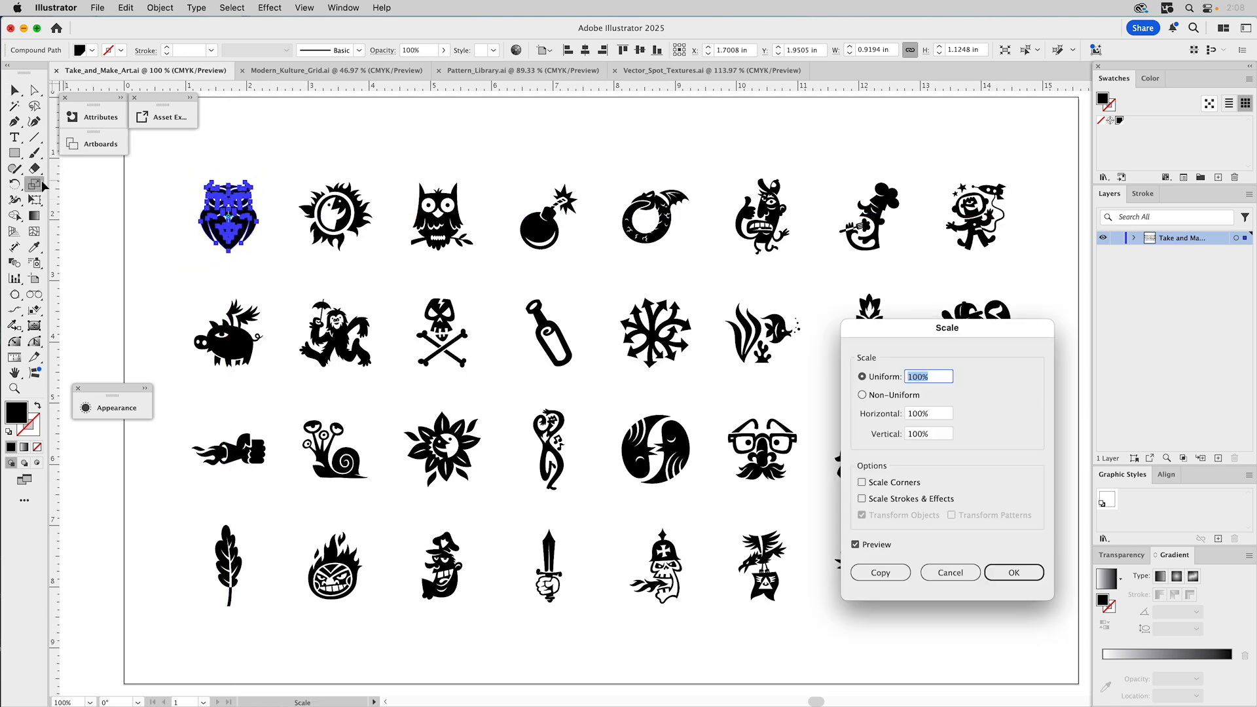
type("135")
left_click(876, 545)
left_click(876, 546)
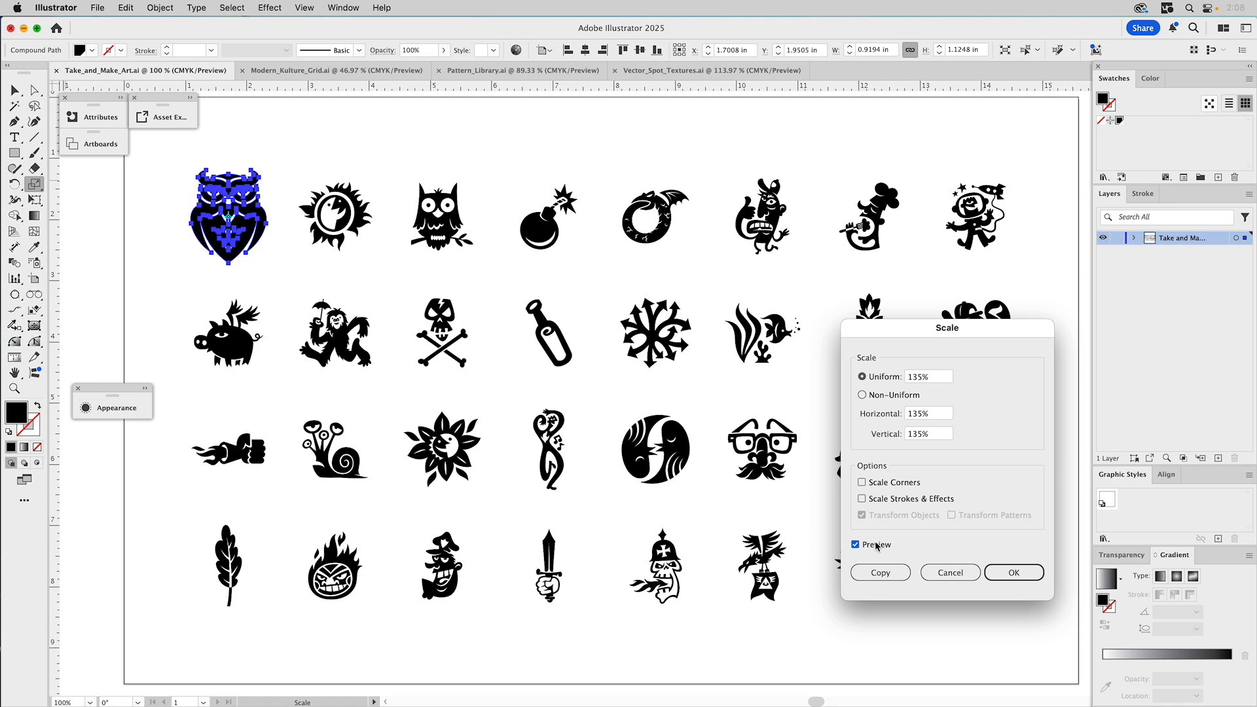
left_click(951, 573)
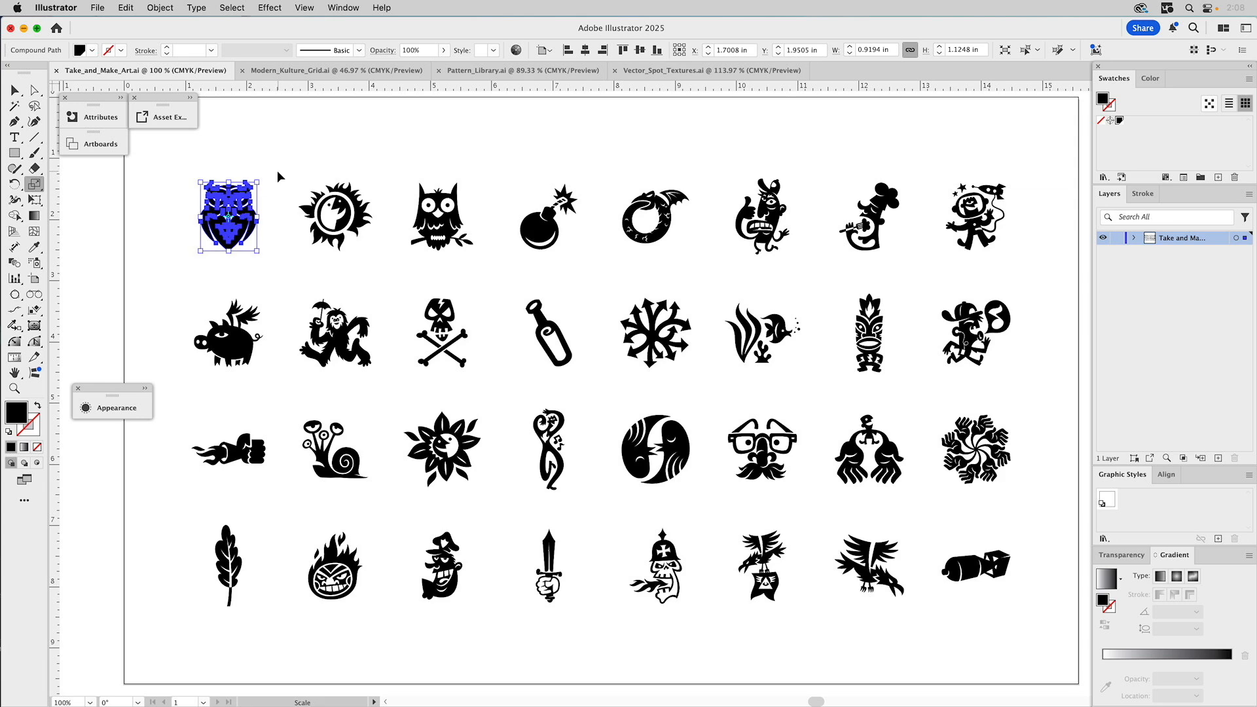
- Scale all 32 icons individually to 135% with Transform Each, then deselect
key("super+a")
left_click(161, 8)
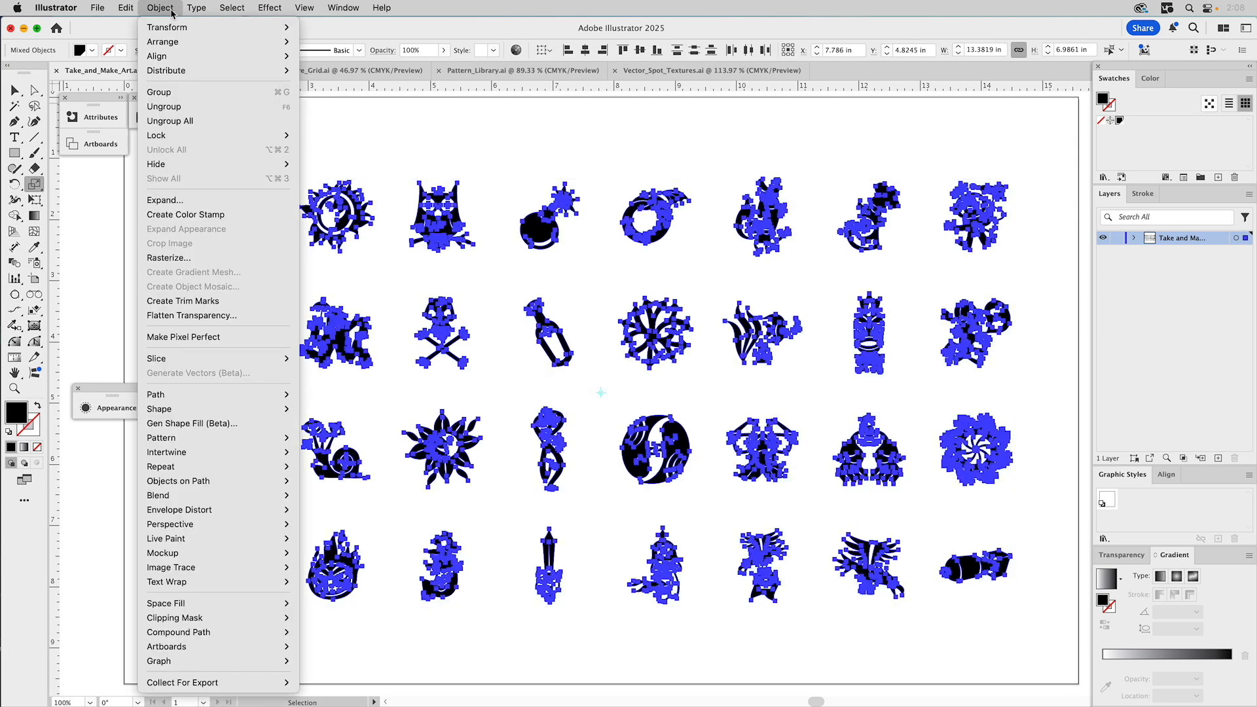
mouse_move(178, 28)
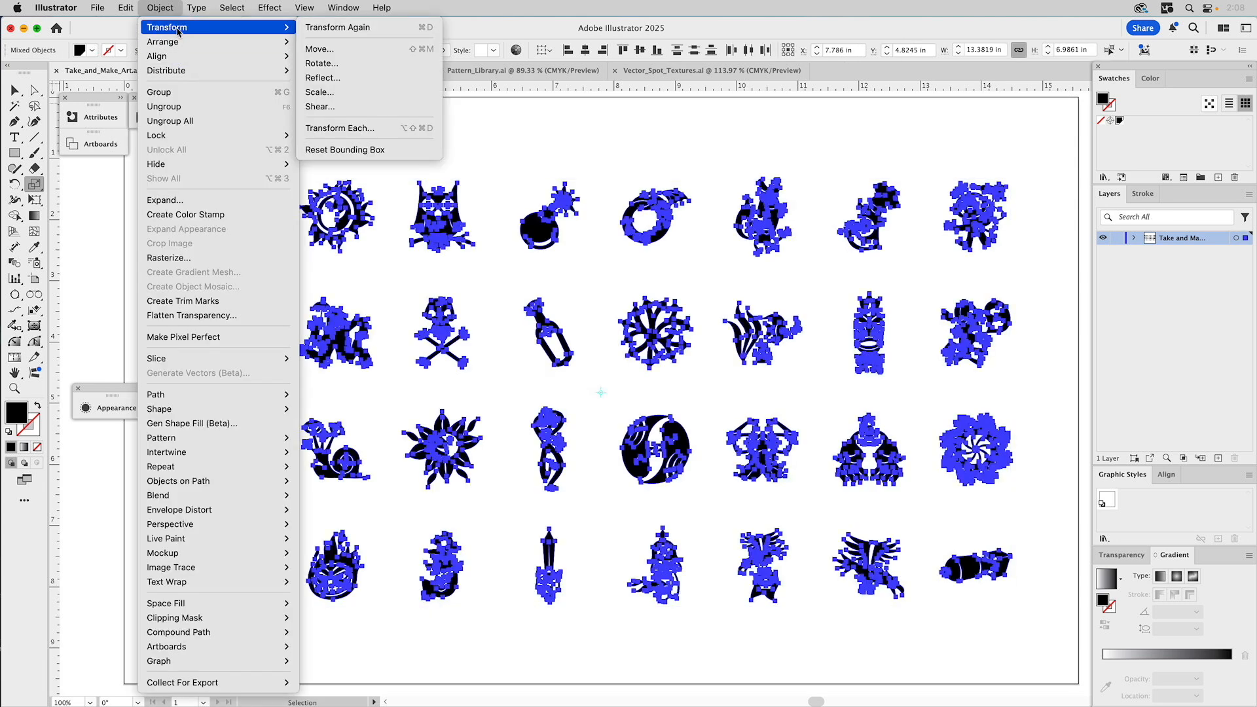
left_click(338, 128)
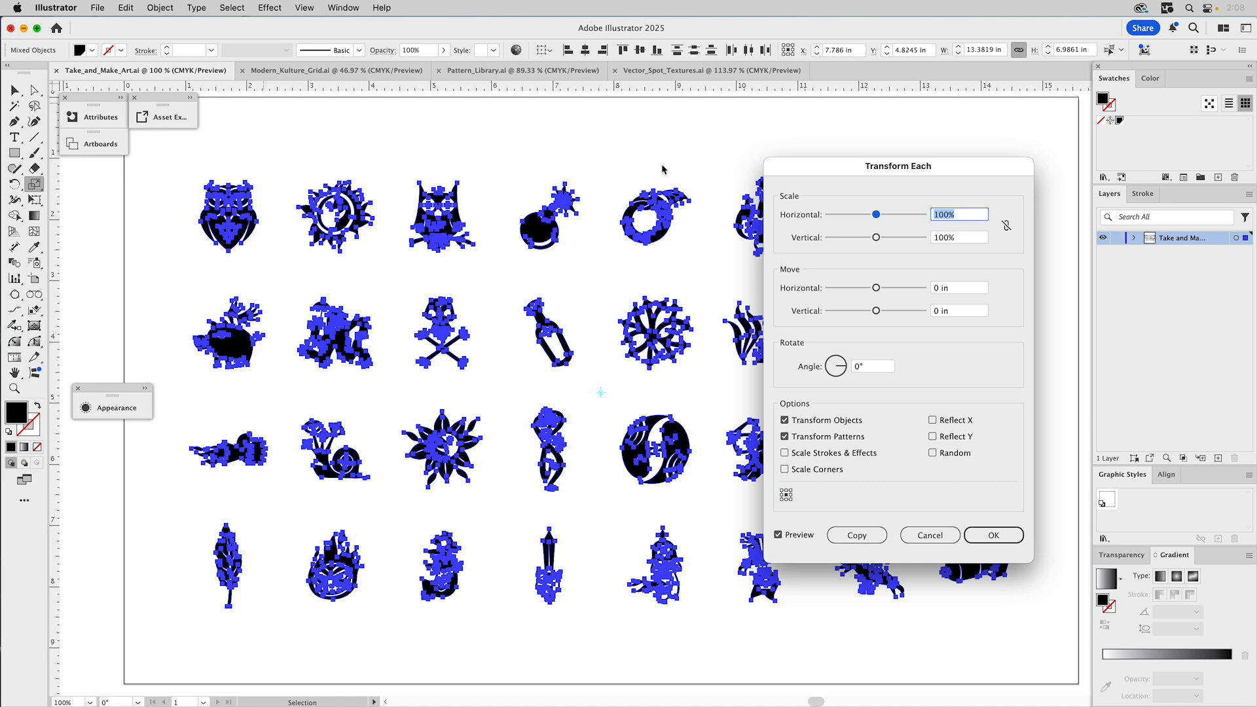
left_click(1006, 225)
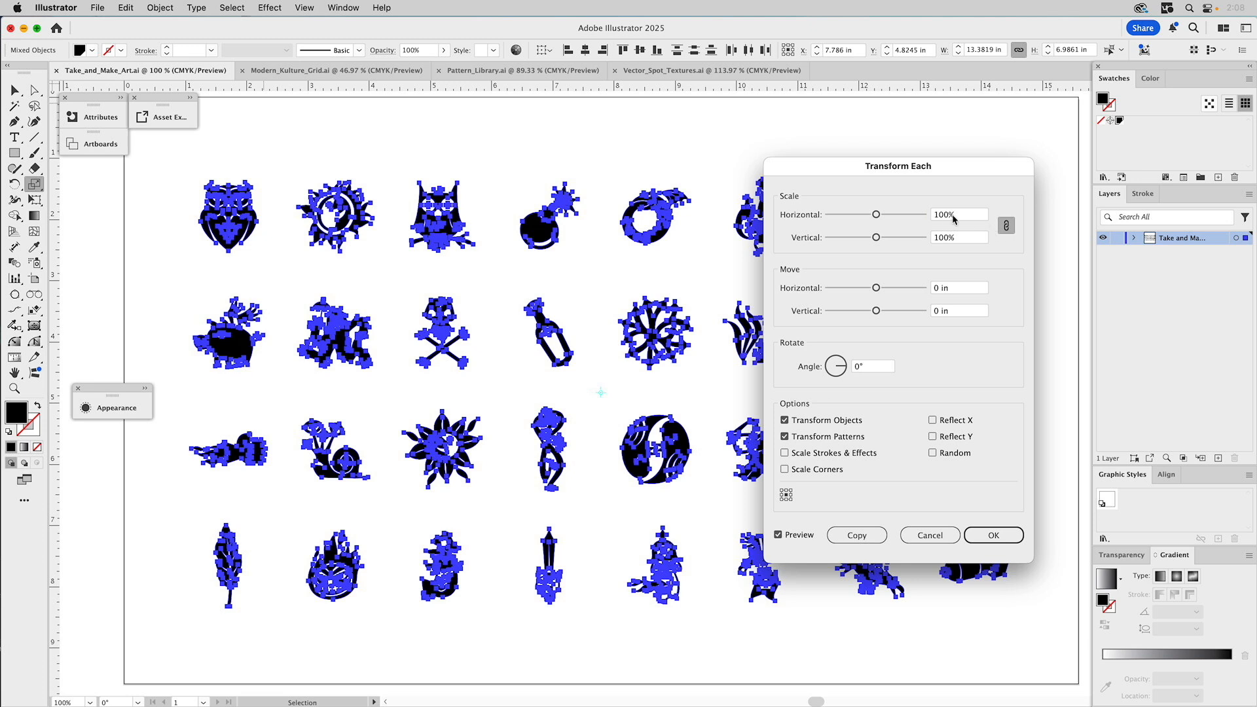
left_click_drag(948, 216, 930, 217)
type("135")
left_click(975, 239)
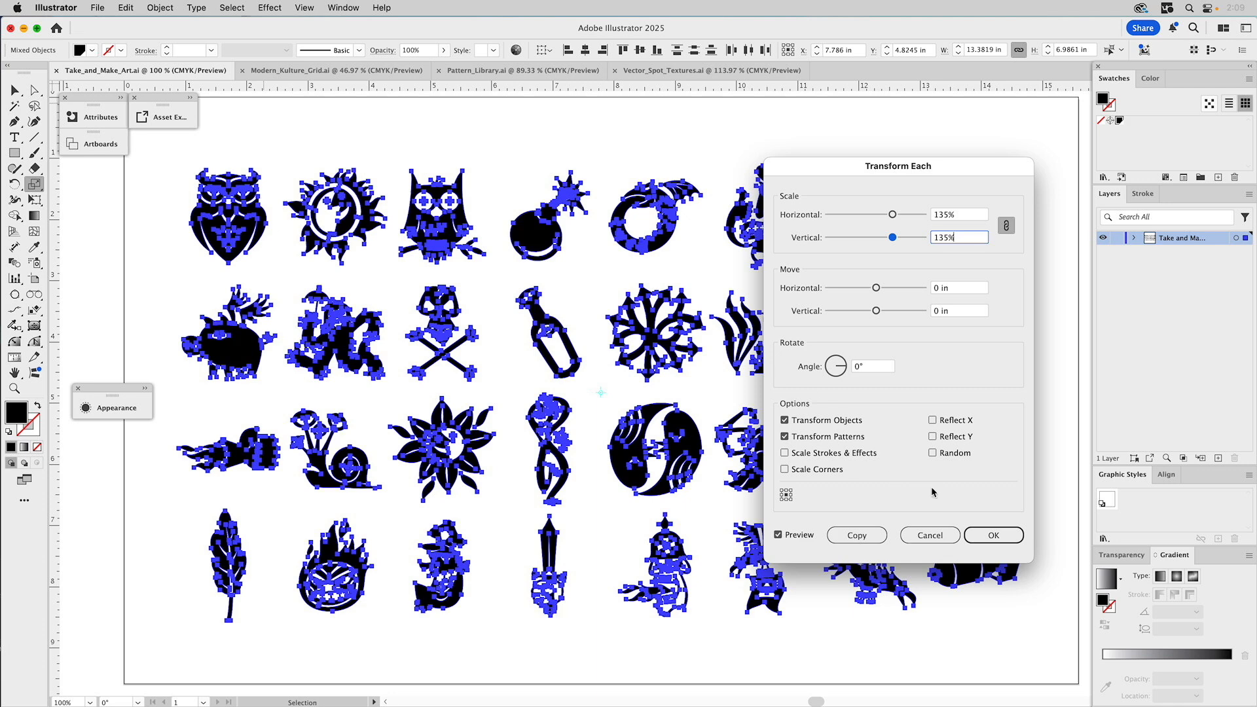
left_click(993, 535)
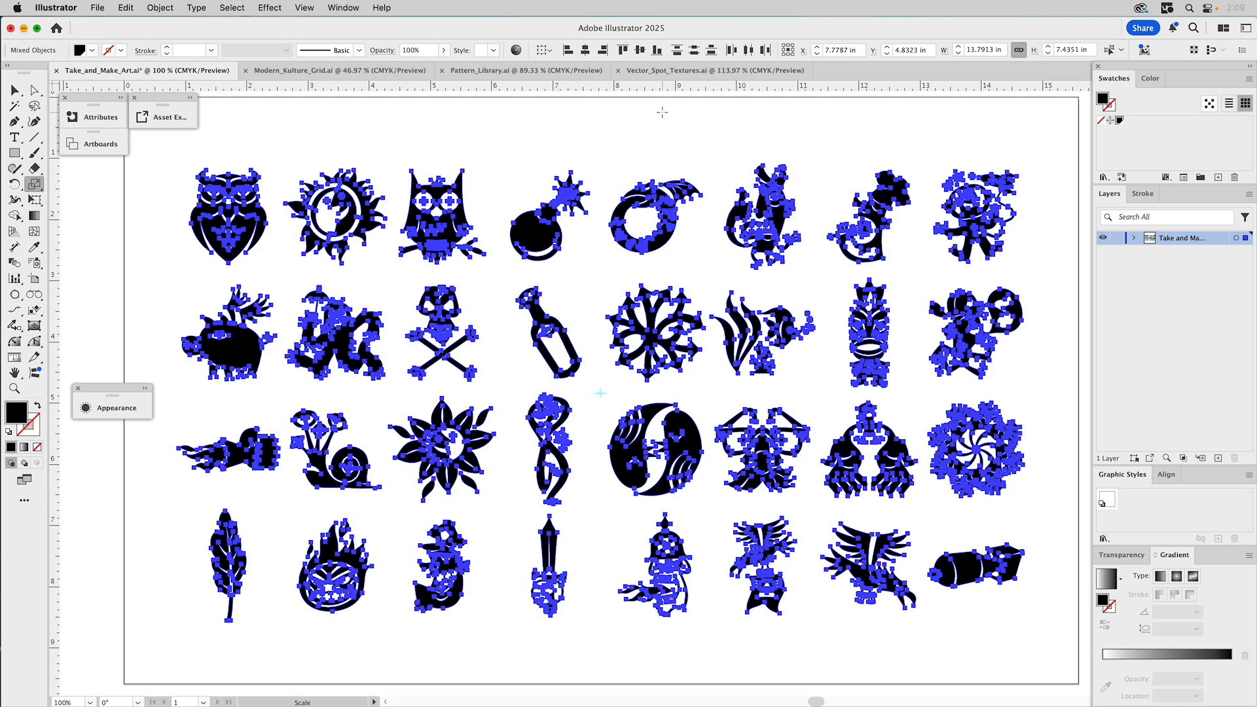
key("v")
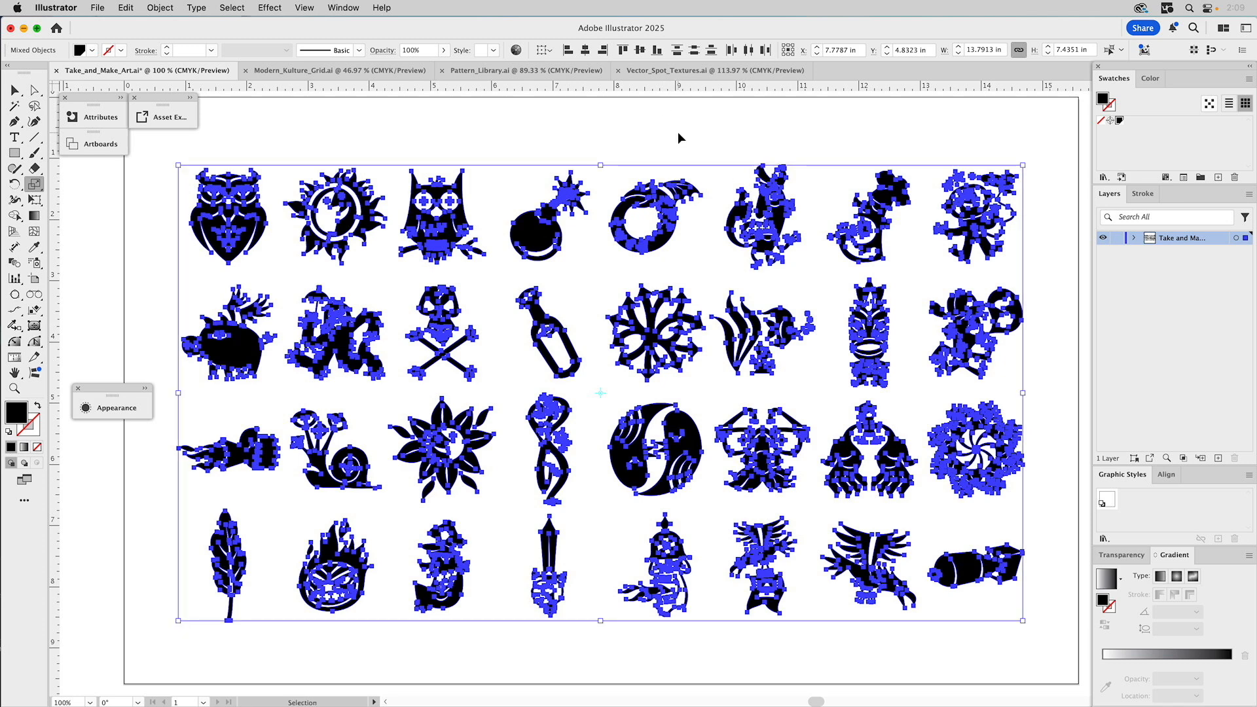
left_click(678, 132, "super")
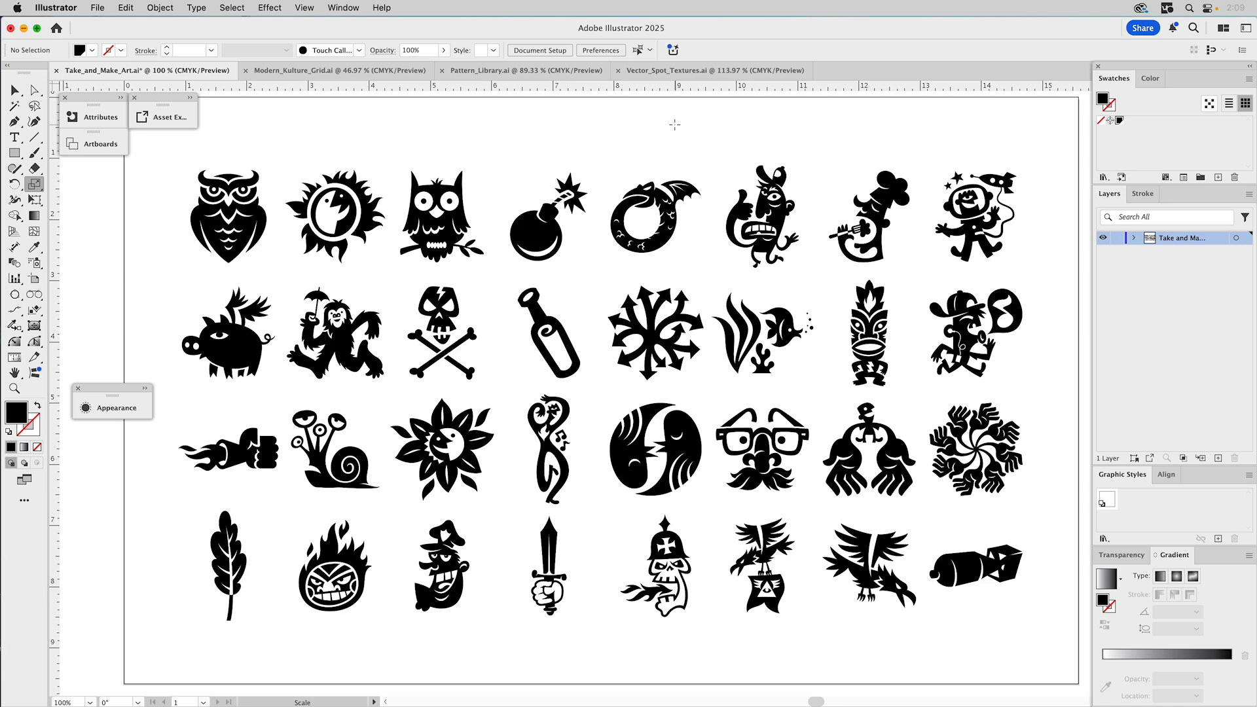
- Select all 32 icons and run the GS_Distribute_Objects script on them
left_click(99, 8)
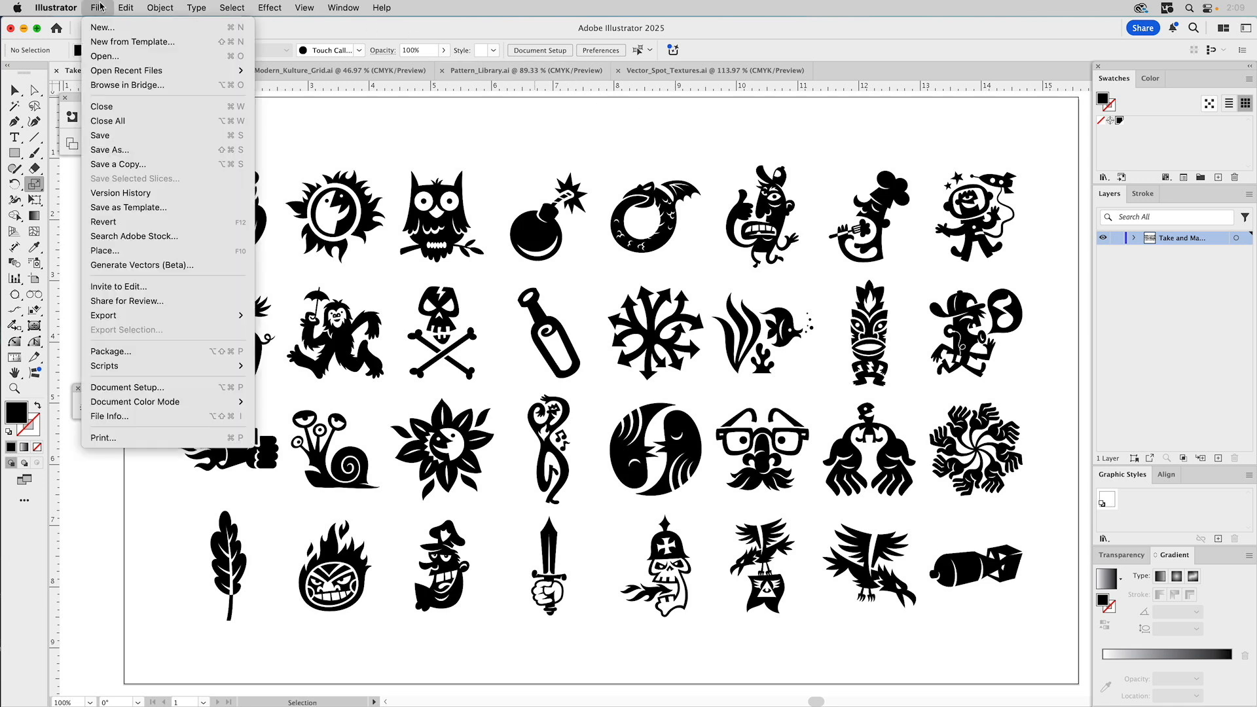
mouse_move(167, 365)
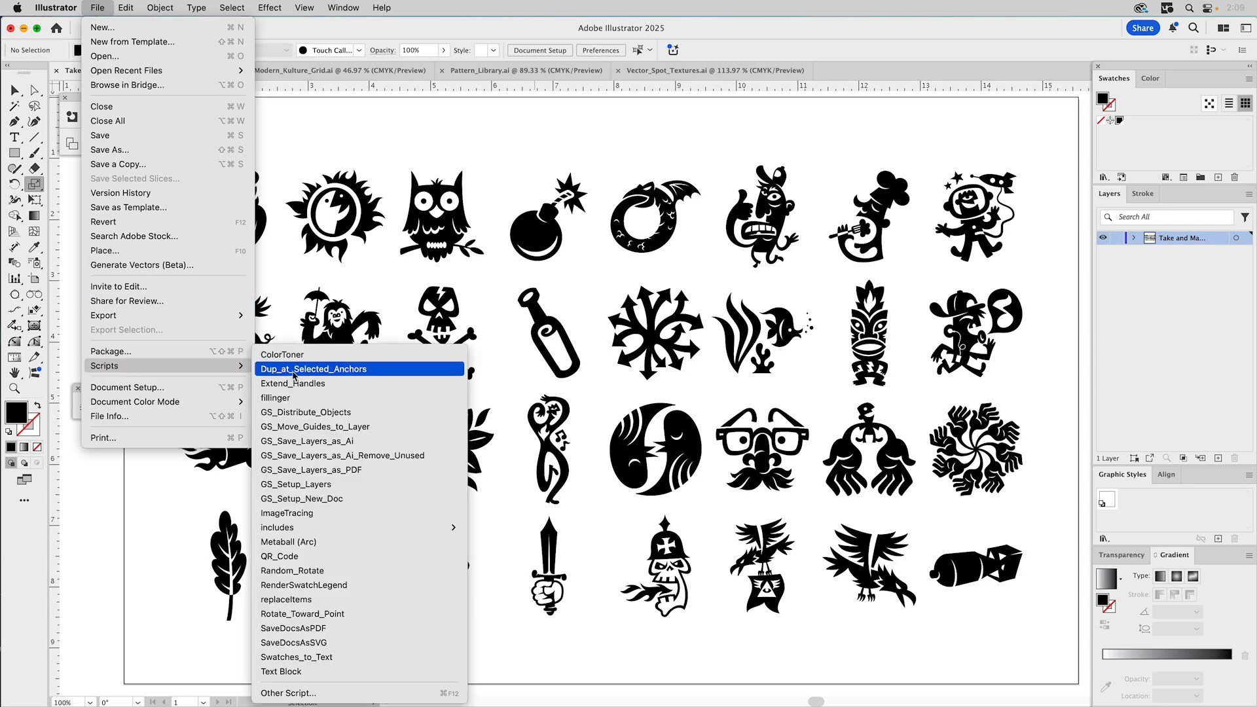
left_click(301, 412)
left_click(591, 275)
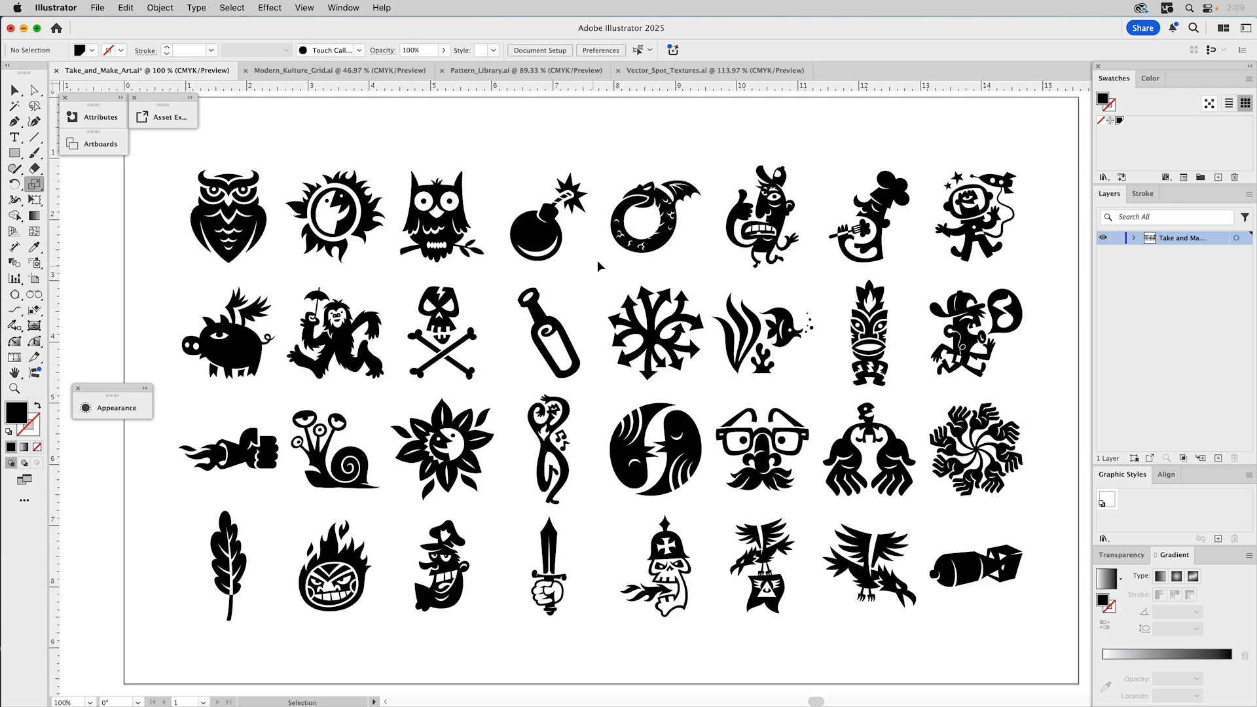
key("super+a")
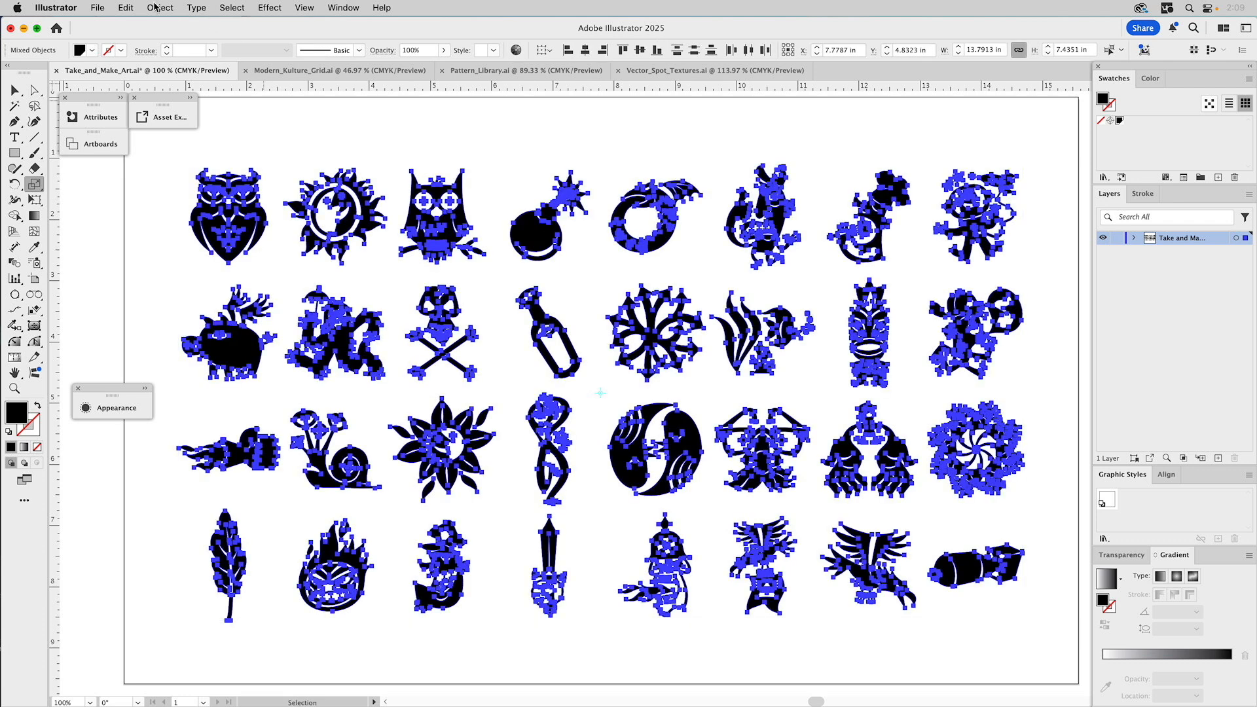
left_click(102, 8)
mouse_move(143, 371)
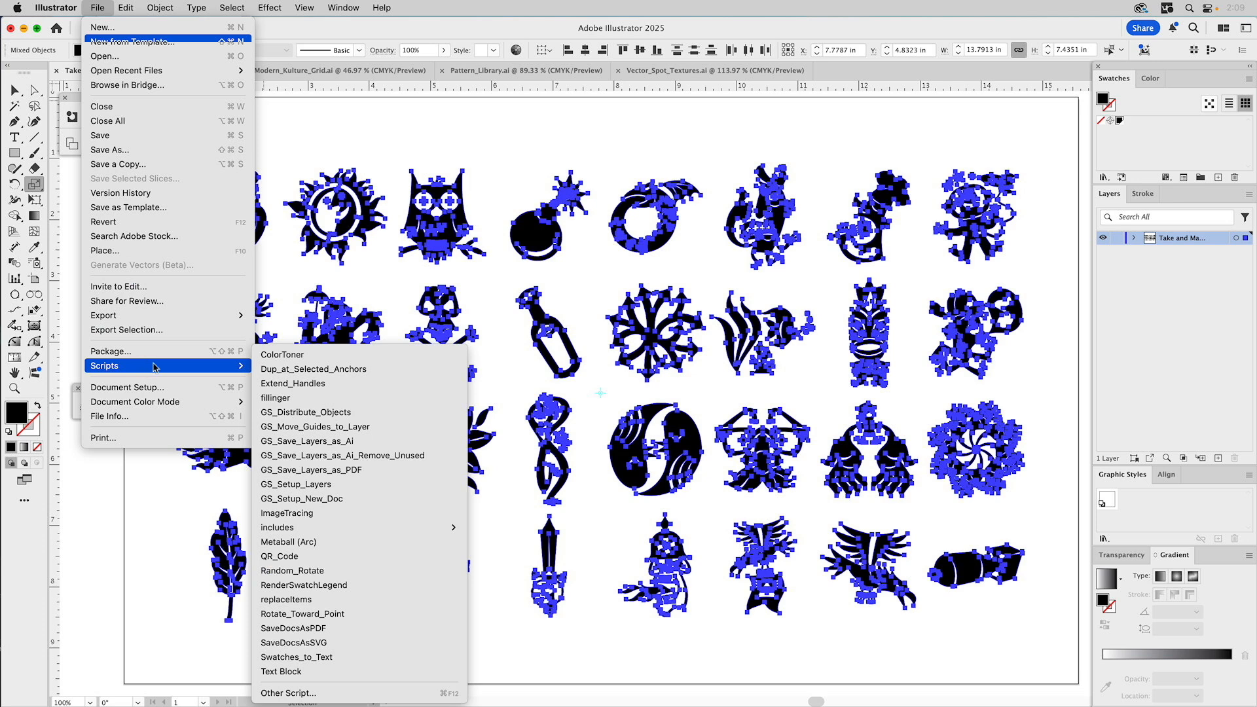
left_click(315, 414)
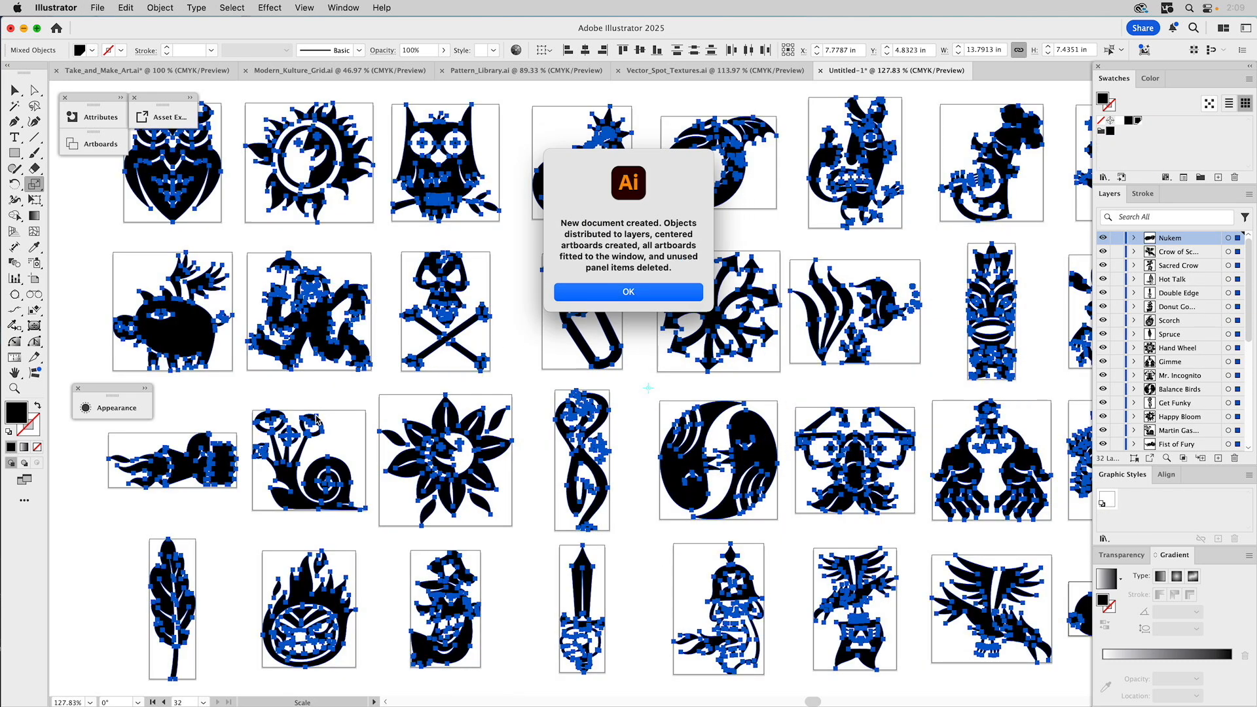
- Dismiss the completion message, frame all 32 artboards deselected, and begin Save As
left_click(599, 289)
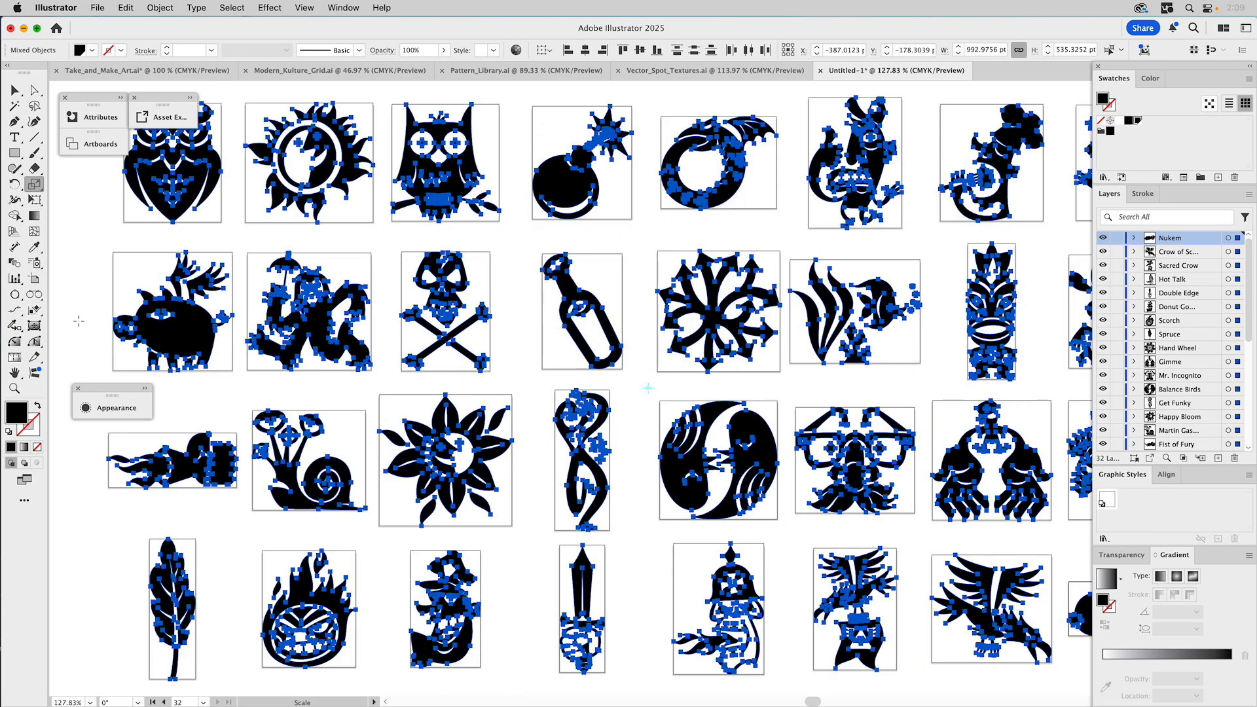
key("z")
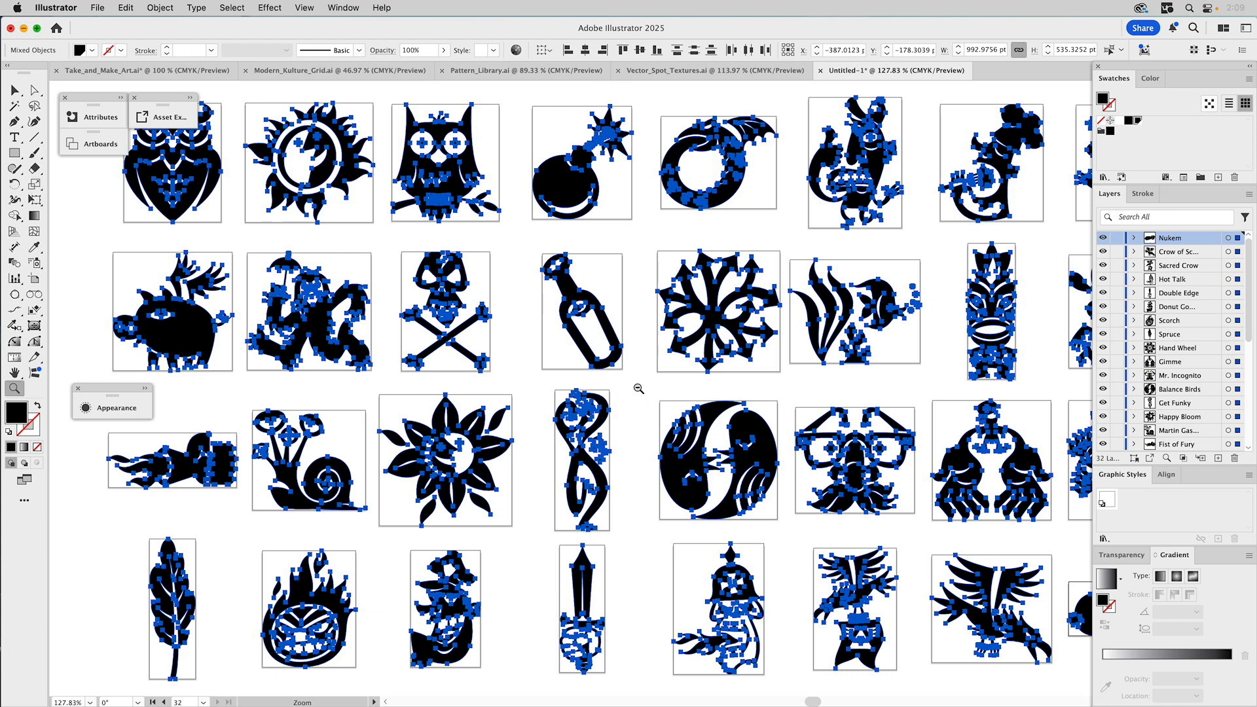
left_click(639, 389, "alt")
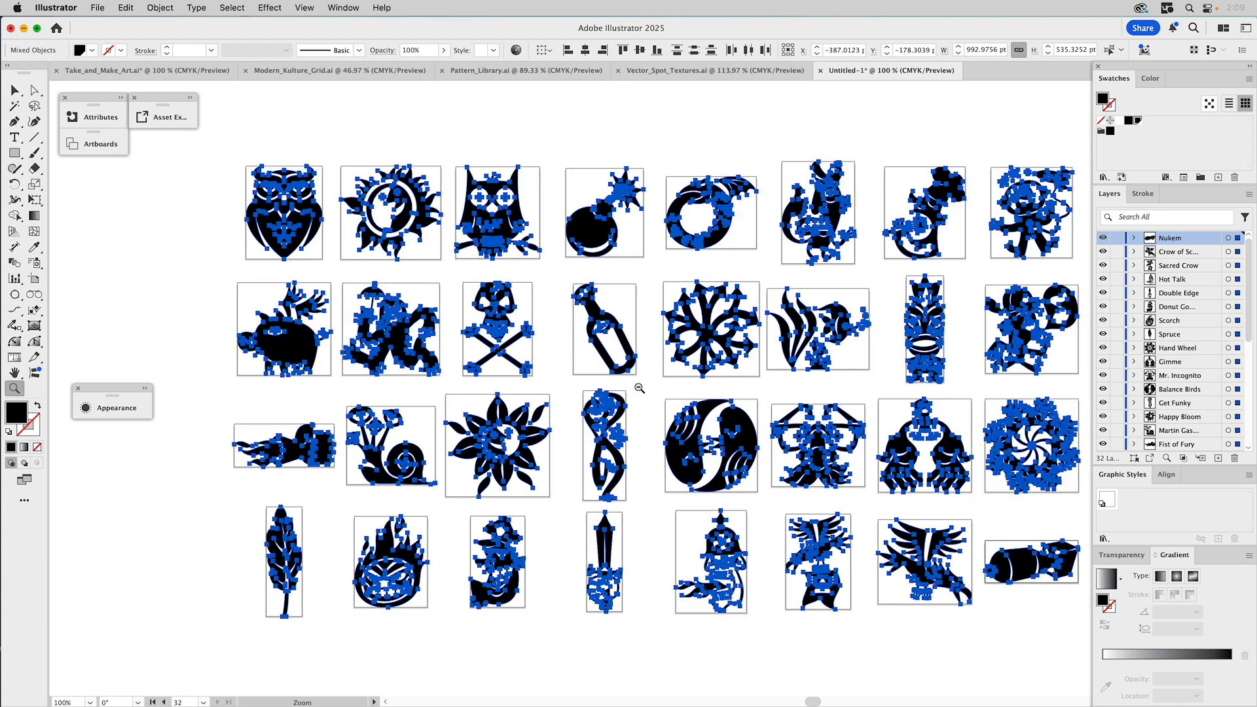
key("space")
left_click_drag(668, 386, 631, 382)
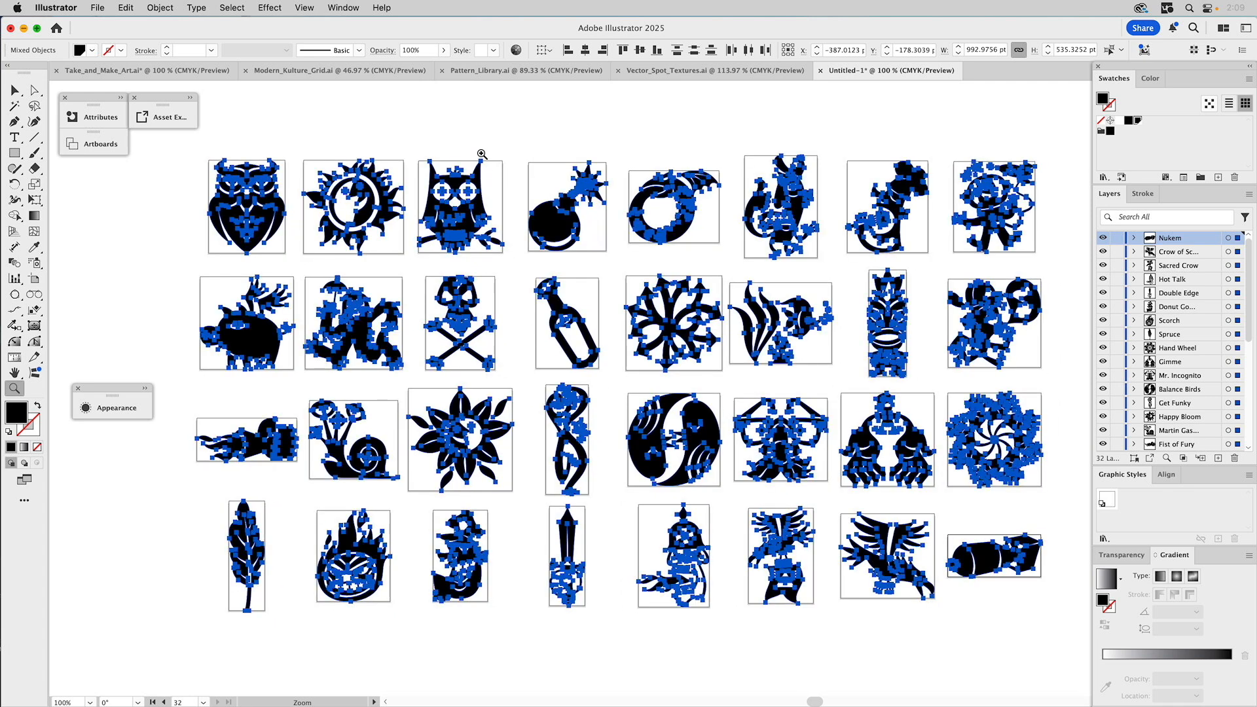
left_click(465, 100, "super")
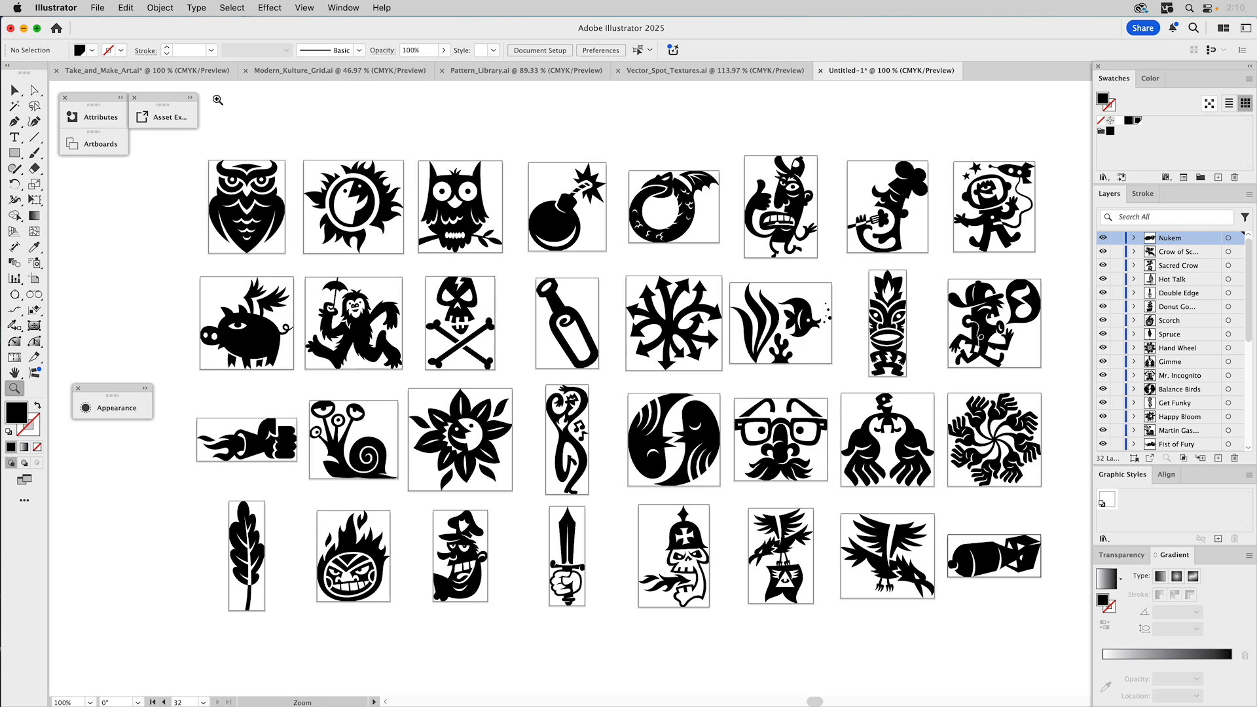
left_click(99, 8)
left_click(131, 149)
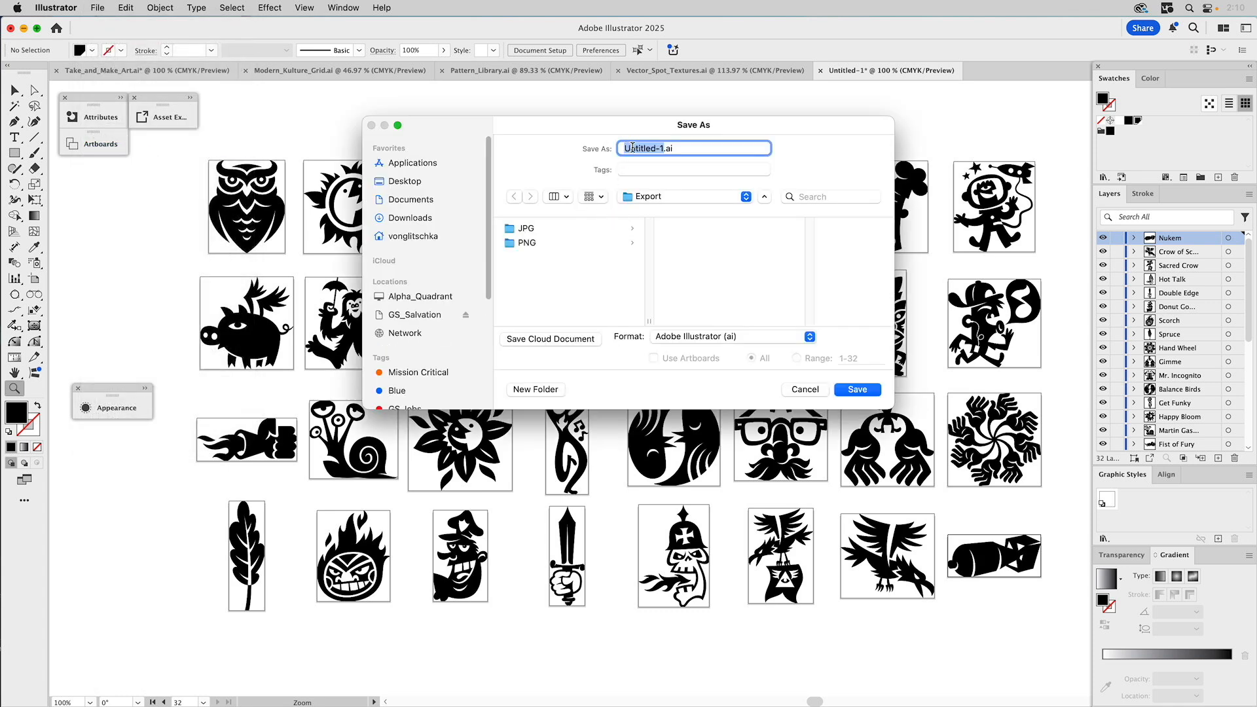
- Save to the Desktop as NEW_Take_and_Make_Art.ai in Illustrator 2020 format, then close the original
type("NEW_")
type("Take_")
type("and_Make_Art")
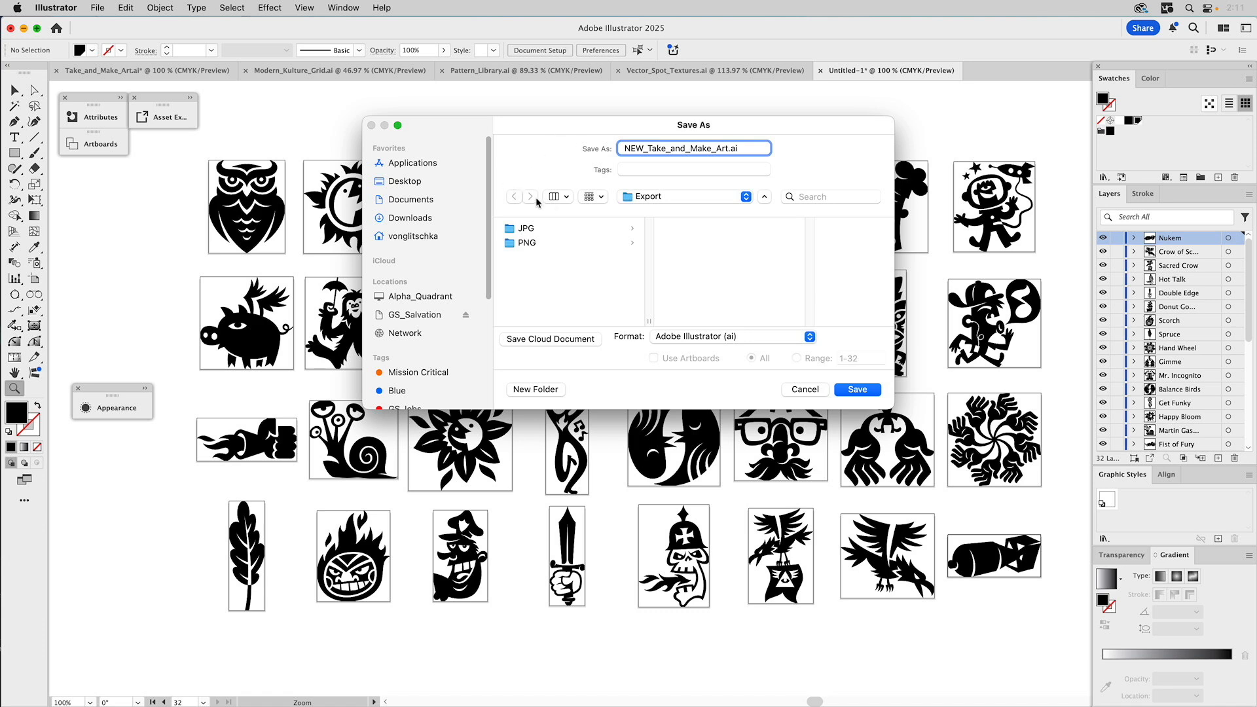
left_click(413, 180)
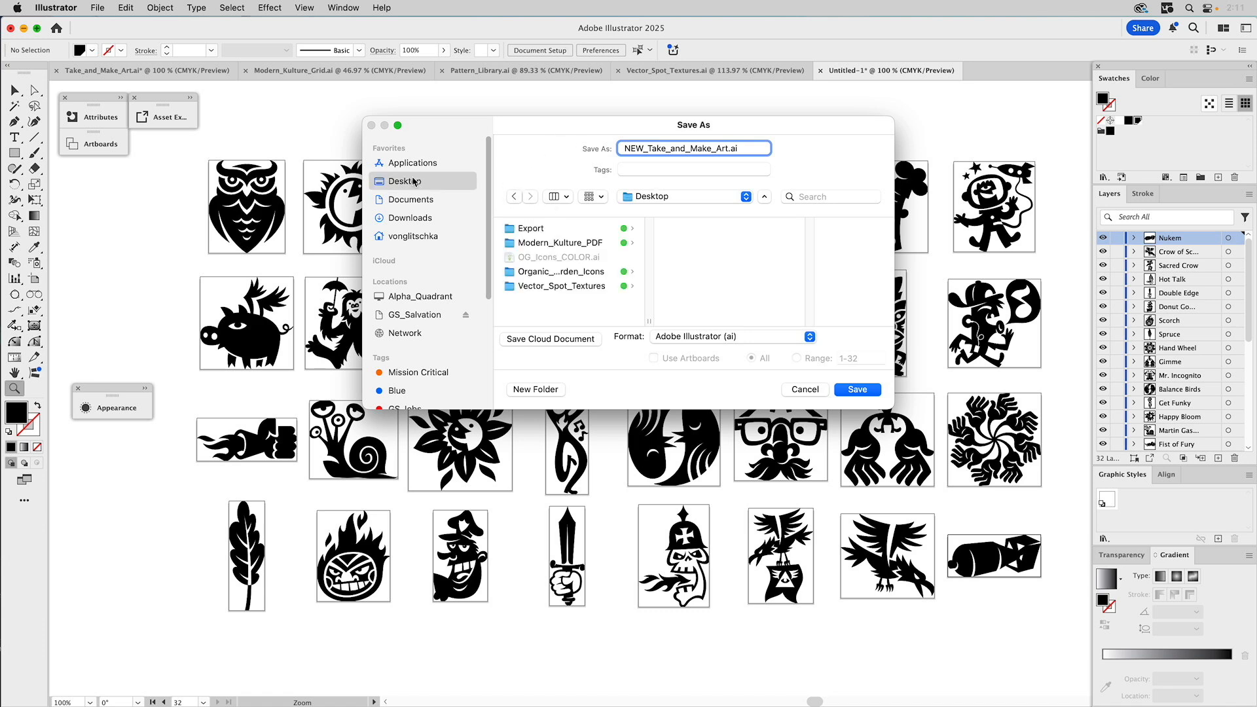
left_click(857, 389)
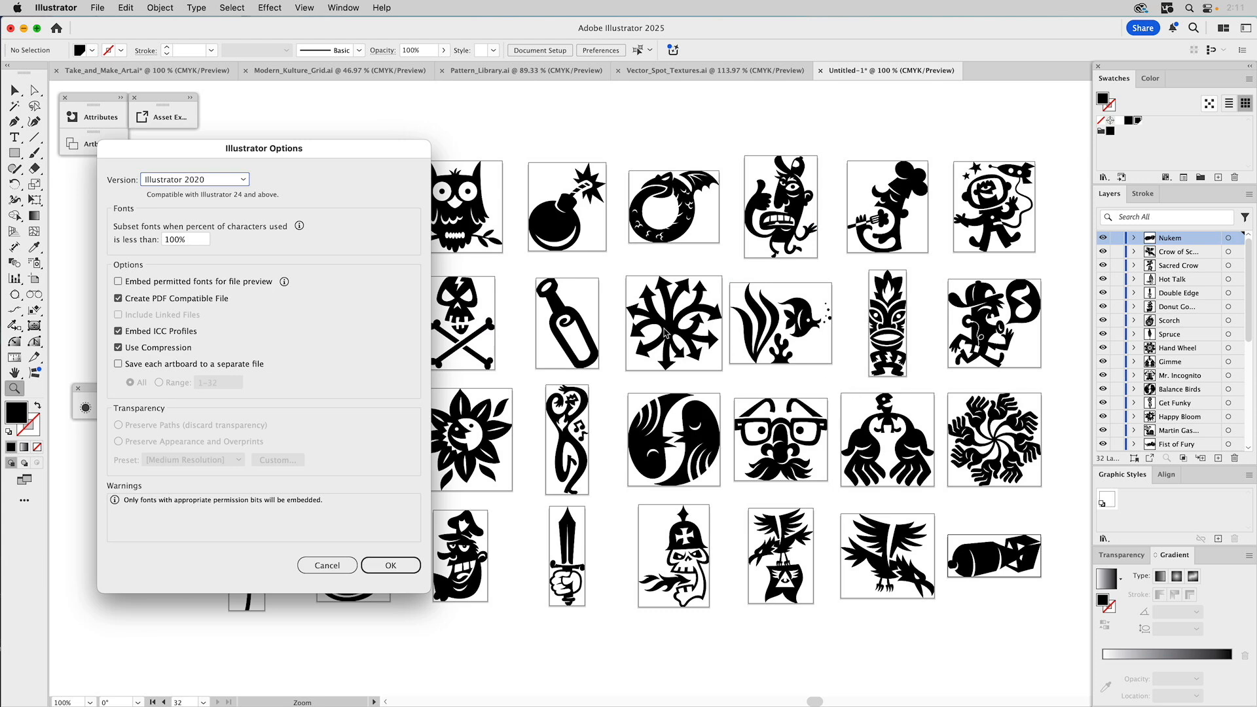
left_click(384, 567)
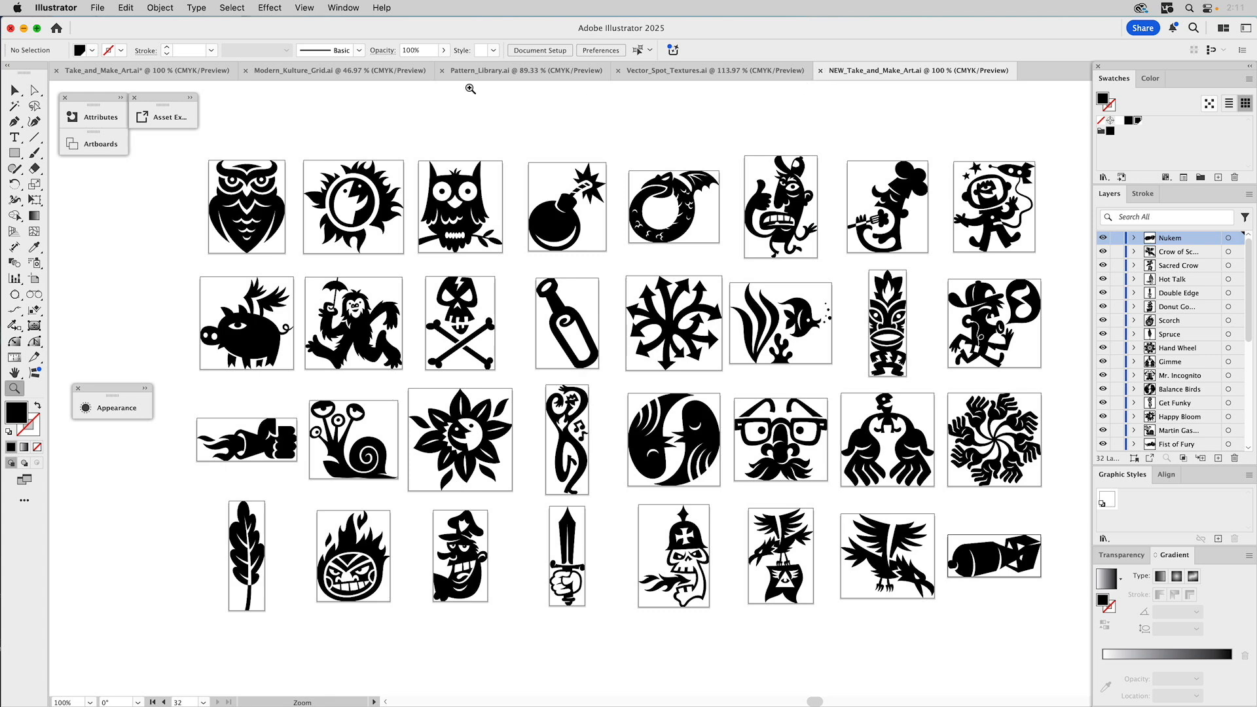
left_click(57, 71)
- Close the original without saving, close NEW_Take_and_Make_Art, and switch to the Selection tool
left_click(655, 401)
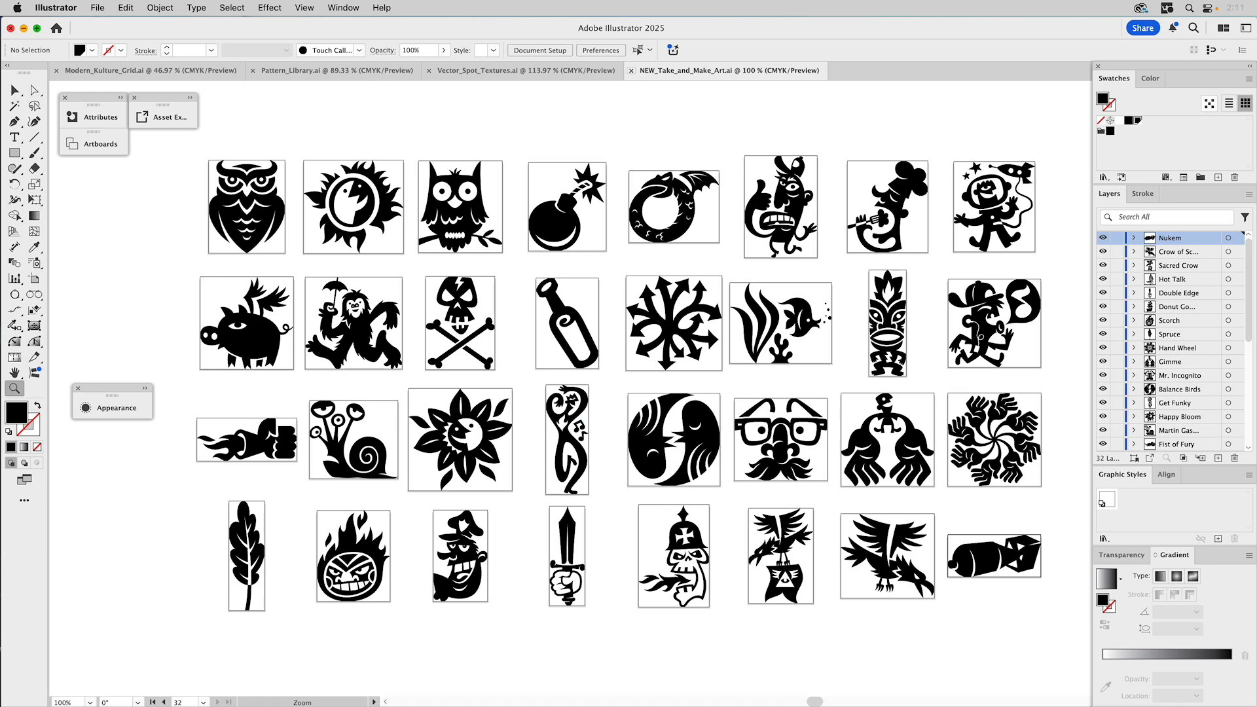
left_click(631, 71)
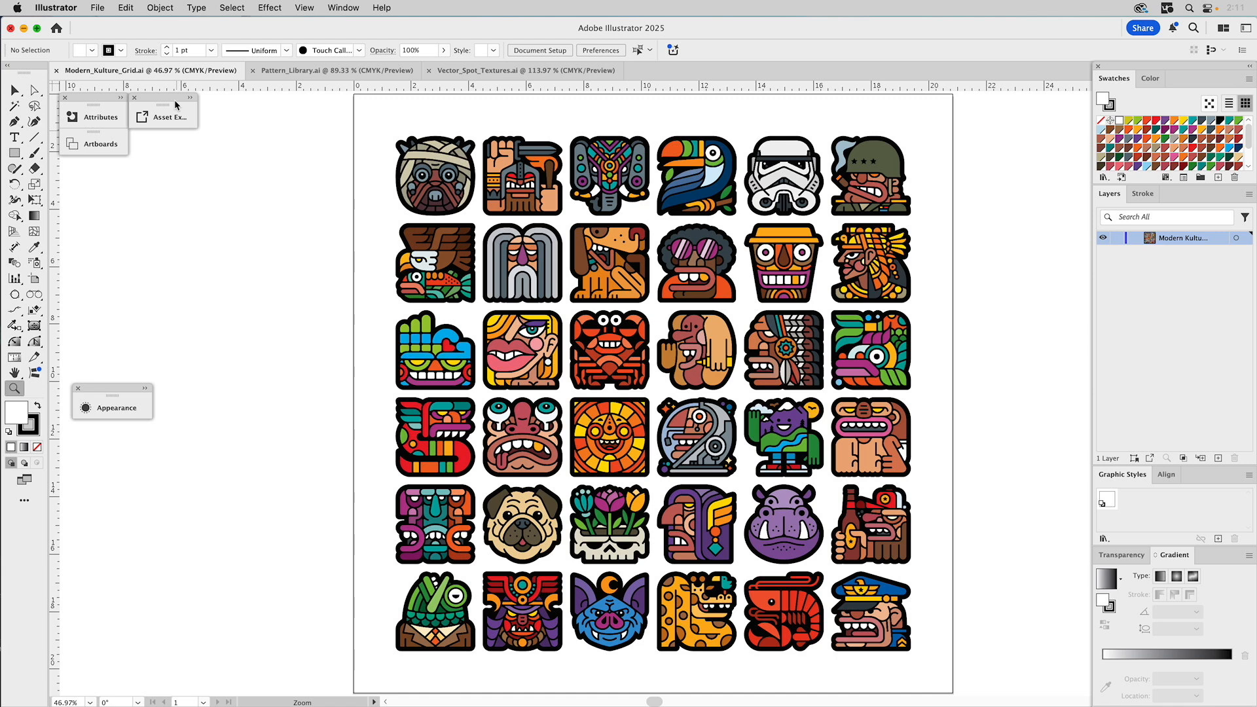
key("v")
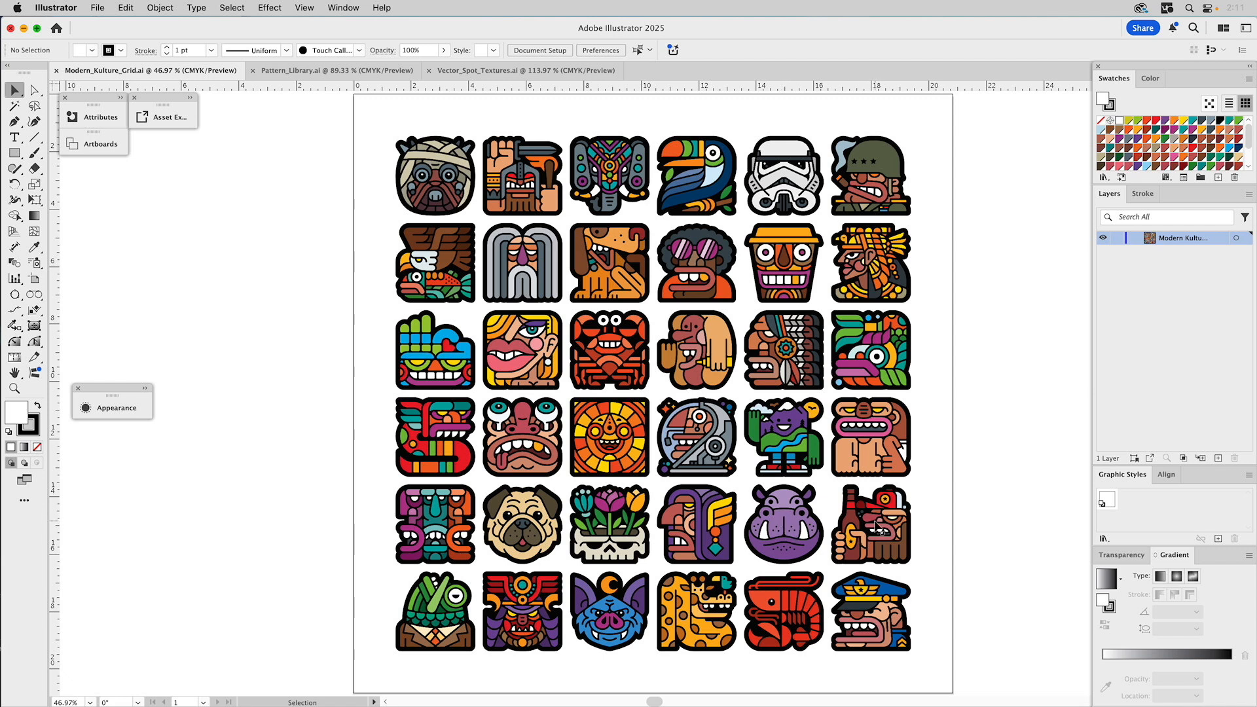
- Show the Attributes panel and read icon notes such as Zeek and Tusken Raider
left_click(119, 98)
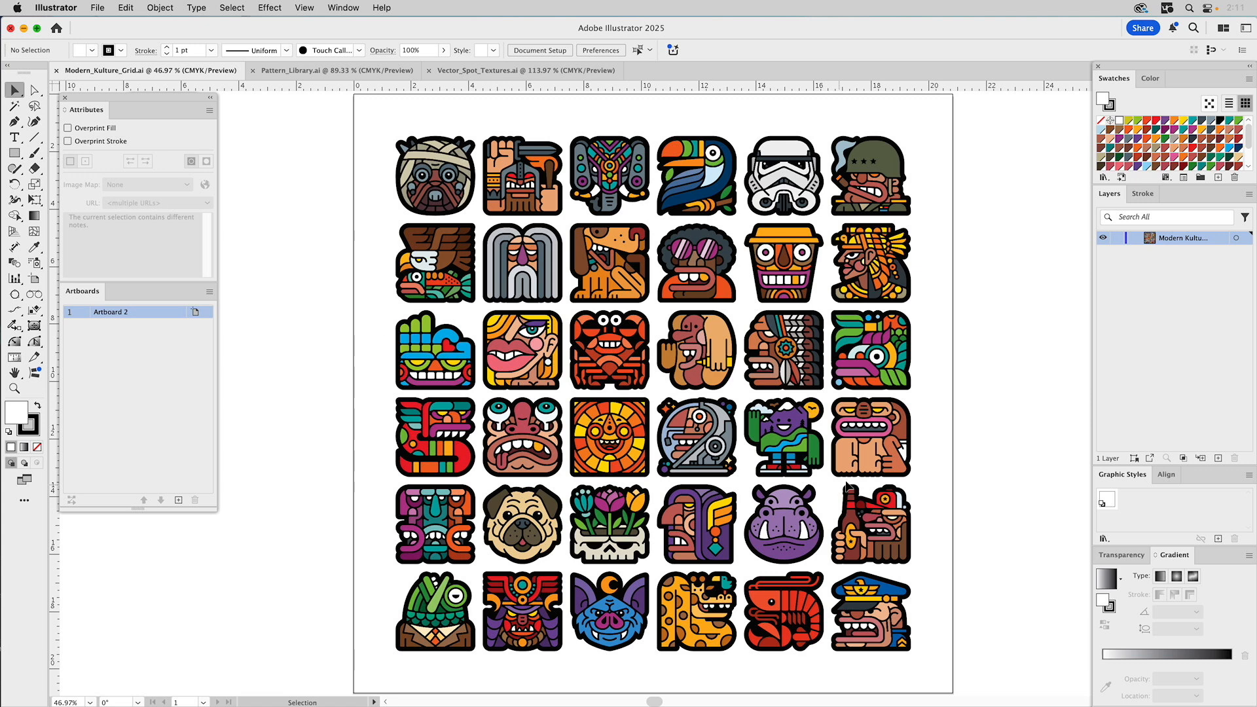
left_click(898, 527)
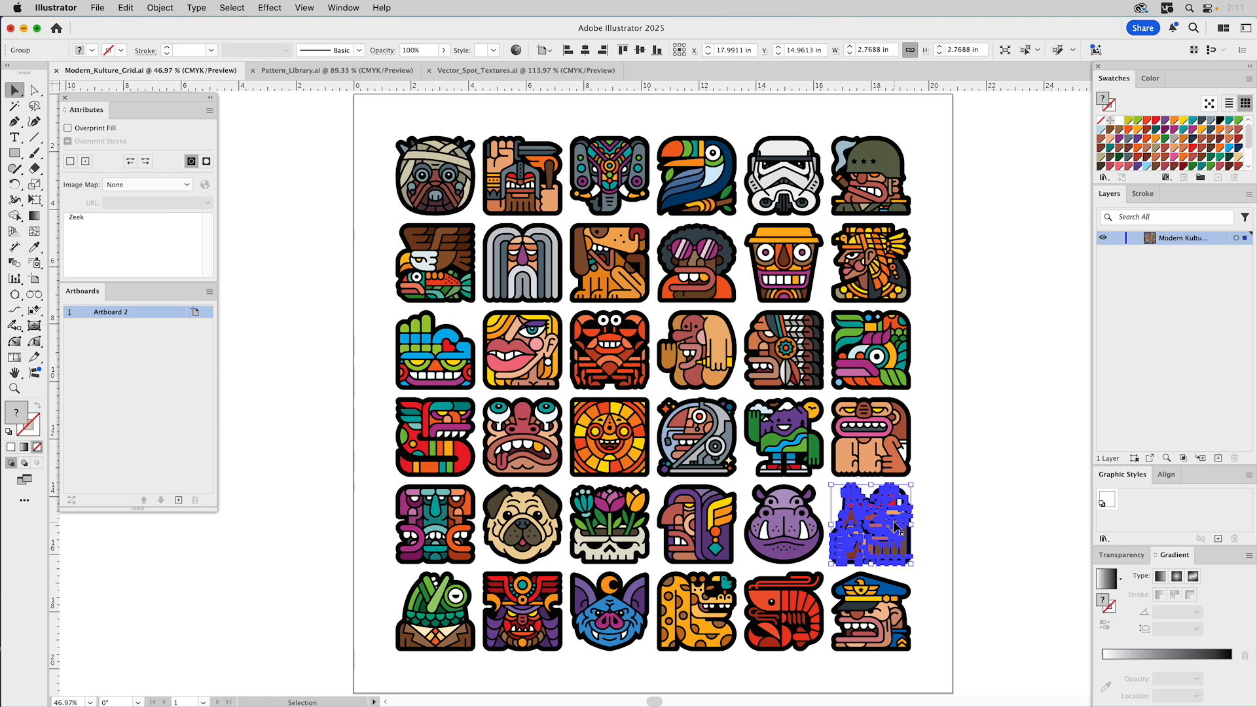
left_click(691, 353)
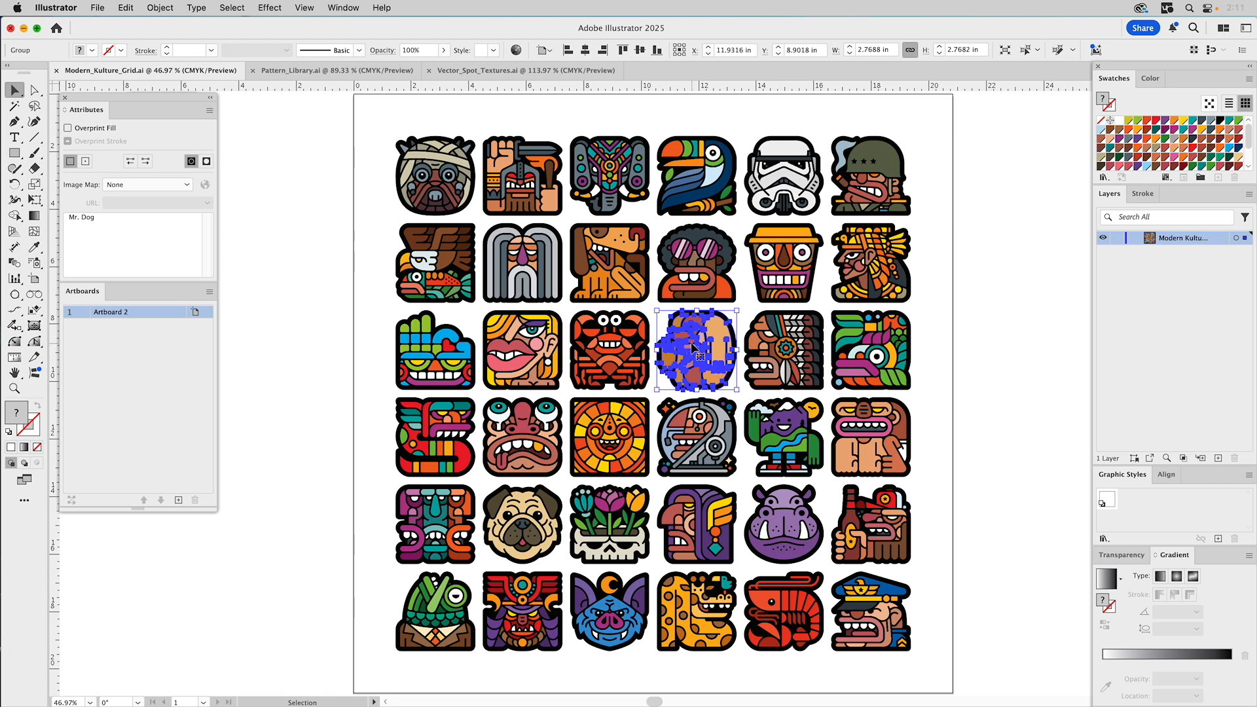
left_click(789, 257)
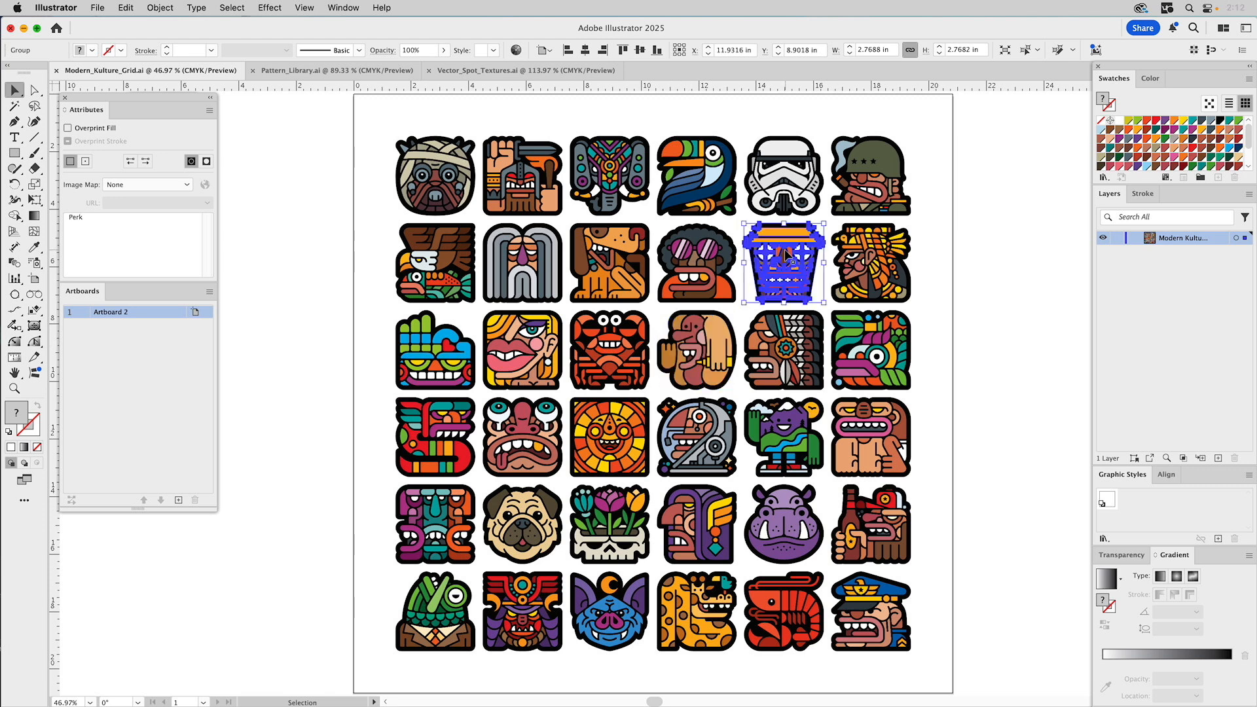
left_click(446, 504)
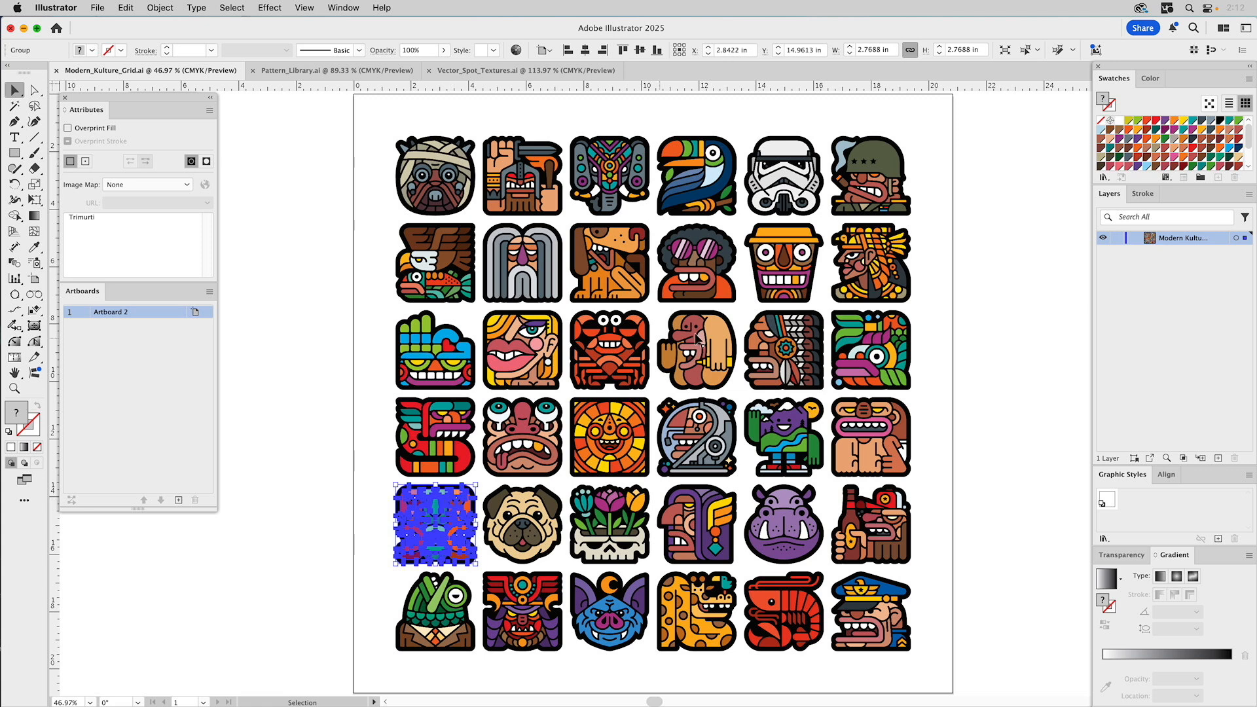
left_click(693, 419)
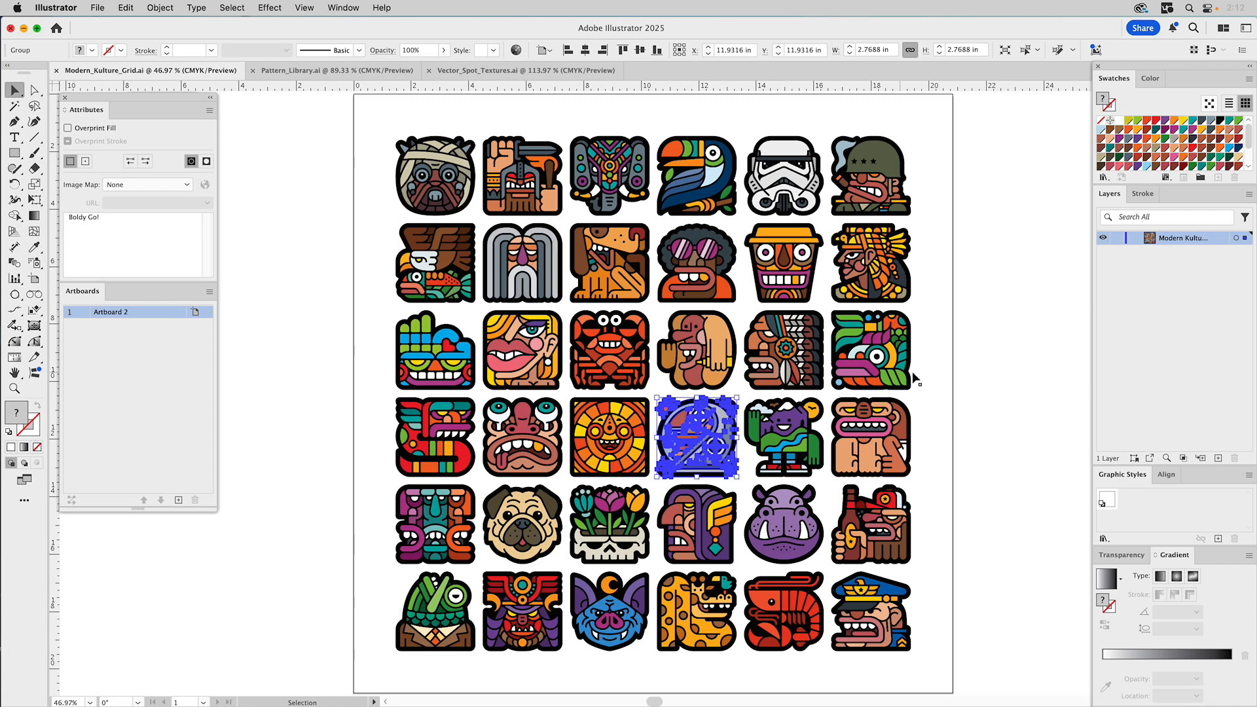
left_click(984, 376)
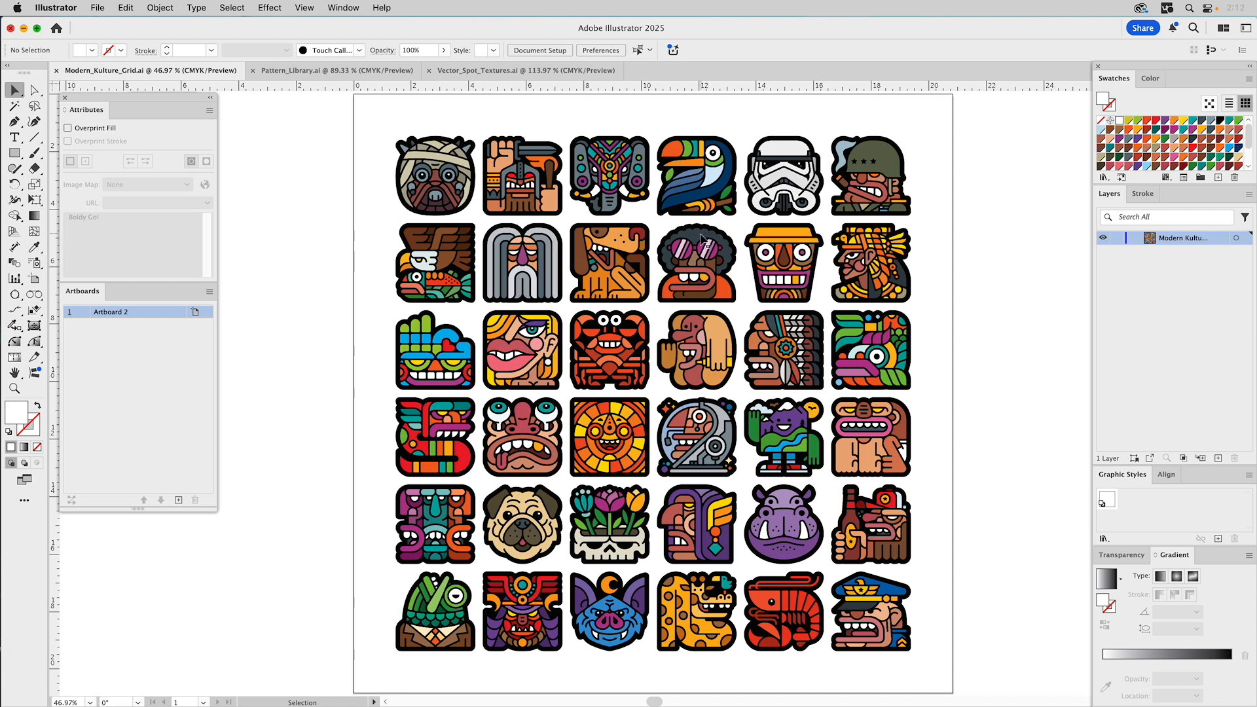
left_click(432, 155)
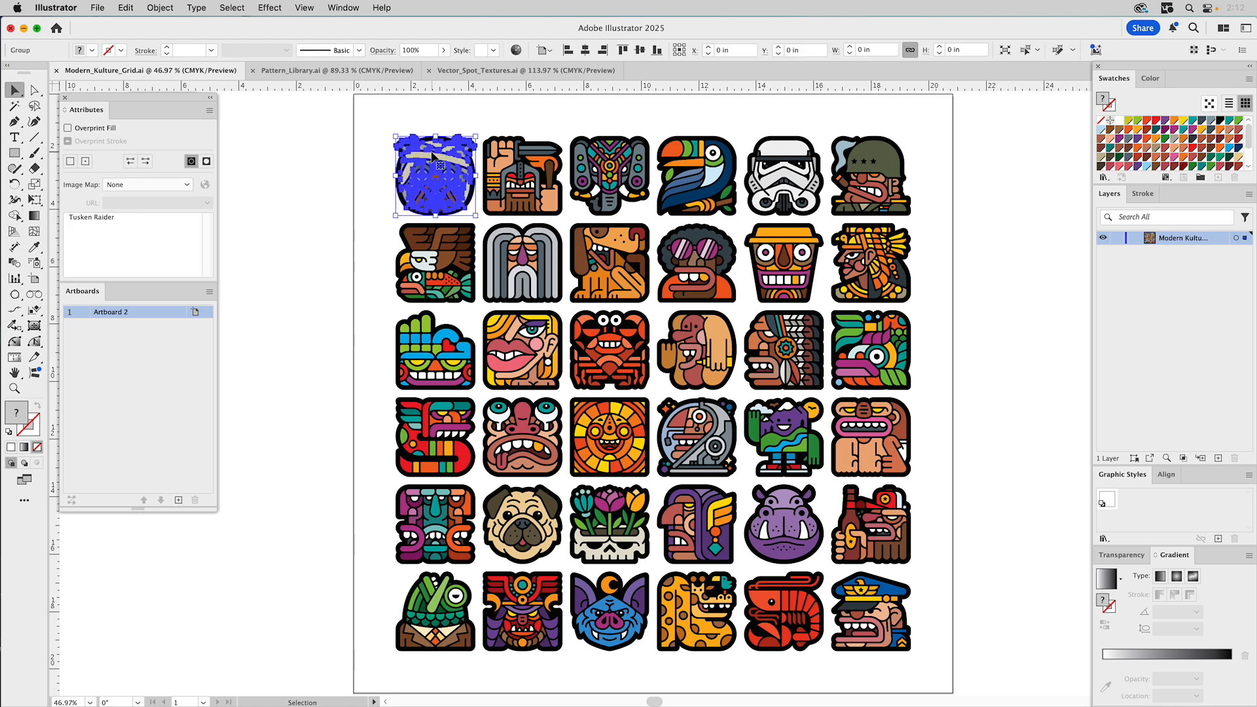
left_click(293, 168)
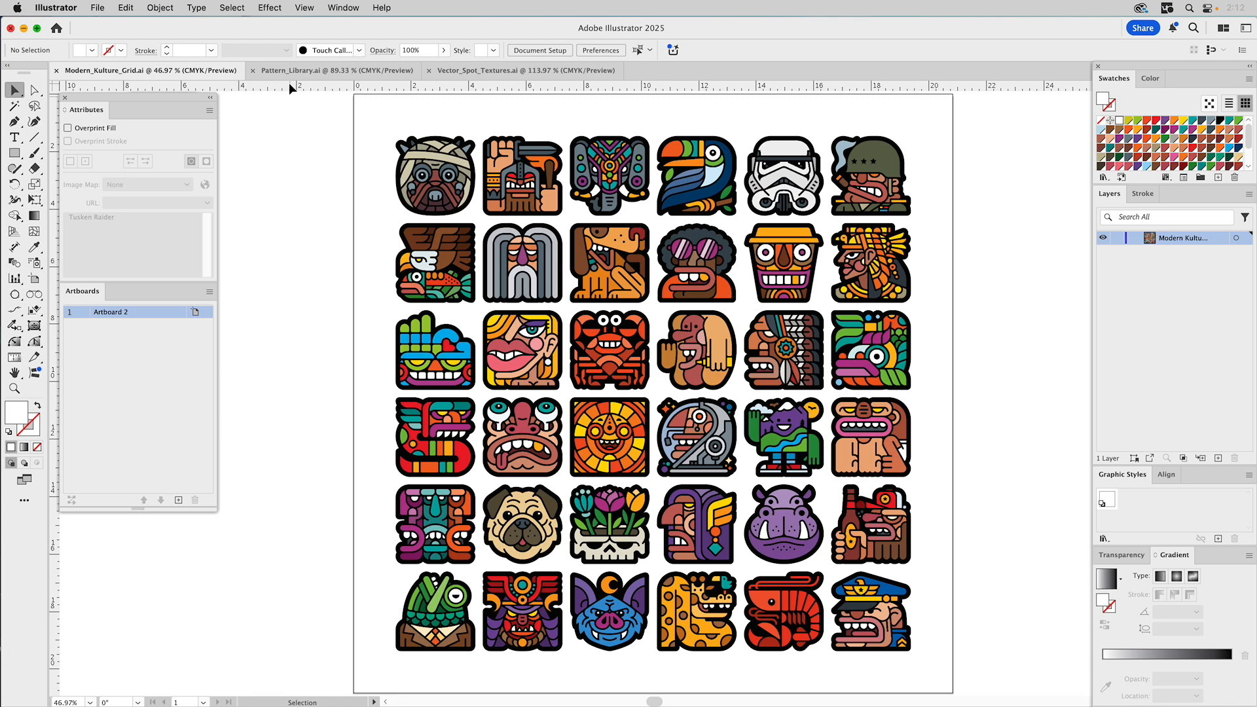
- Run the distribute-objects script on all Kulture icons to give each its own artboard in a new document
key("super+a")
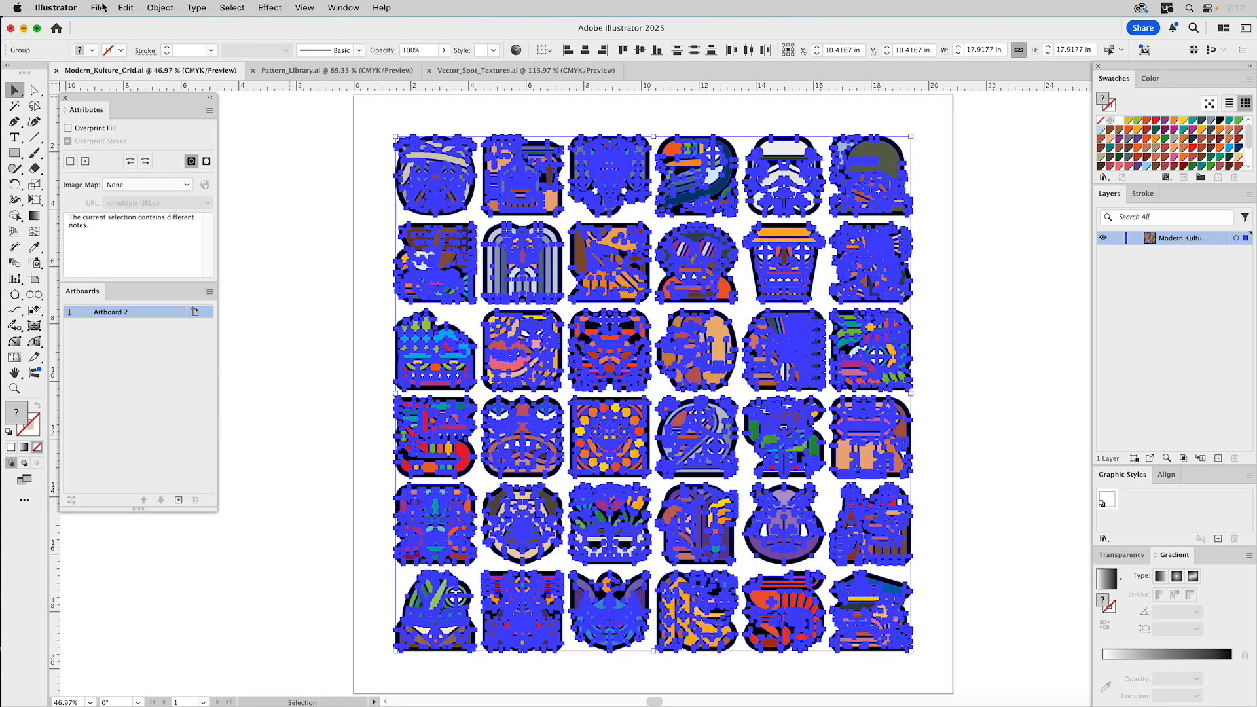
left_click(98, 7)
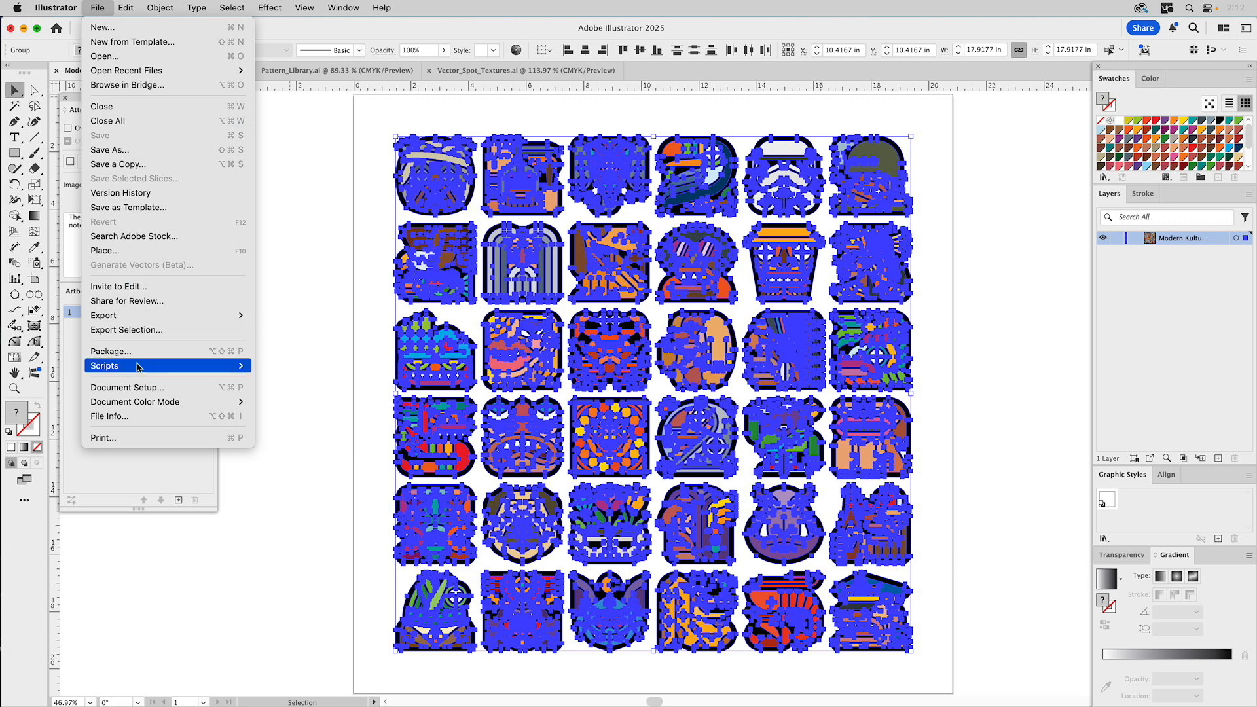
mouse_move(139, 367)
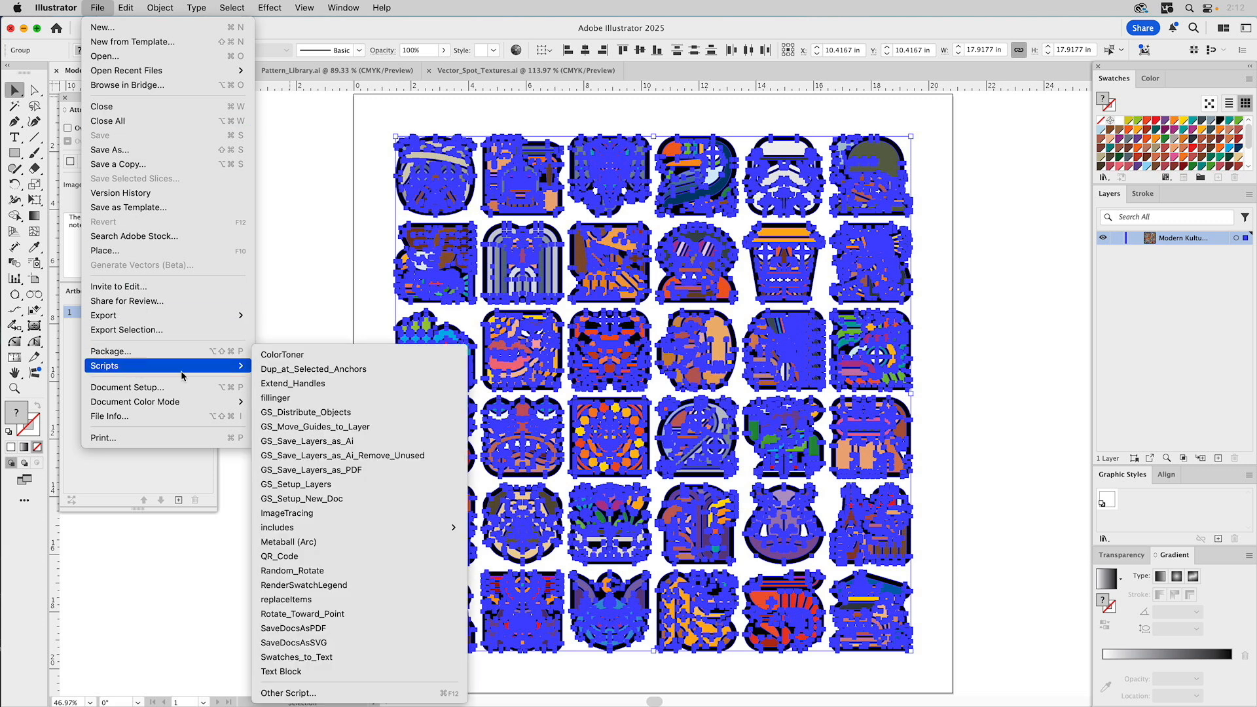
left_click(315, 414)
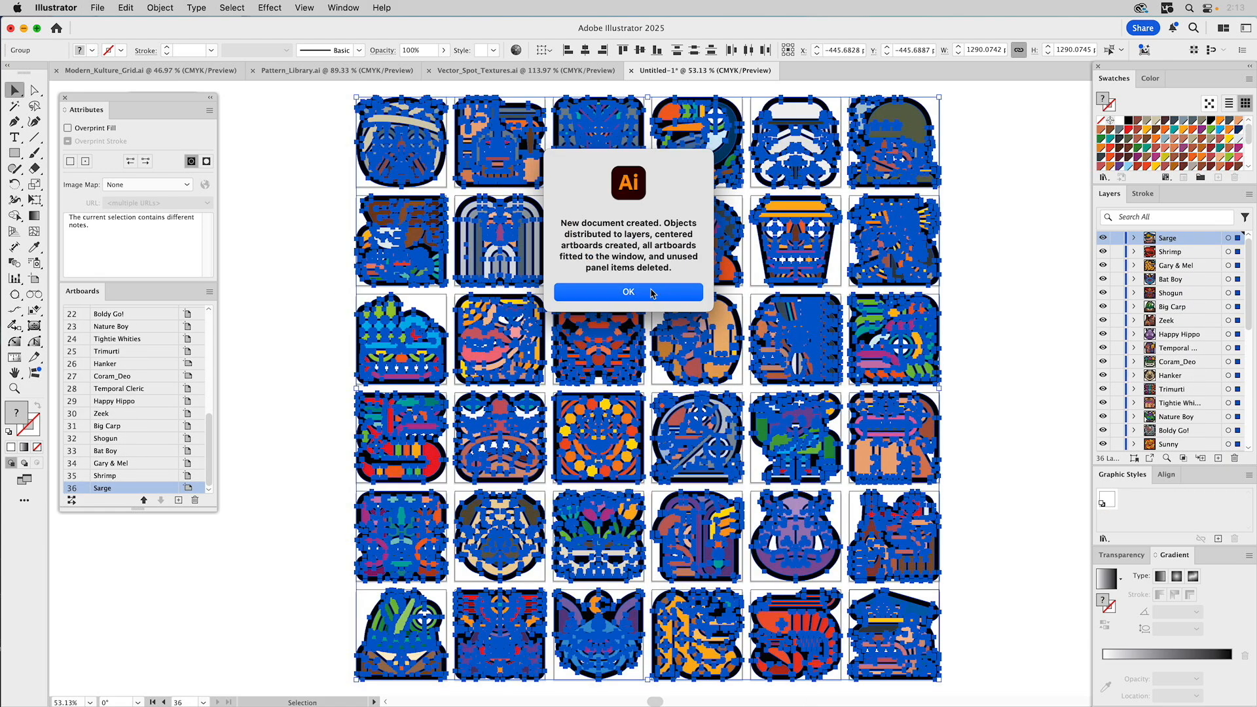
left_click(652, 292)
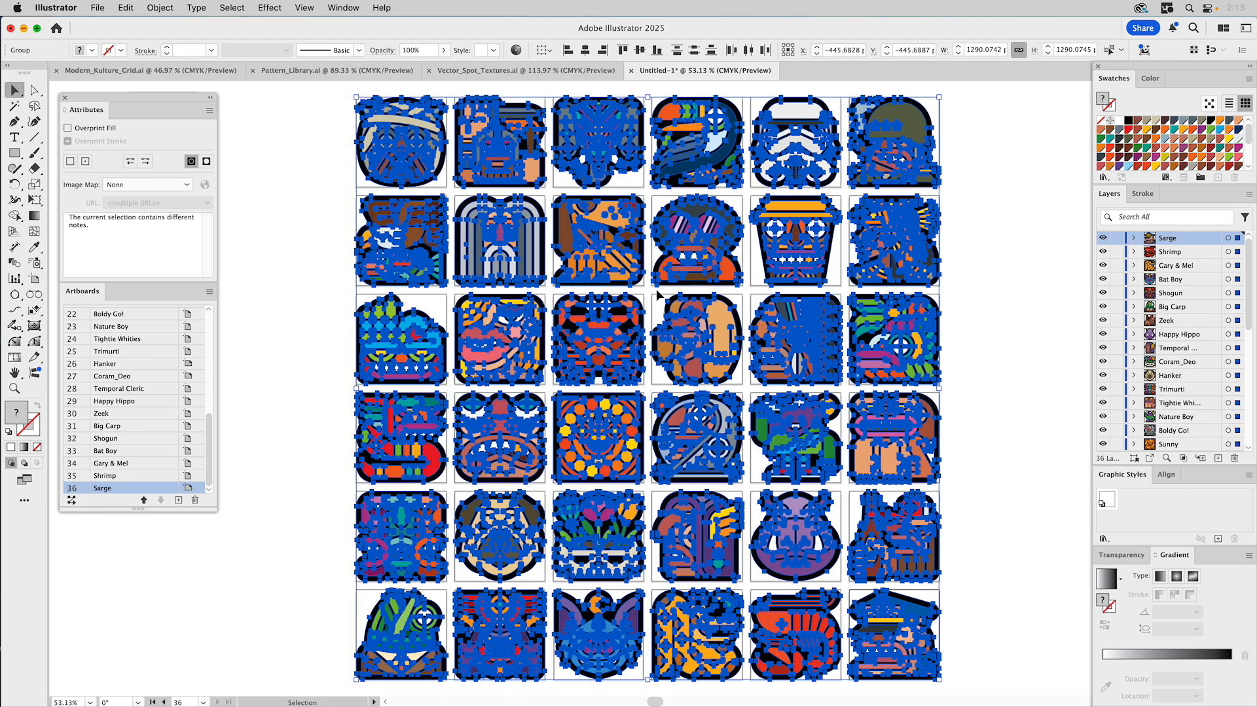
left_click(997, 304)
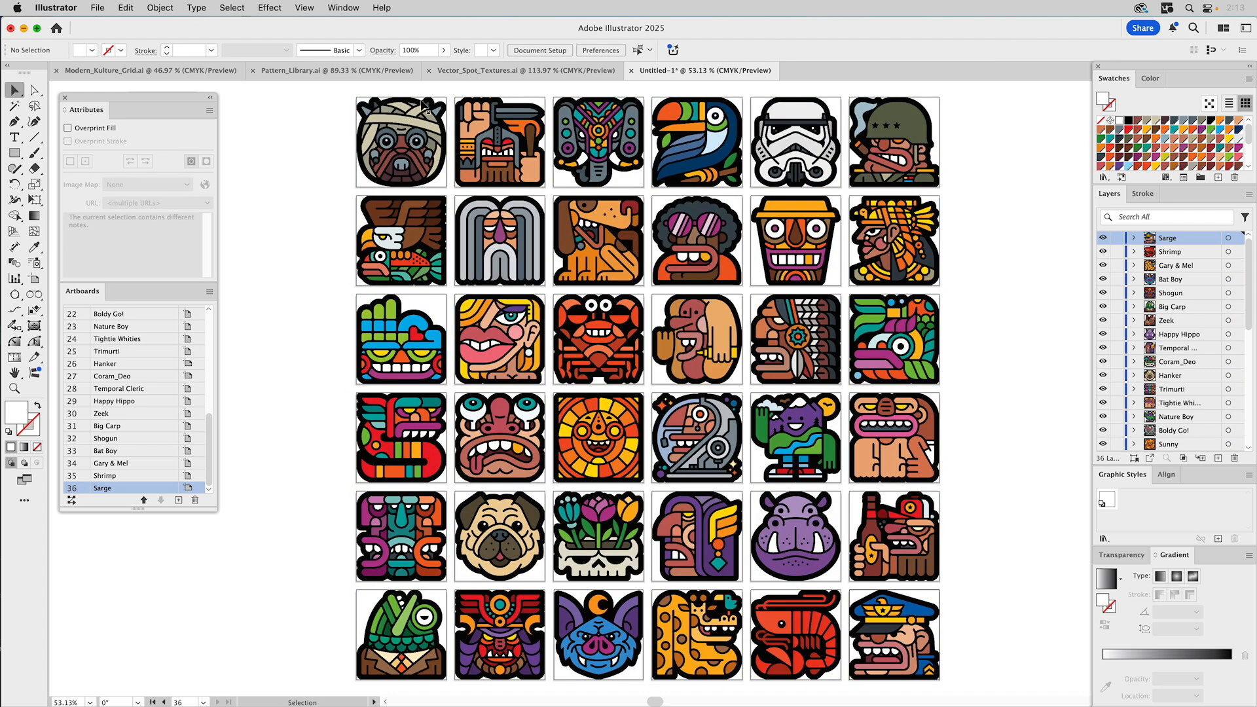
- Close Modern_Kulture_Grid.ai and save the icon grid as New_Modern_Kulture_Grid.ai with default Illustrator options
left_click(57, 71)
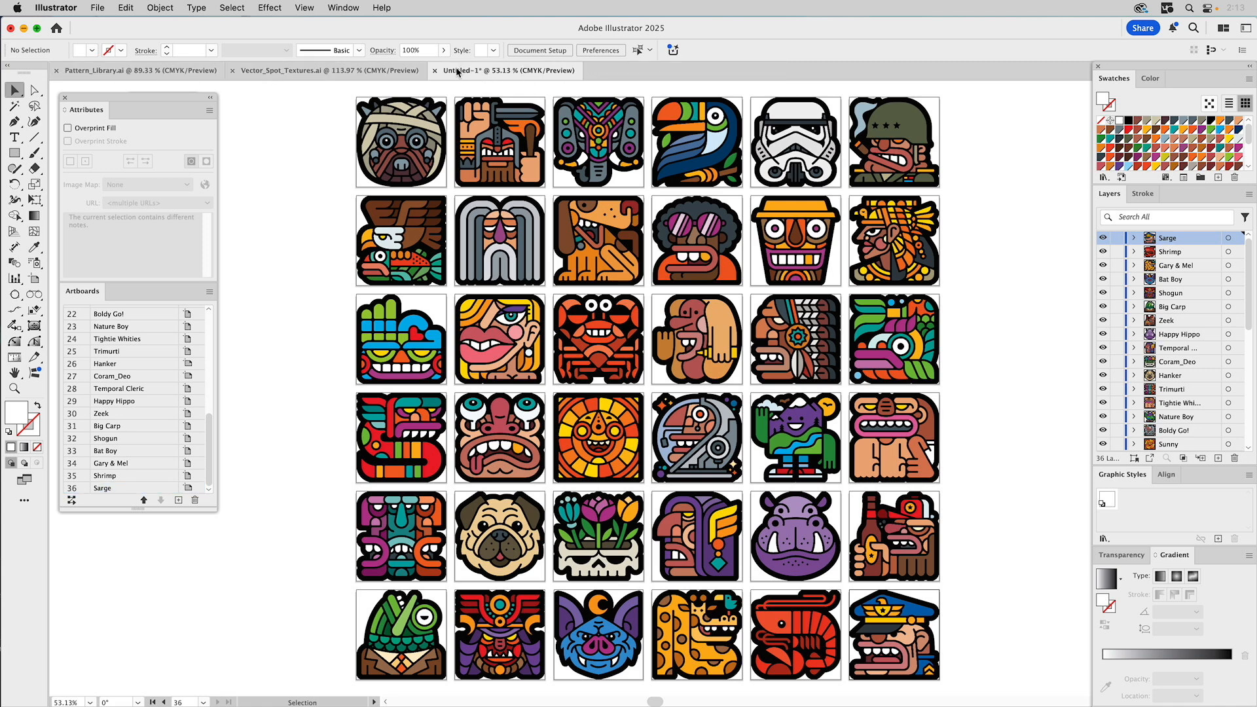
left_click(98, 8)
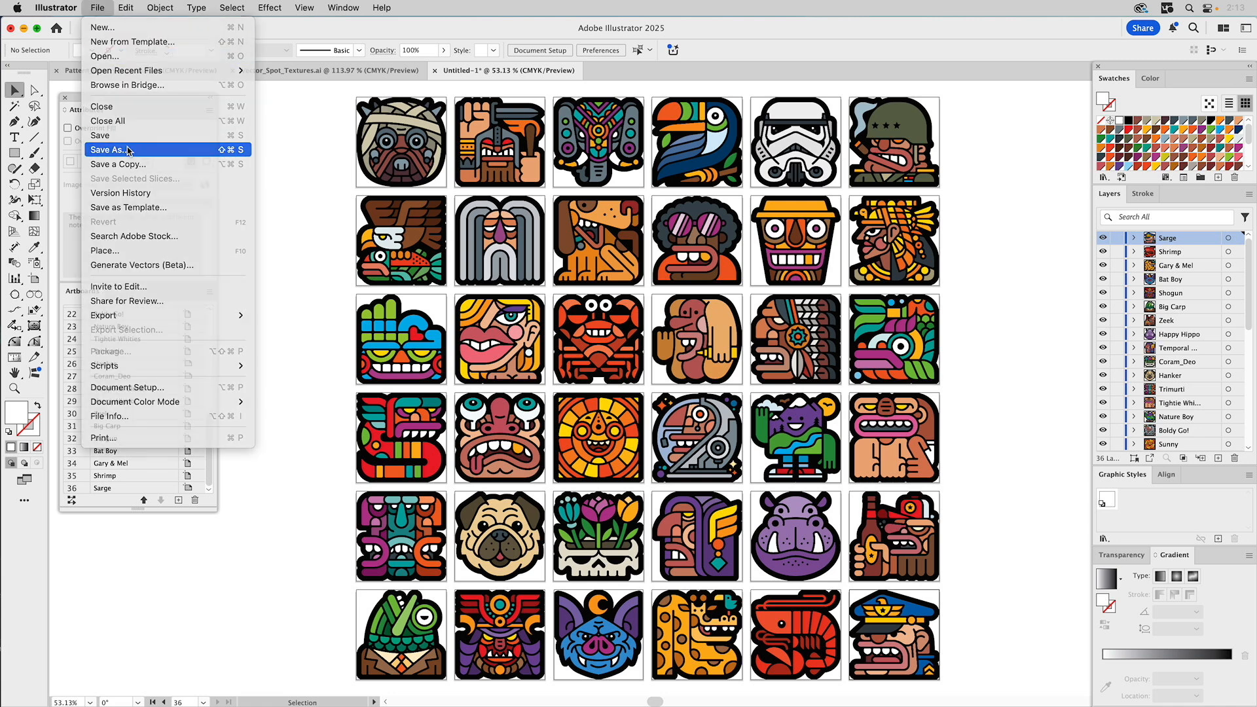
left_click(128, 151)
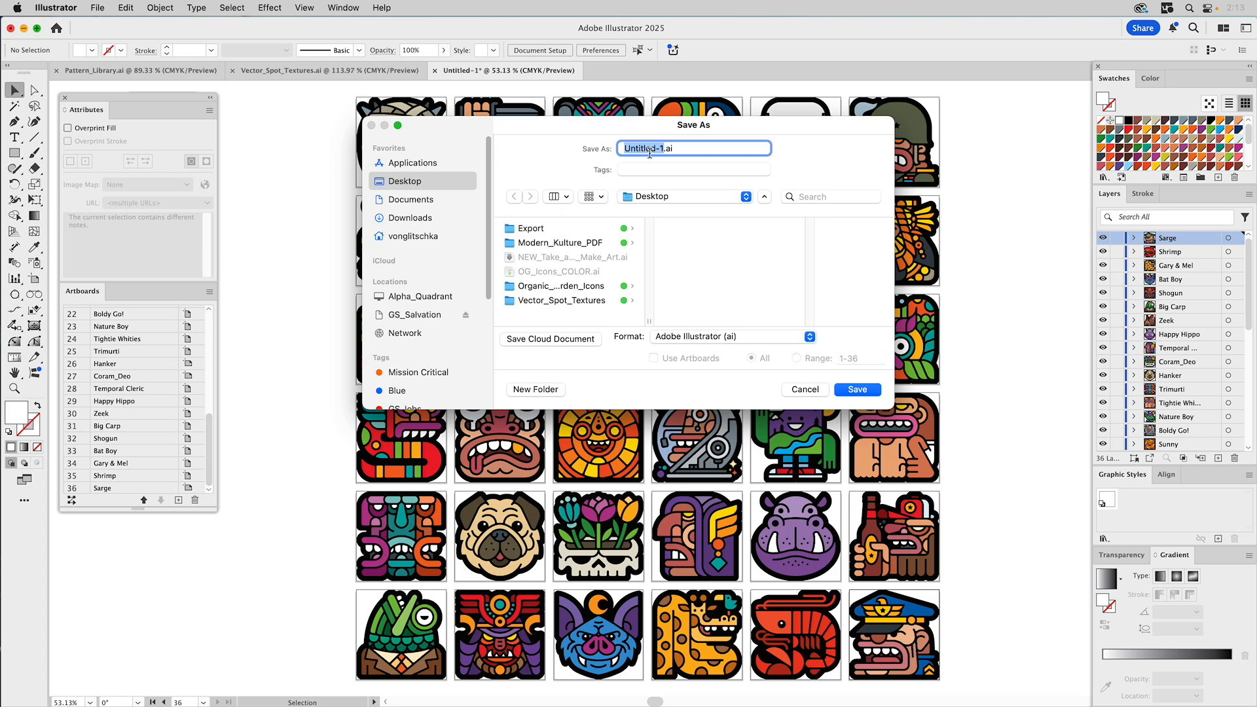
type("New_Modern_Kulture_Grid")
left_click(868, 390)
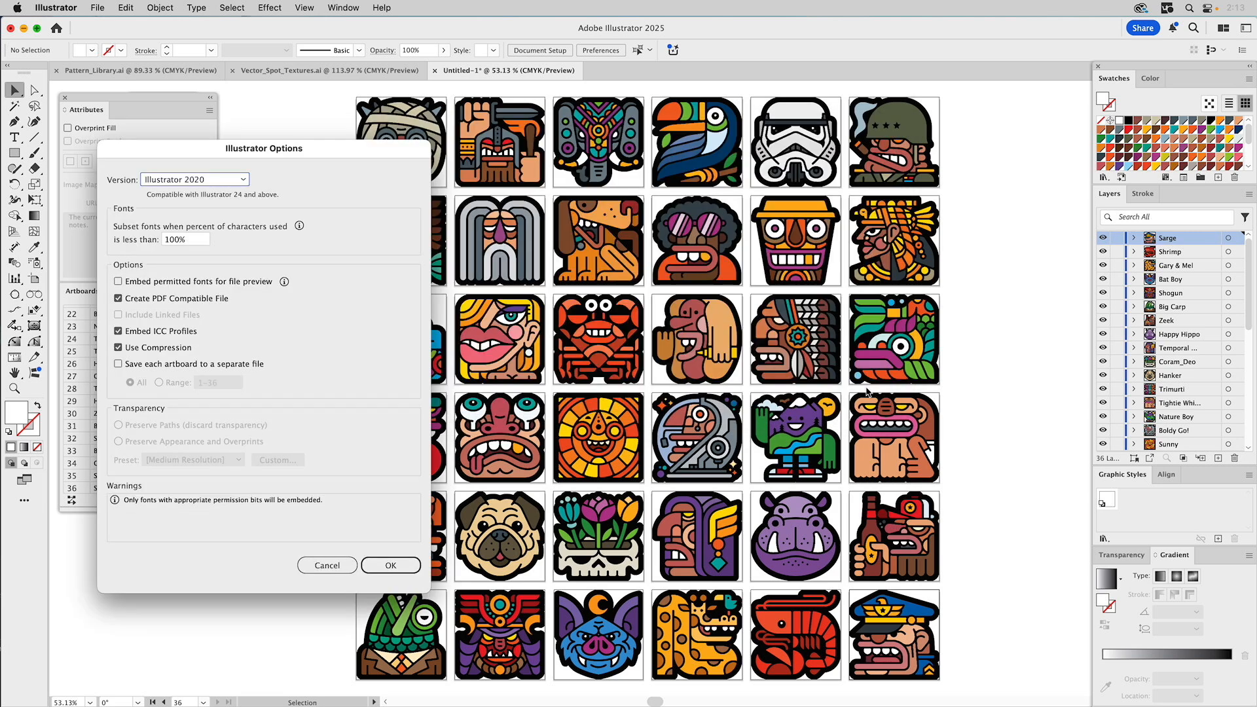
left_click(393, 566)
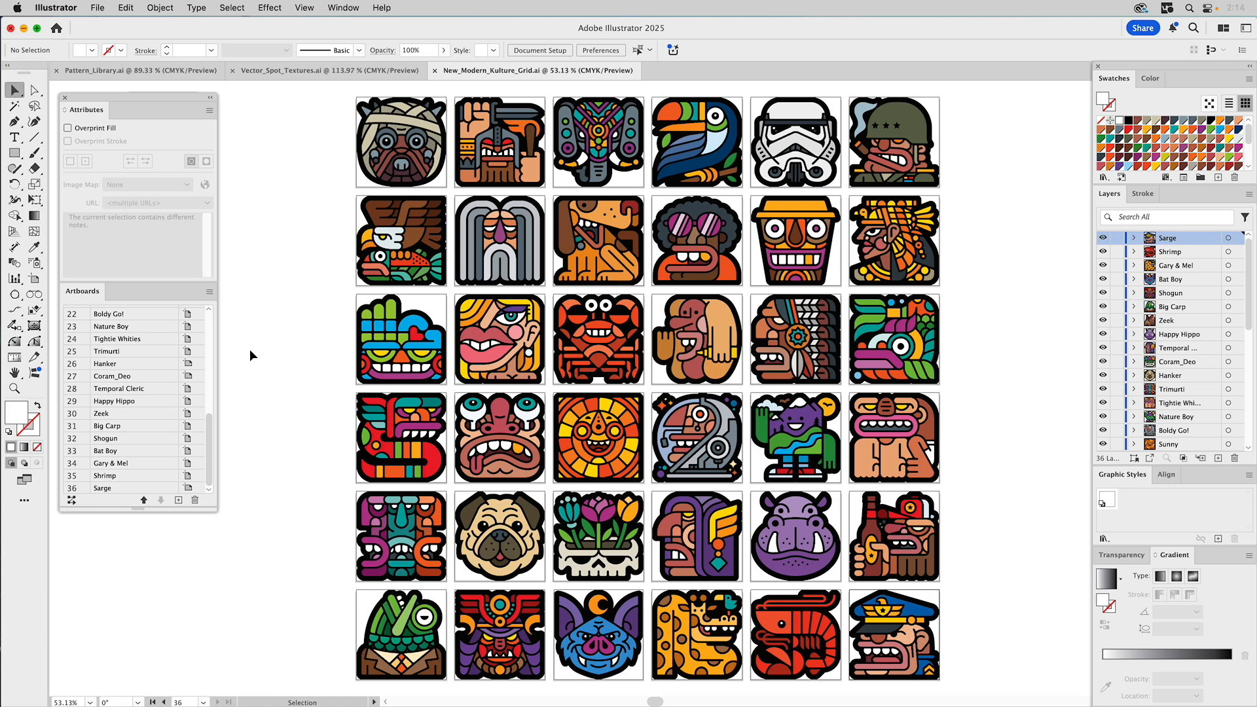
- In Export for Screens, show the artboards as a list and select all 36 for export
left_click(207, 96)
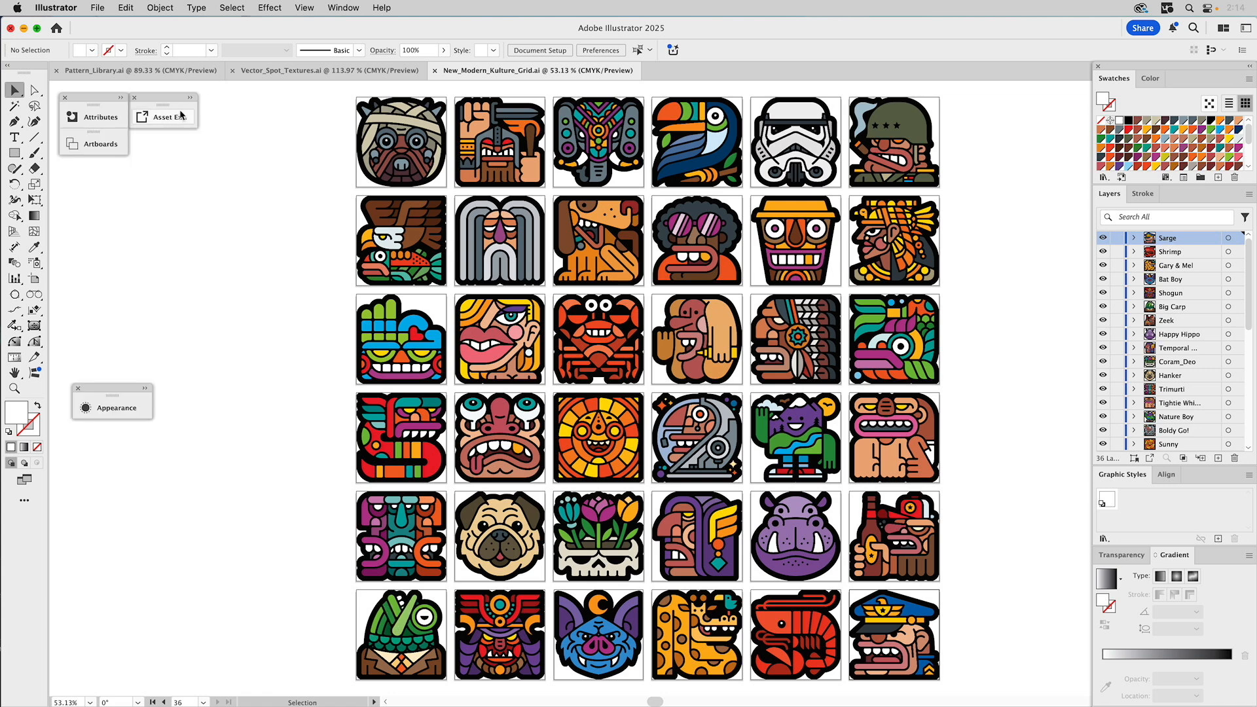
left_click(190, 99)
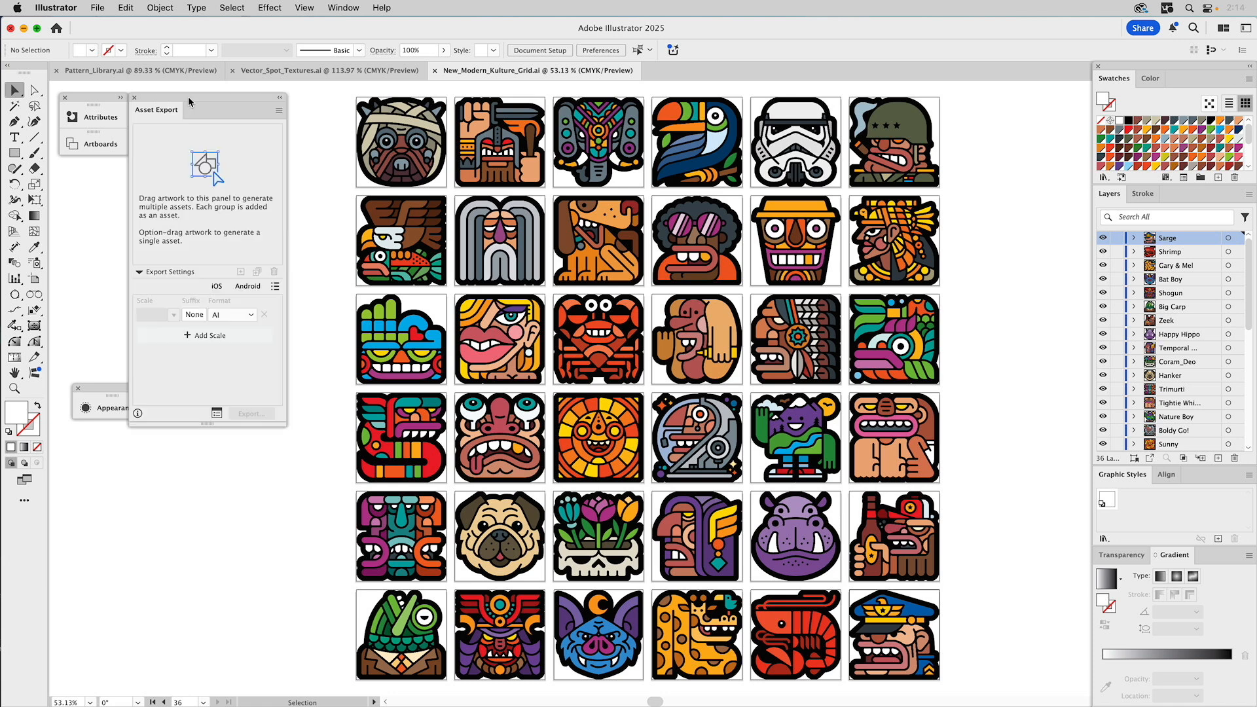
left_click(218, 417)
left_click(496, 192)
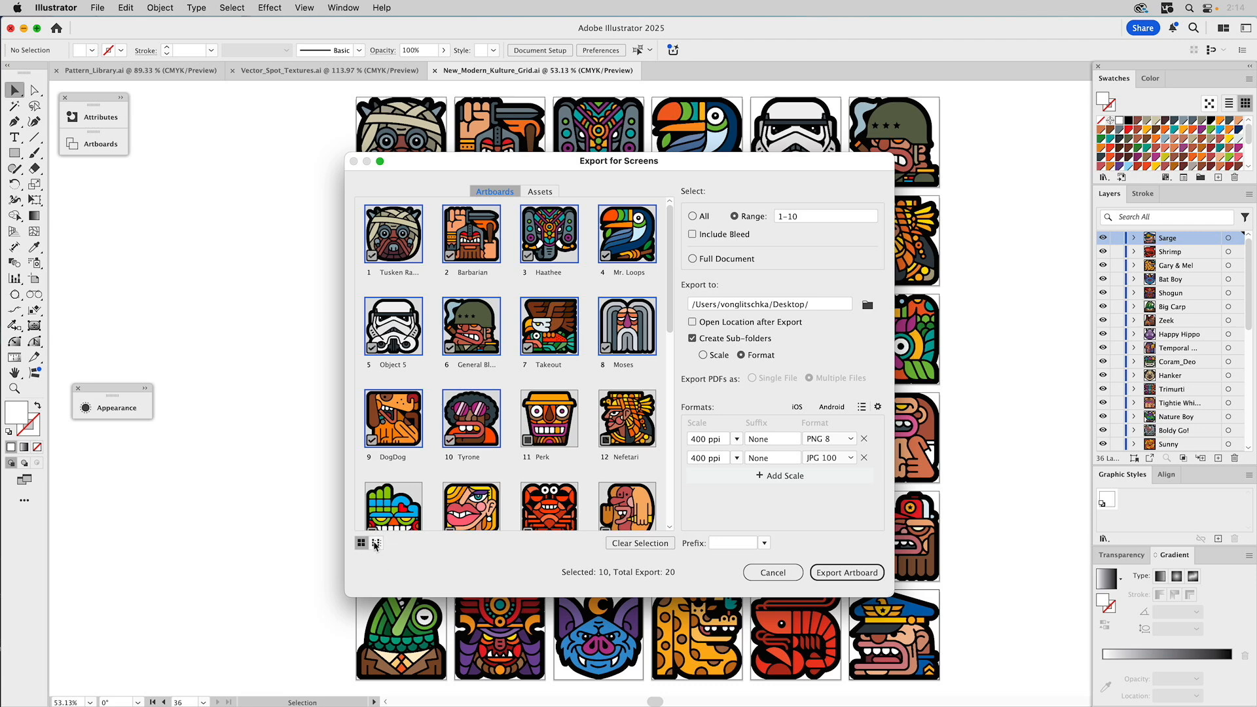
left_click(375, 545)
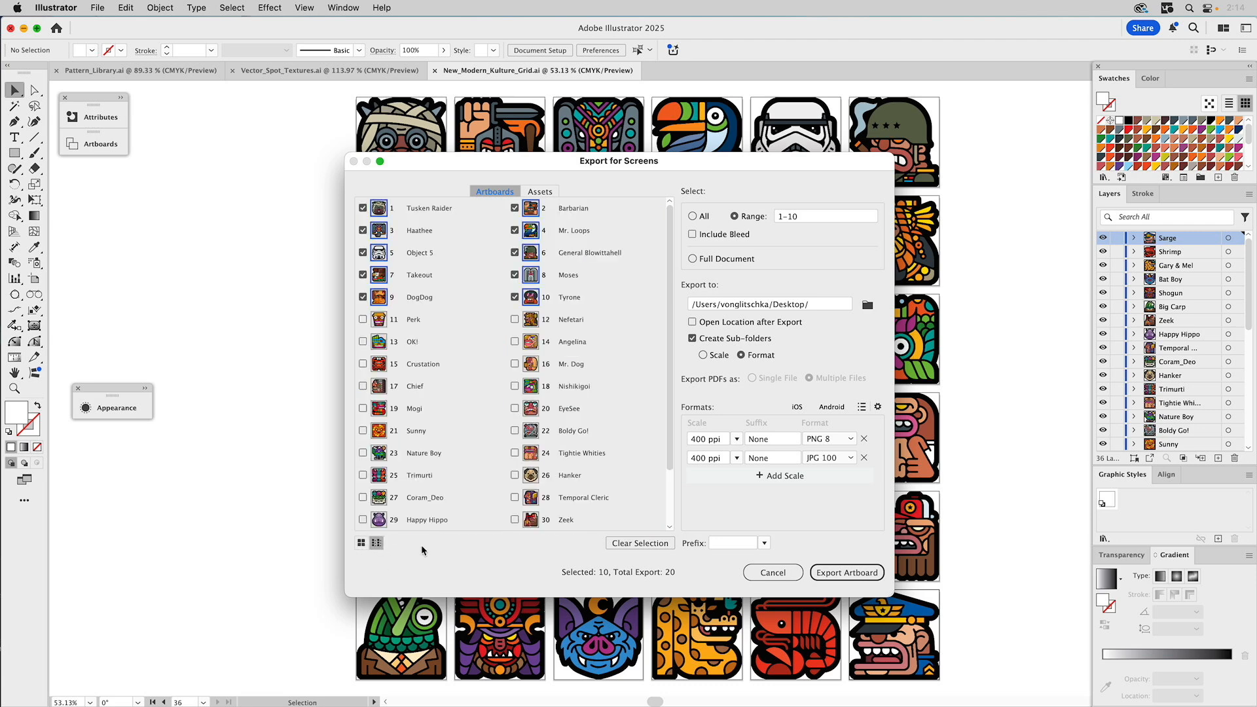
left_click_drag(670, 260, 668, 384)
scroll(668, 384, "up", 3)
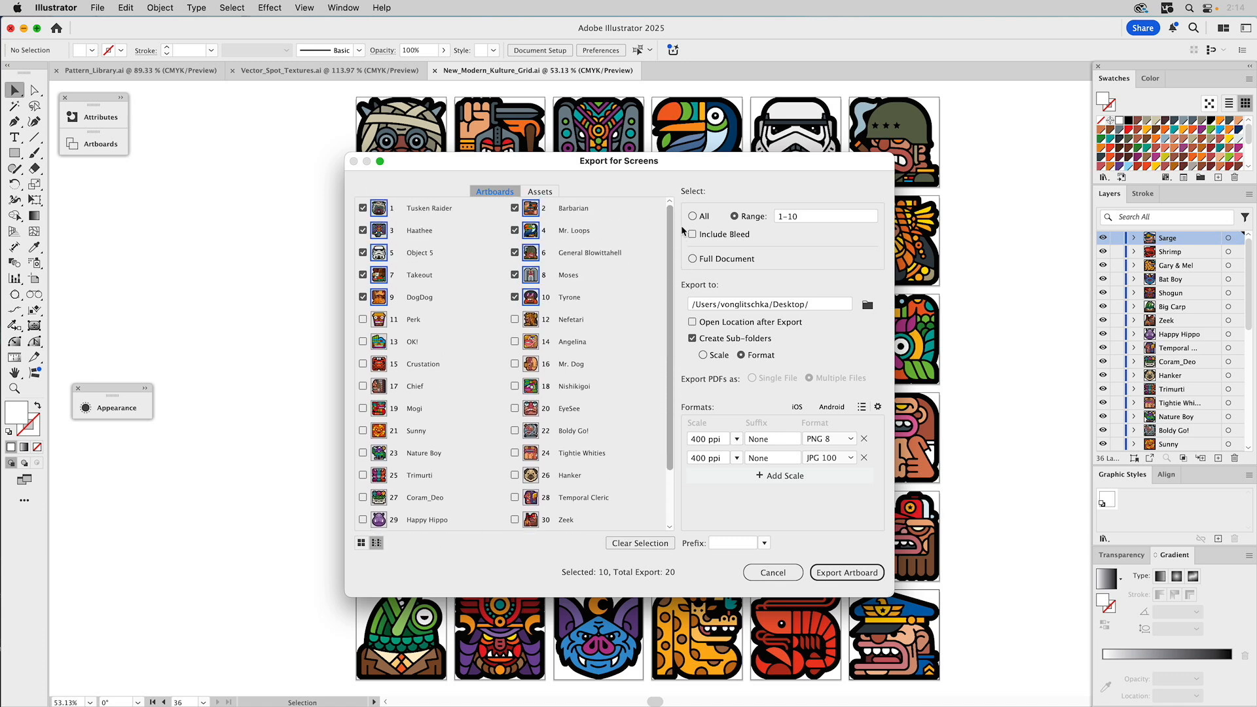
left_click(695, 217)
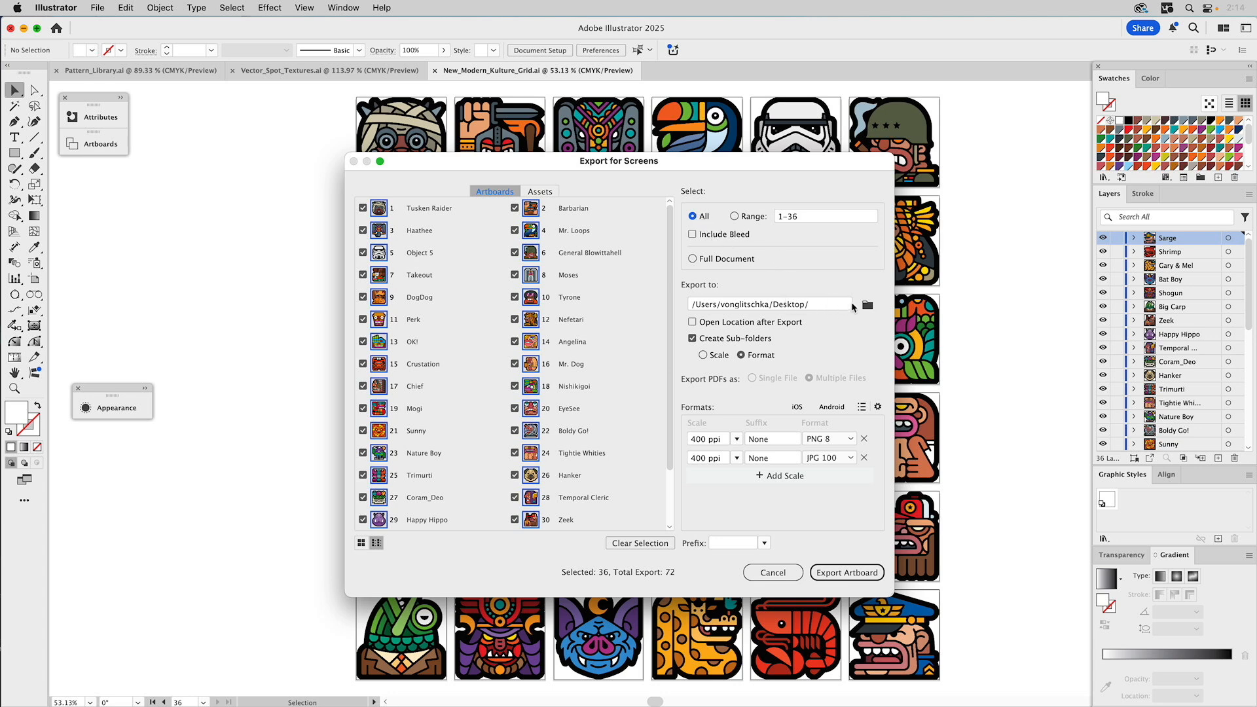
- Export to the Modern_Kulture_PDF folder with Create Sub-folders turned off
left_click(868, 305)
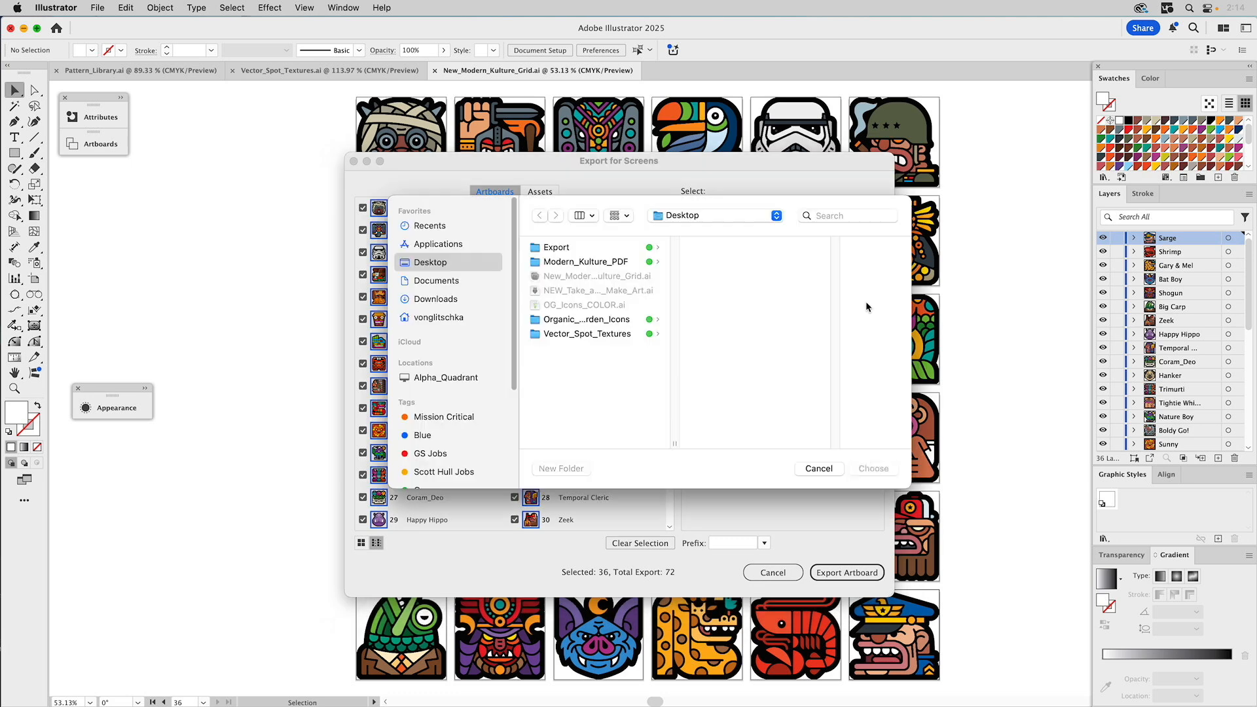
left_click(575, 261)
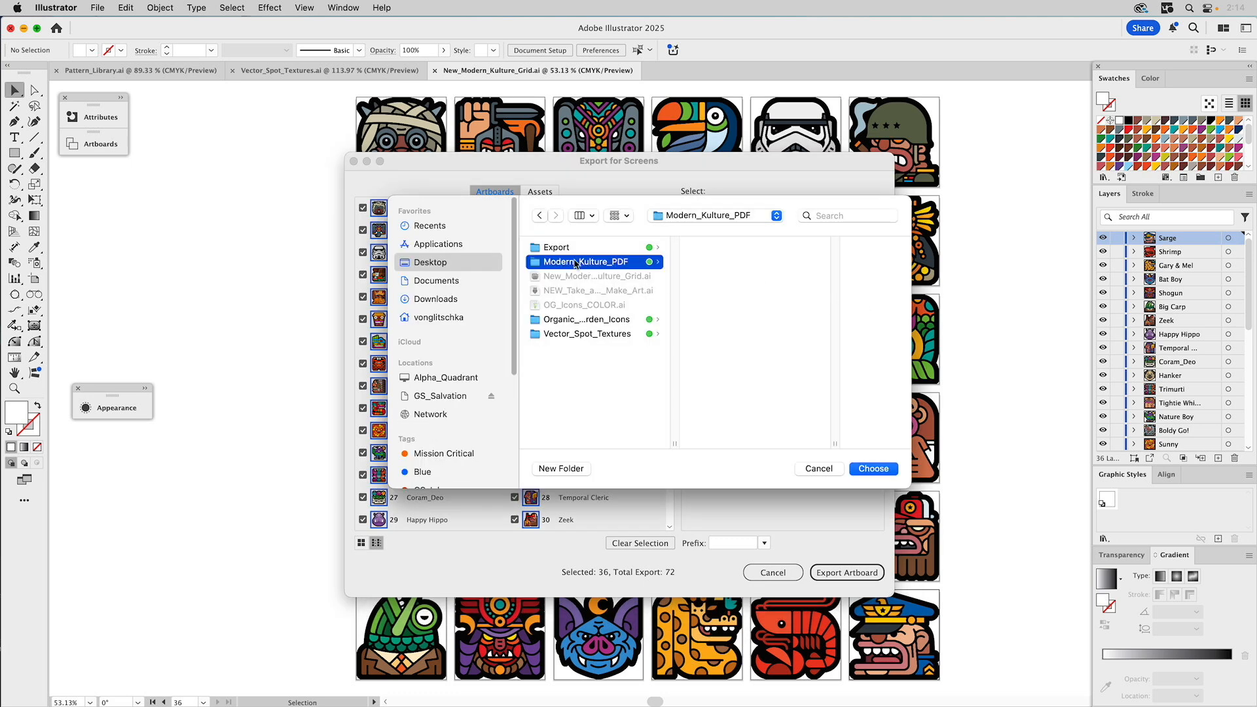
left_click(867, 468)
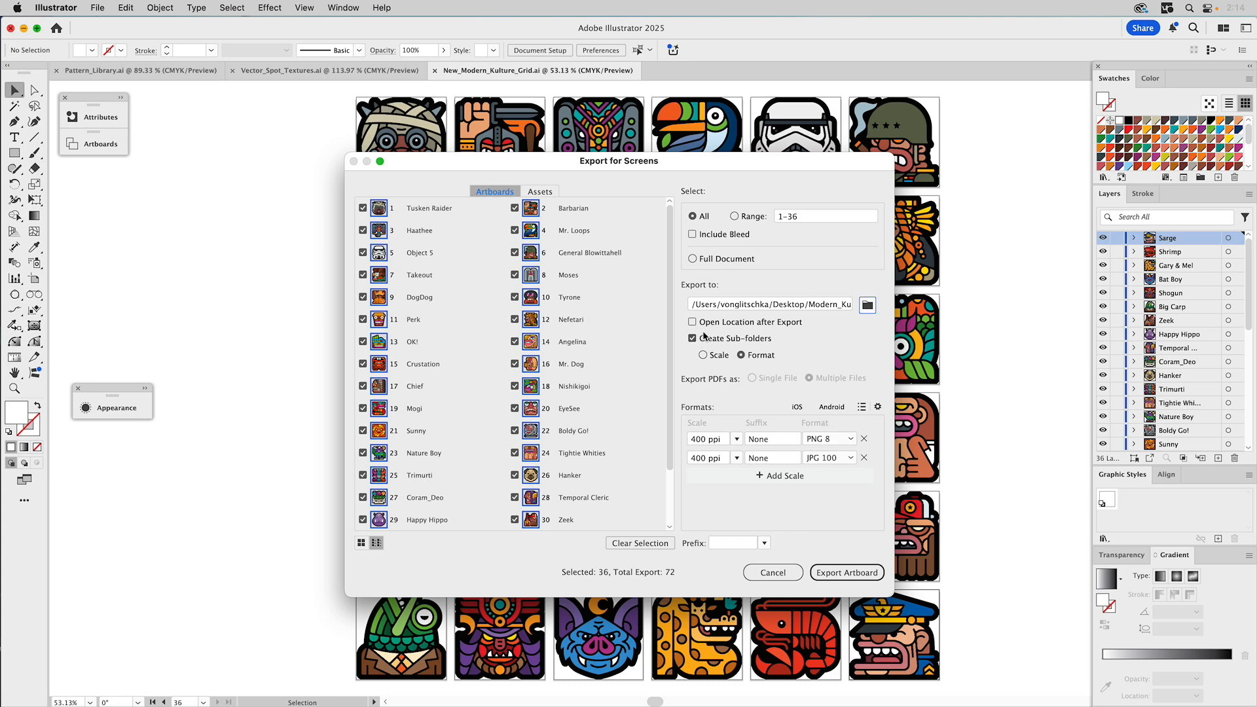
left_click(693, 338)
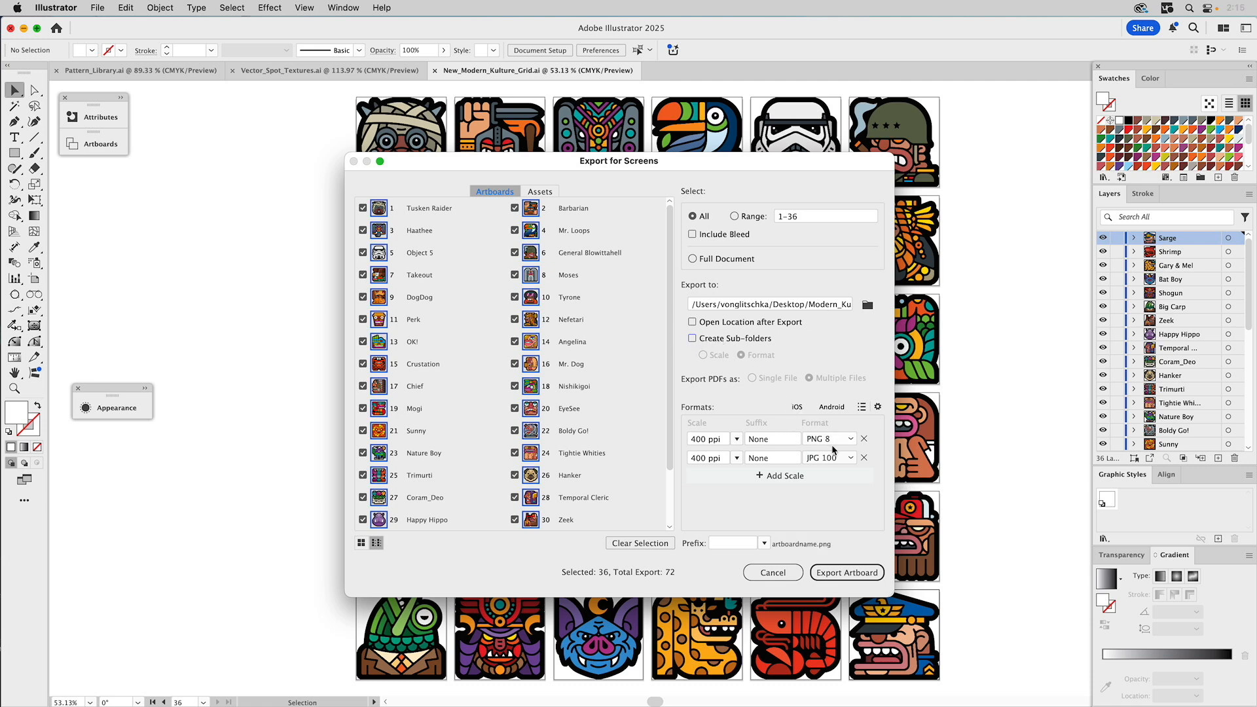
- Remove the JPG 100 format, switch the remaining format to PDF, and set prefix MK_
left_click(863, 458)
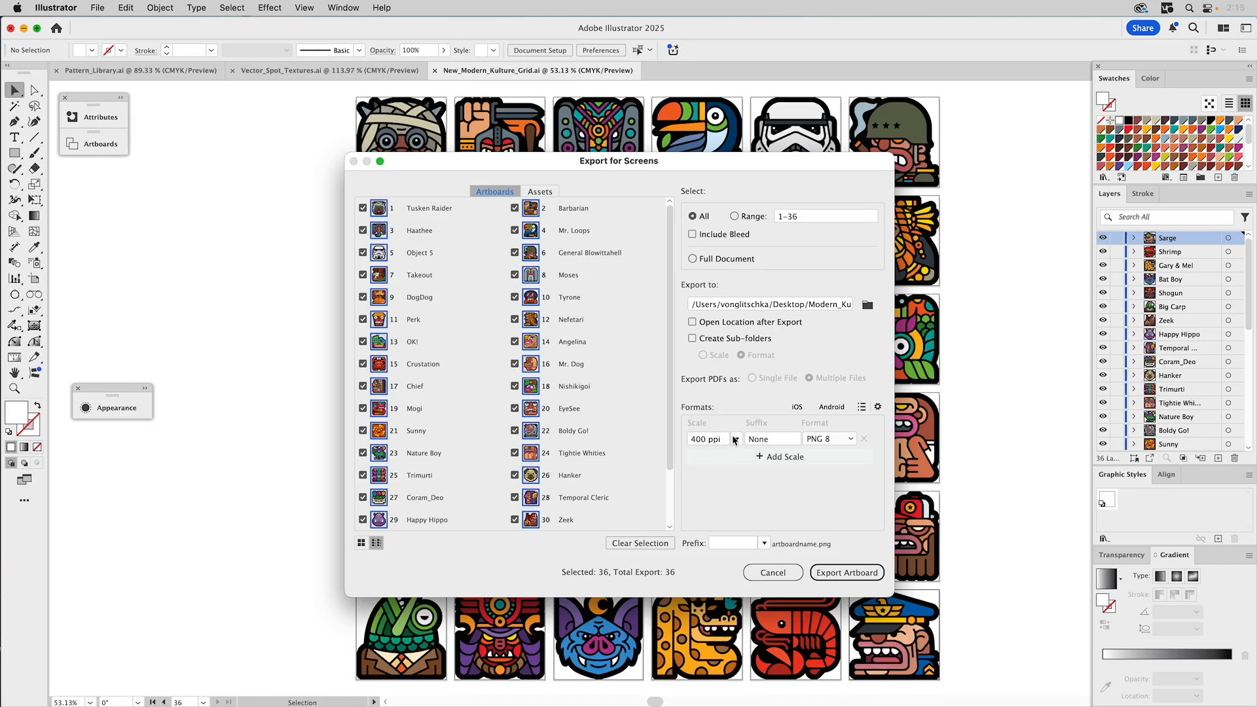
left_click(848, 443)
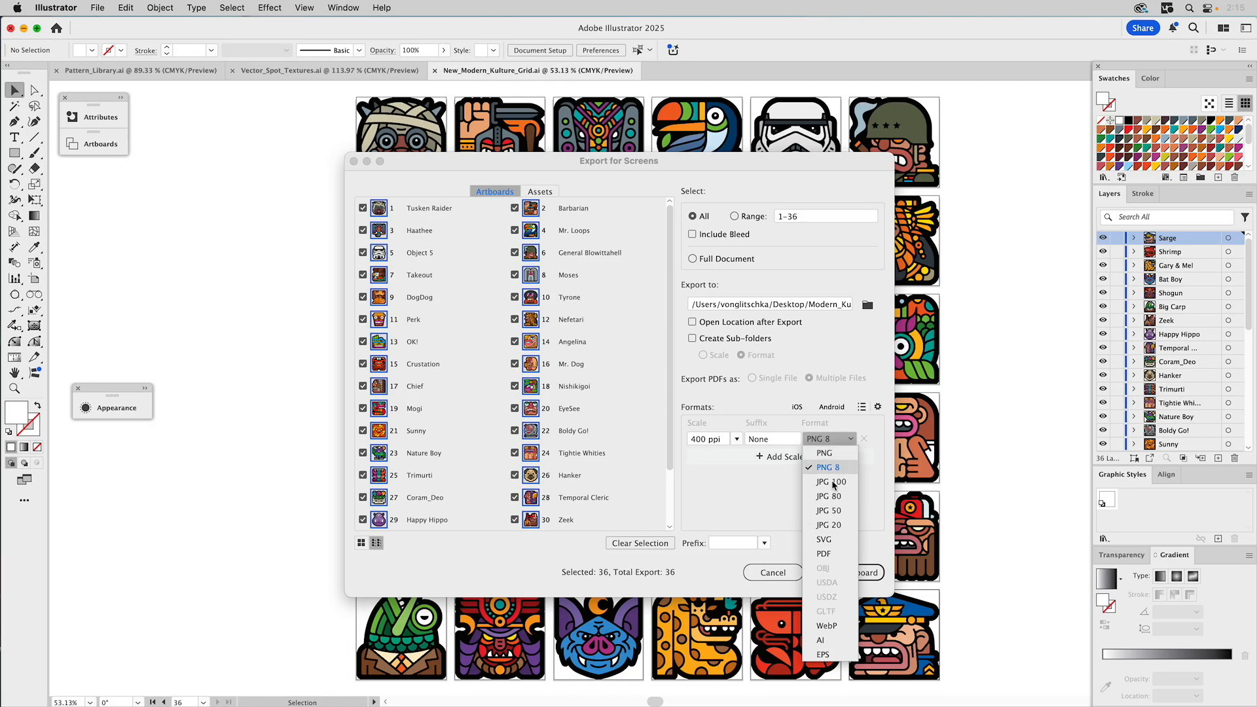
left_click(828, 554)
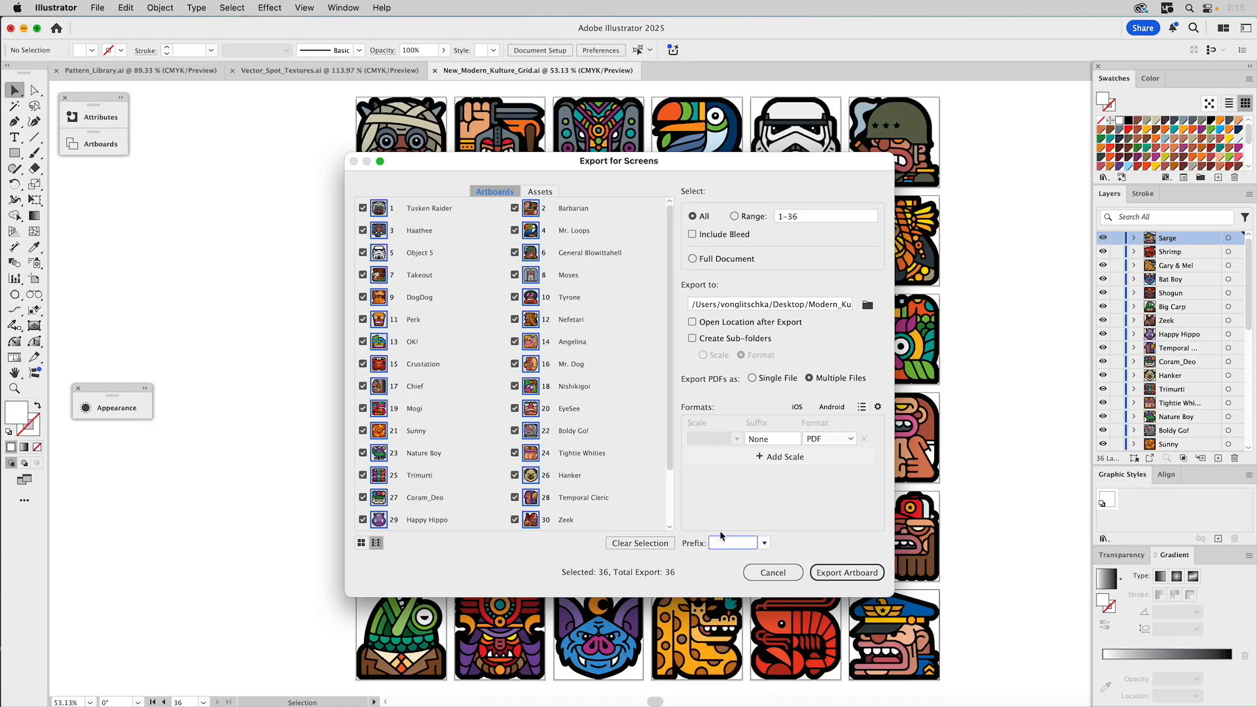
type("MK_")
left_click(766, 500)
- Export the artboards, close New_Modern_Kulture_Grid.ai and collapse the Asset Export panel
left_click(837, 574)
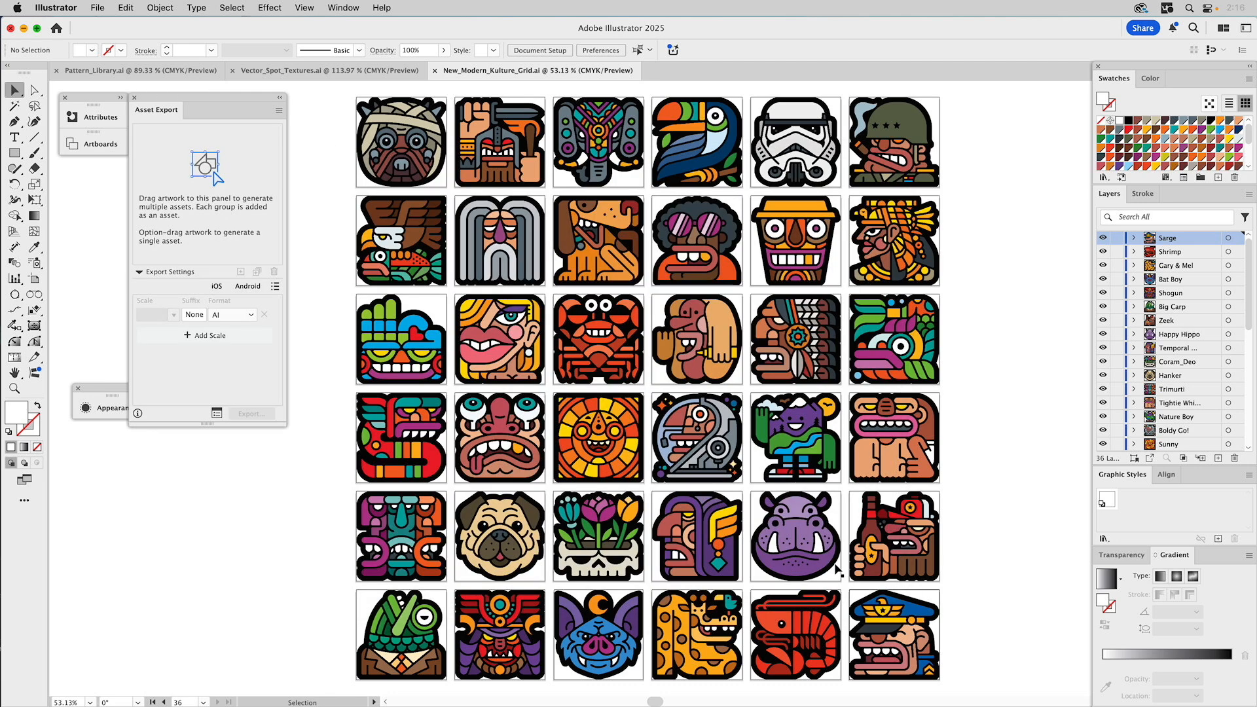
left_click(435, 71)
left_click(280, 97)
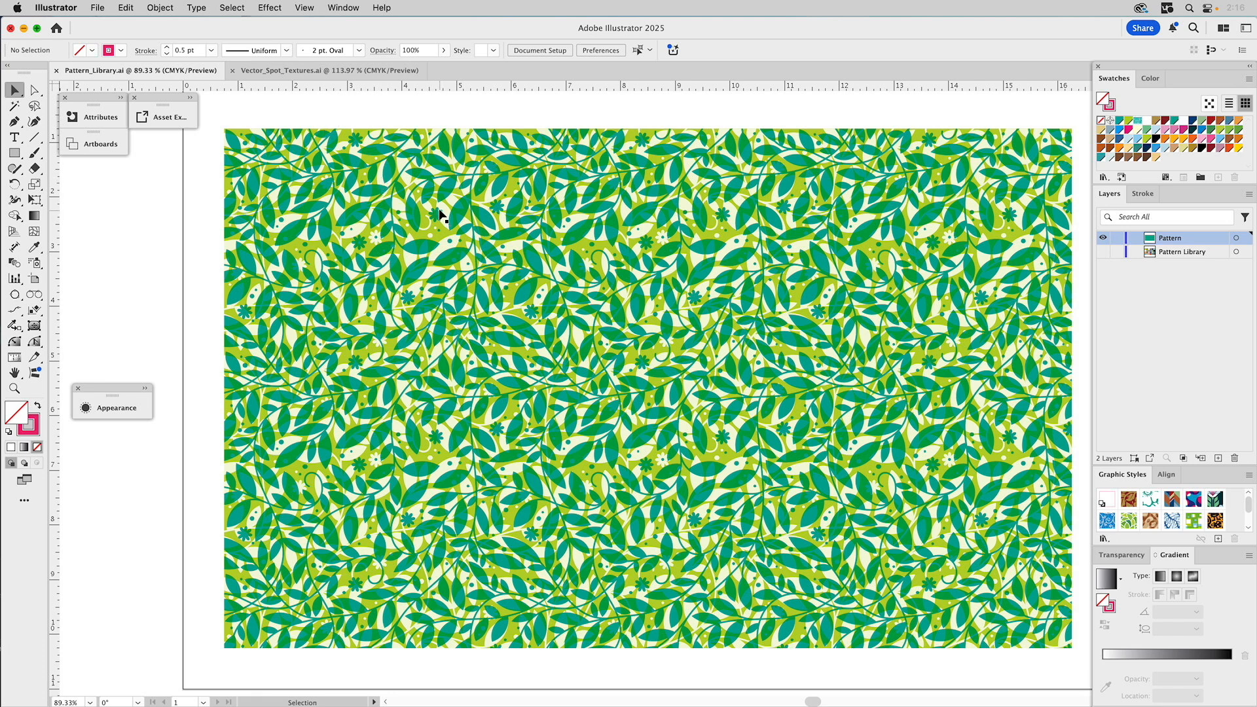
- Inspect the leaf rectangle's three stacked fills in Appearance, then reselect it in pattern editing
left_click(147, 389)
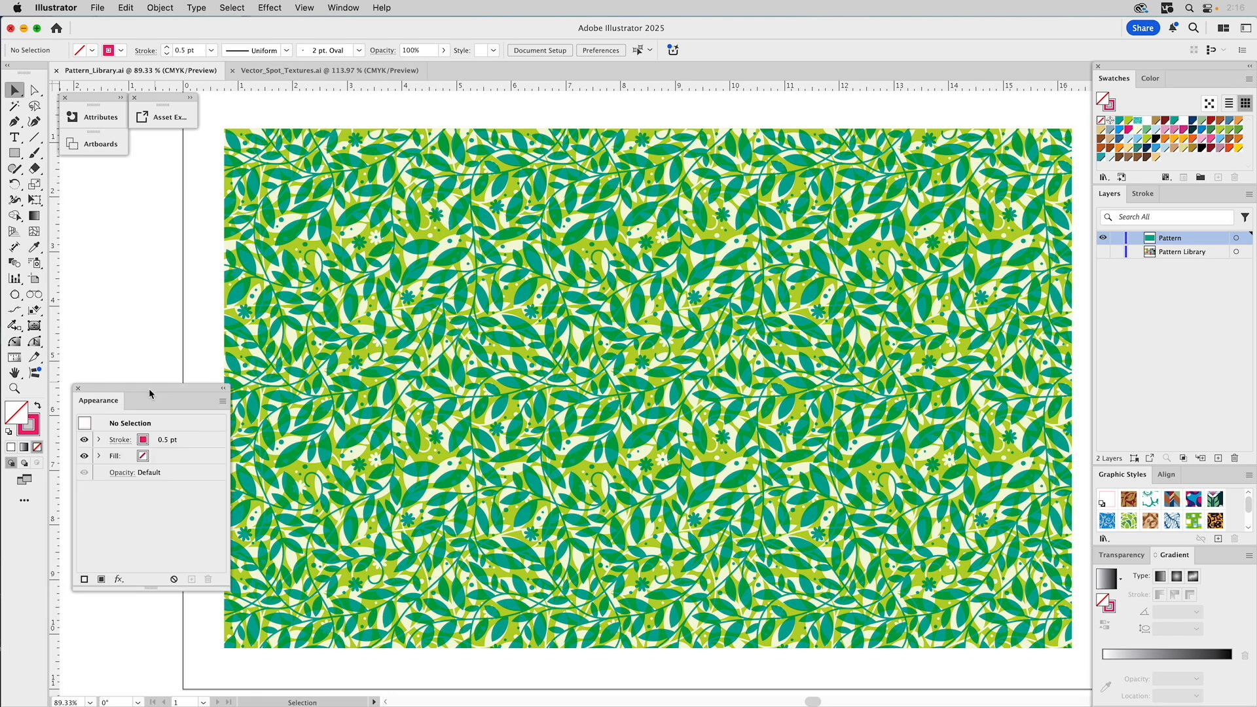
left_click(388, 318)
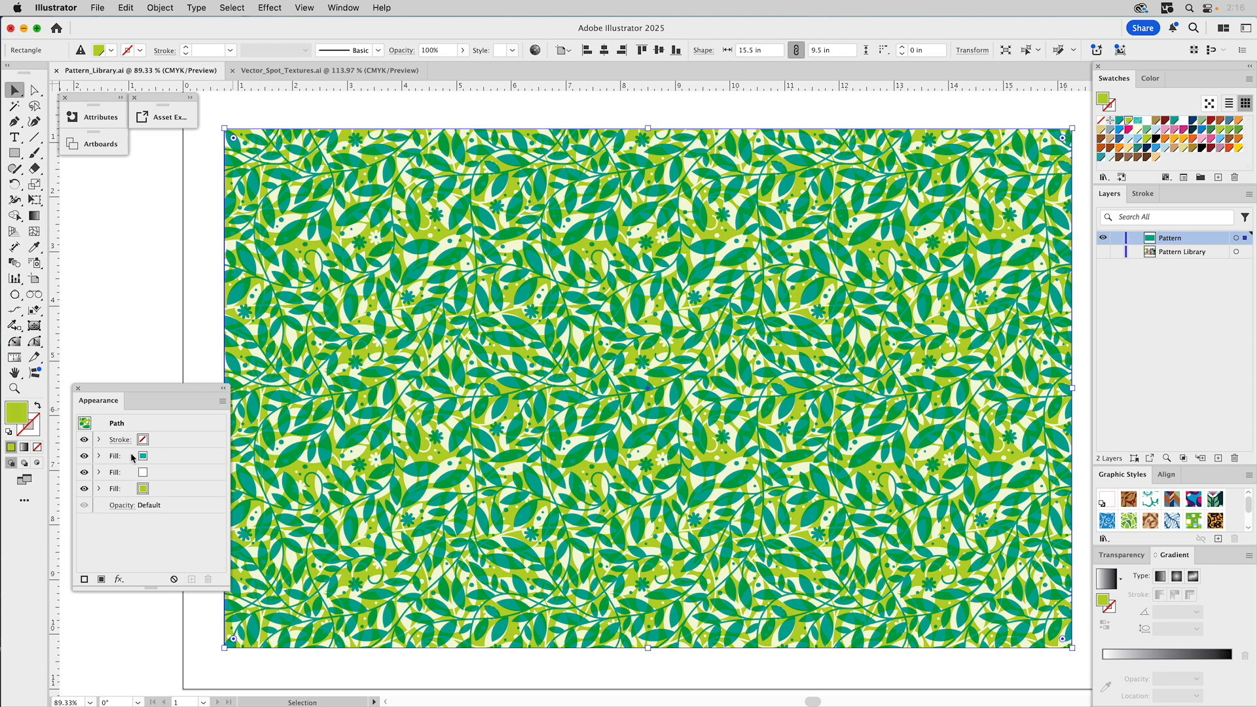
left_click(85, 457)
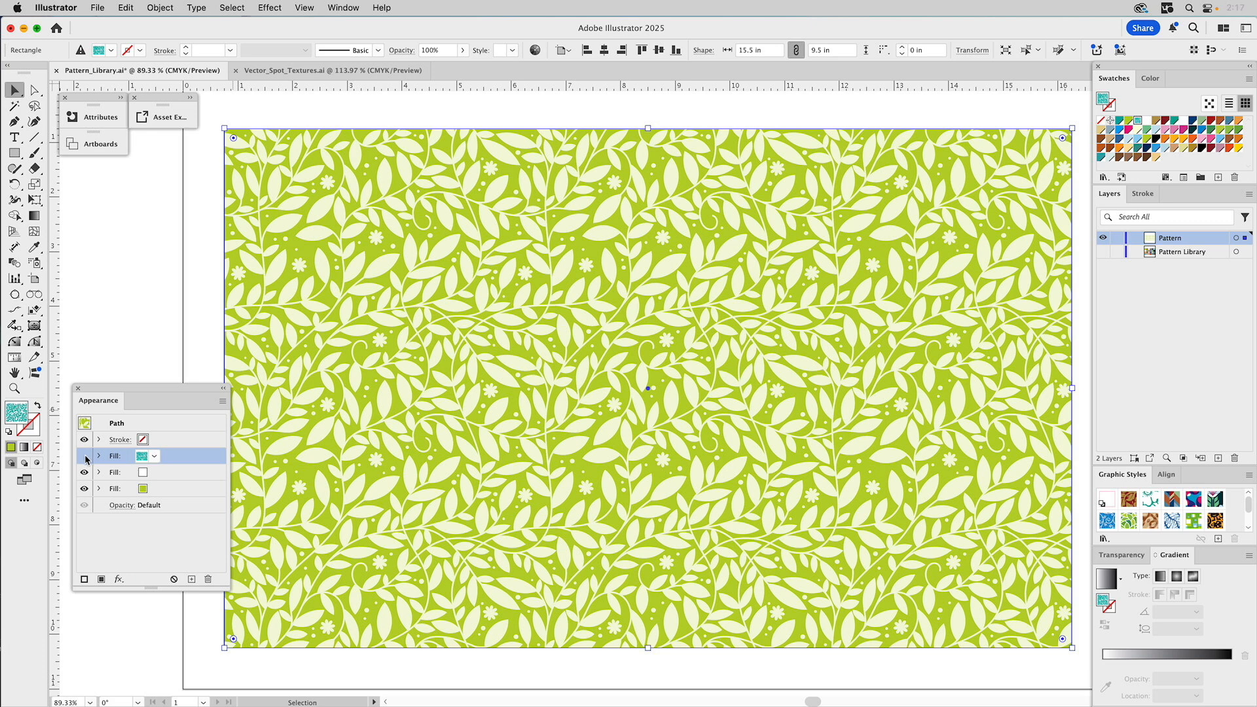
left_click(85, 456)
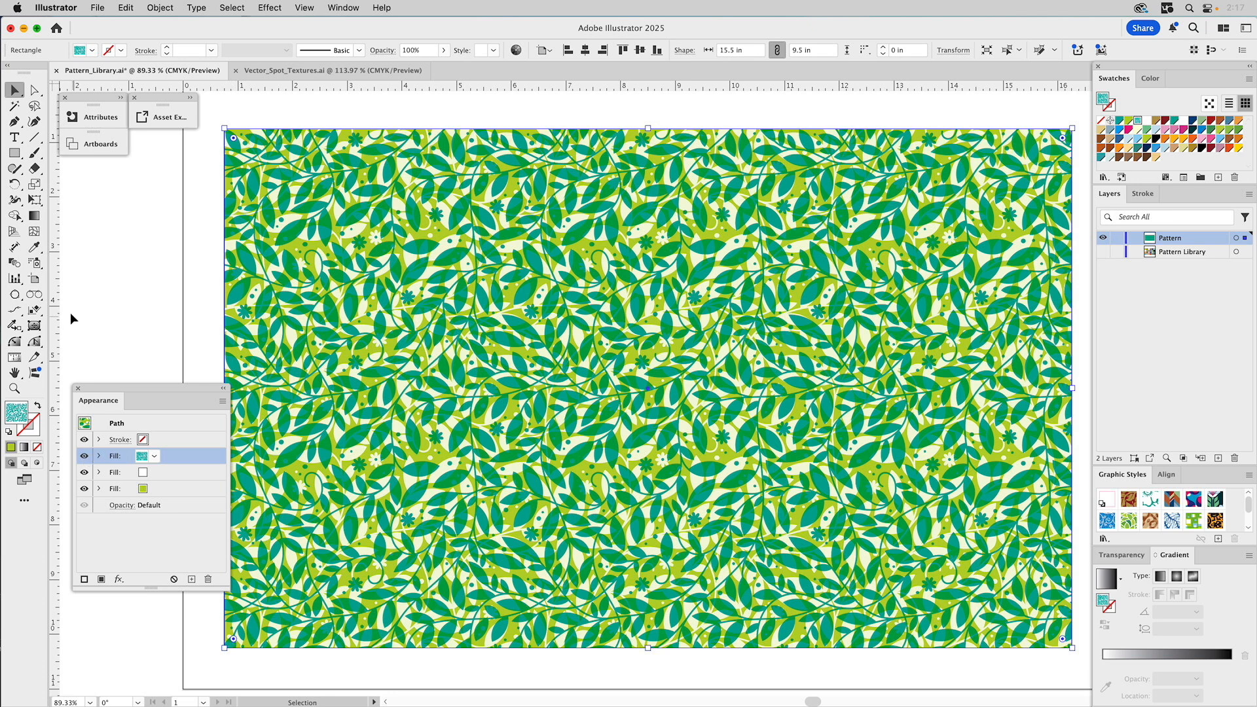
left_click(151, 180)
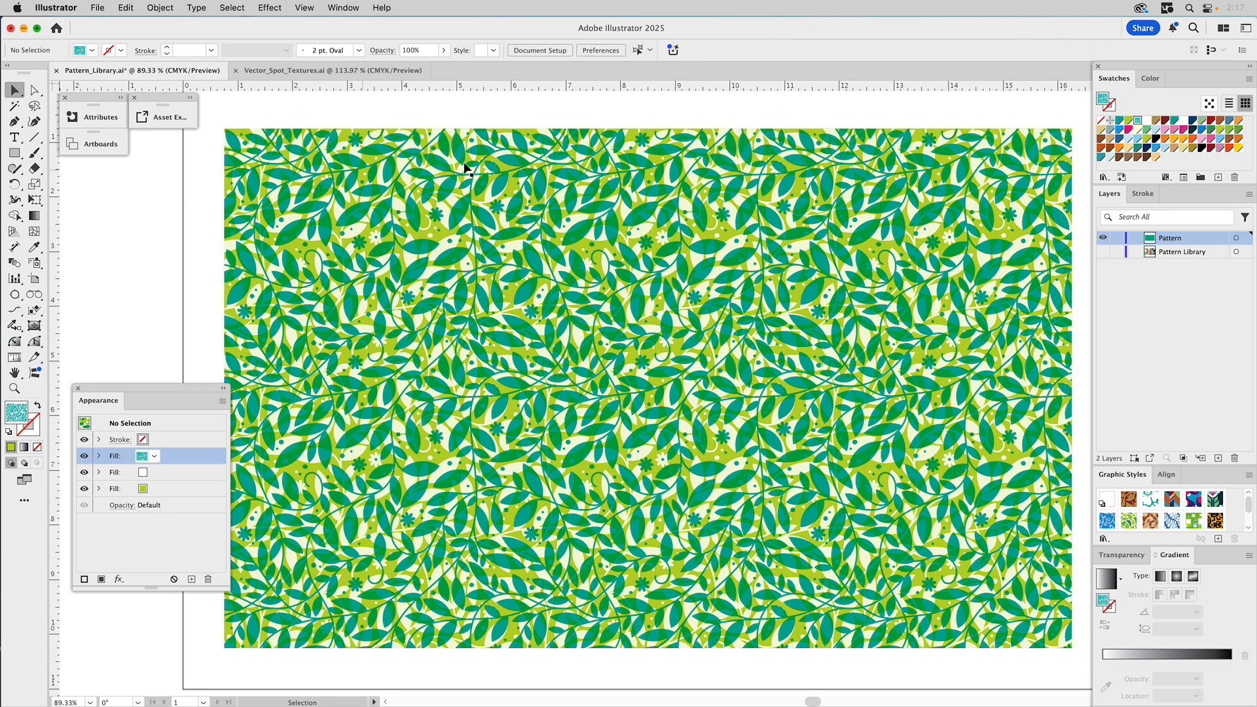
double_click(1137, 123)
left_click(988, 199)
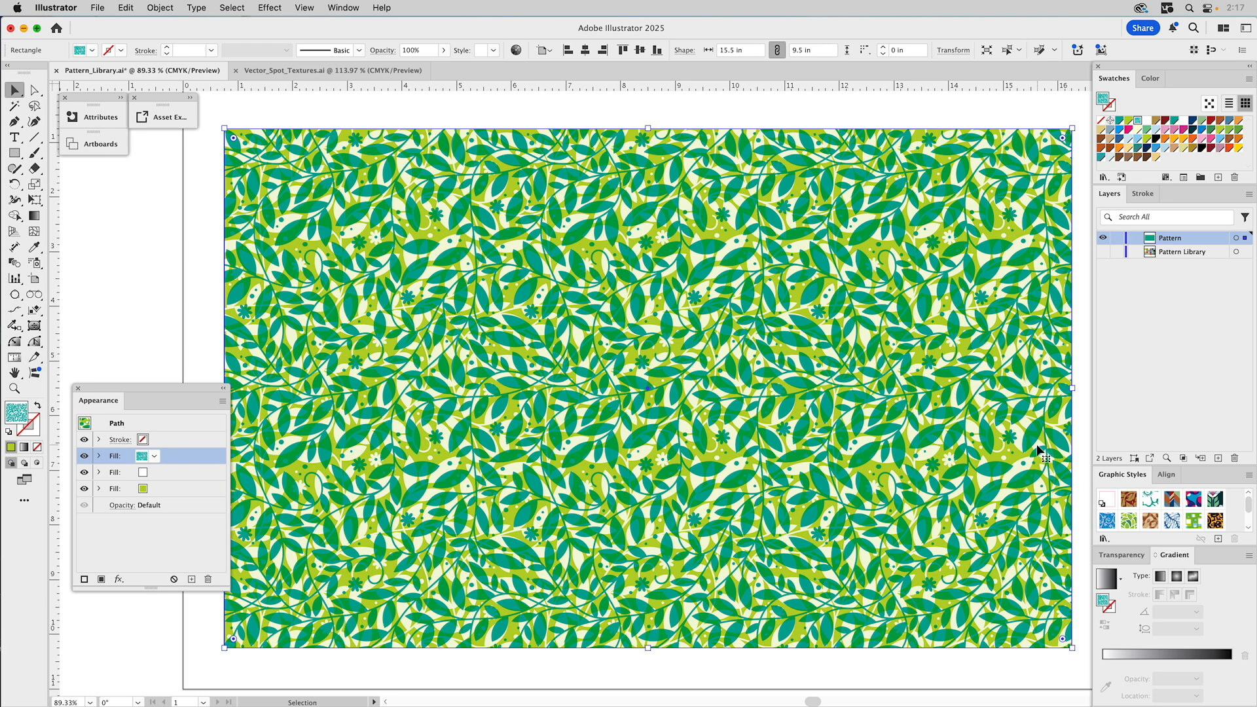
- Enlarge the Graphic Styles panel, save the leaf appearance as a new style, and move it to slot two
left_click_drag(1112, 497, 1052, 461)
left_click(1219, 538)
left_click_drag(1141, 466, 1126, 359)
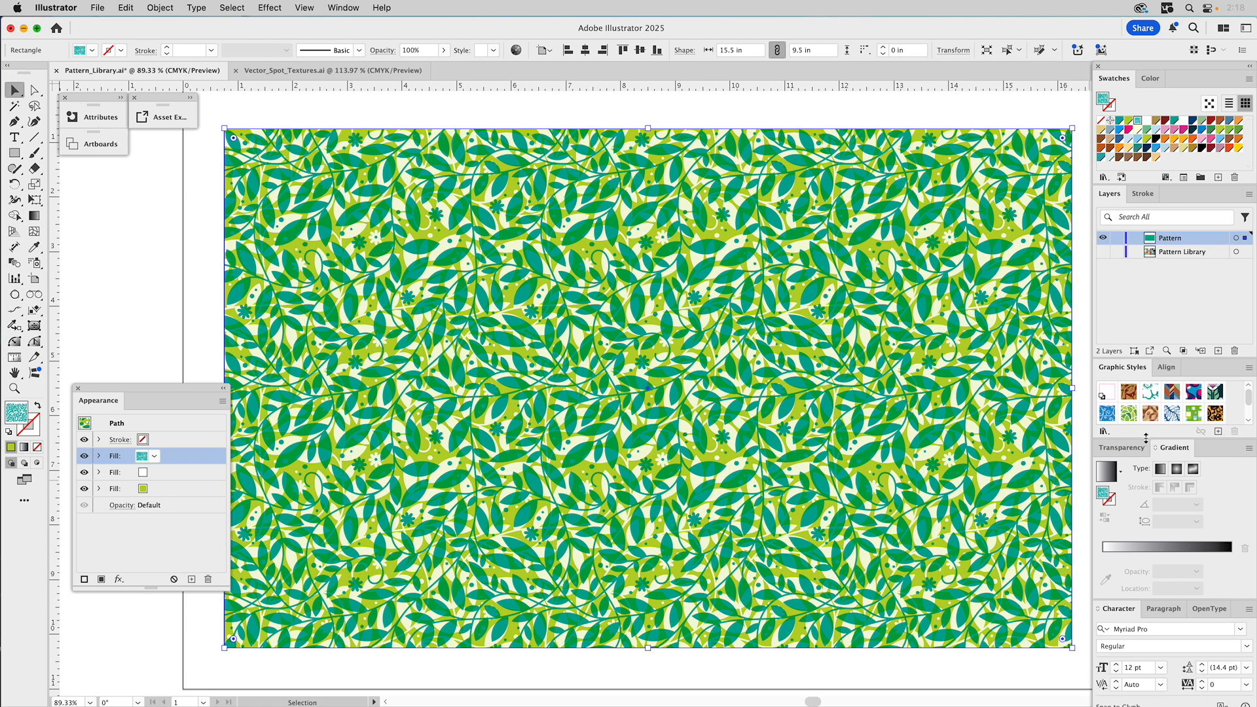
left_click_drag(1147, 439, 1145, 514)
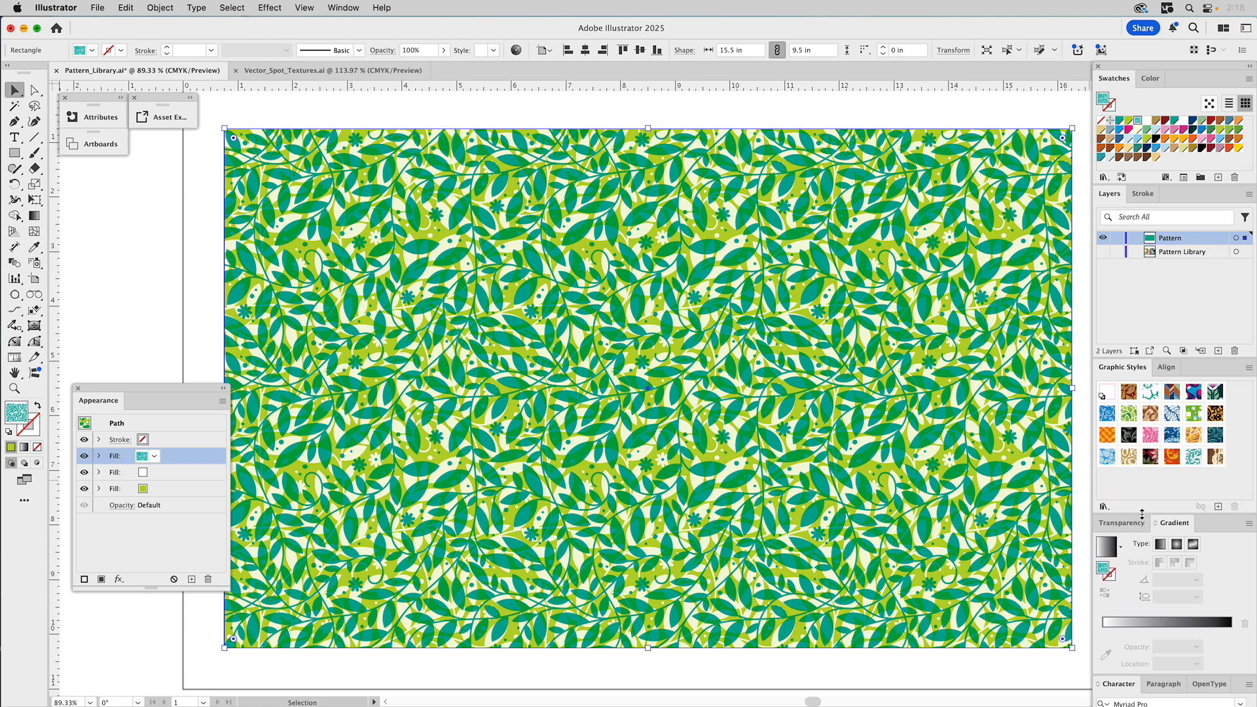
left_click(1219, 507)
left_click_drag(1109, 478, 1126, 390)
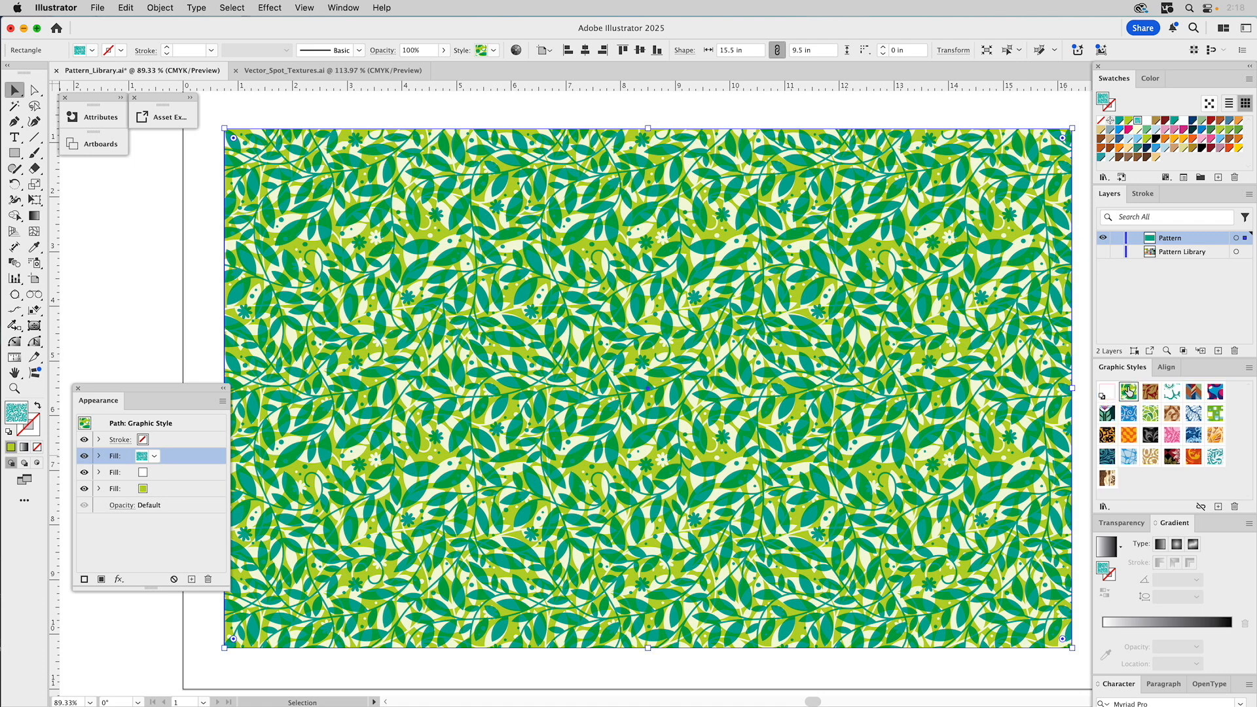
- Rename the new leaf graphic style to 'Meandering Spring'
left_click(123, 219)
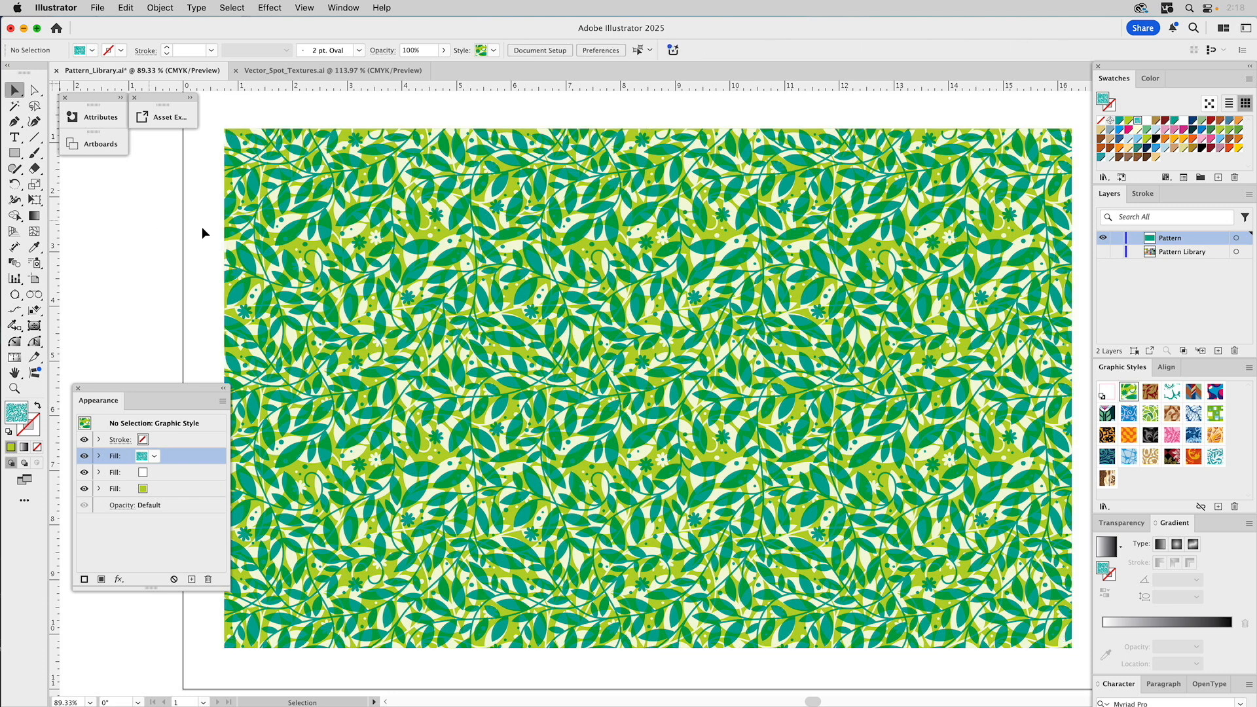
double_click(1129, 395)
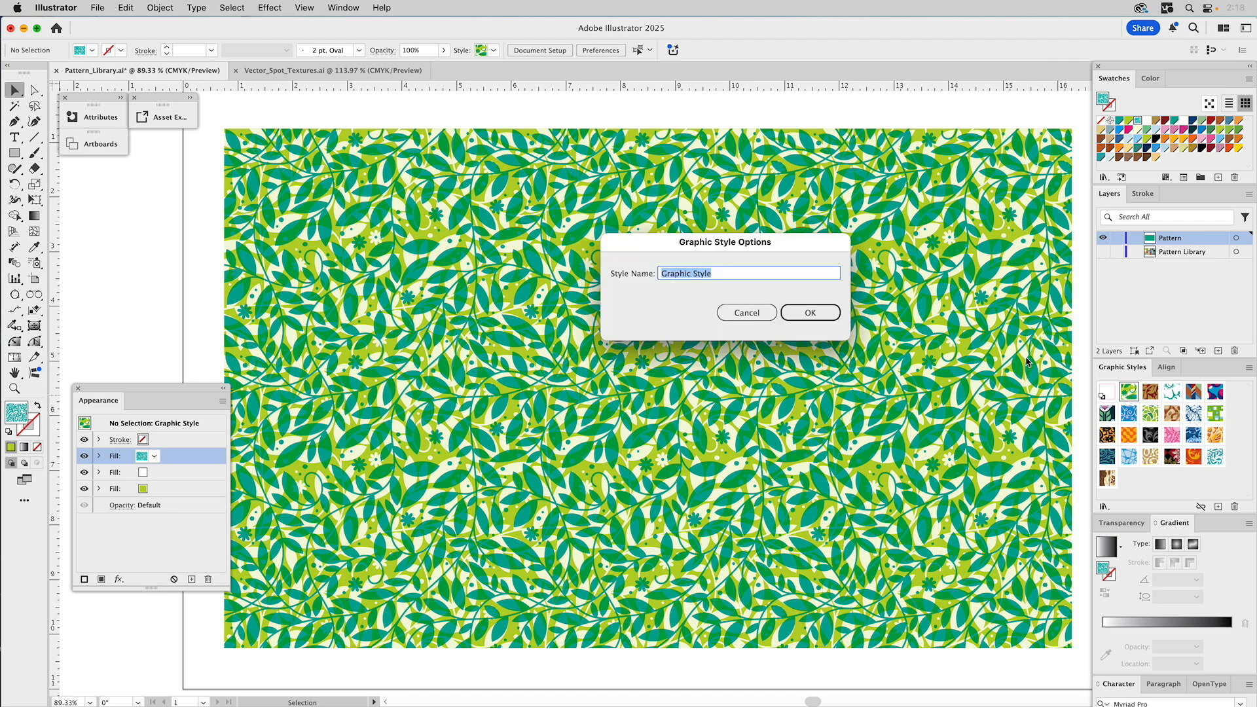
type("Meandering Spring")
left_click(810, 314)
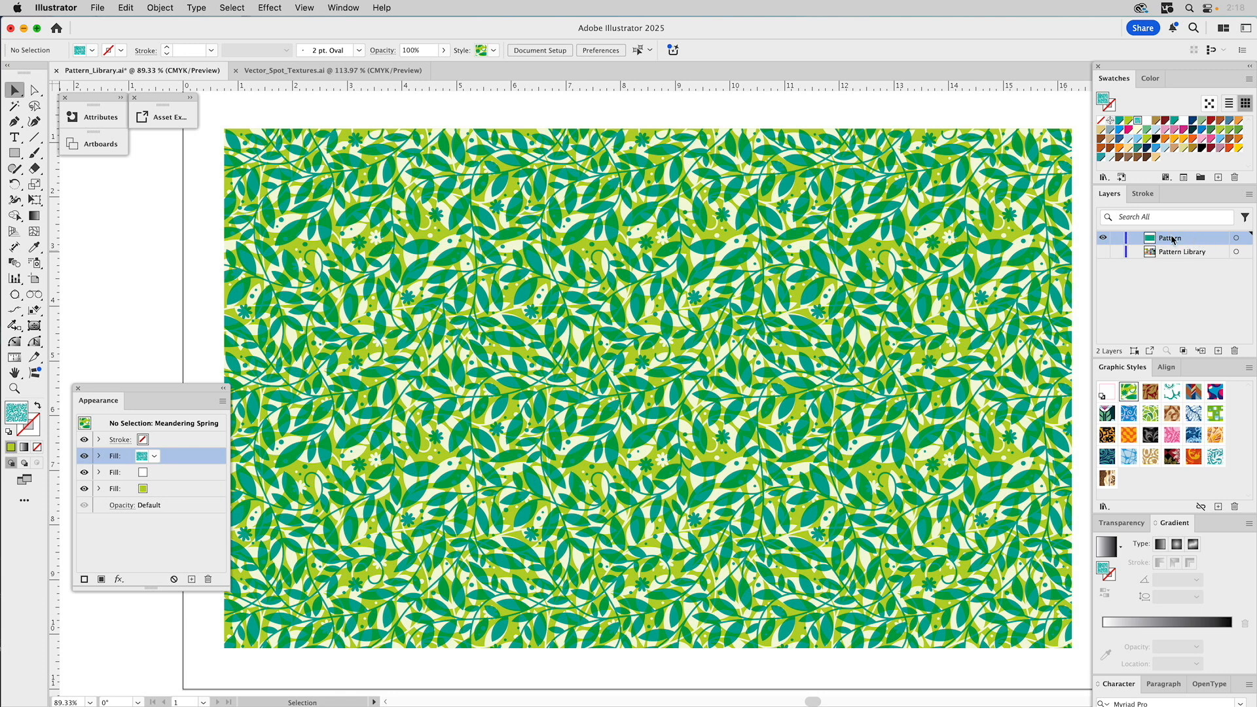
- Delete the Pattern layer with its leaf artwork and make the Pattern Library layer visible again
left_click(1236, 351)
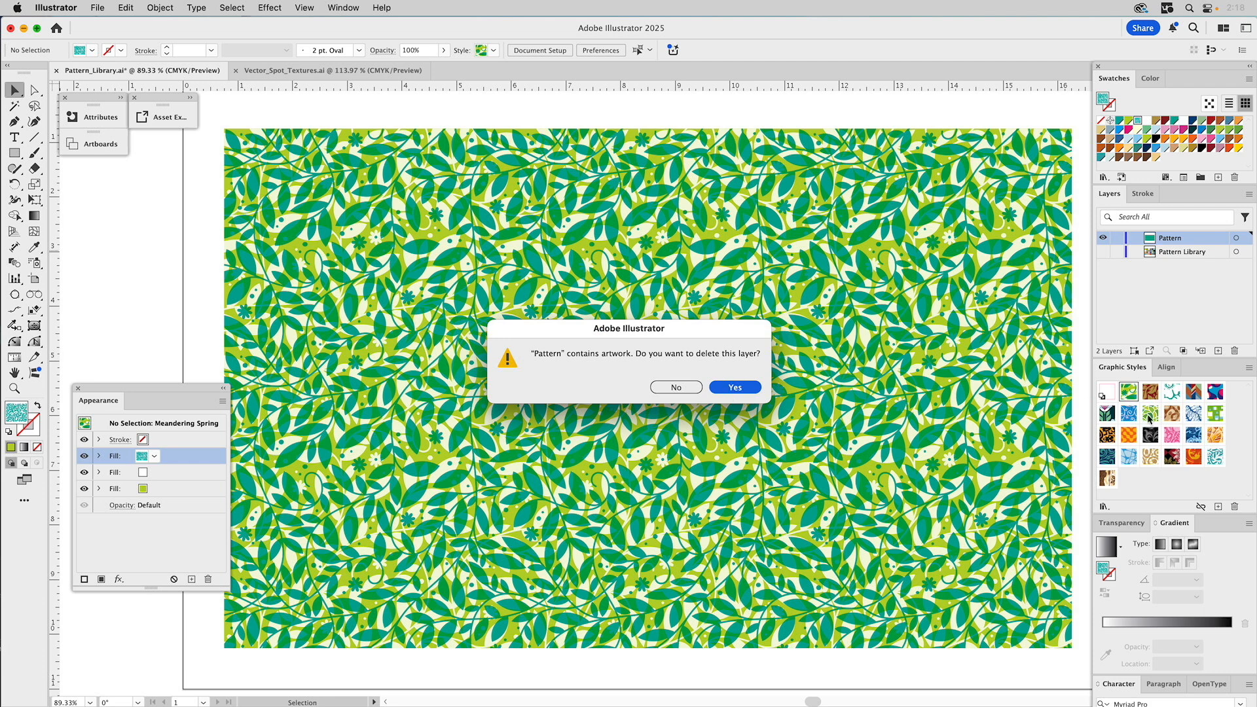
left_click(734, 389)
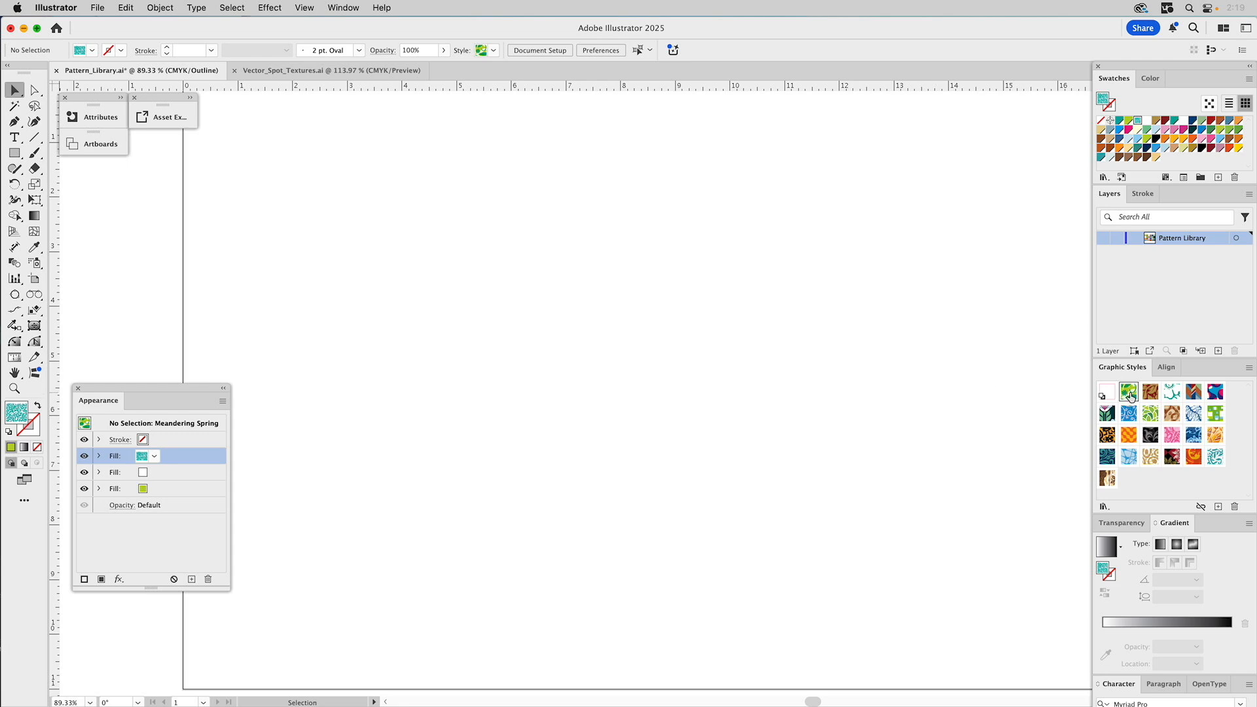
left_click(1103, 239)
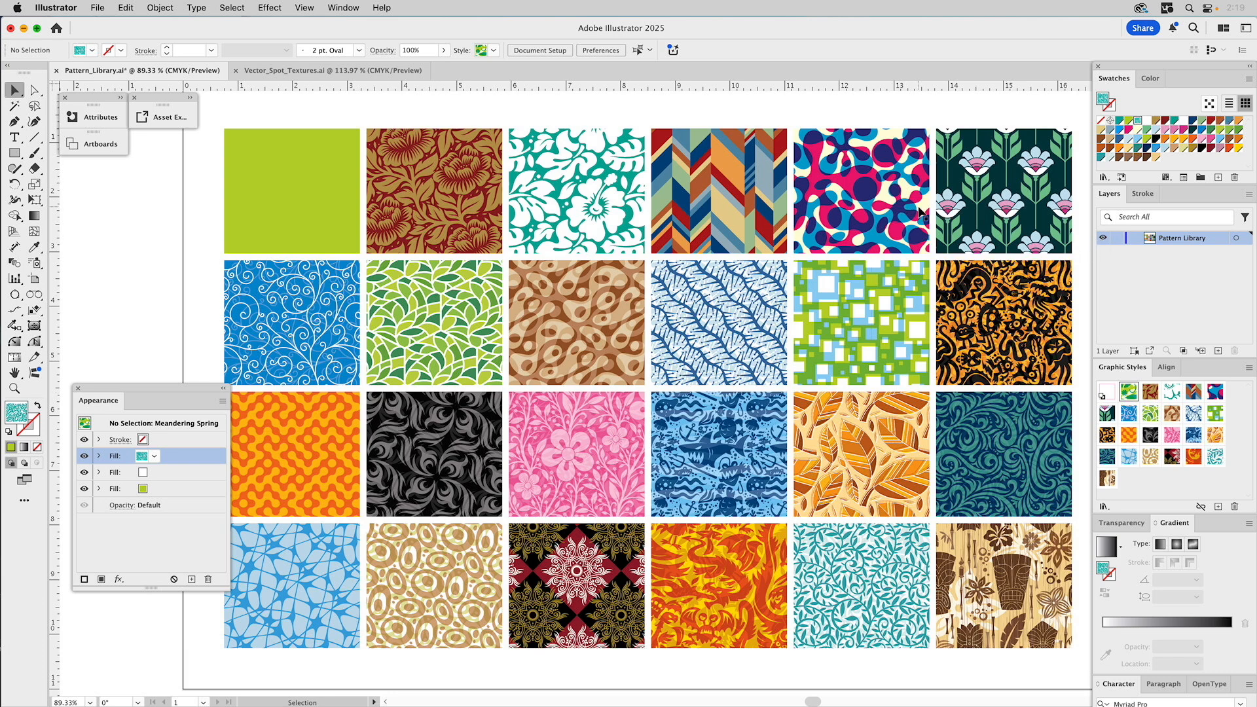
- Apply the Meandering Spring style to the top-left plain green square, then deselect it
left_click(325, 159)
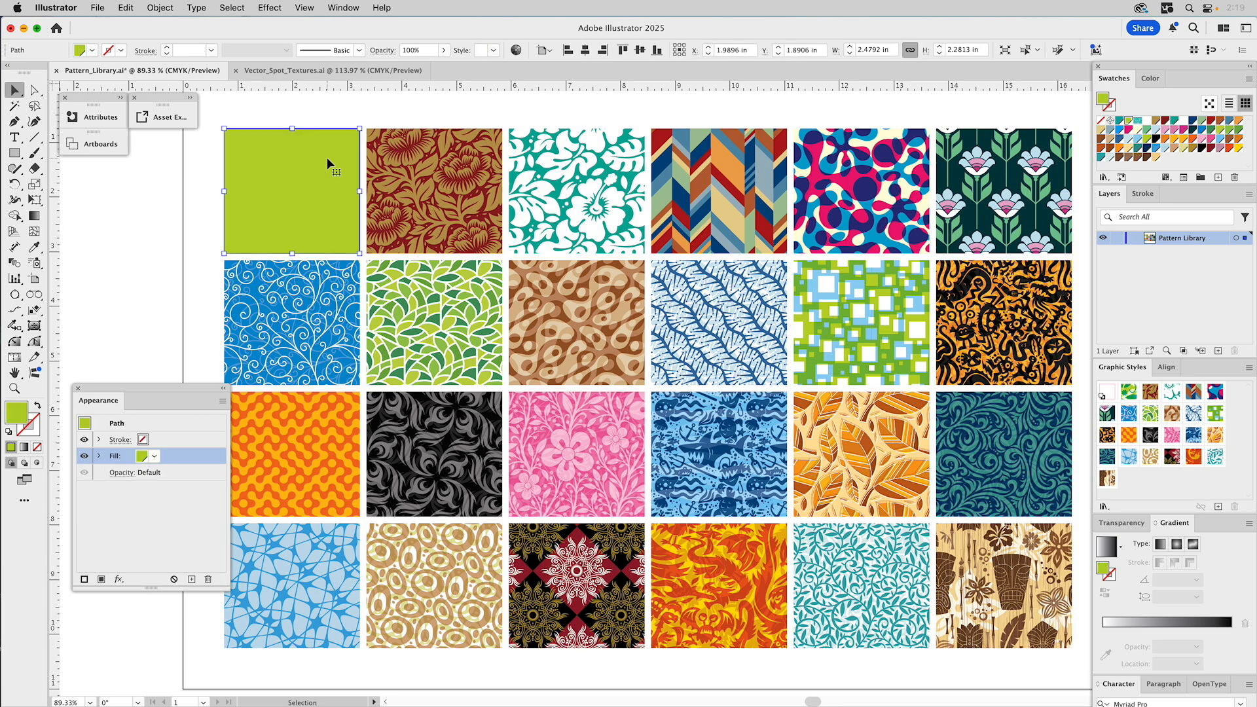
left_click(1130, 393)
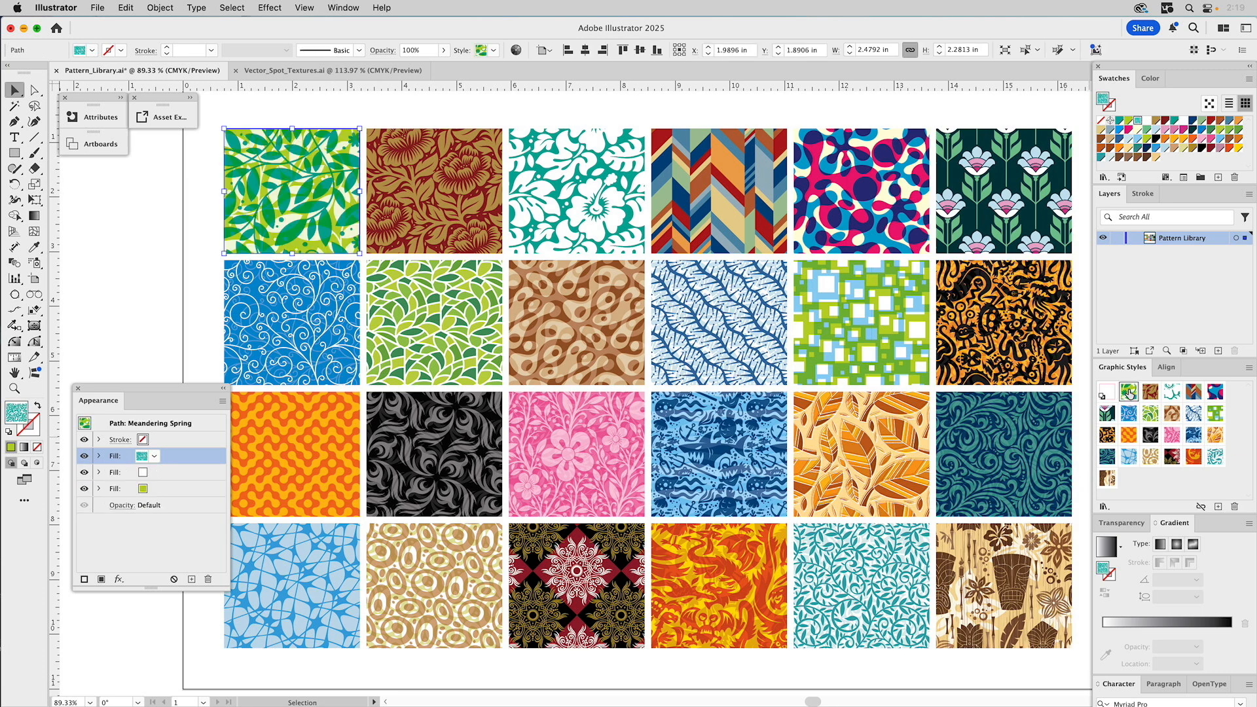
left_click(144, 194)
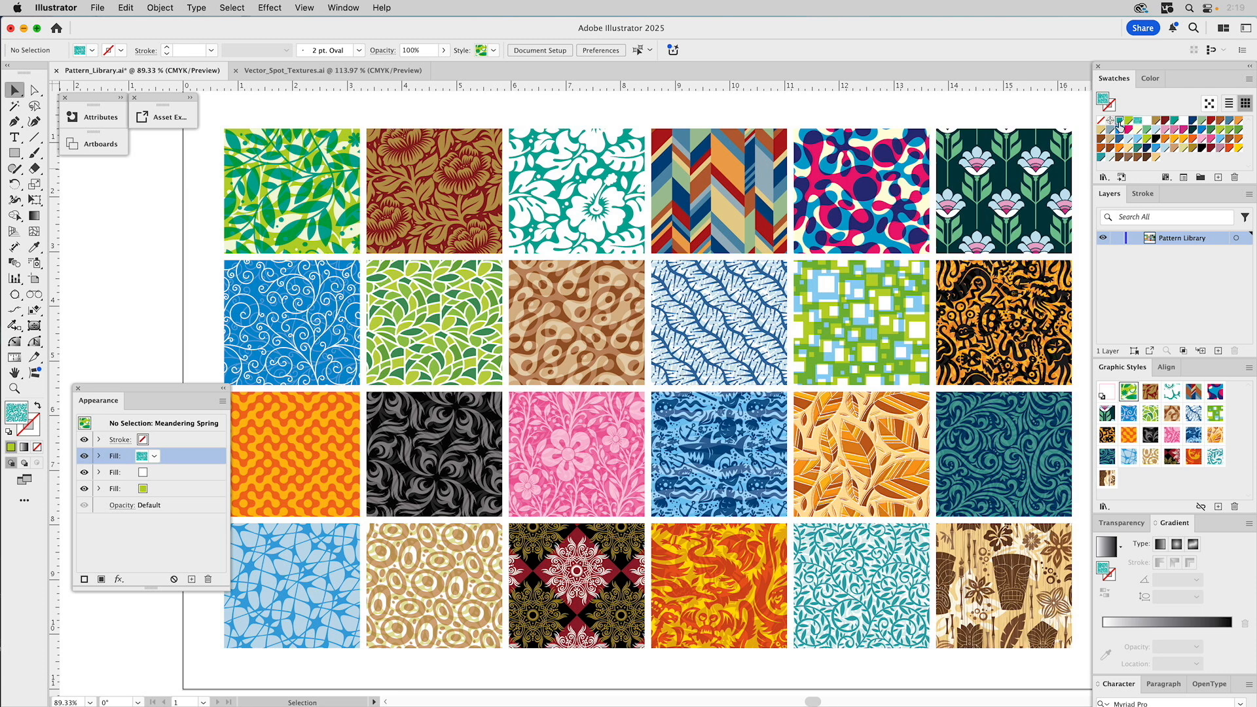
- Set the fill to solid teal, then delete the range of colour swatches and confirm
left_click(1120, 121)
left_click(1158, 160, "shift")
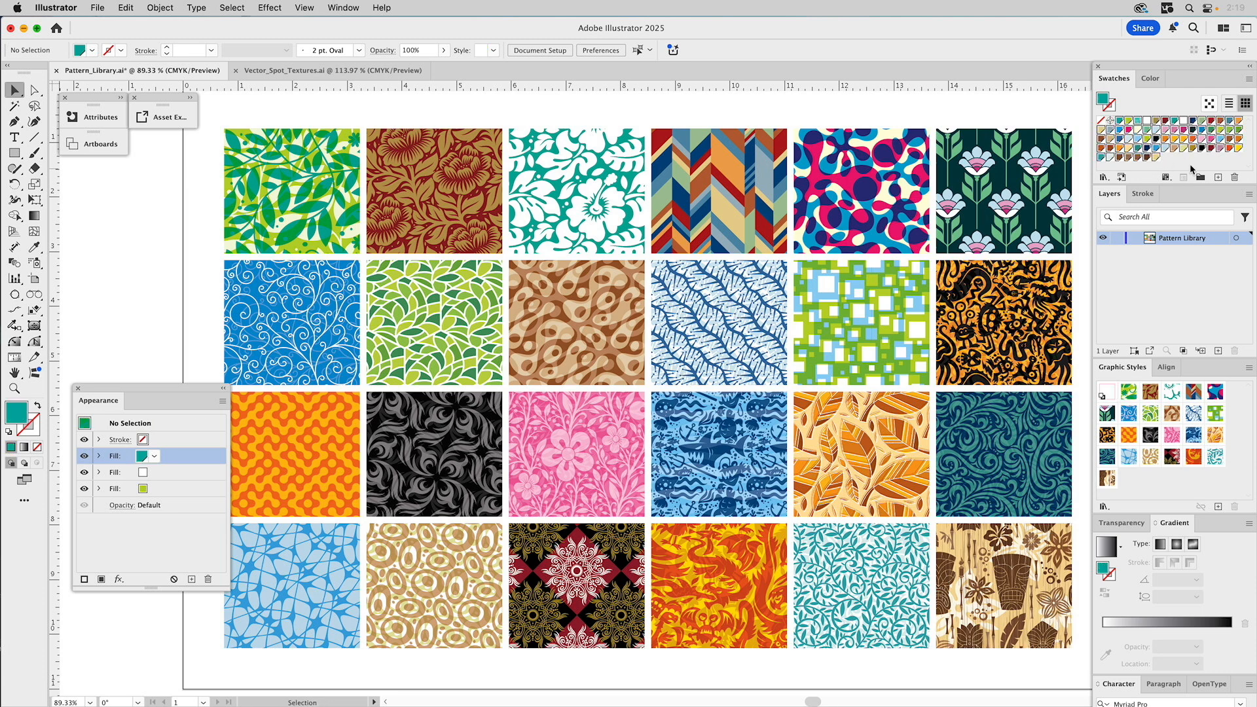
left_click(1235, 177)
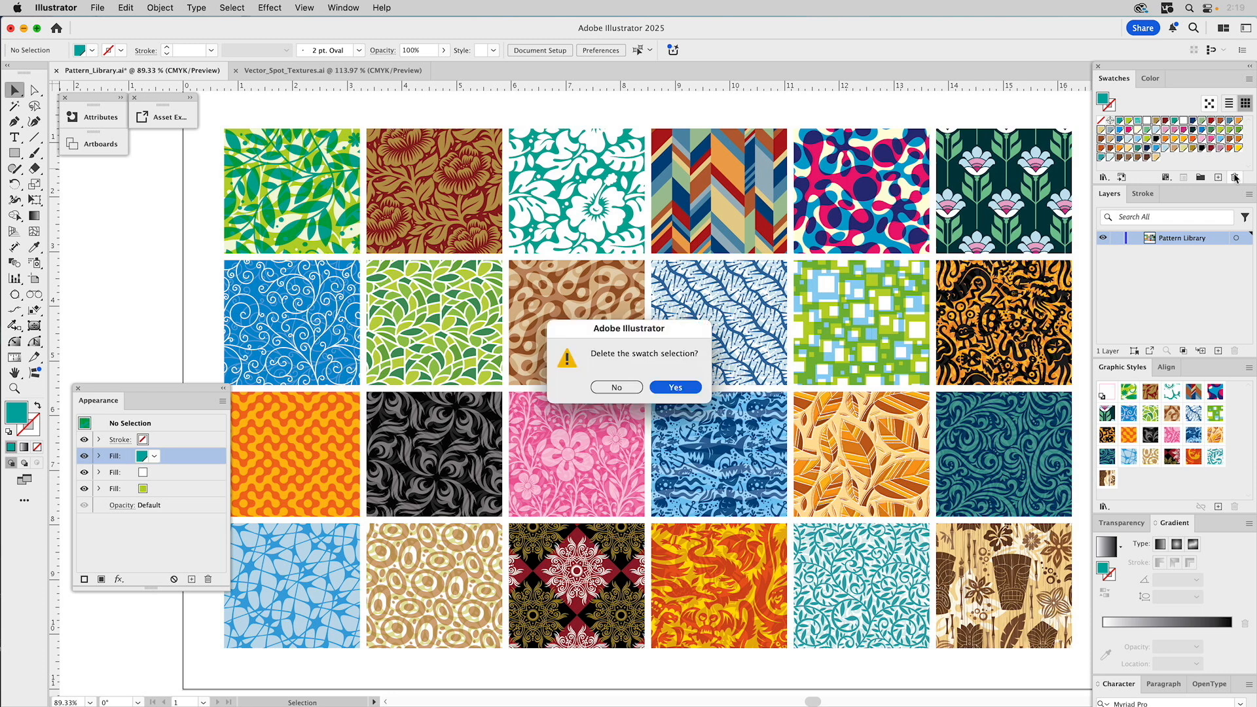
left_click(678, 389)
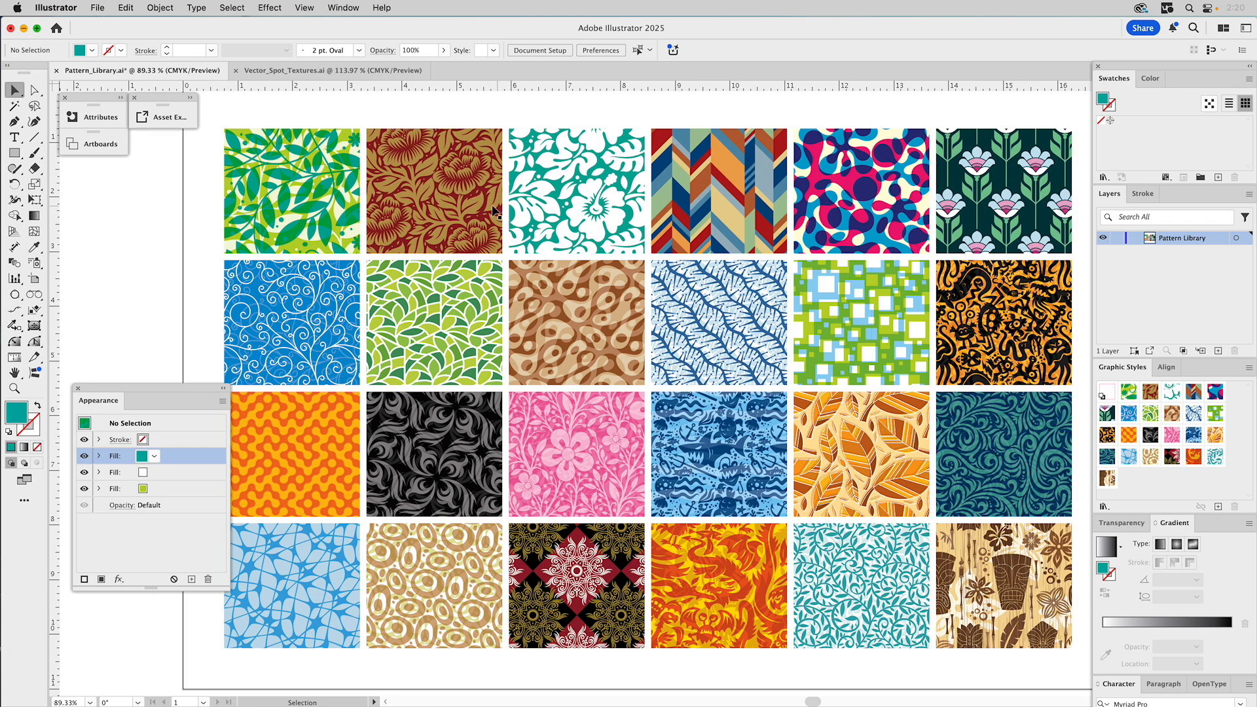
- Save the library as NEW_Pattern_Library.ai on the Desktop, accepting the Illustrator Options
left_click(96, 7)
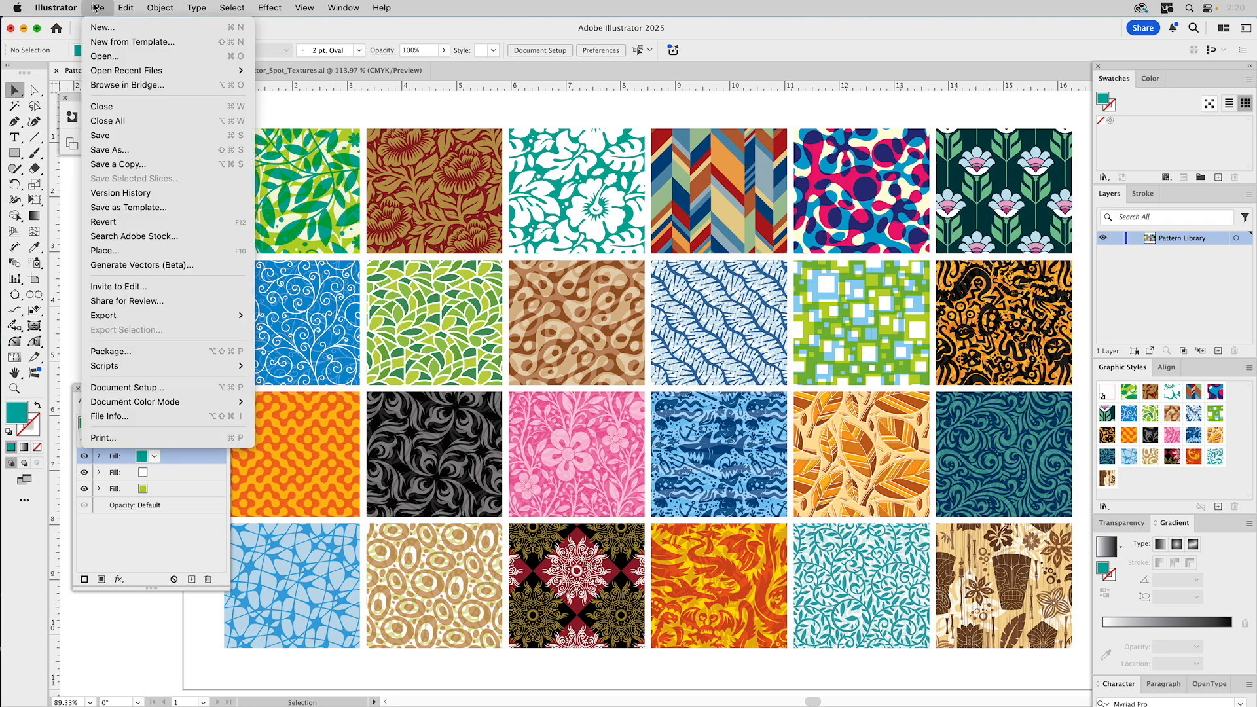
left_click(138, 155)
type("New_.ai")
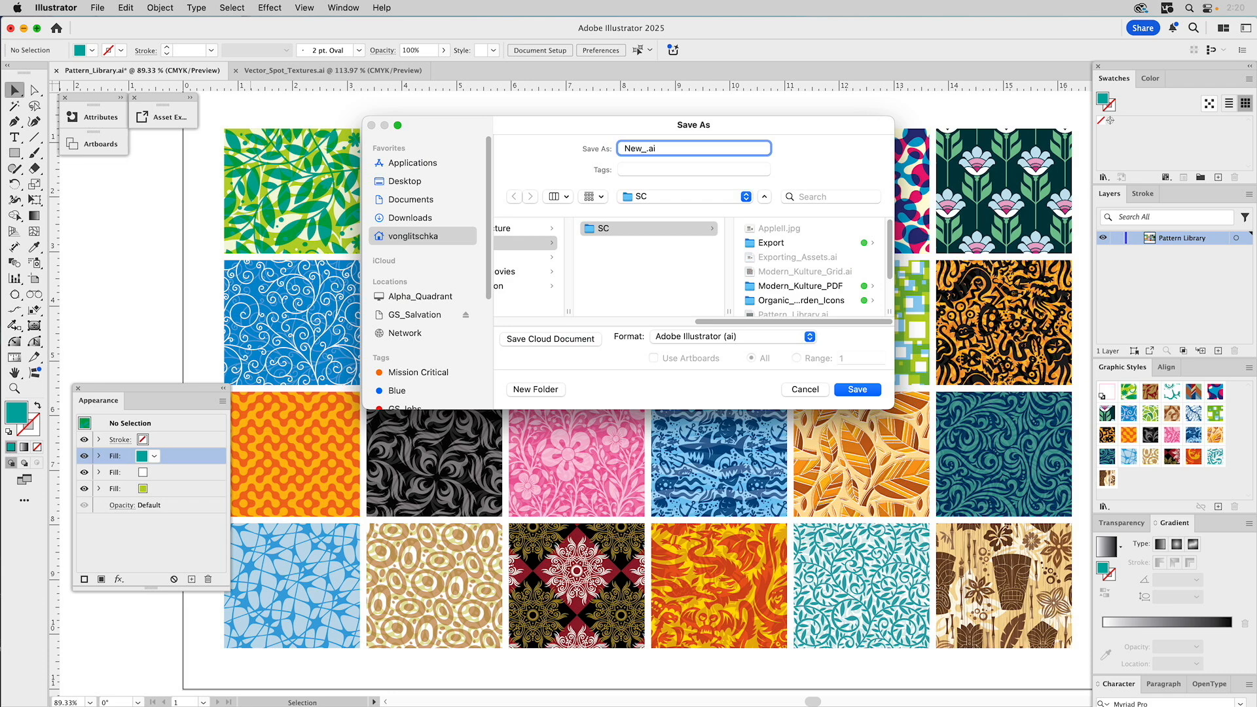
key("BackSpace")
key("BackSpace")
key("BackSpace")
type("EW_Pattern_Library")
left_click(406, 180)
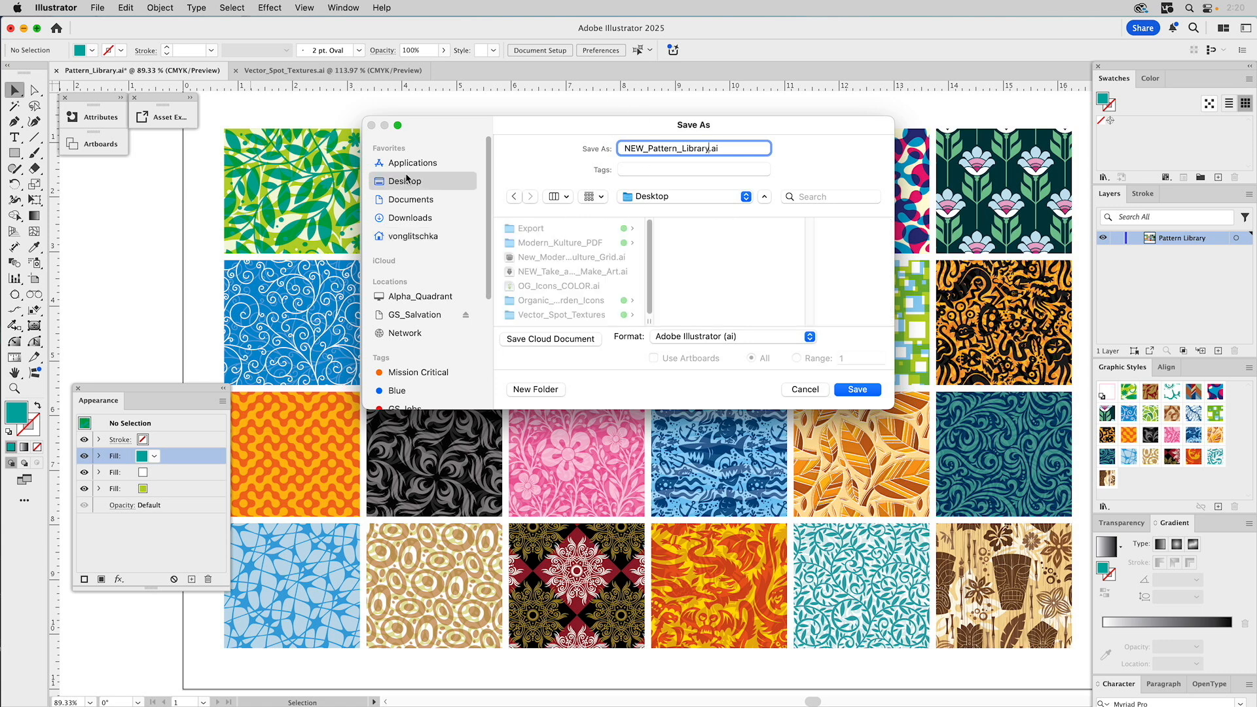
left_click(863, 390)
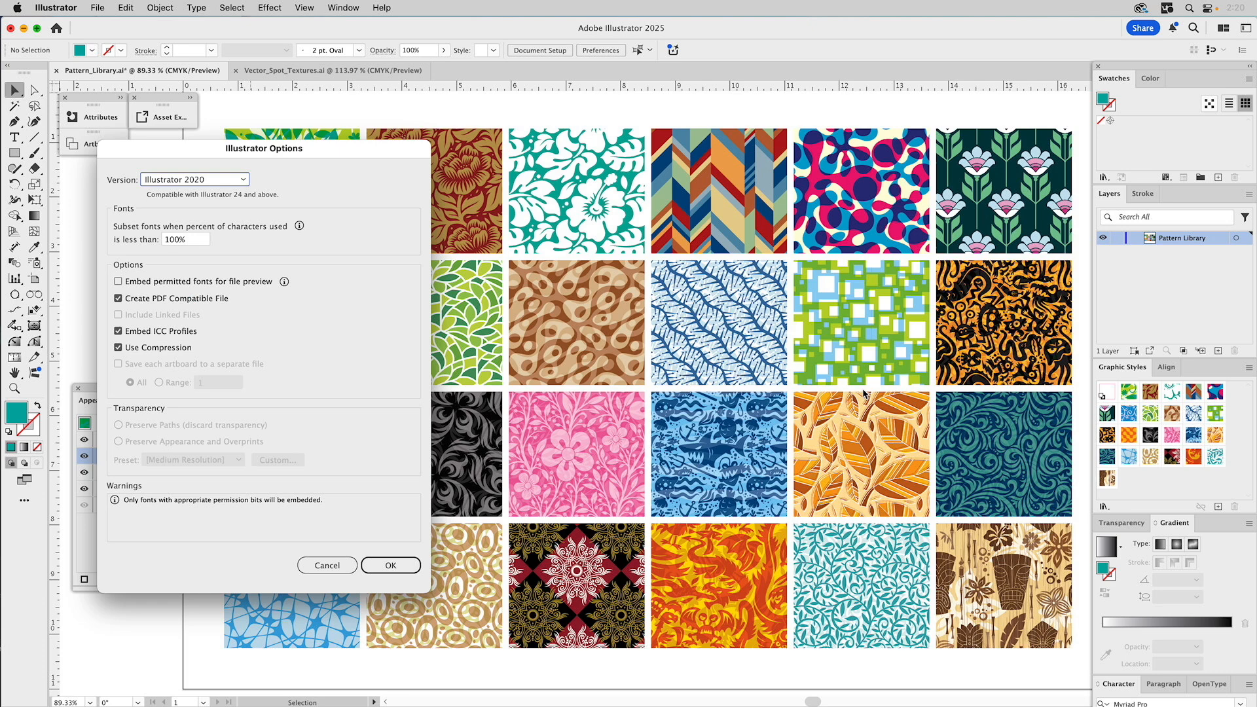
left_click(400, 567)
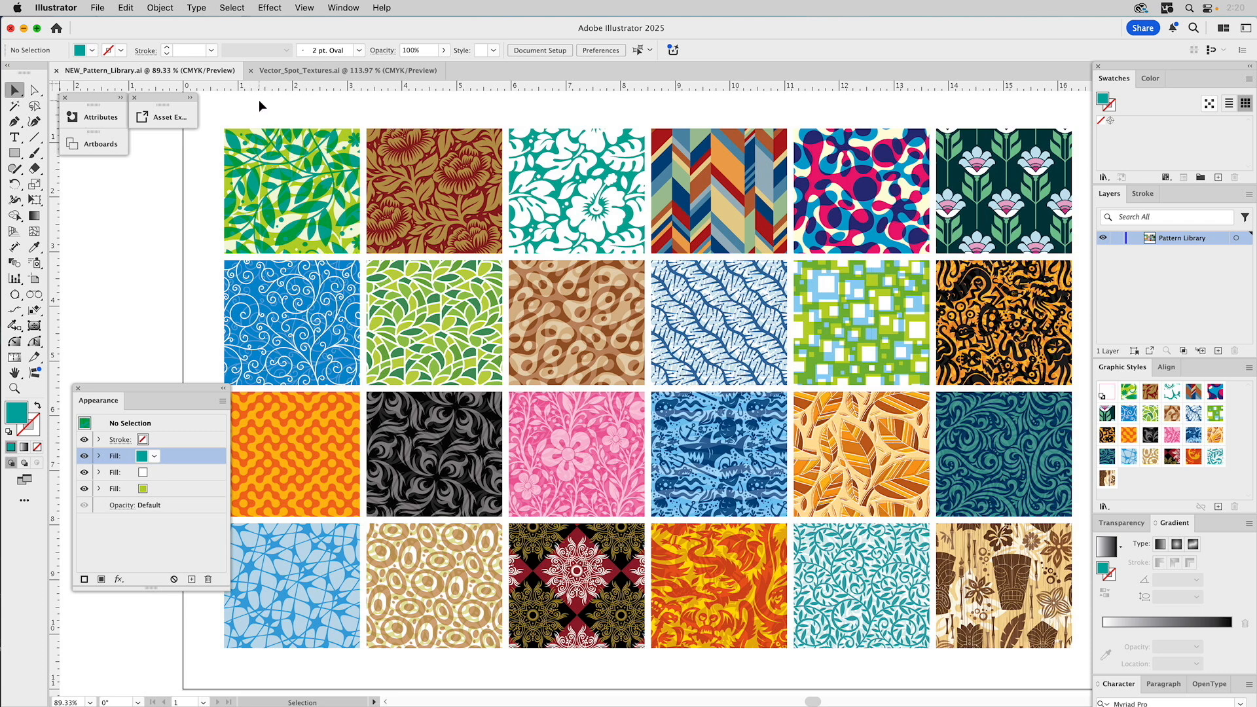
- Delete all 24 pattern tiles and draw a large teal rectangle across the artboard
key("super+a")
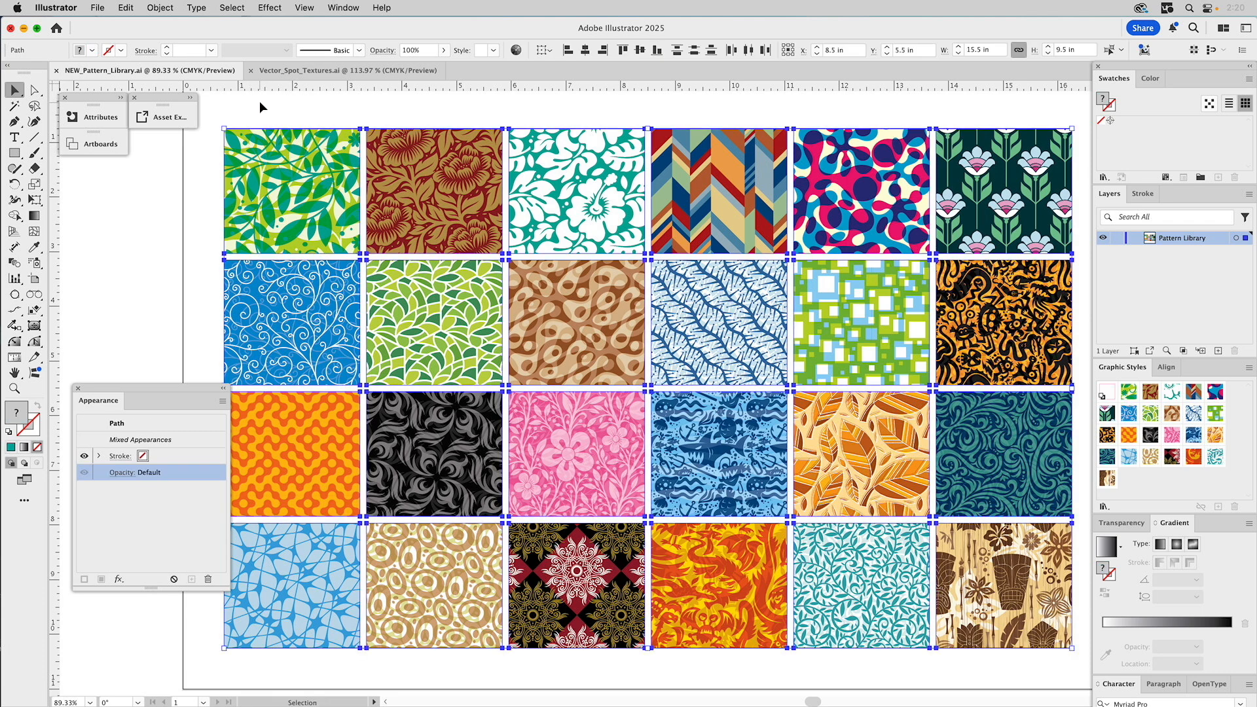
key("Delete")
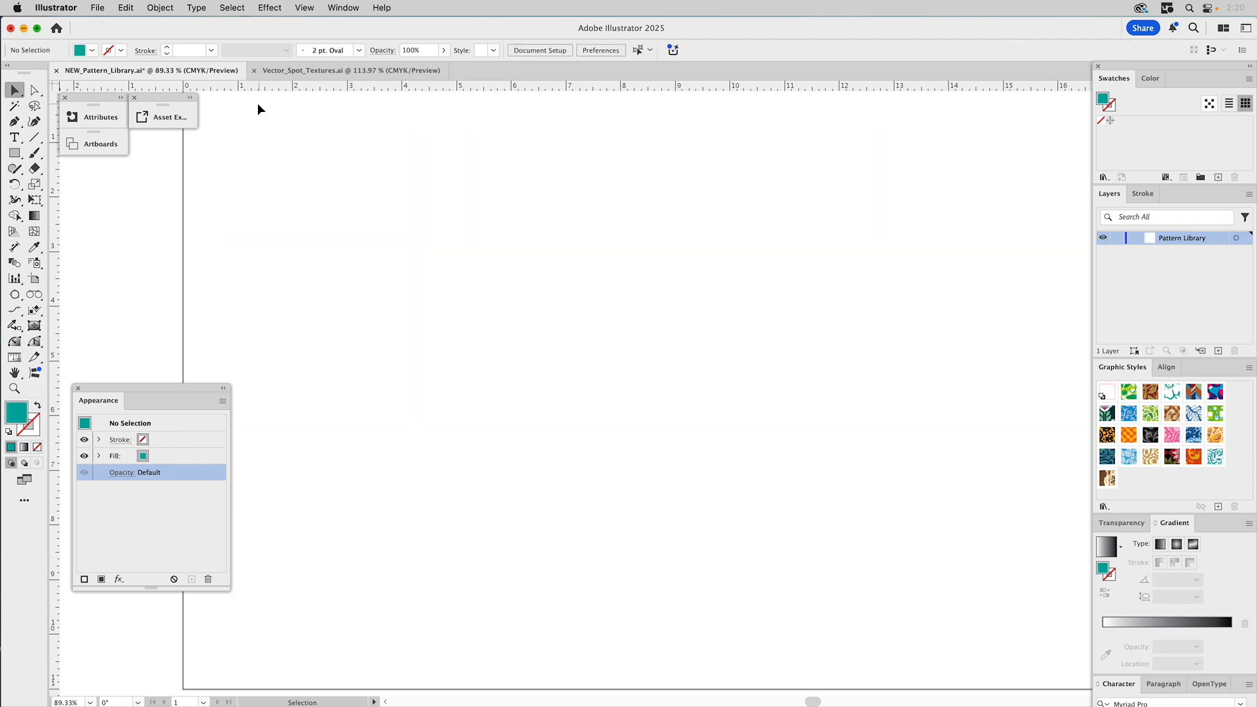
left_click(14, 154)
mouse_move(331, 180)
left_mouse_down()
mouse_move(424, 292)
mouse_move(907, 569)
mouse_move(969, 578)
left_mouse_up()
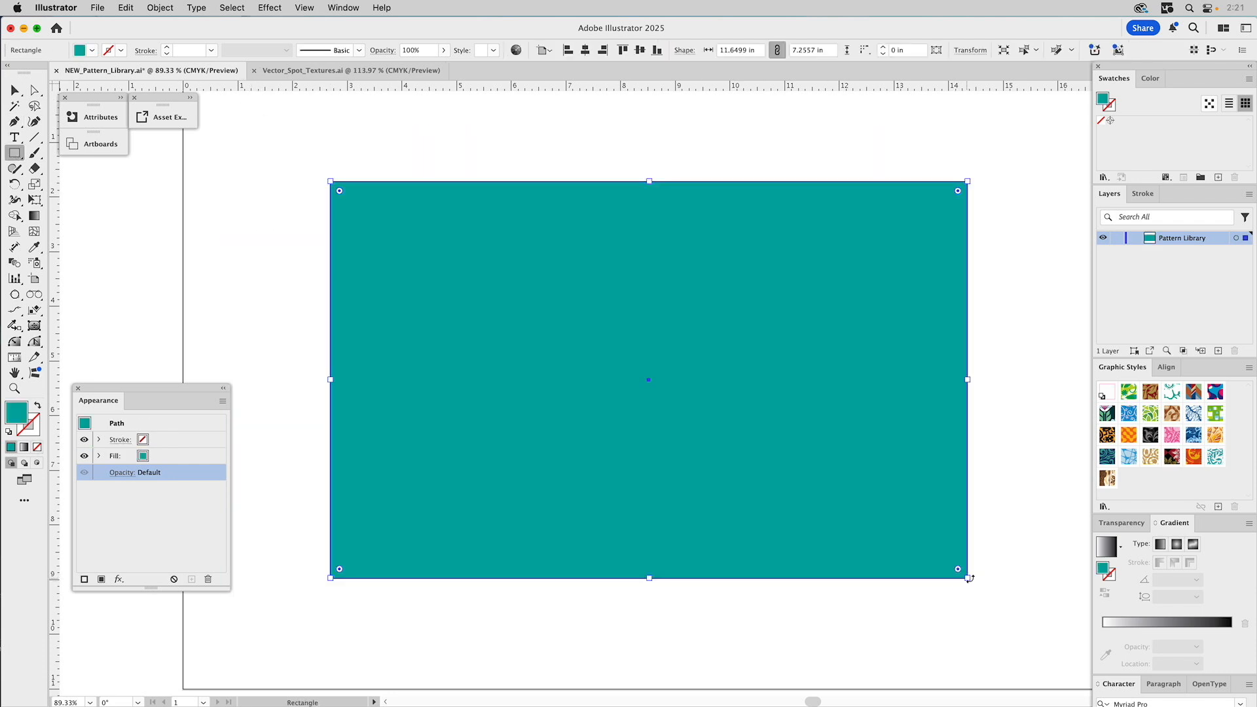
- Try Linear Blossom, Garden Walk, Thistle, Funkodelic and other styles, then close without saving
left_click(1107, 415)
left_click(1107, 457)
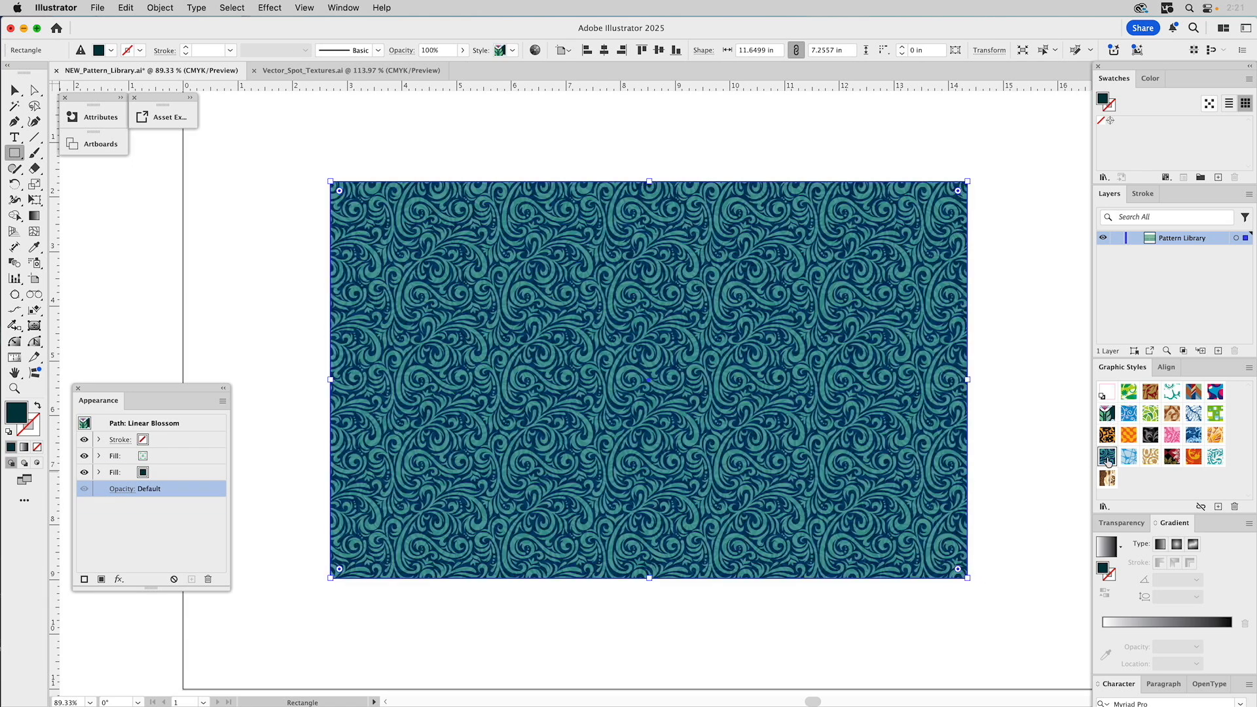
left_click(1108, 436)
left_click(1151, 435)
left_click(1152, 414)
left_click(1172, 415)
left_click(1194, 414)
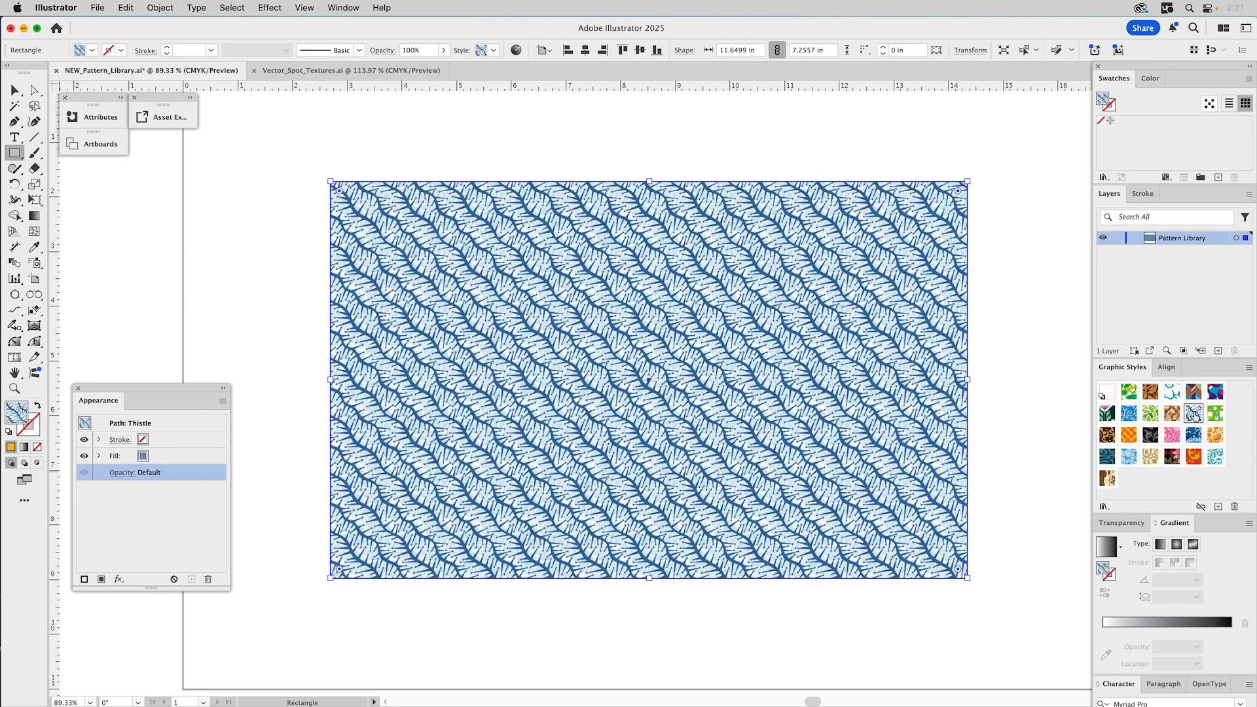
left_click(1216, 393)
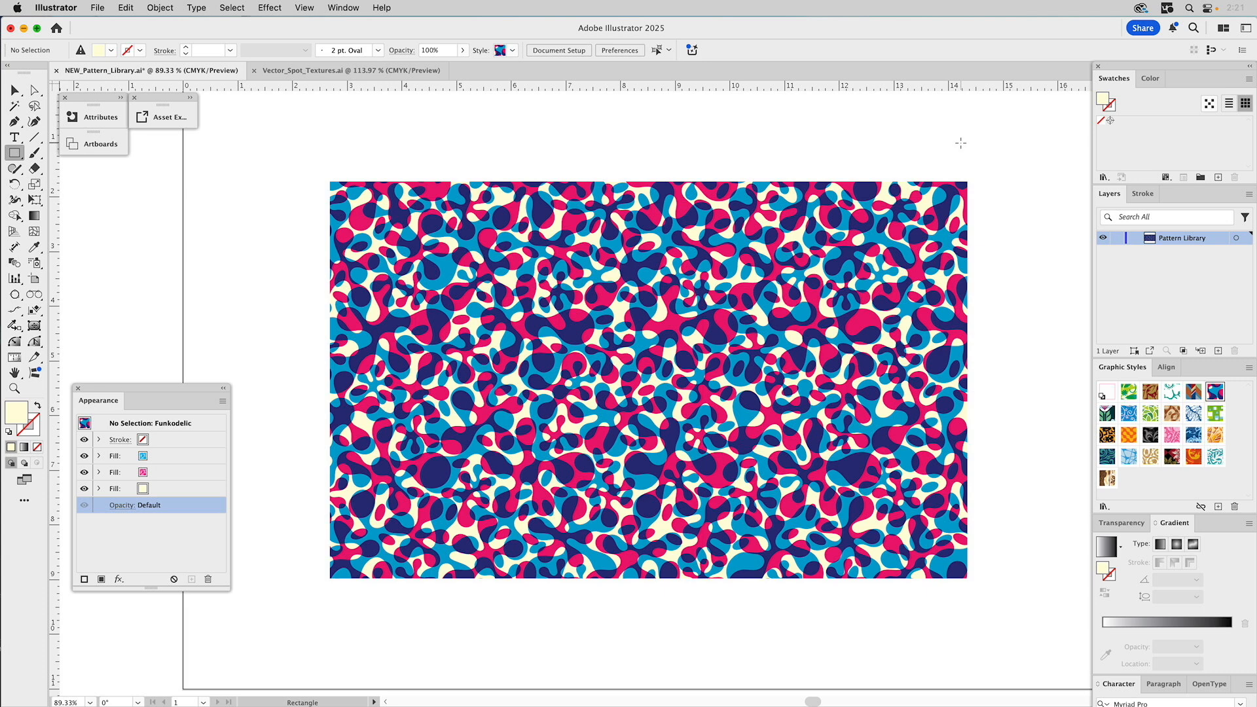
left_click(57, 70)
left_click(628, 394)
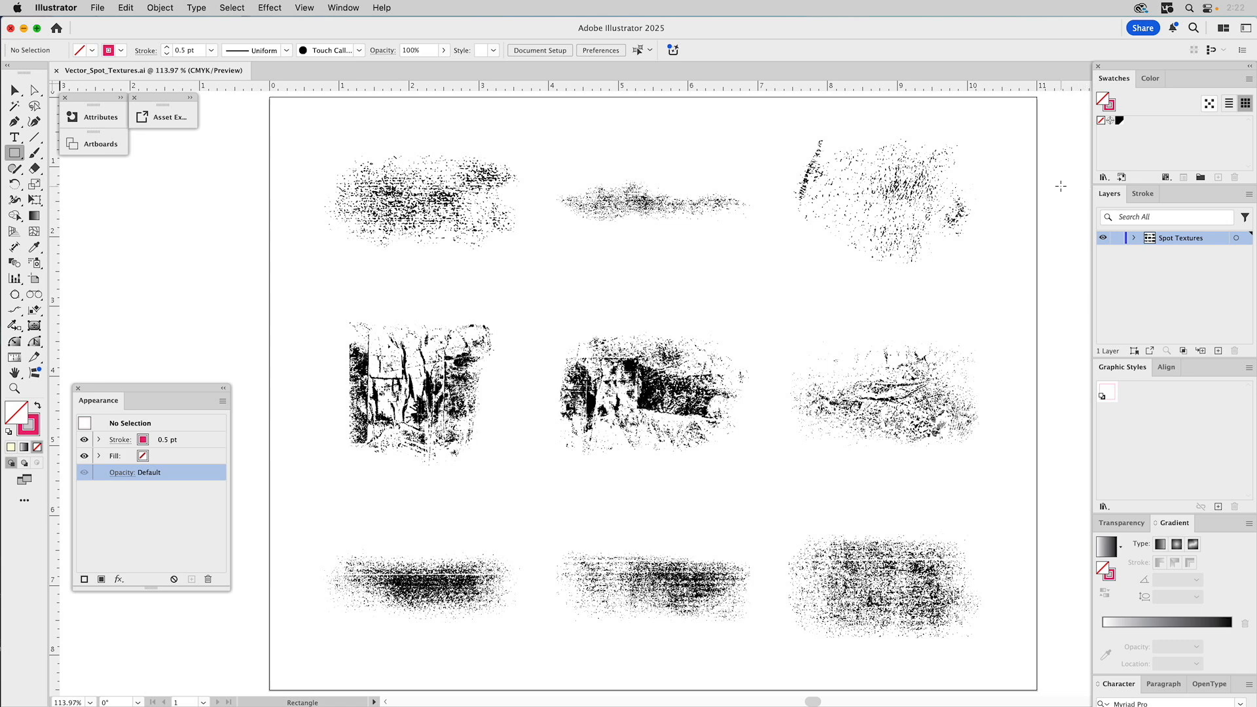
- With the Selection tool, read the top-row texture notes: Abrasive1, Abrasive2 and Abrasive3
left_click(120, 98)
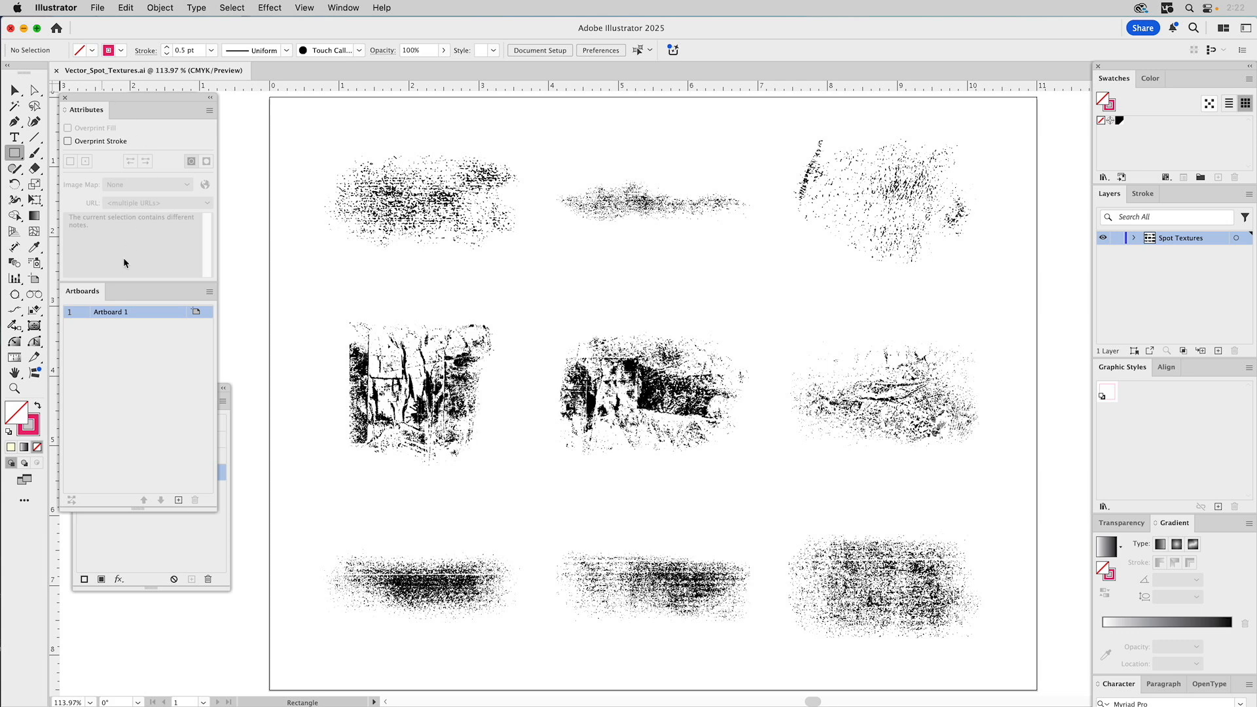
key("v")
left_click(404, 197)
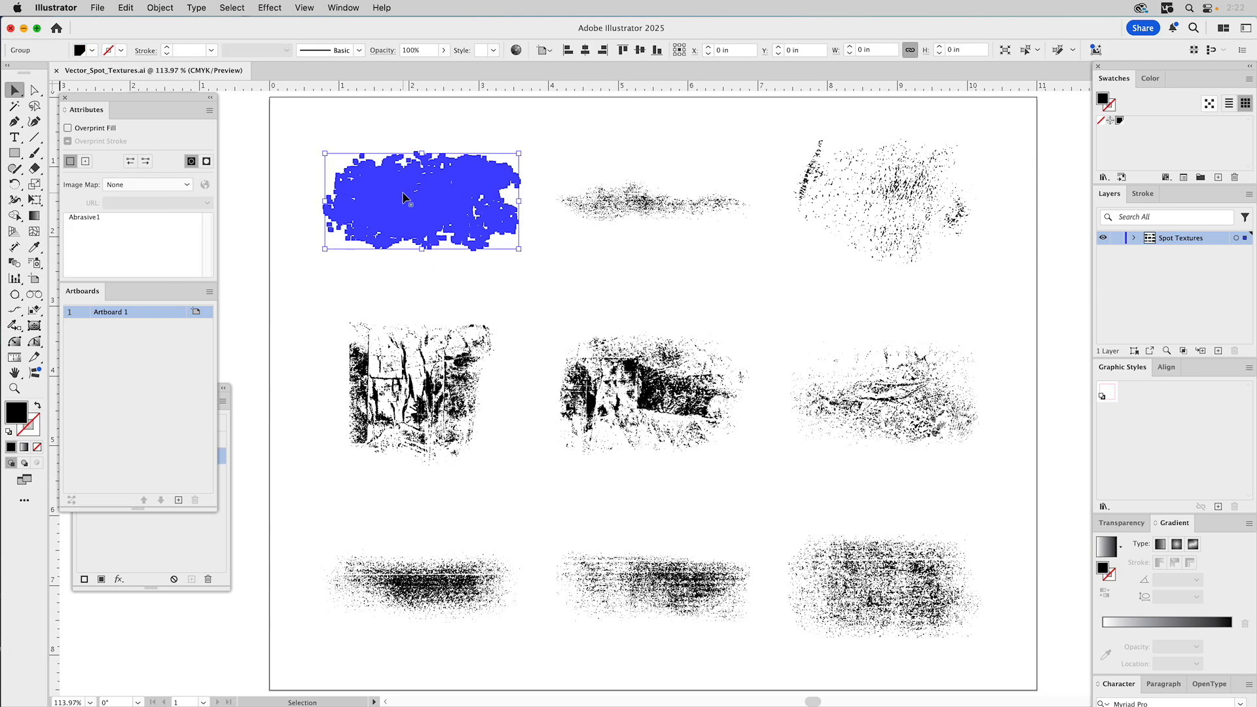
left_click(615, 204)
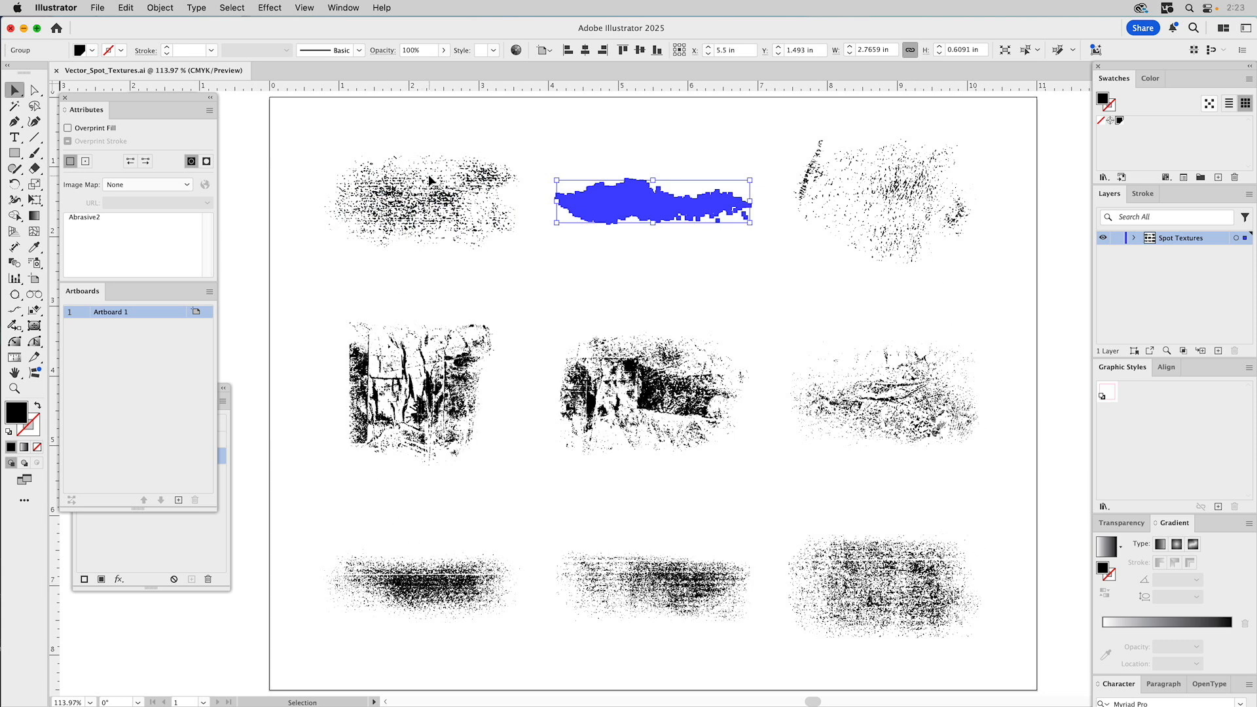
left_click(838, 186)
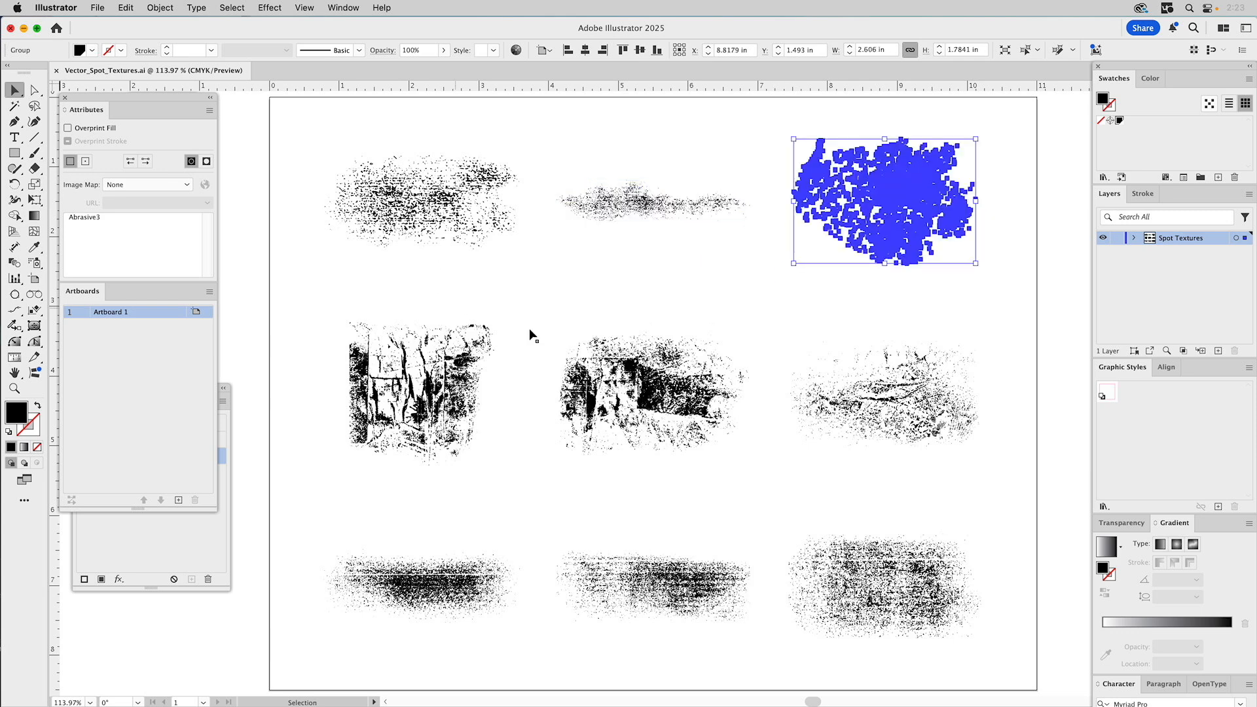
left_click(280, 178)
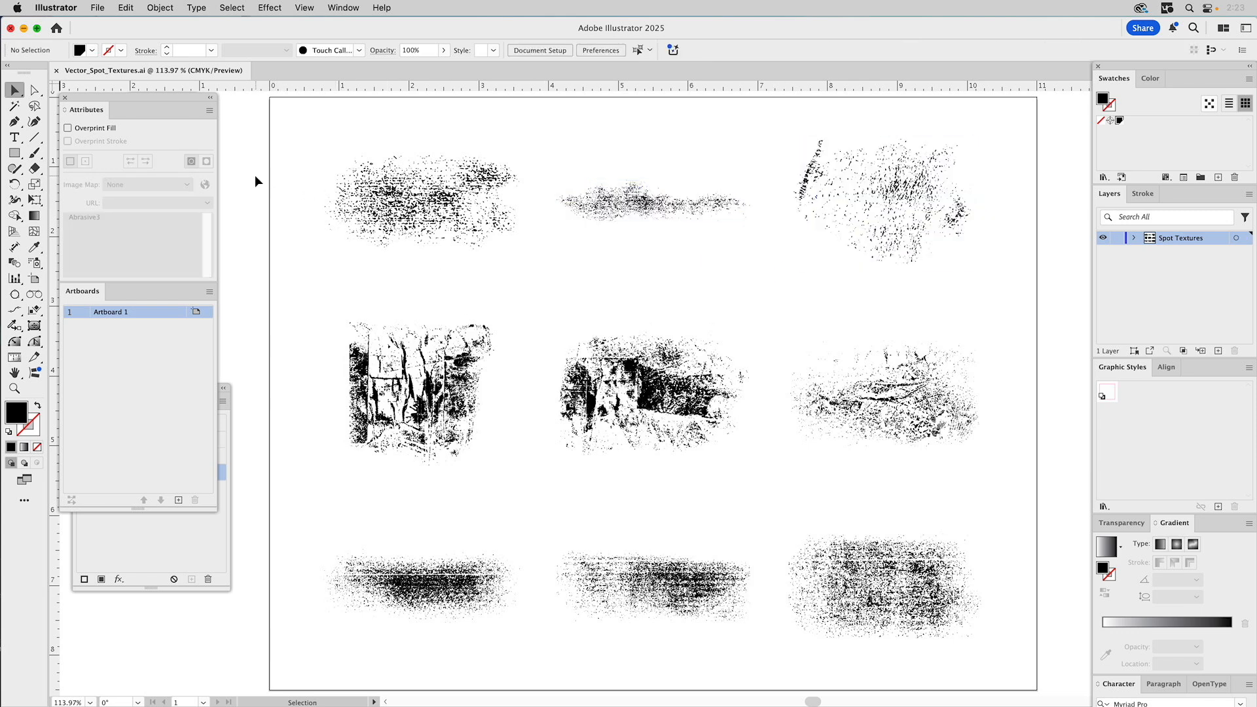
- List the nine groups in the Spot Textures layer and check the bottom-row notes Bad1–Bad3
left_click(1134, 239)
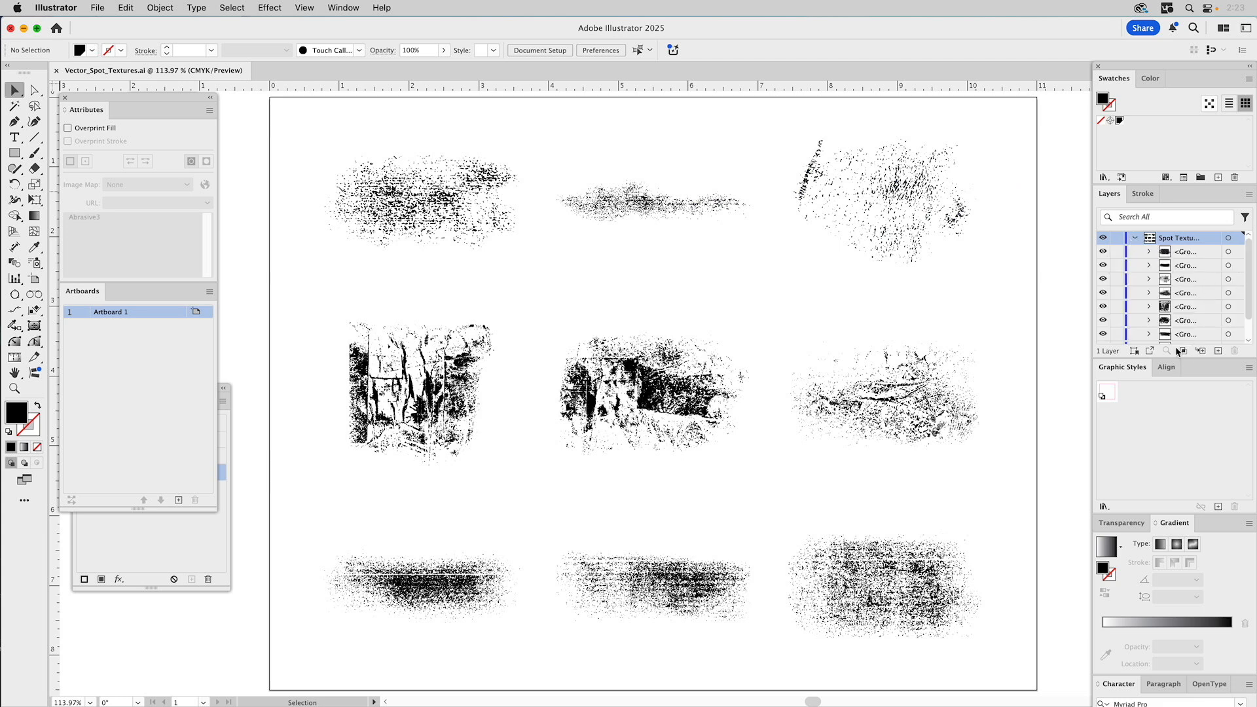
left_click_drag(1165, 357, 1155, 421)
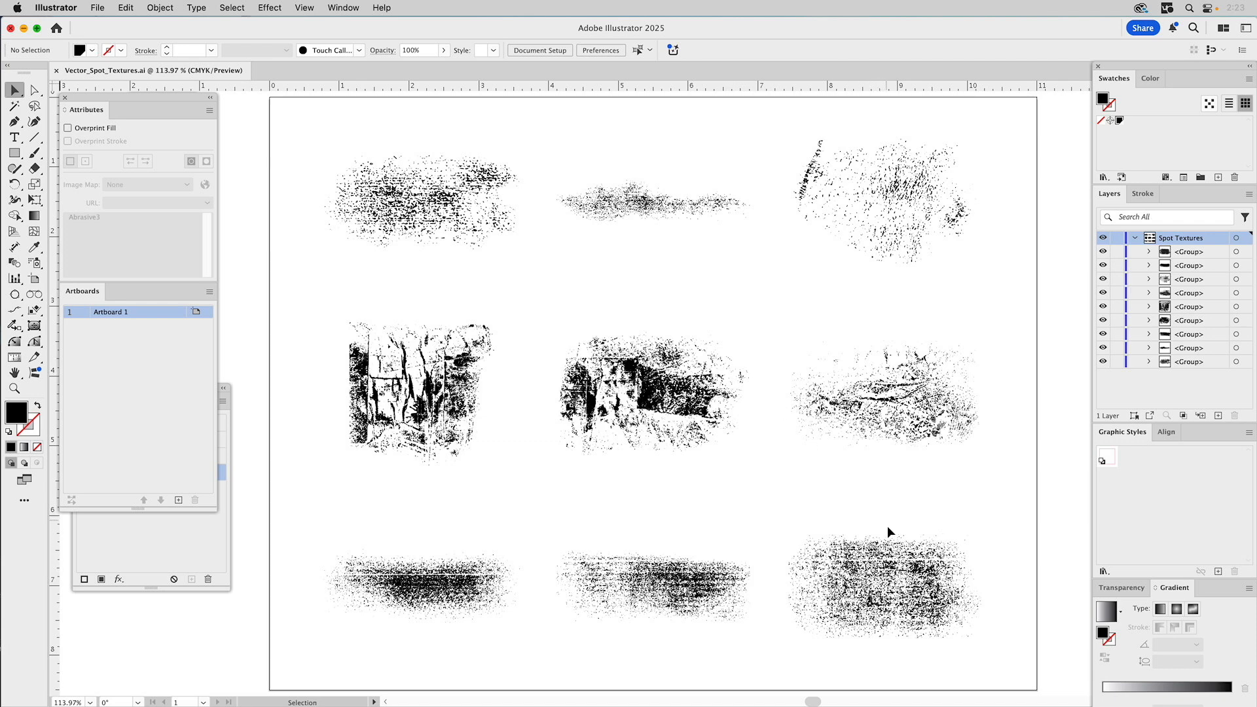
left_click(920, 568)
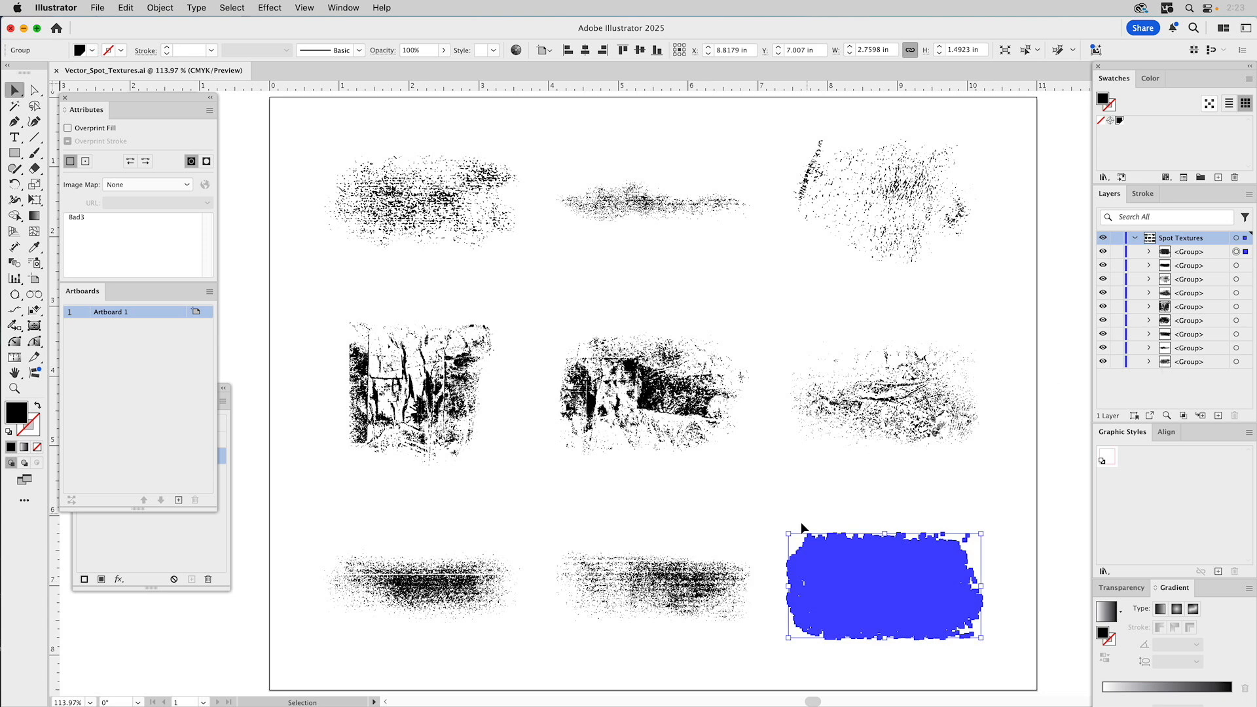
left_click(688, 575)
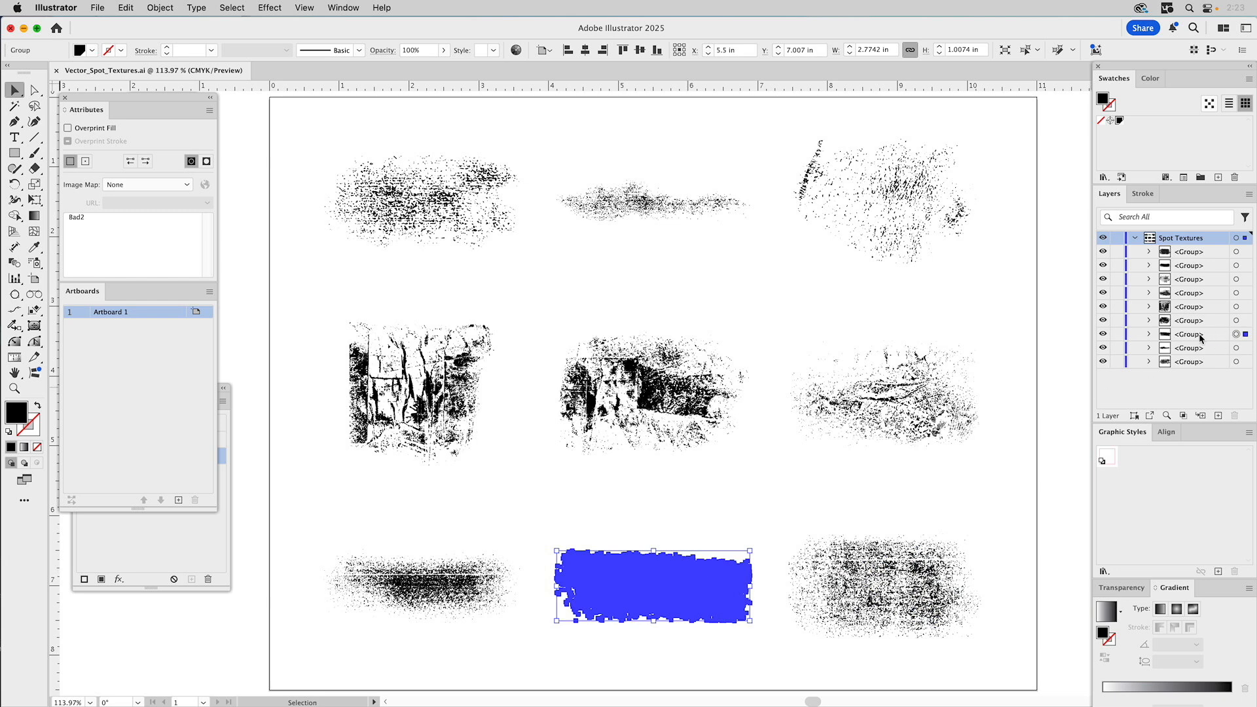
left_click(445, 580)
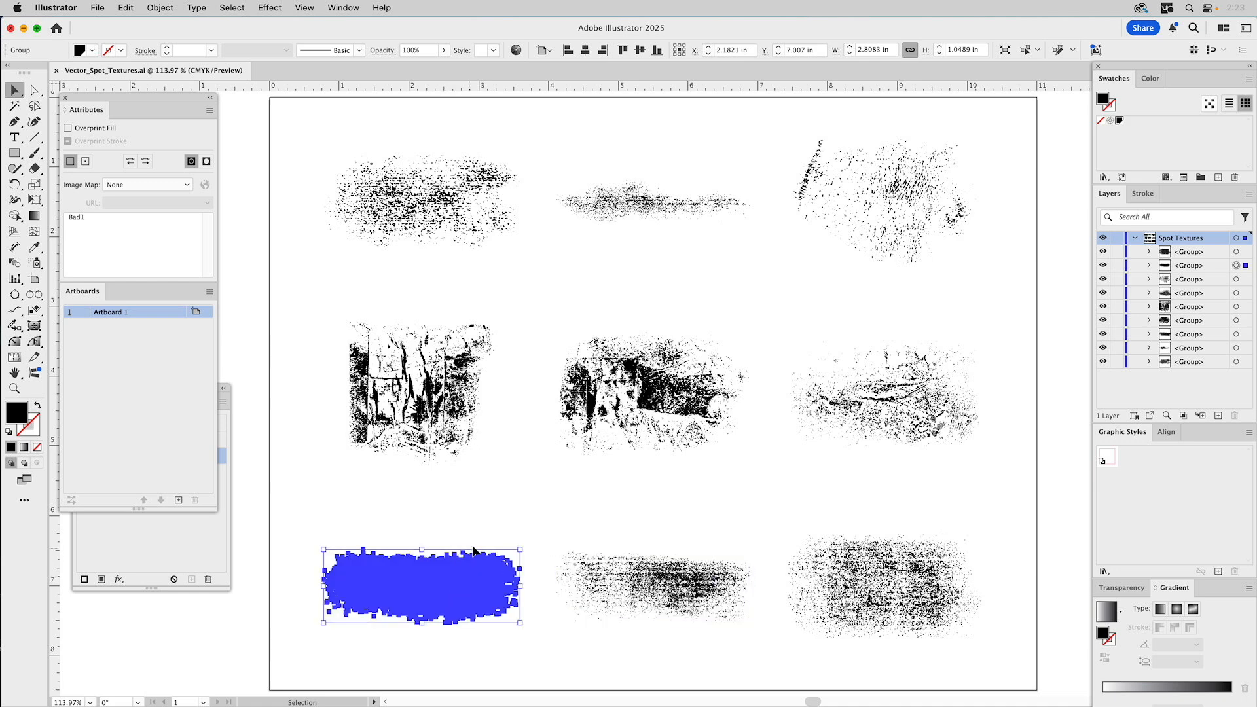
- Check the middle-row notes Artifact1–Artifact3 and the top-right Abrasive3, then deselect
left_click(925, 395)
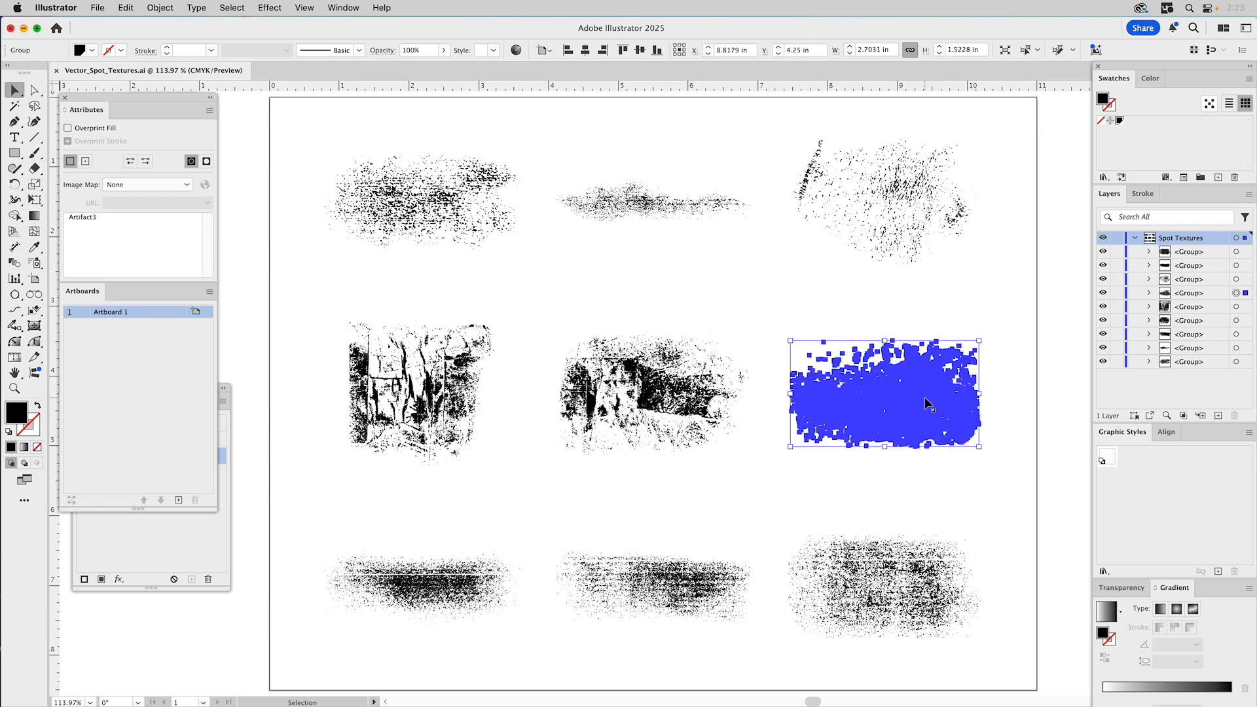
left_click(683, 393)
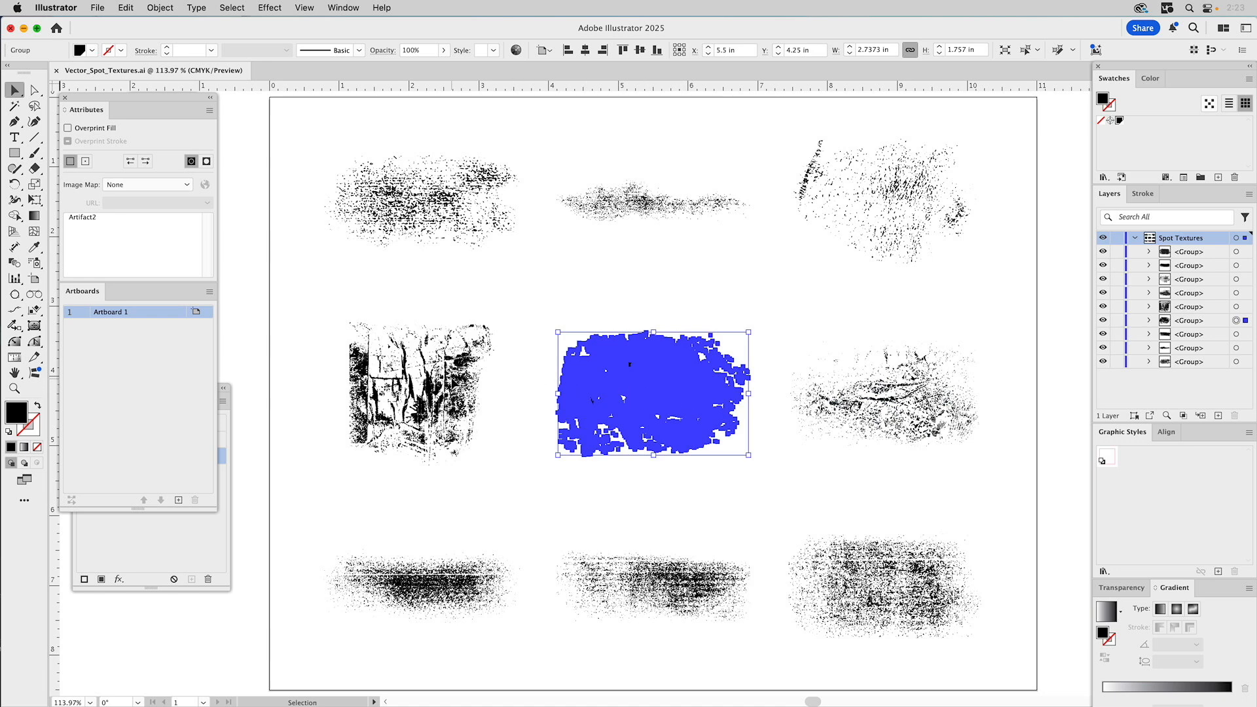
left_click(450, 376)
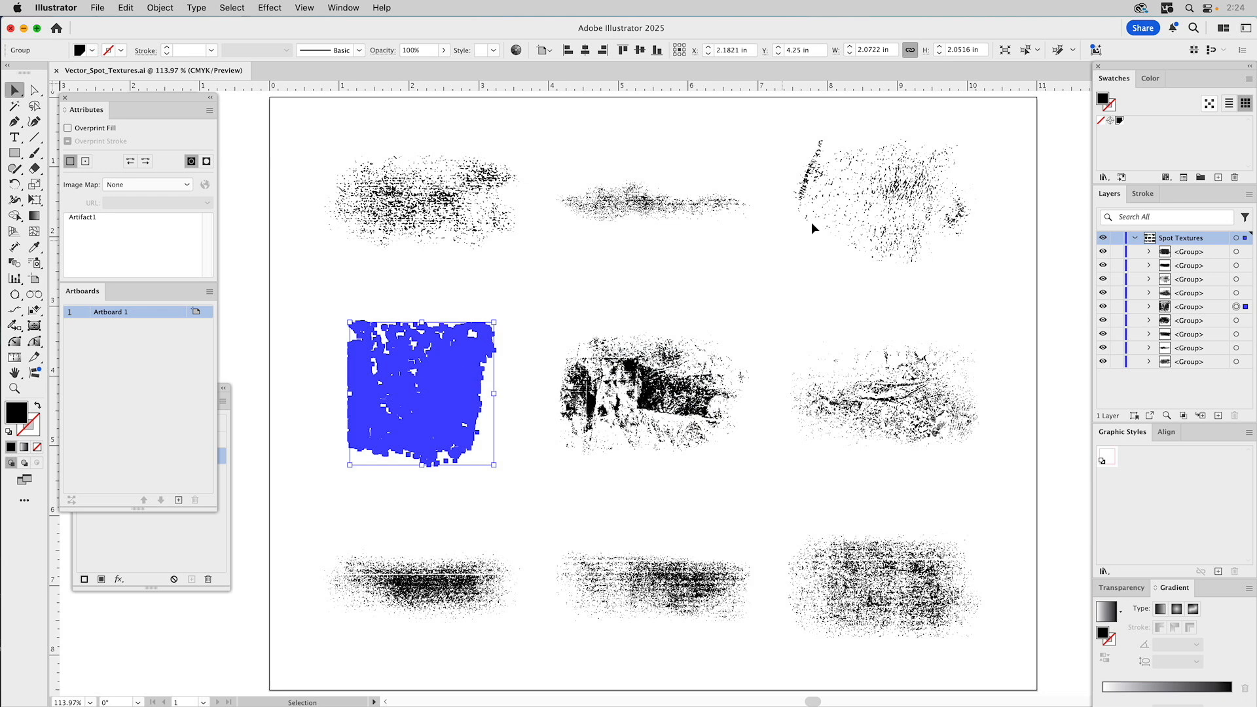
left_click(889, 175)
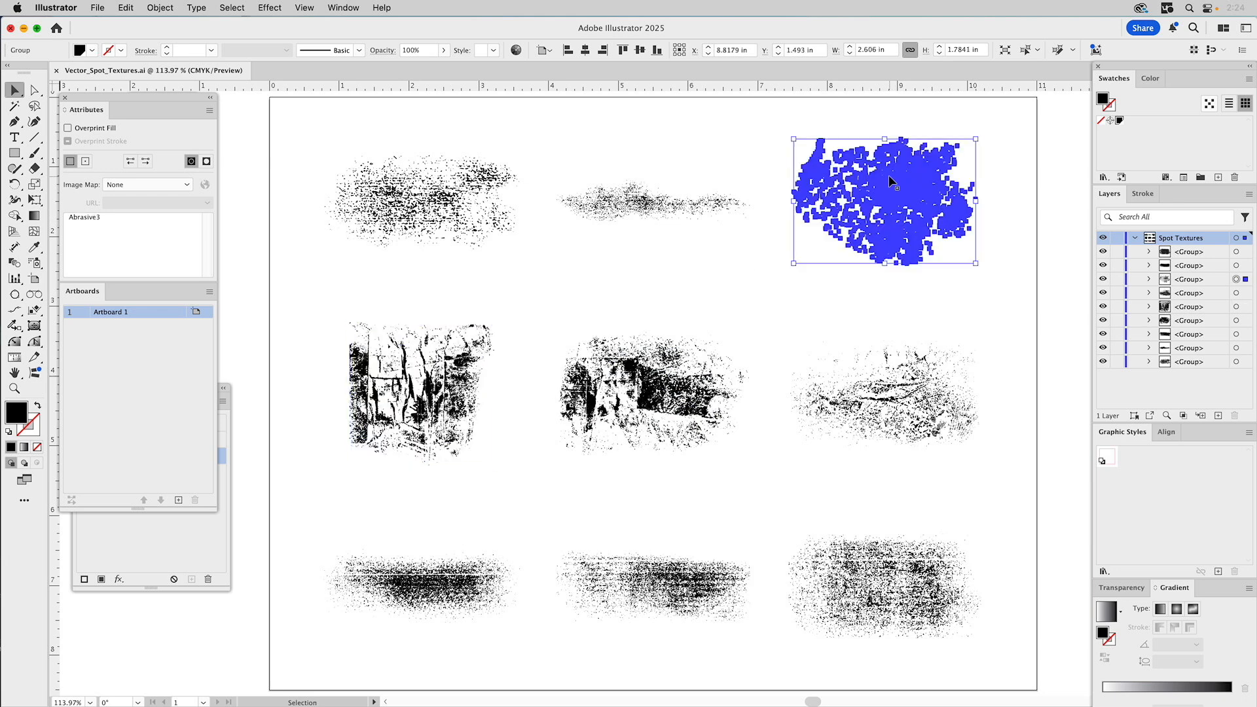
left_click(1057, 255)
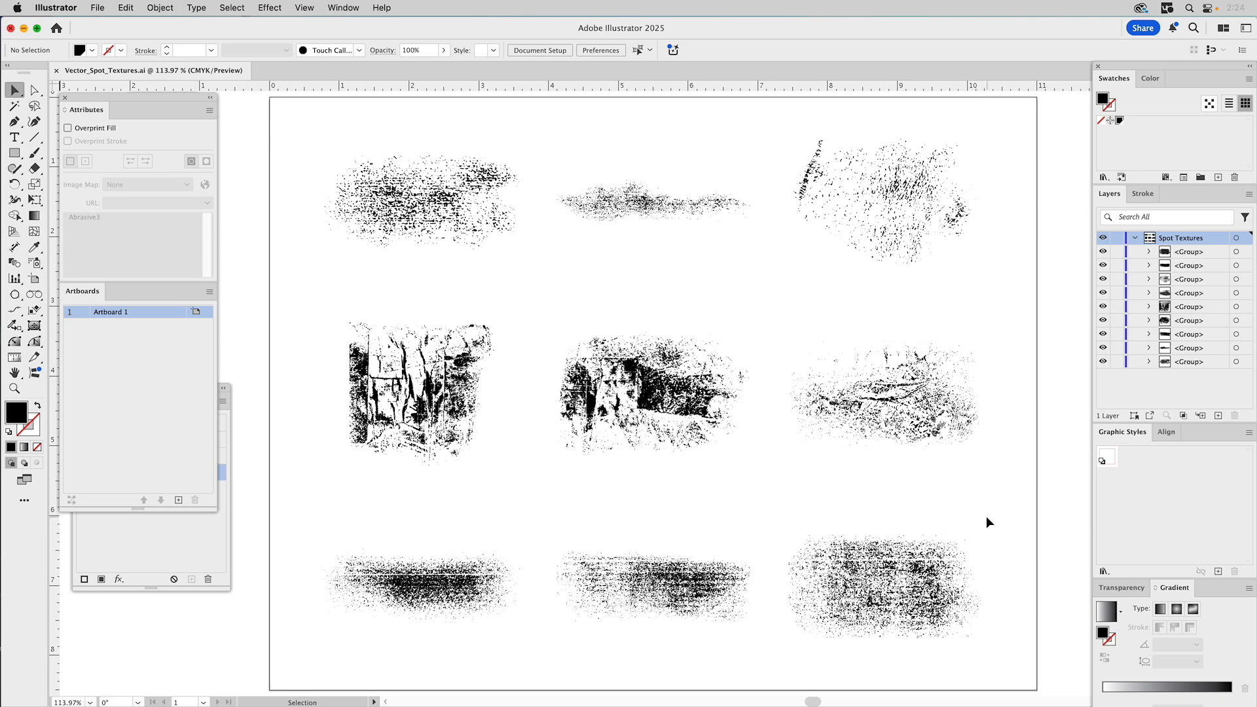
- Bring the bottom-right Bad3 texture to the front using the Arrange menu
left_click(921, 567)
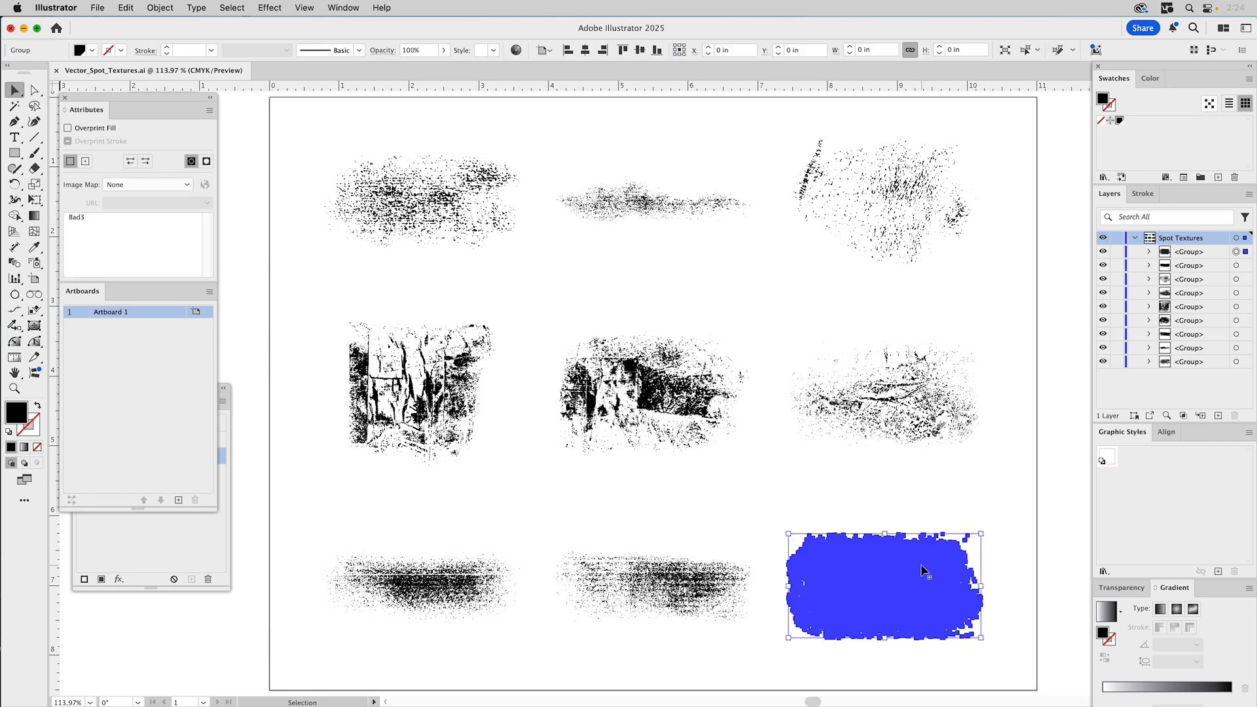
left_click(167, 8)
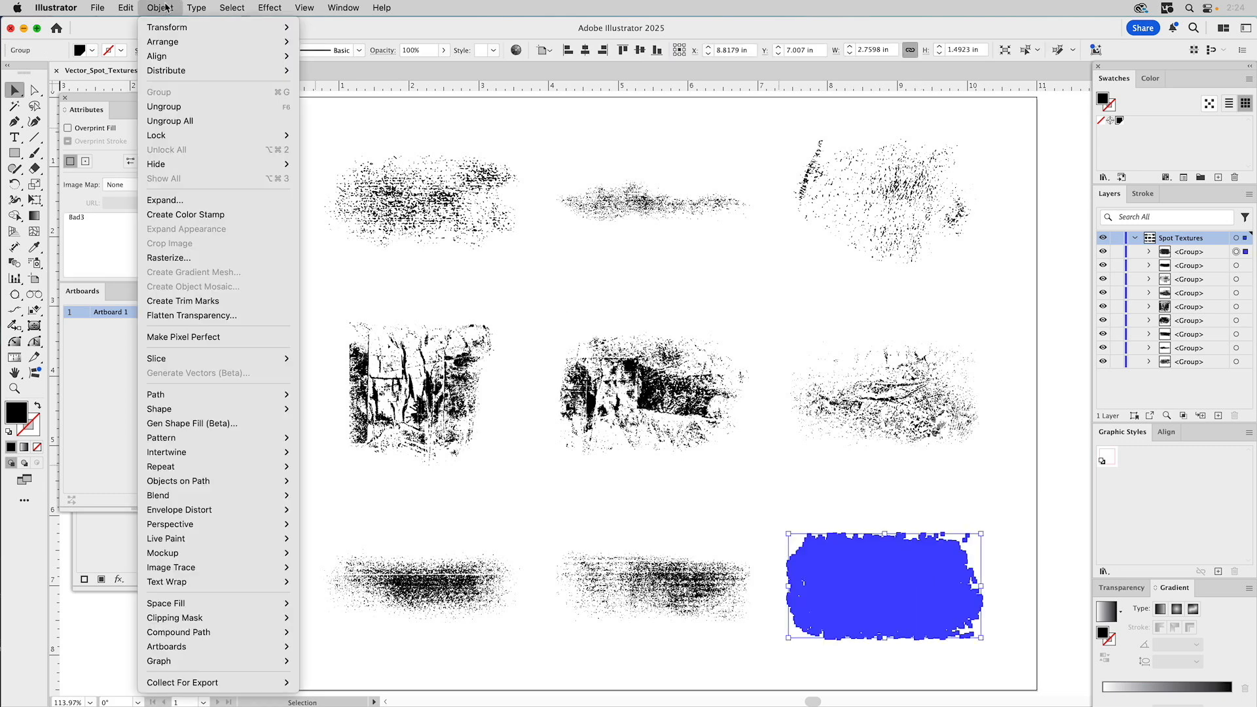
mouse_move(170, 44)
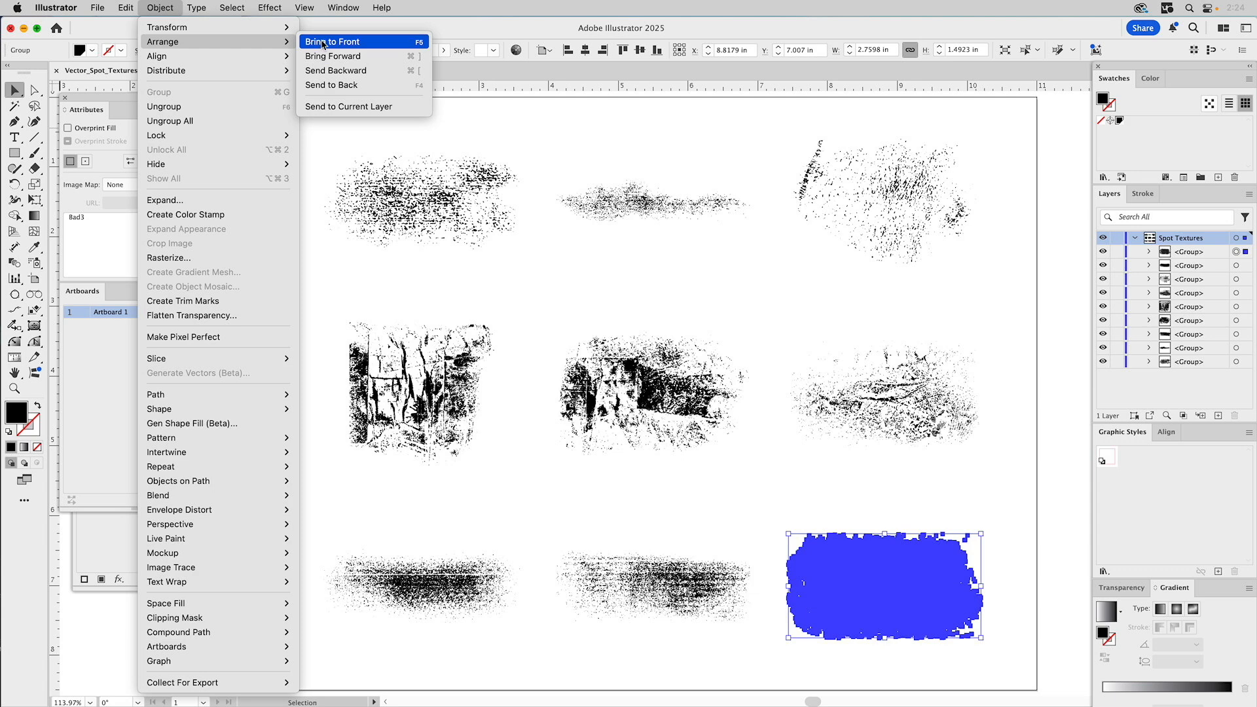
left_click(420, 43)
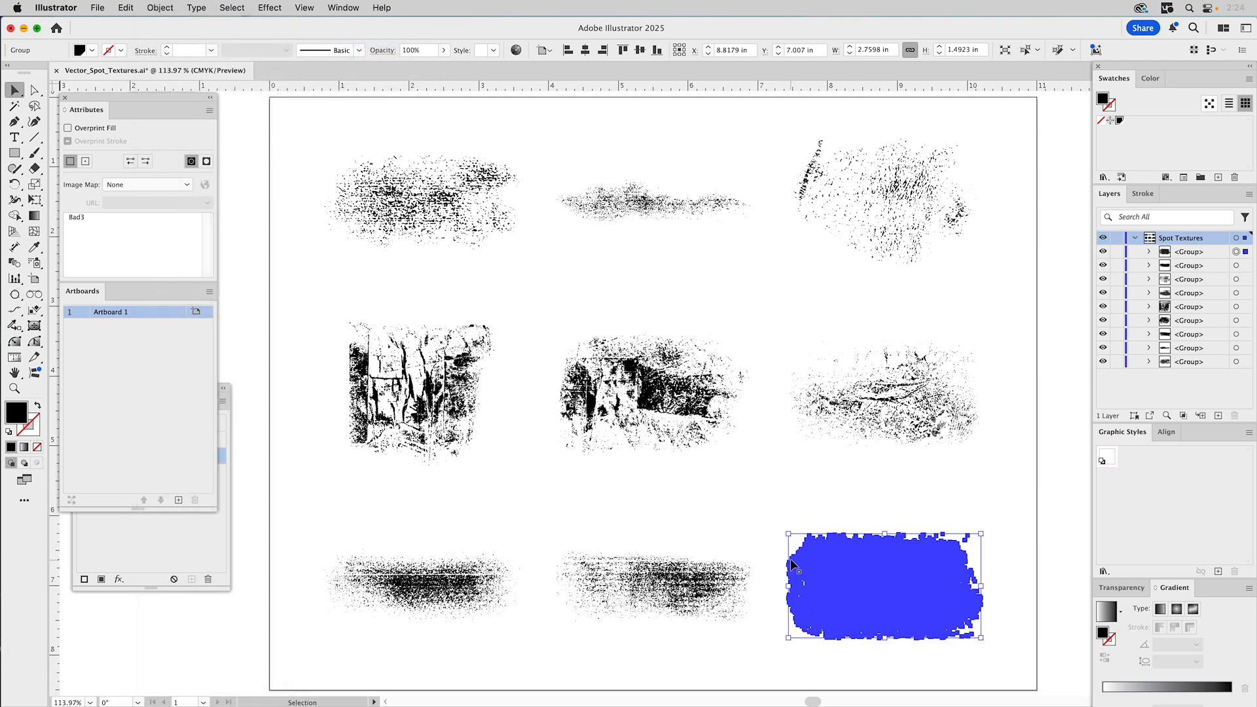
- Recheck the notes on the bottom-middle, bottom-left and middle-row textures
left_click(668, 574)
left_click(448, 579)
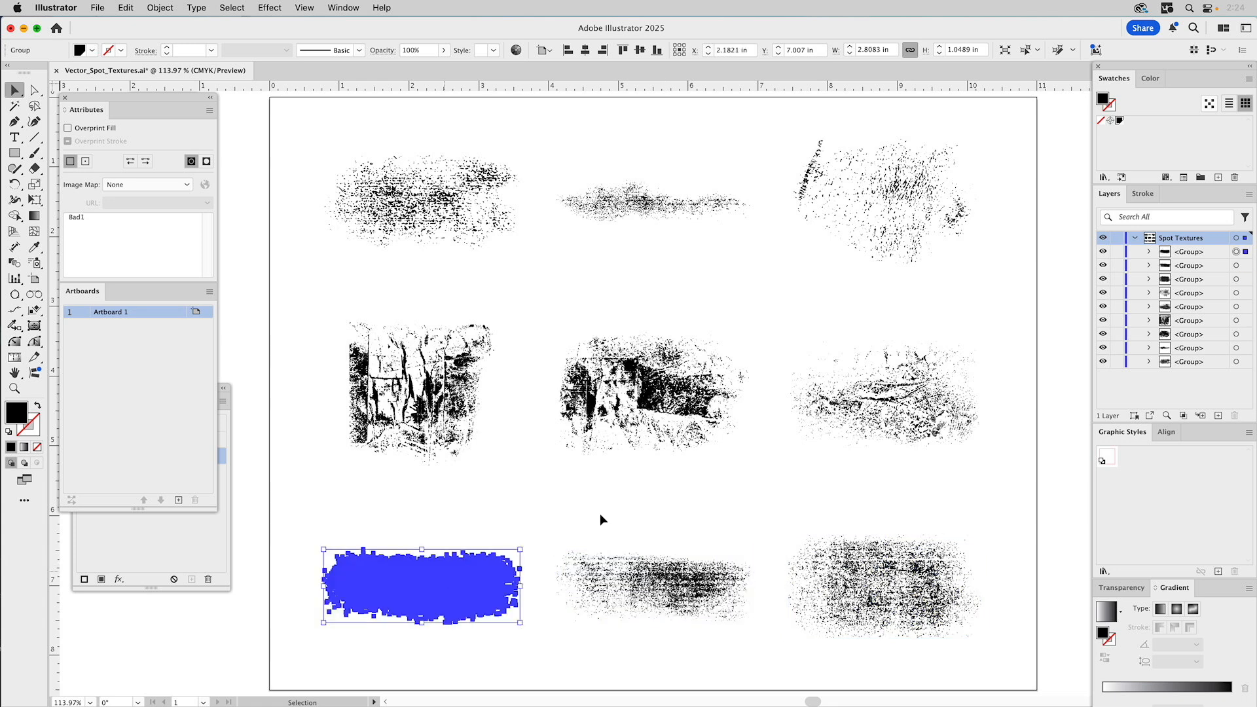
left_click(882, 400)
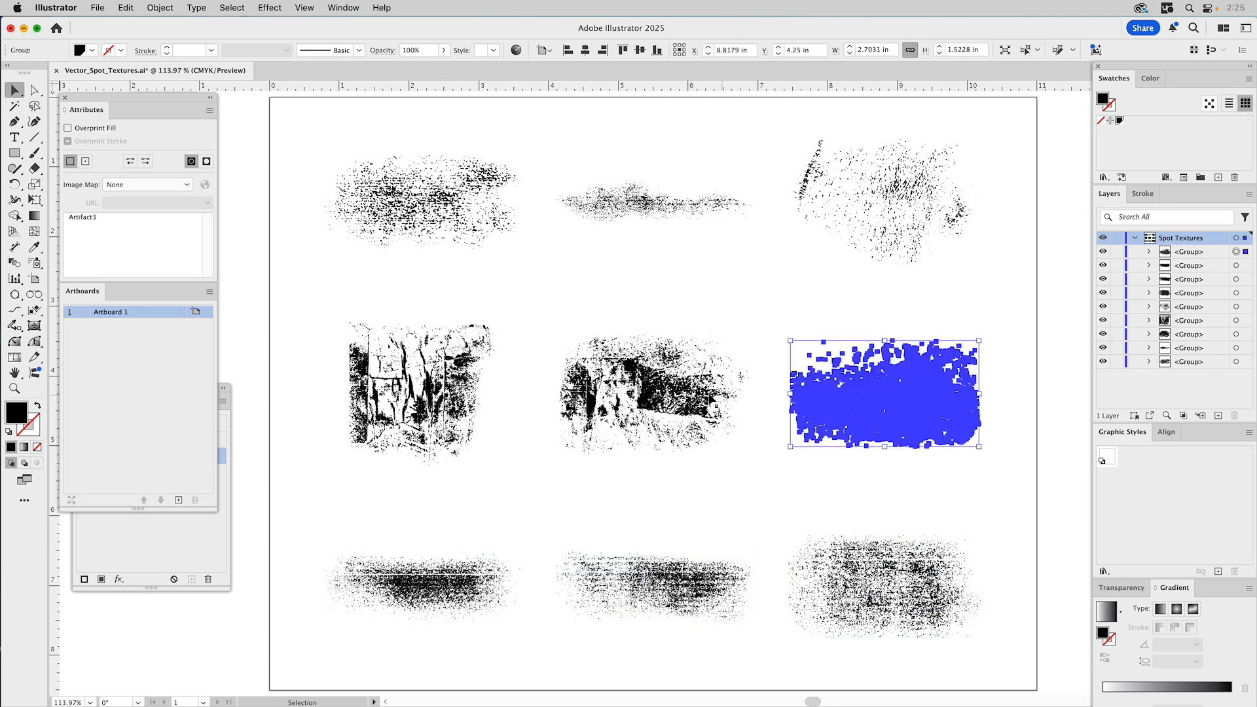
left_click(643, 389)
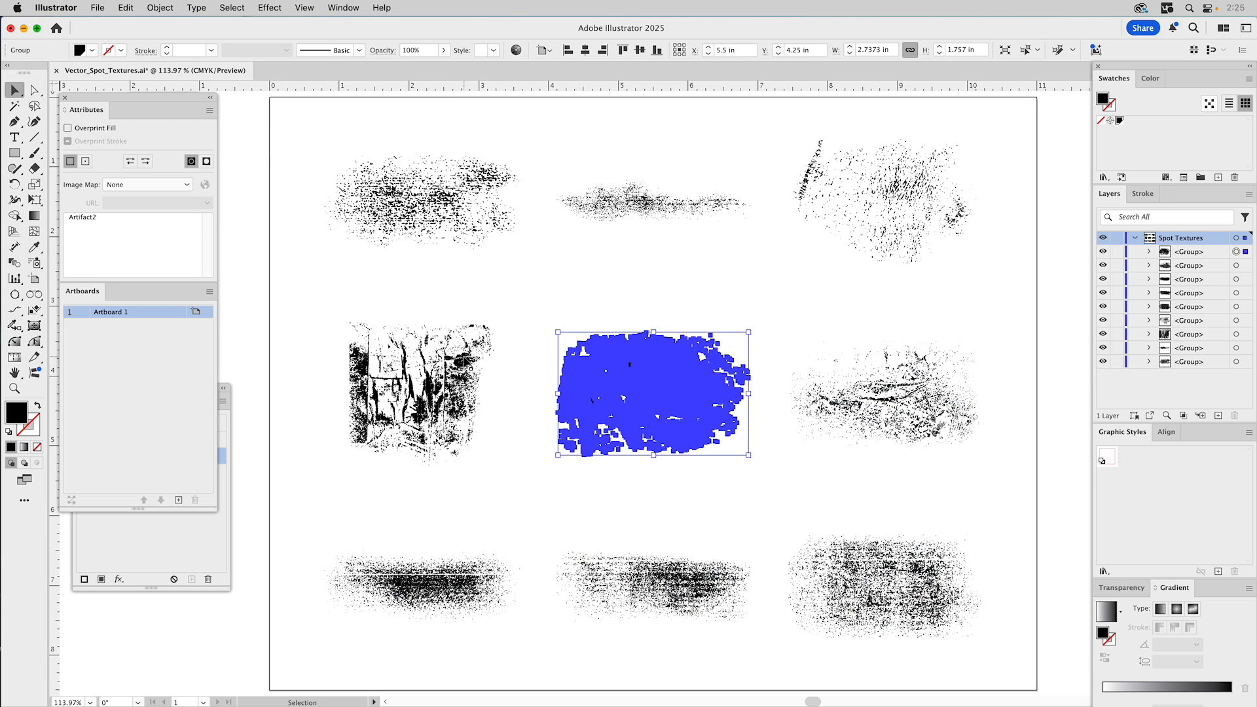
left_click(466, 358)
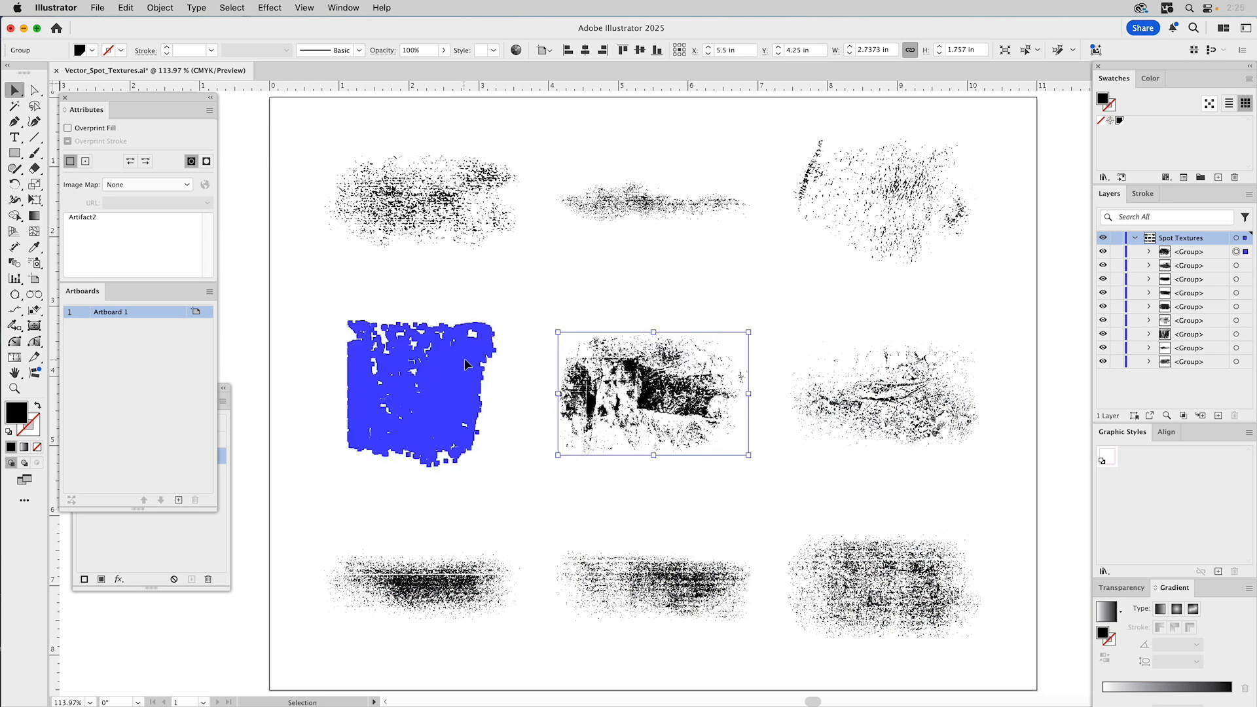
- Bring the Abrasive3 and Abrasive2 textures to the front, then select Abrasive1
left_click(884, 208)
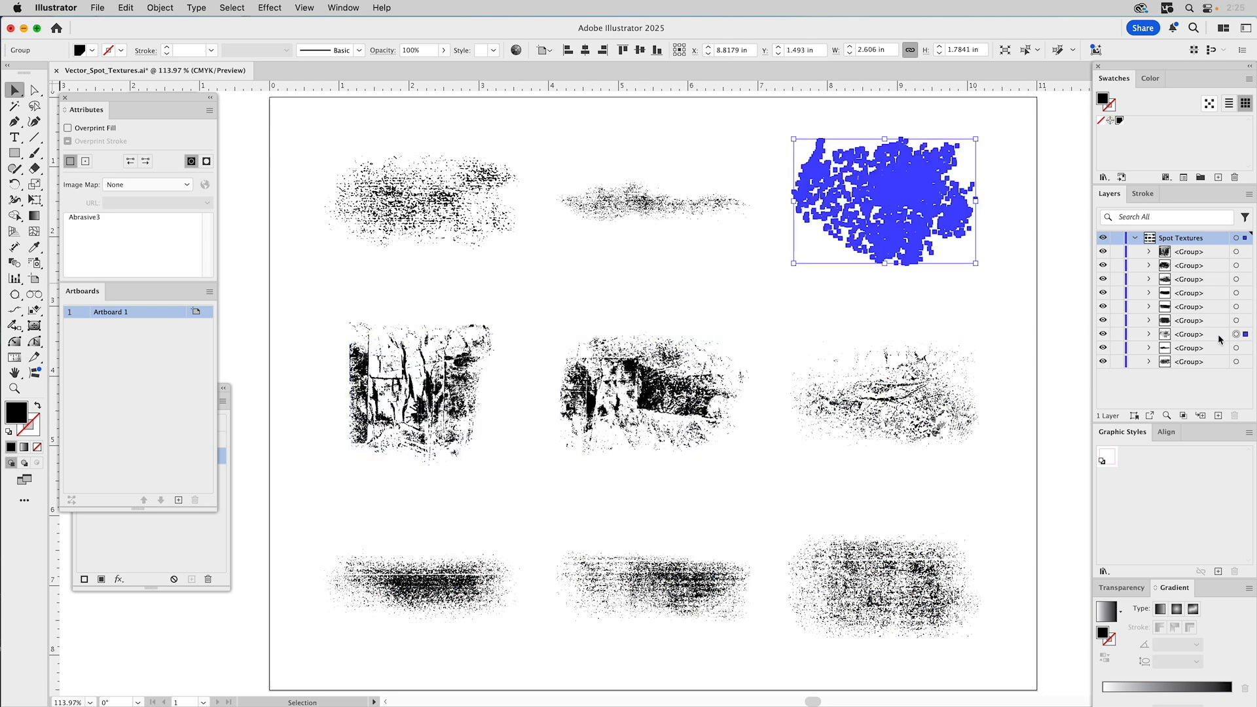
key("super+shift+bracketright")
left_click(659, 208)
key("super+shift+bracketright")
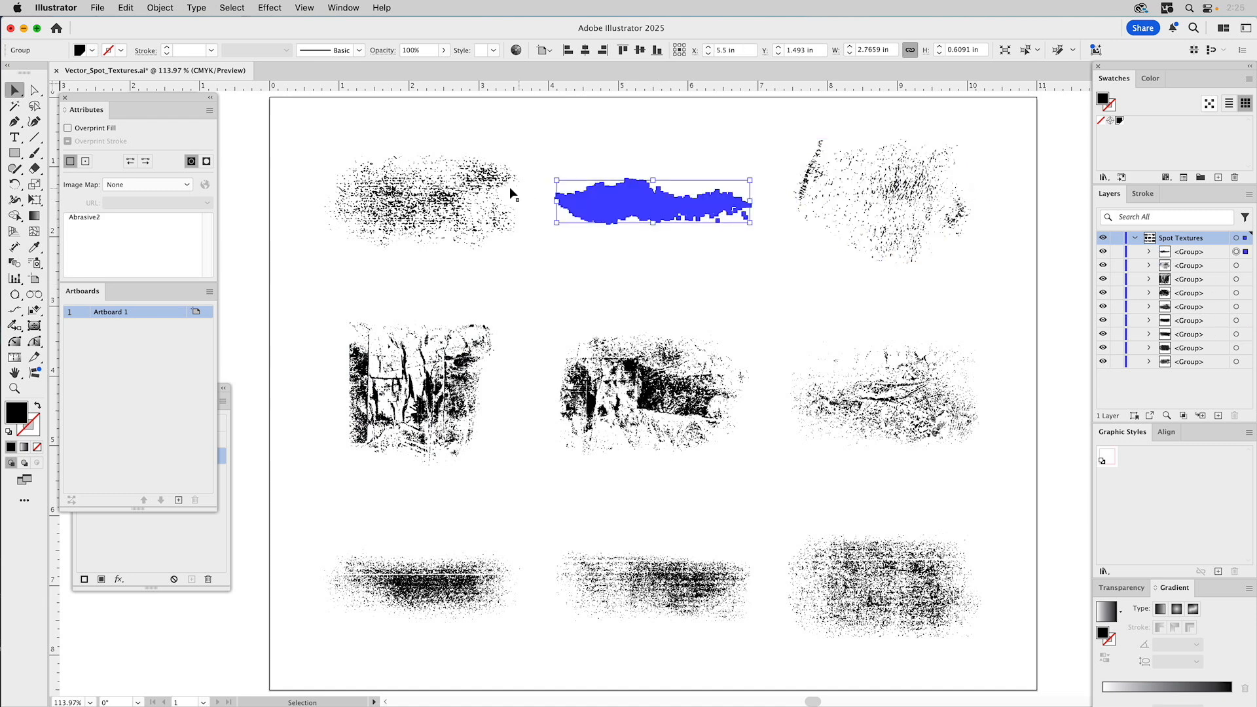
left_click(442, 179)
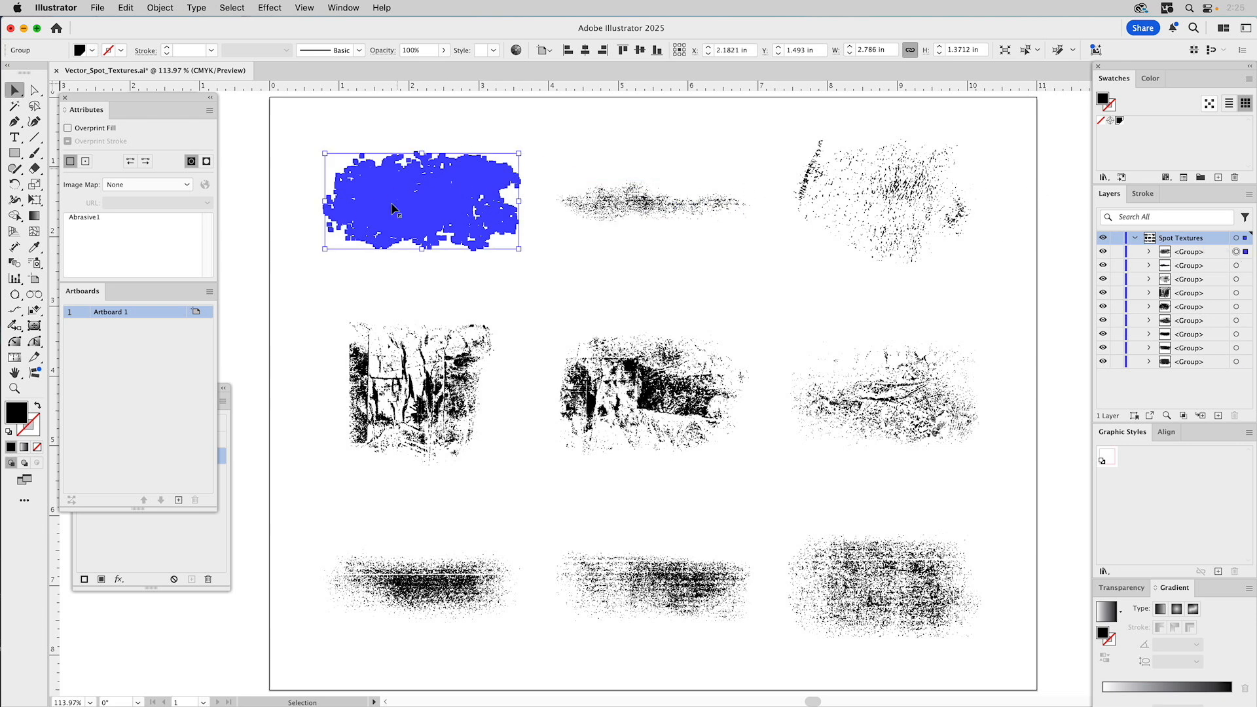
- Select each of the remaining eight texture groups in the Layers panel in turn, then deselect
left_click(1237, 266)
left_click(1236, 280)
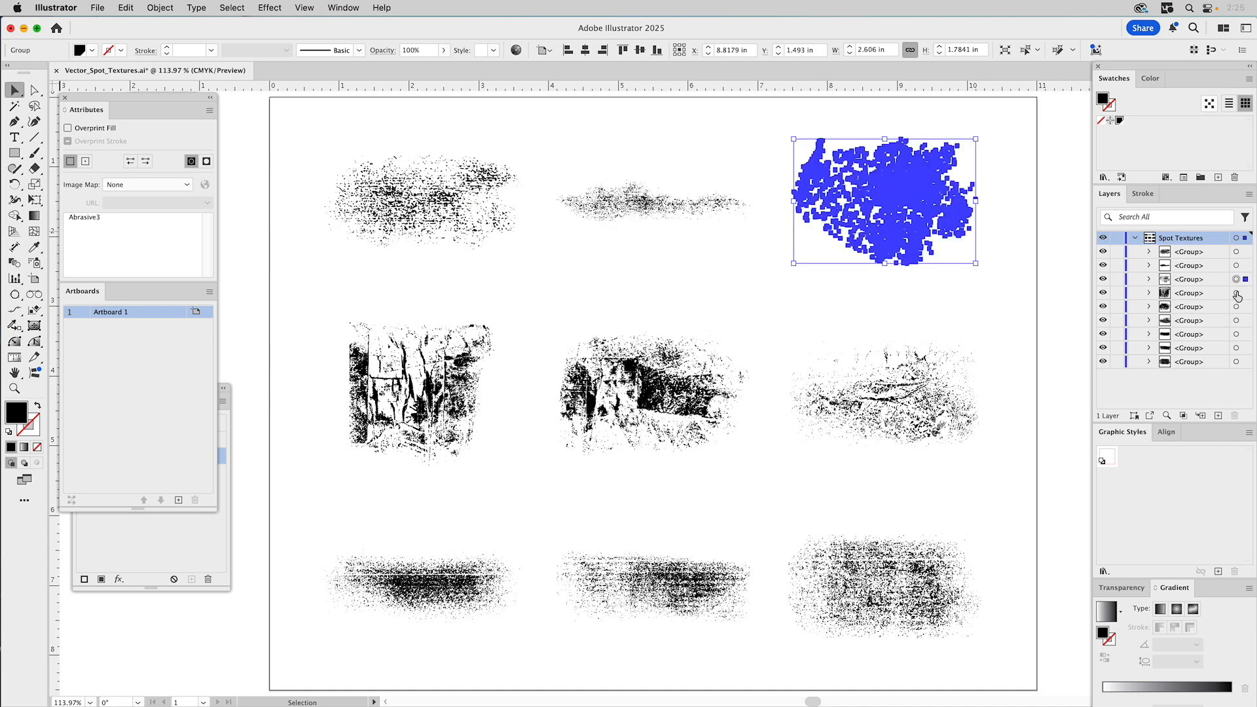
left_click(1236, 293)
left_click(1237, 307)
left_click(1236, 321)
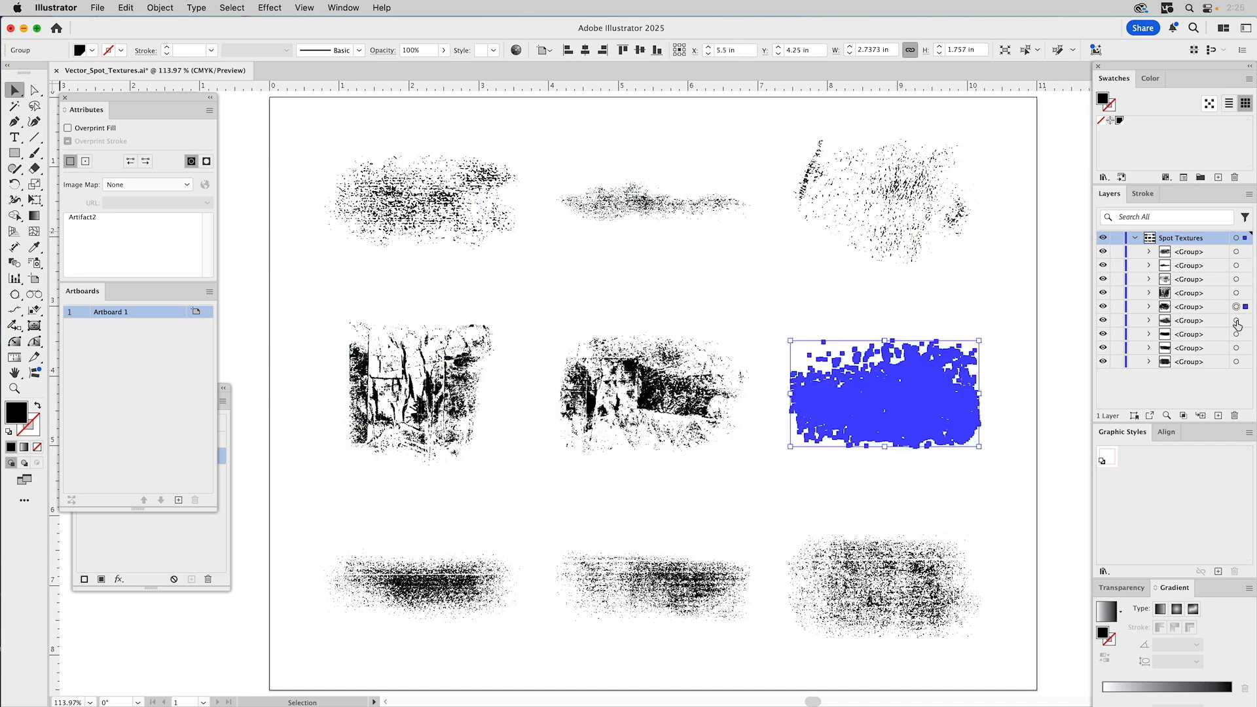
left_click(1237, 334)
left_click(1236, 349)
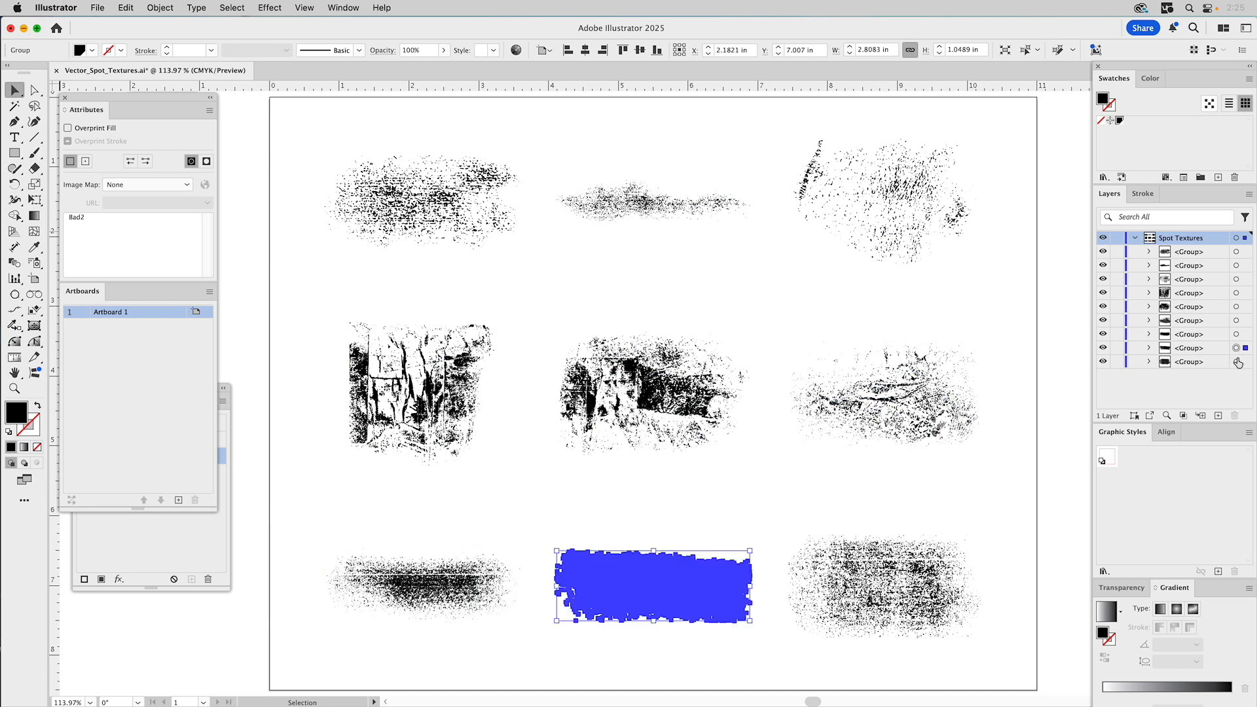
left_click(1237, 362)
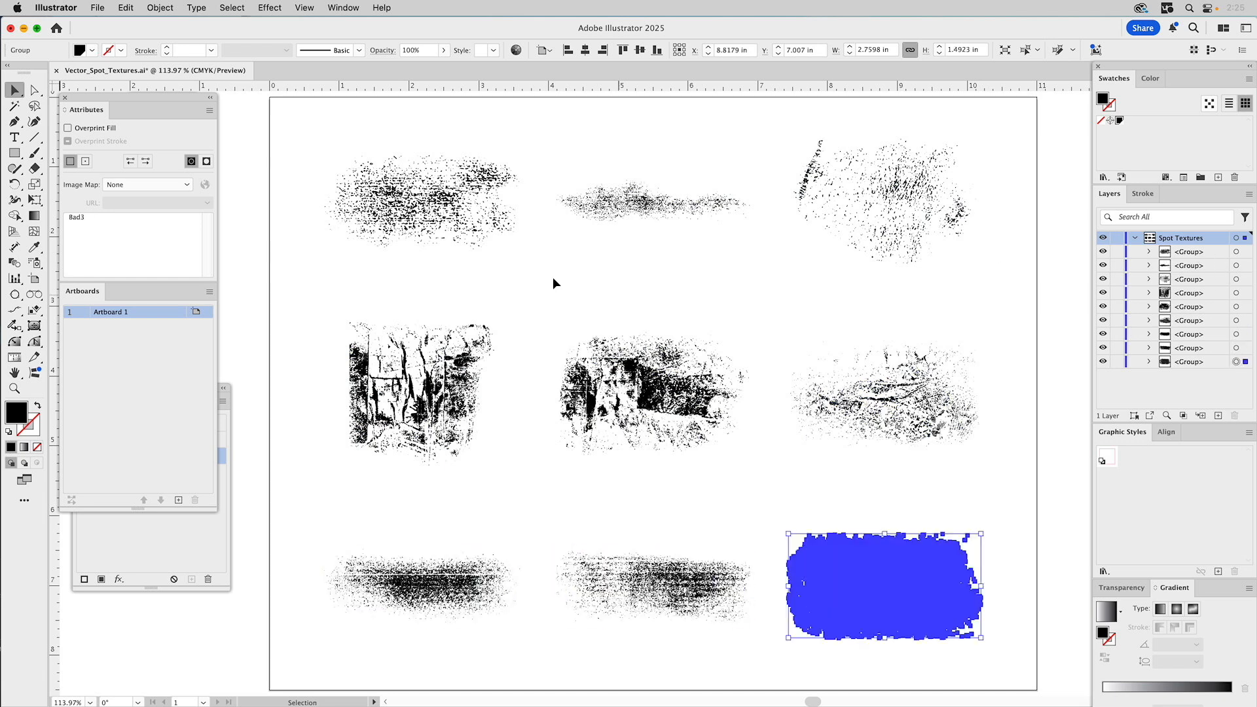
left_click(239, 164)
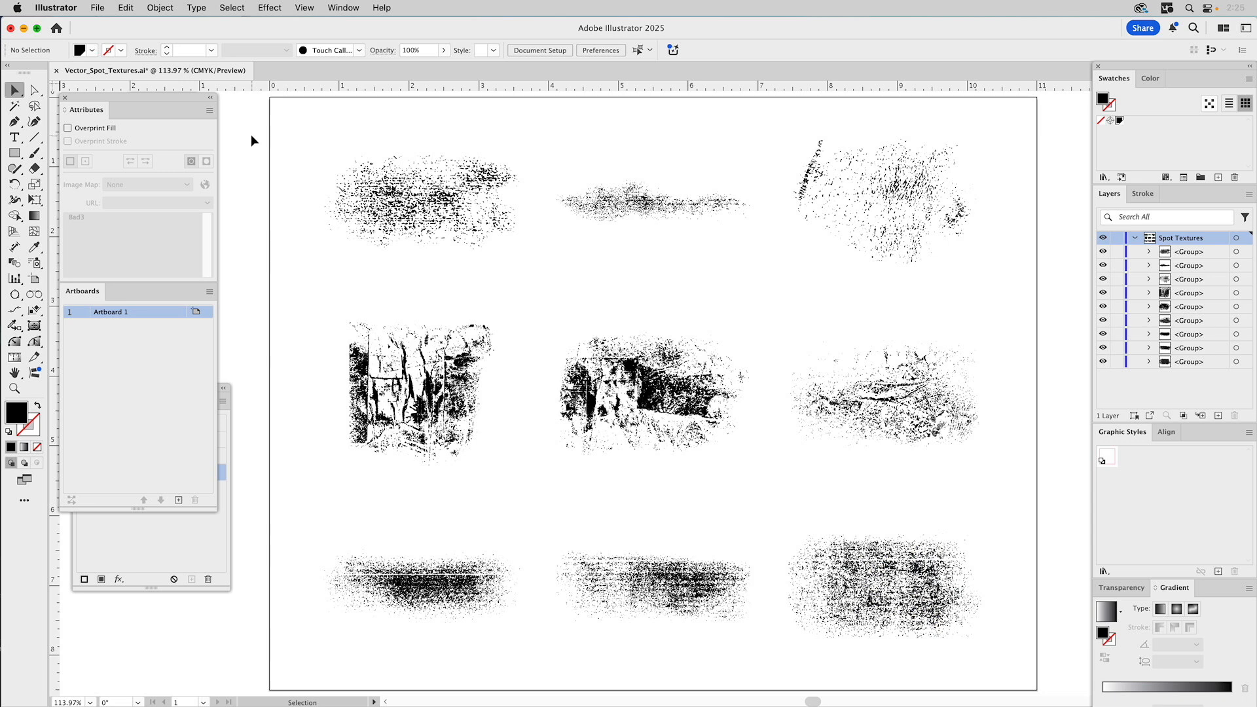
- Run the GS_Distribute_Objects script on all nine textures to build Untitled-1 with named layers and artboards
left_click(210, 97)
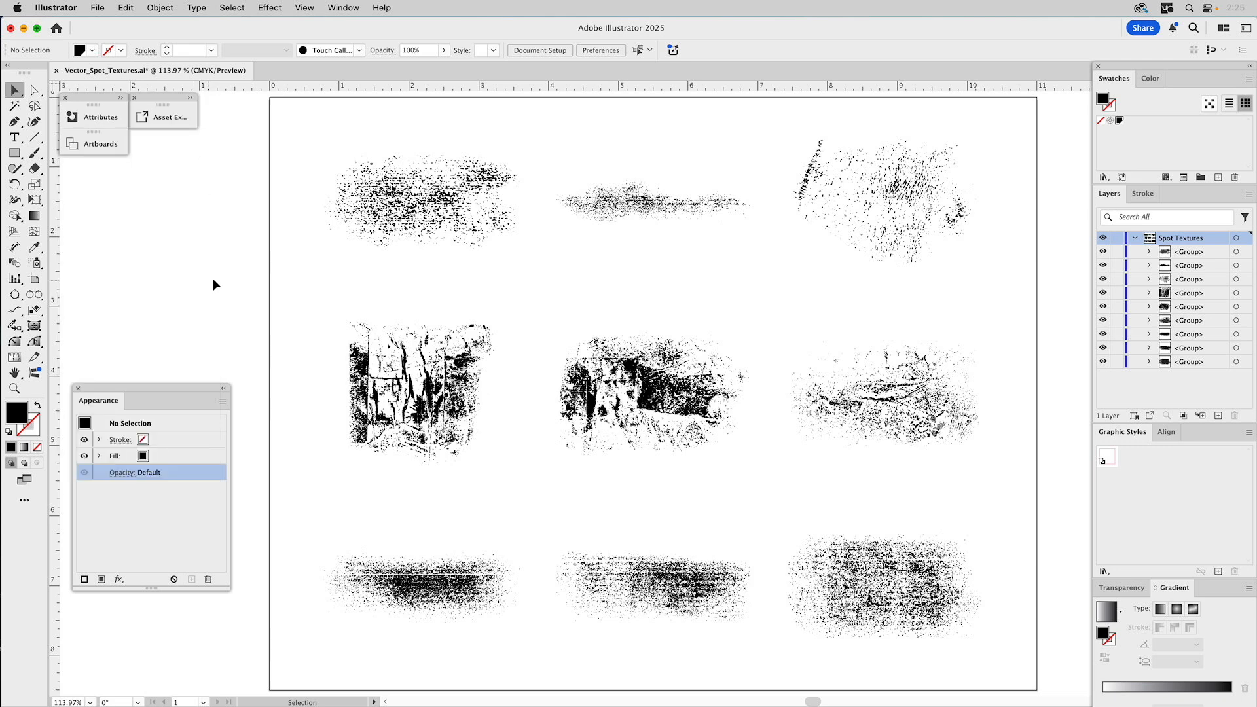
key("super+a")
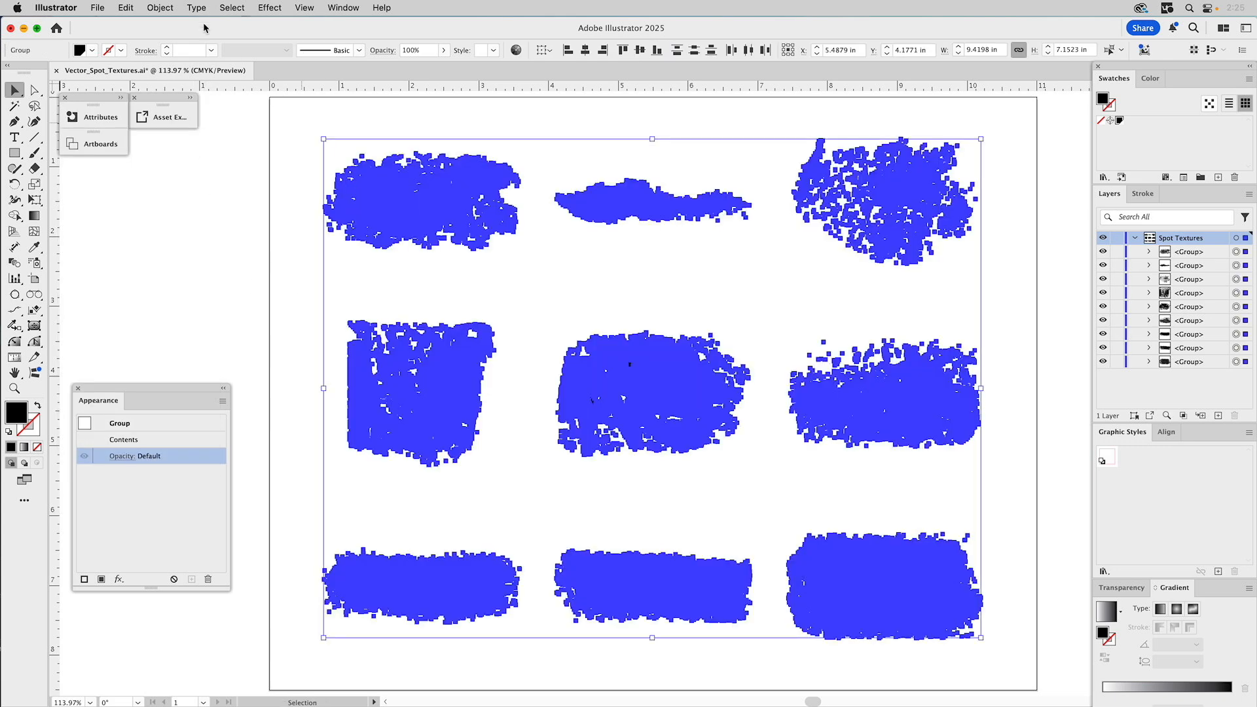
left_click(98, 7)
mouse_move(180, 368)
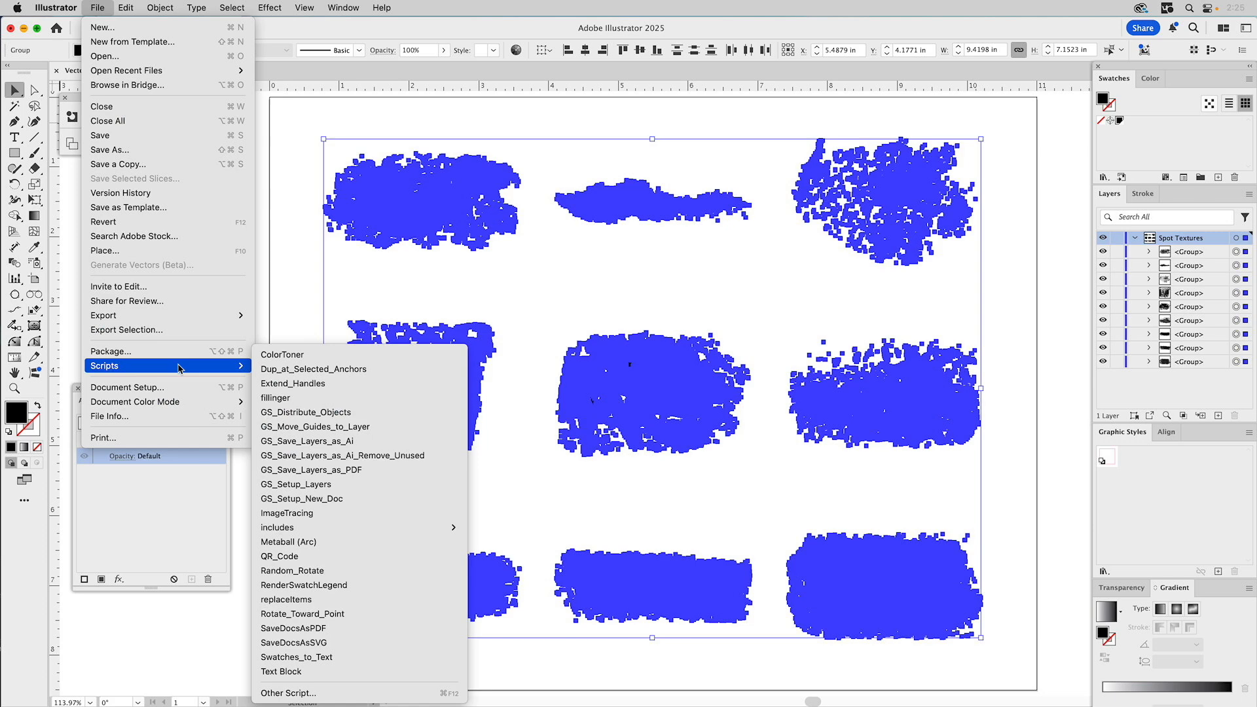
left_click(315, 413)
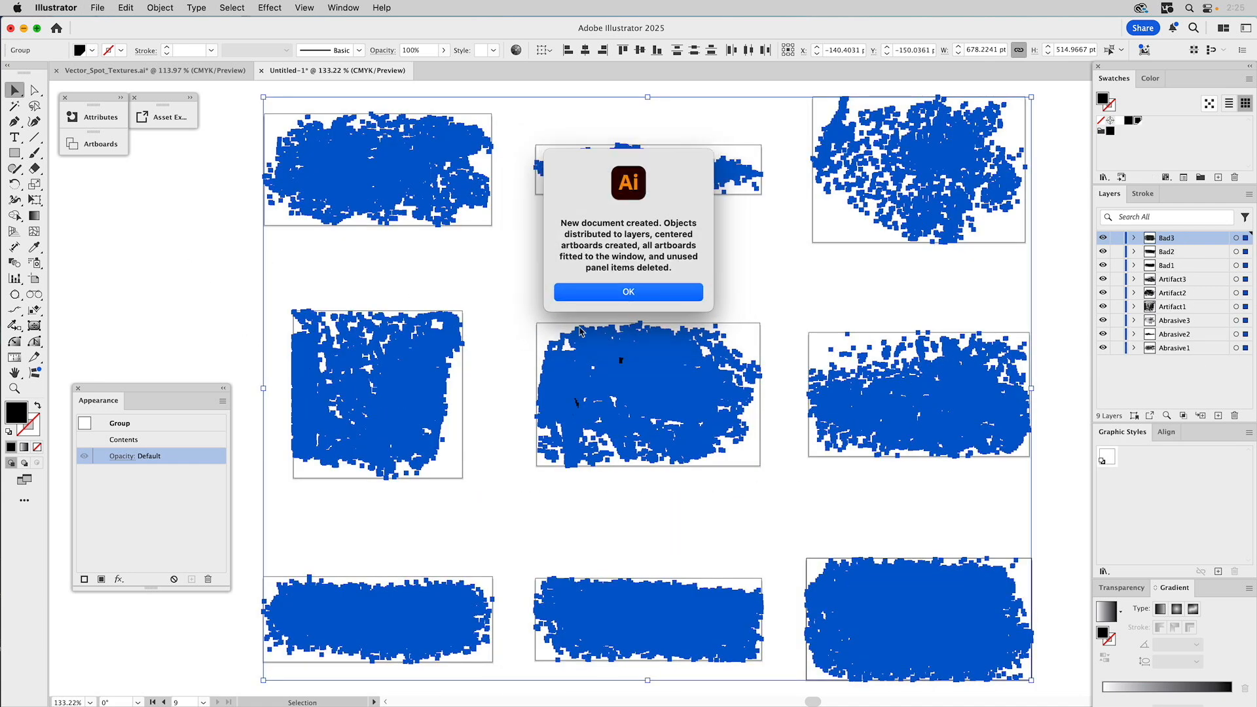
left_click(577, 292)
- Check the Untitled-1 artboard names, then open Export for Screens from the Asset Export panel
left_click(158, 267)
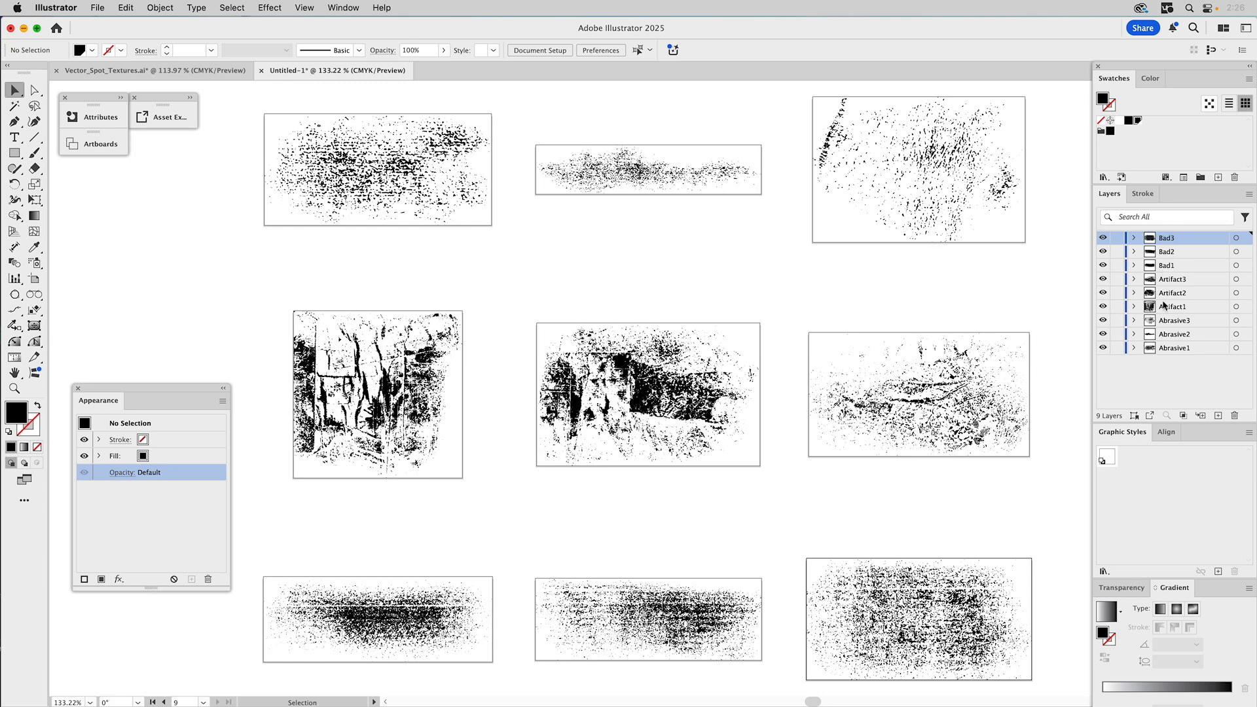
left_click(121, 98)
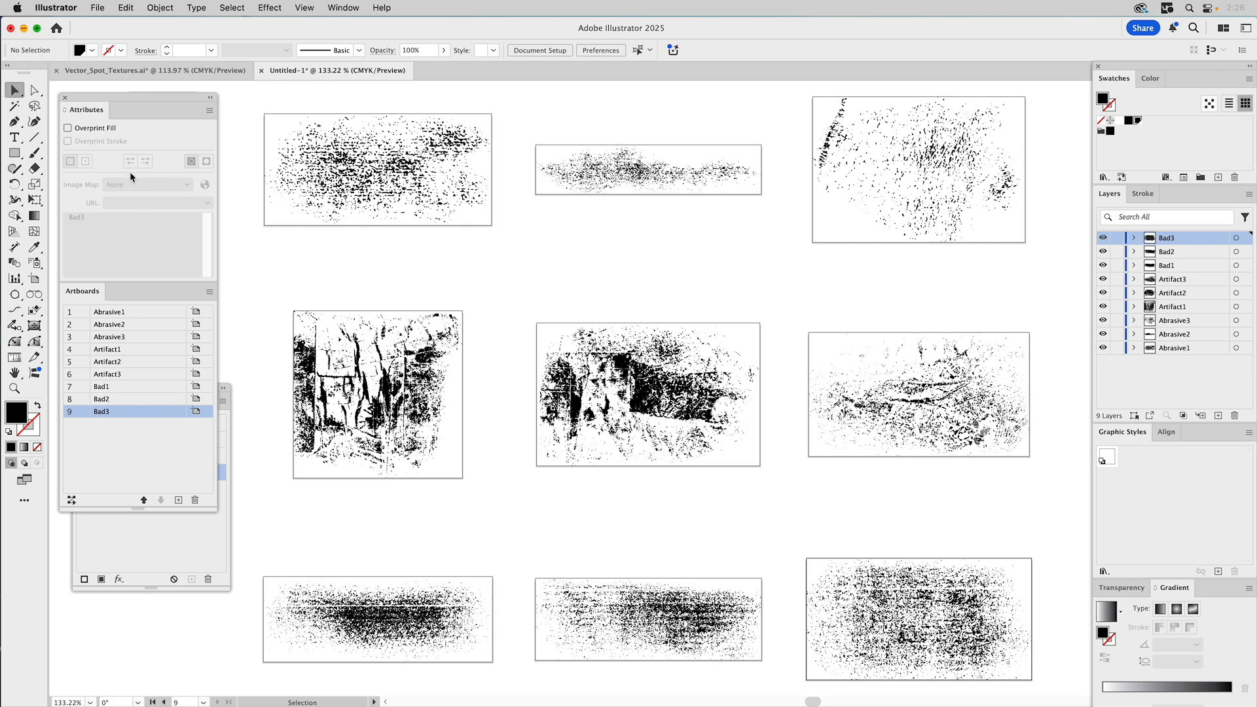
left_click(210, 97)
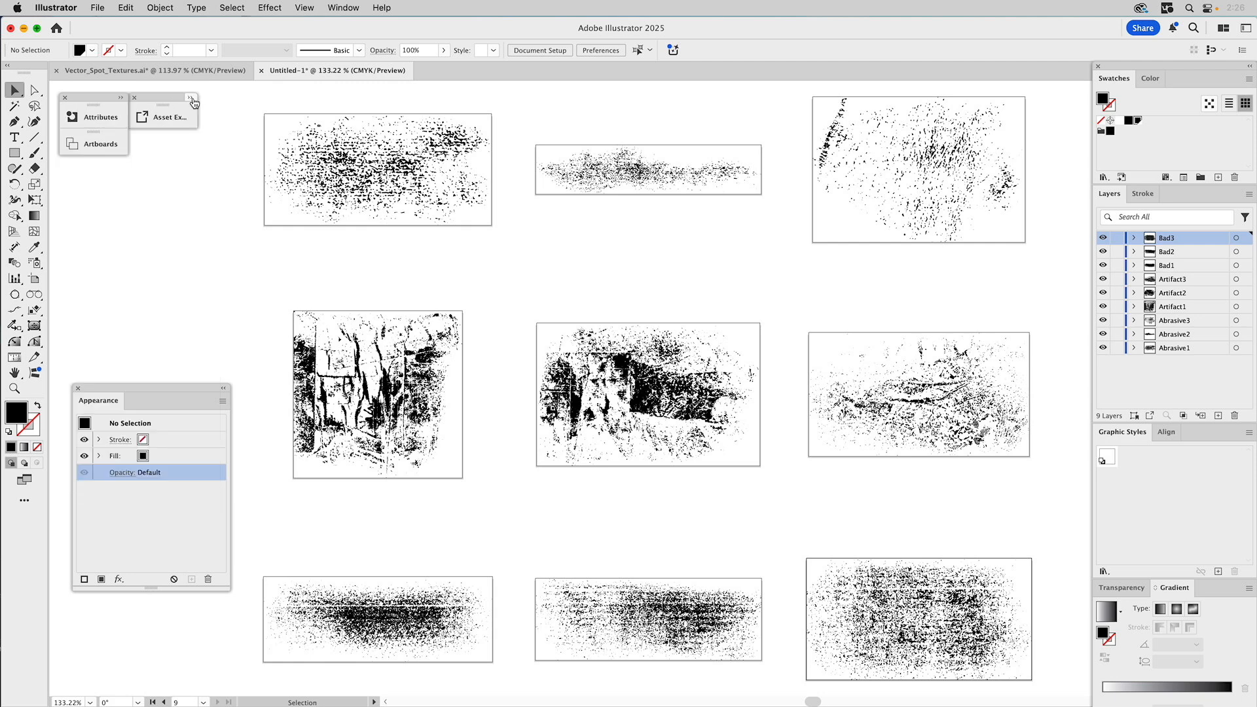
left_click(194, 97)
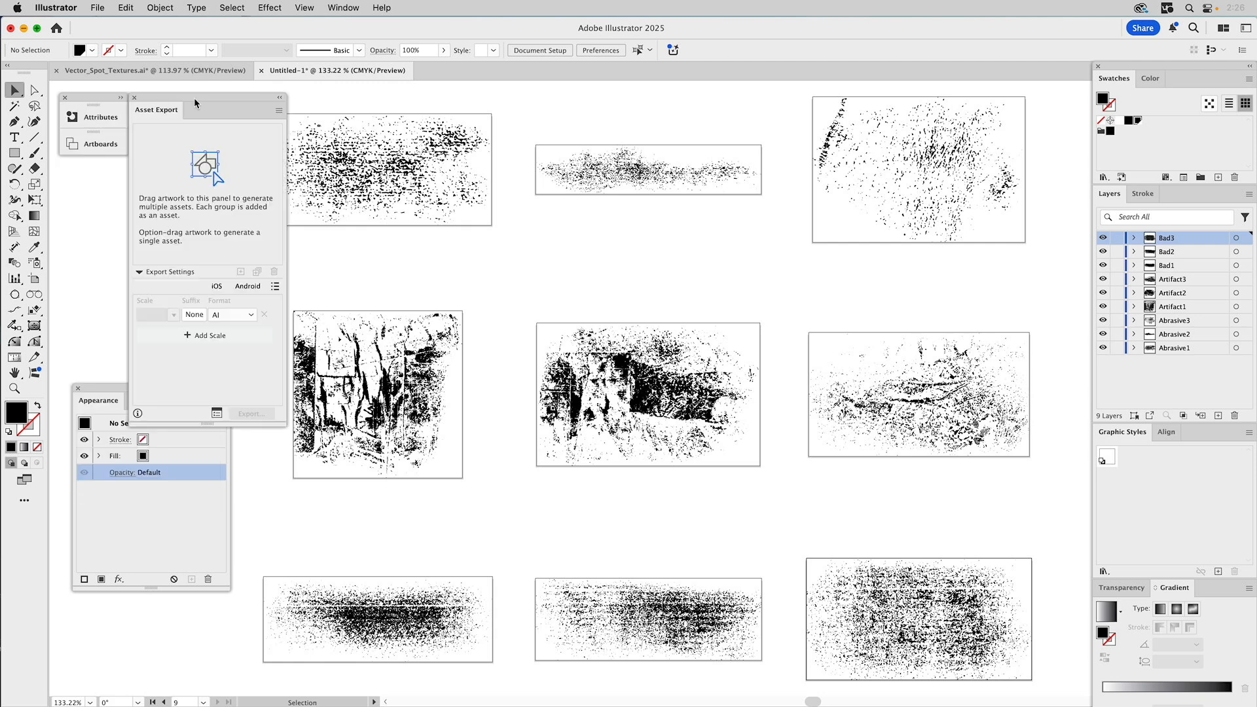
left_click(217, 414)
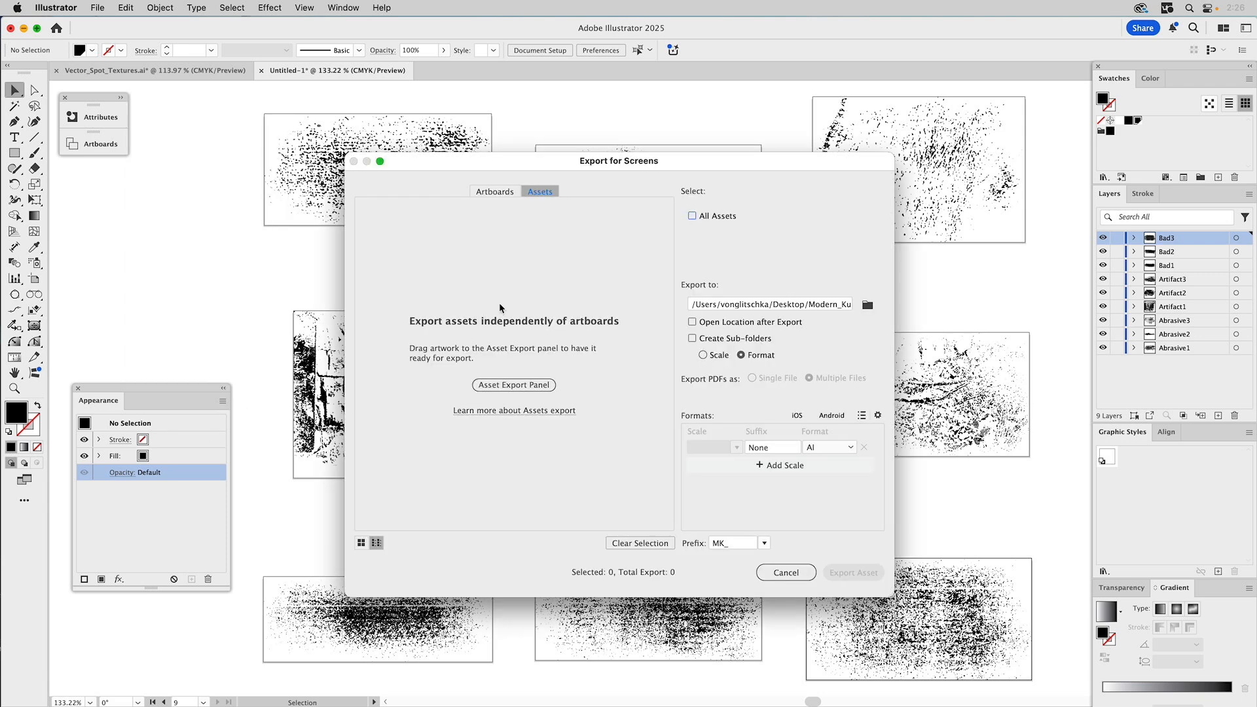
- Set the export to all nine artboards, as AI files, into the Vector_Spot_Textures folder
left_click(495, 190)
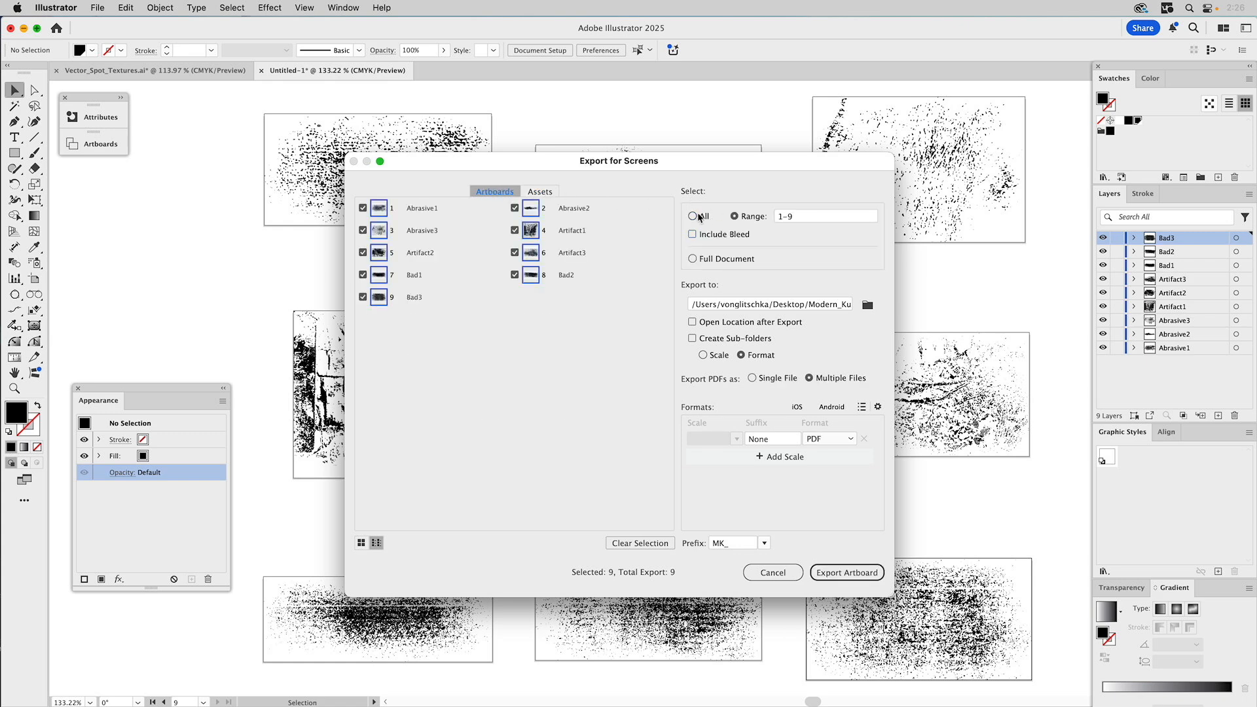
left_click(694, 217)
left_click(868, 305)
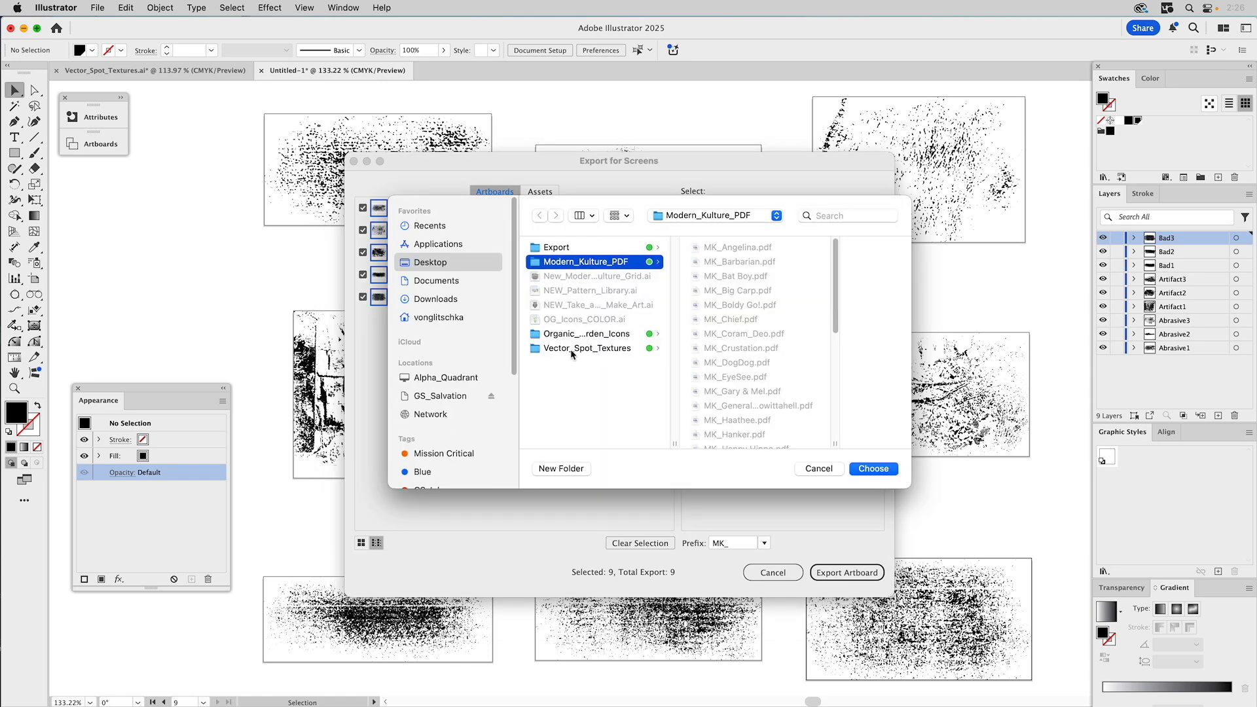
left_click(571, 350)
left_click(874, 469)
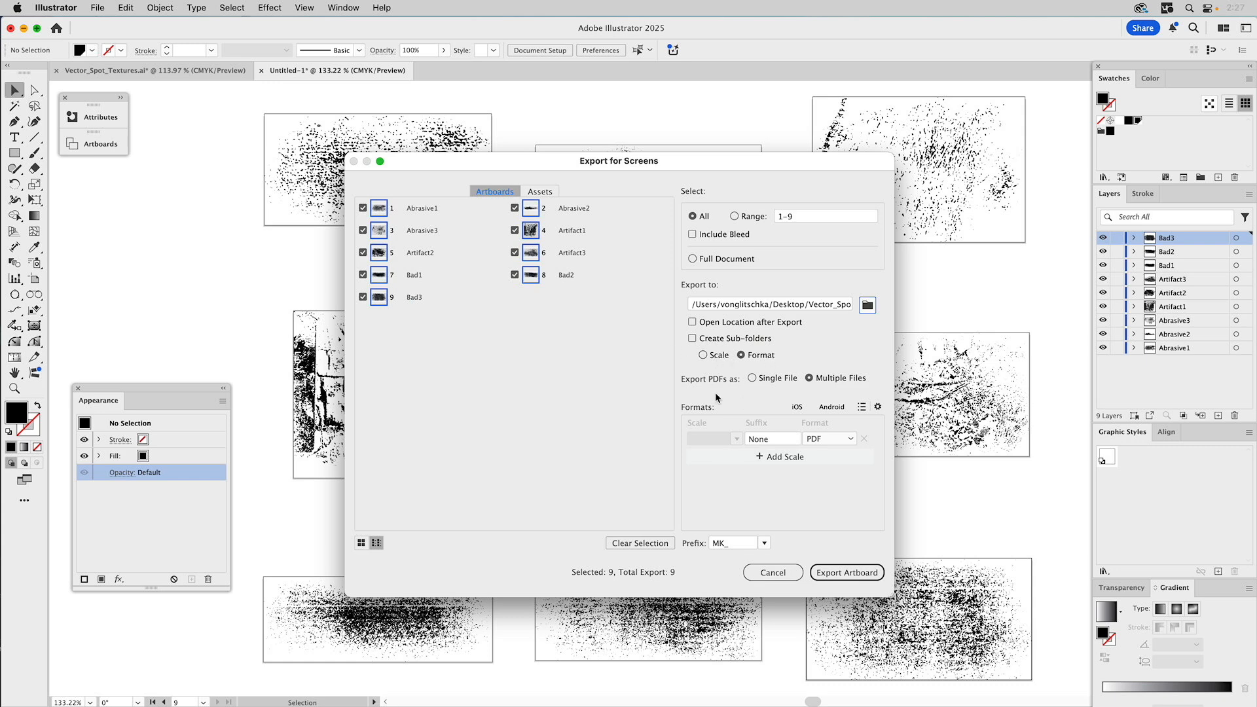
left_click(848, 440)
left_click(822, 641)
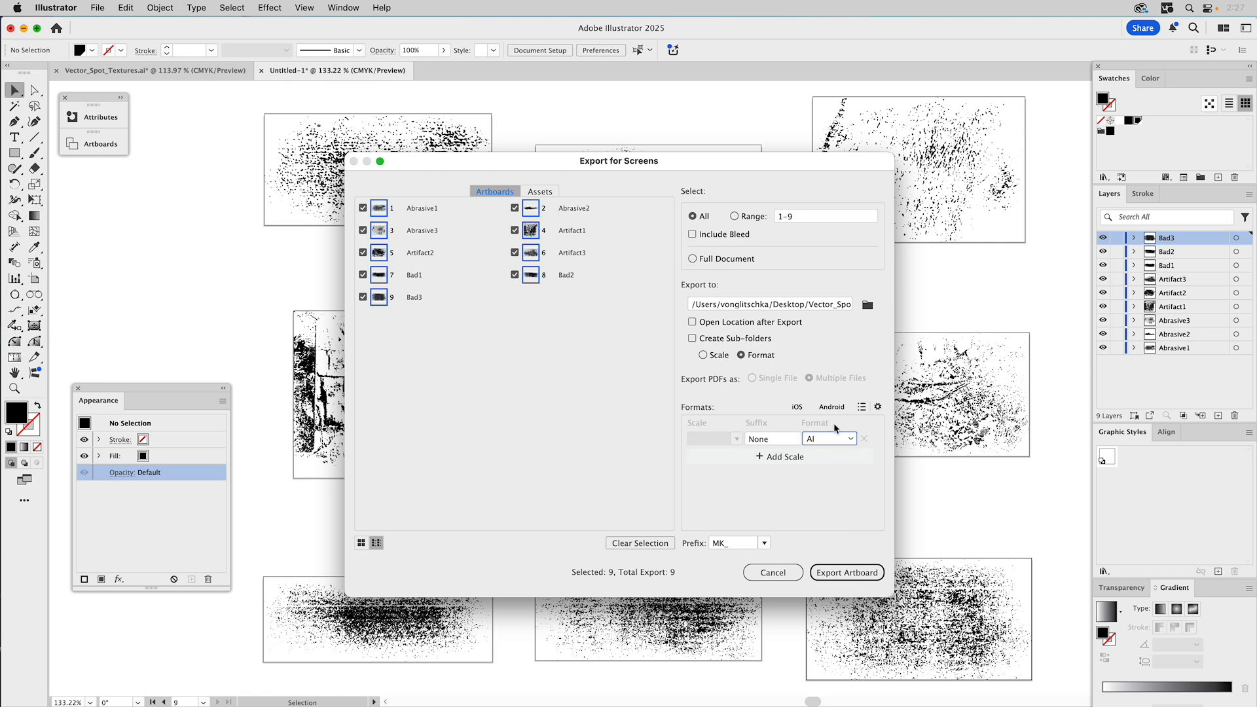
left_click(878, 408)
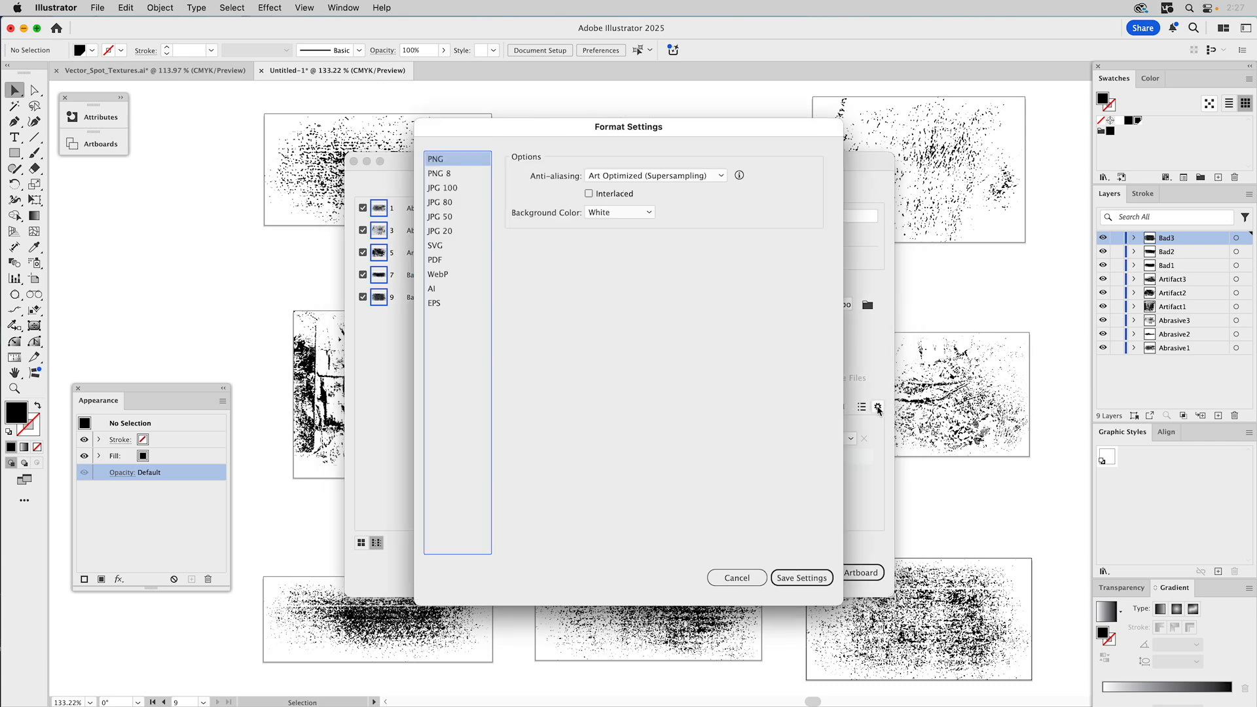
- Save the AI format settings as Illustrator 2020 with Create PDF Compatible File on
left_click(433, 290)
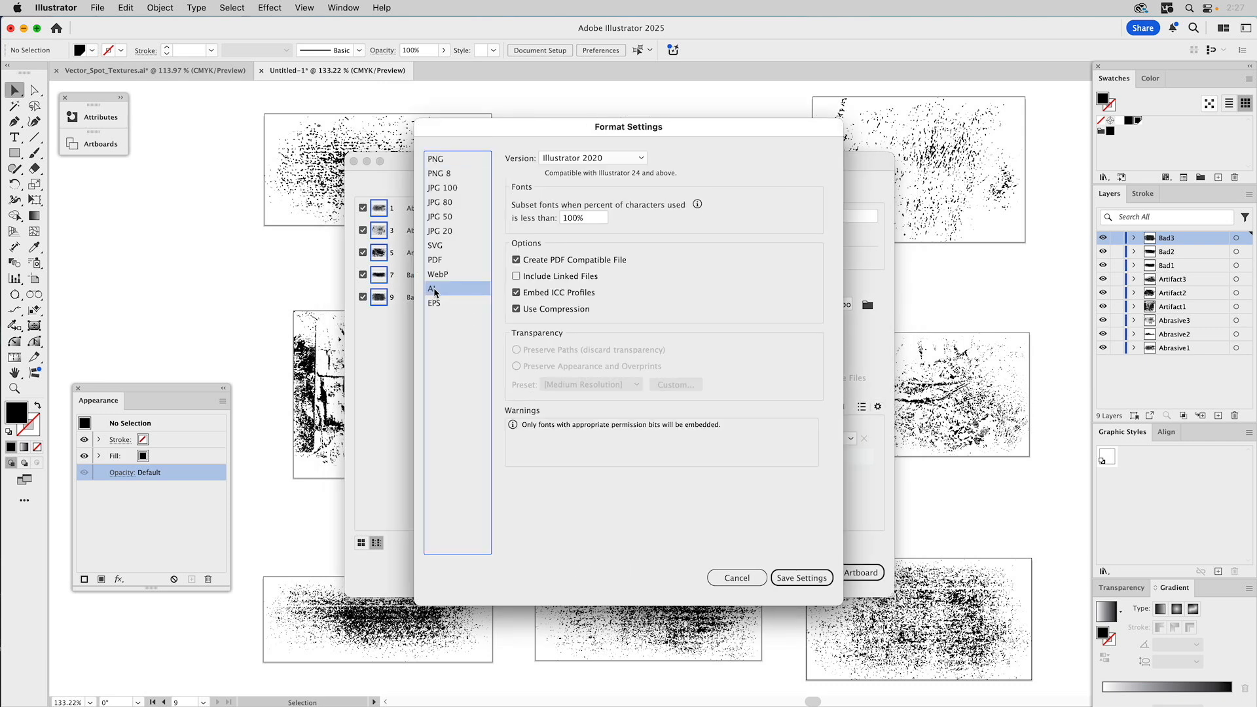
left_click(516, 261)
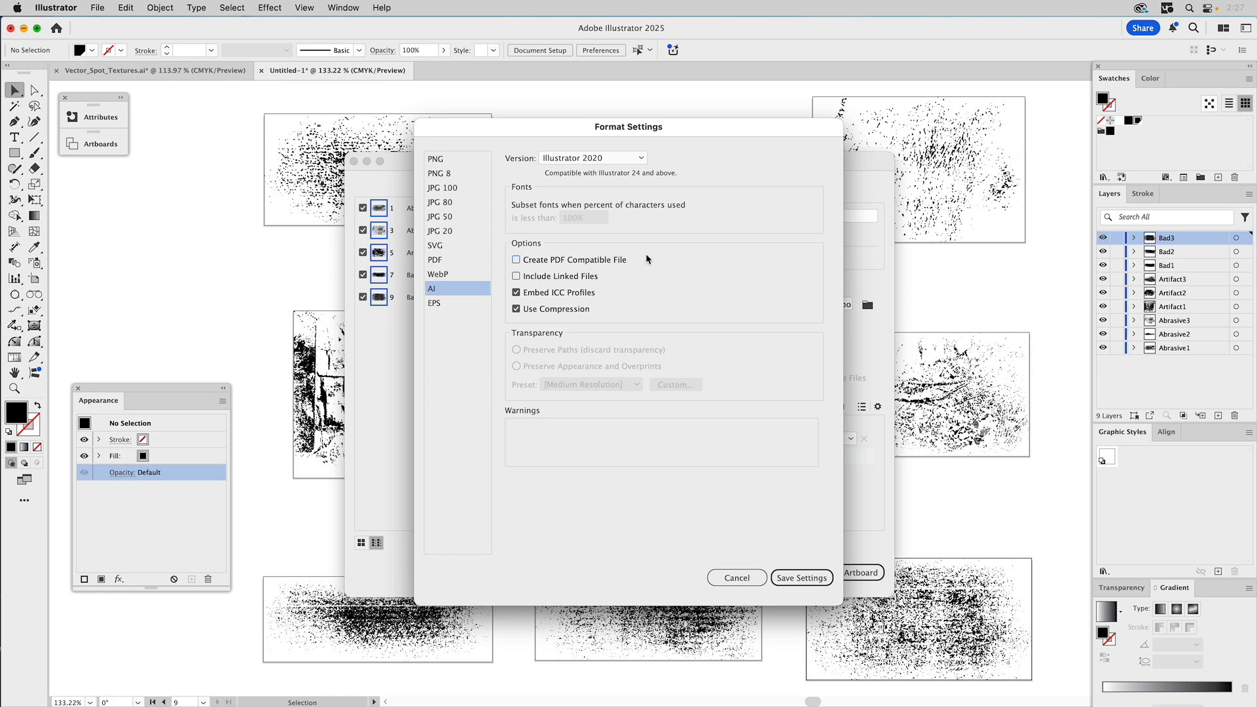
left_click(516, 260)
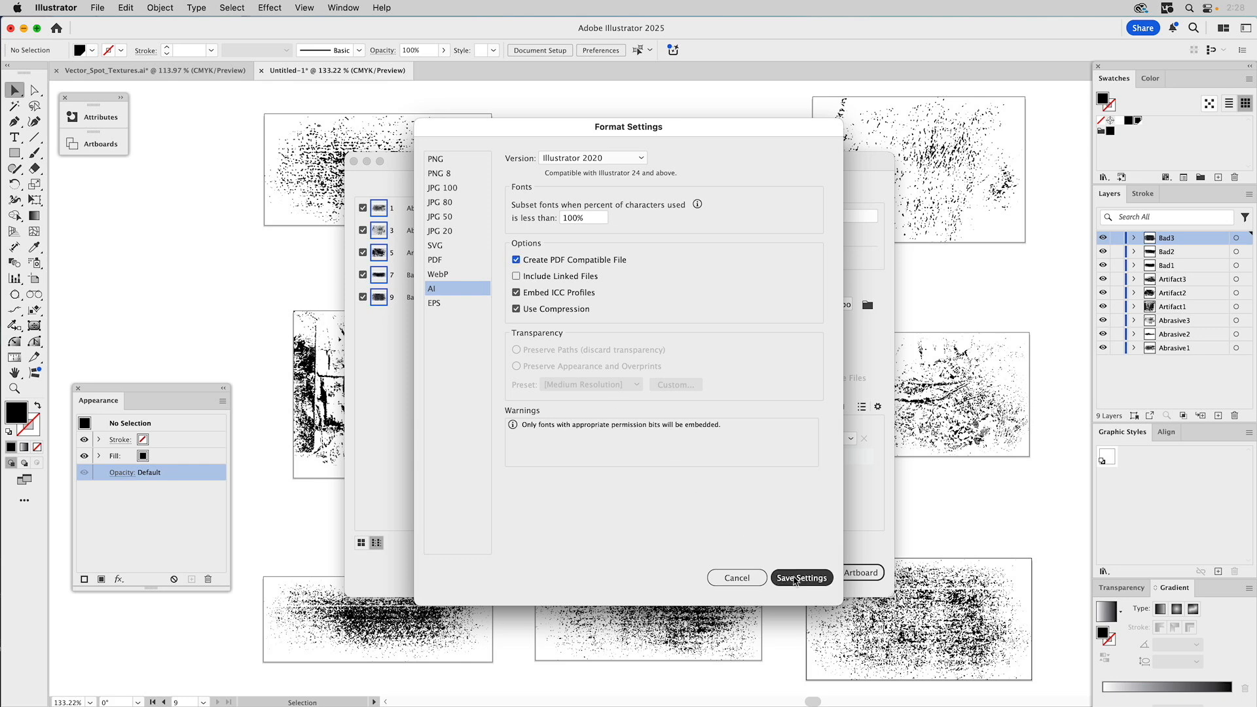
left_click(793, 578)
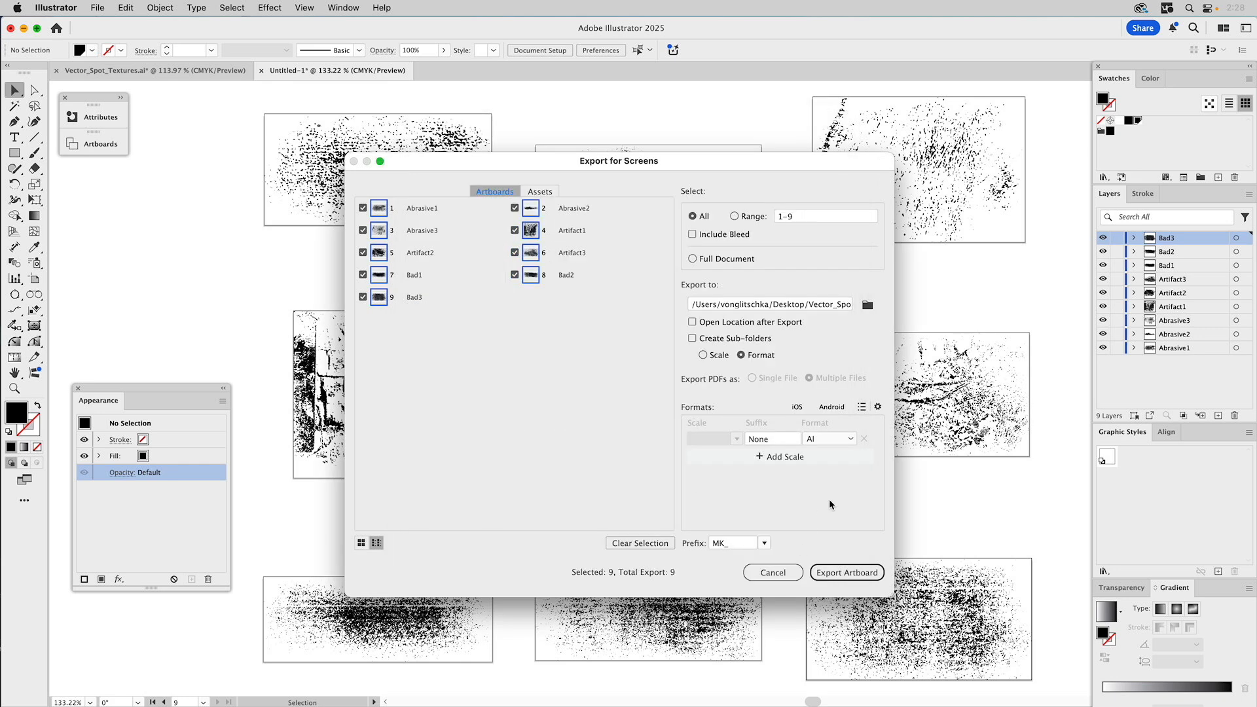
- Clear the MK_ prefix and export the nine artboards as AI files
left_click_drag(738, 545, 698, 543)
key("BackSpace")
left_click(713, 501)
left_click(862, 574)
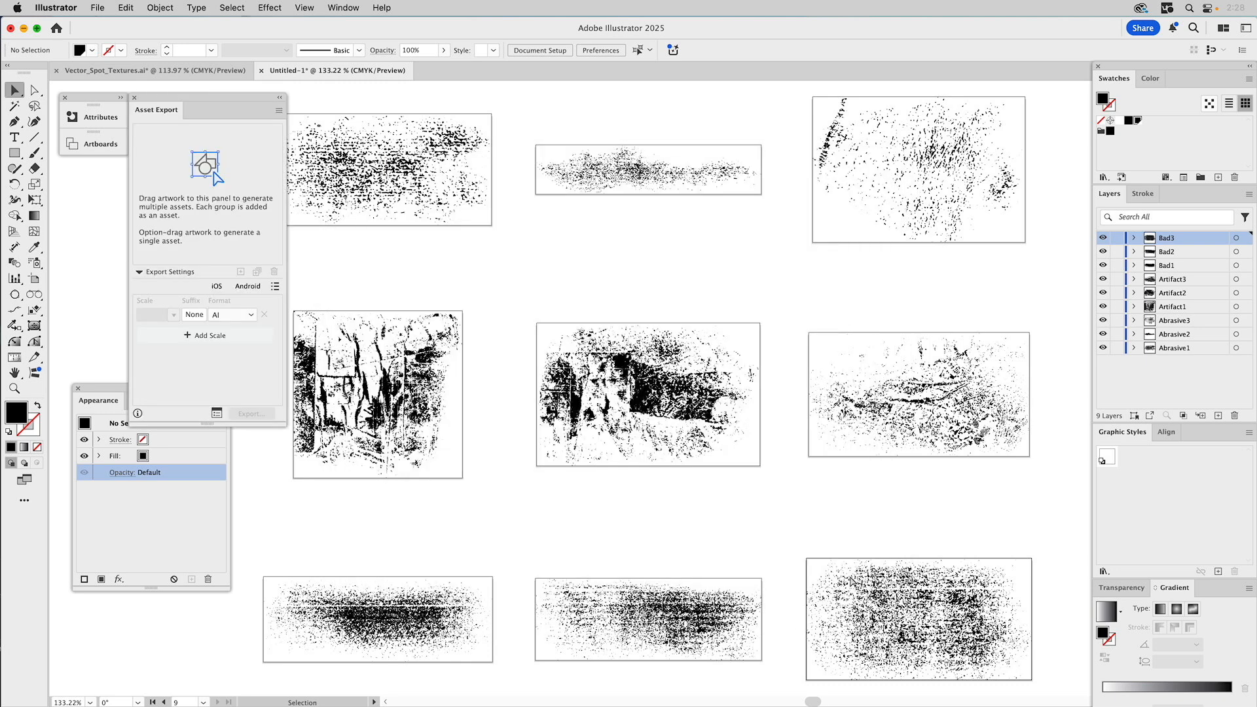
- Select all textures and confirm 28470 closed paths and 99503 points in PathScribe, then deselect
key("super+a")
key("v")
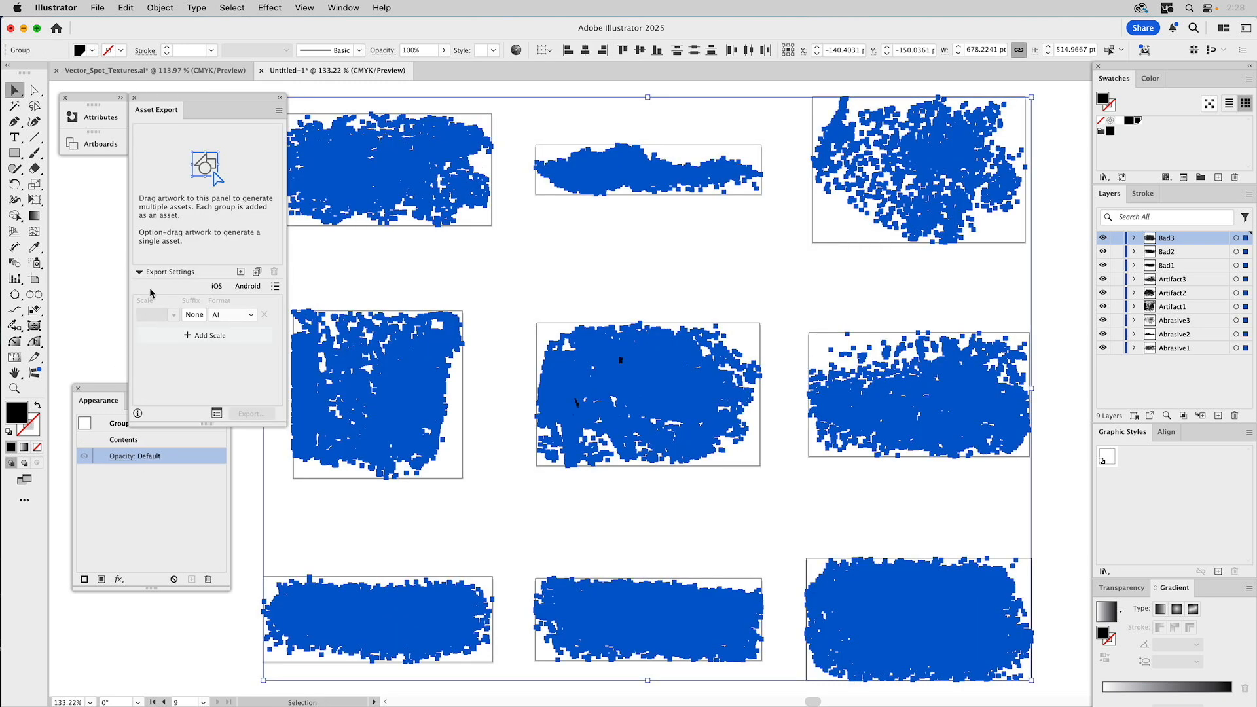
left_click(281, 99)
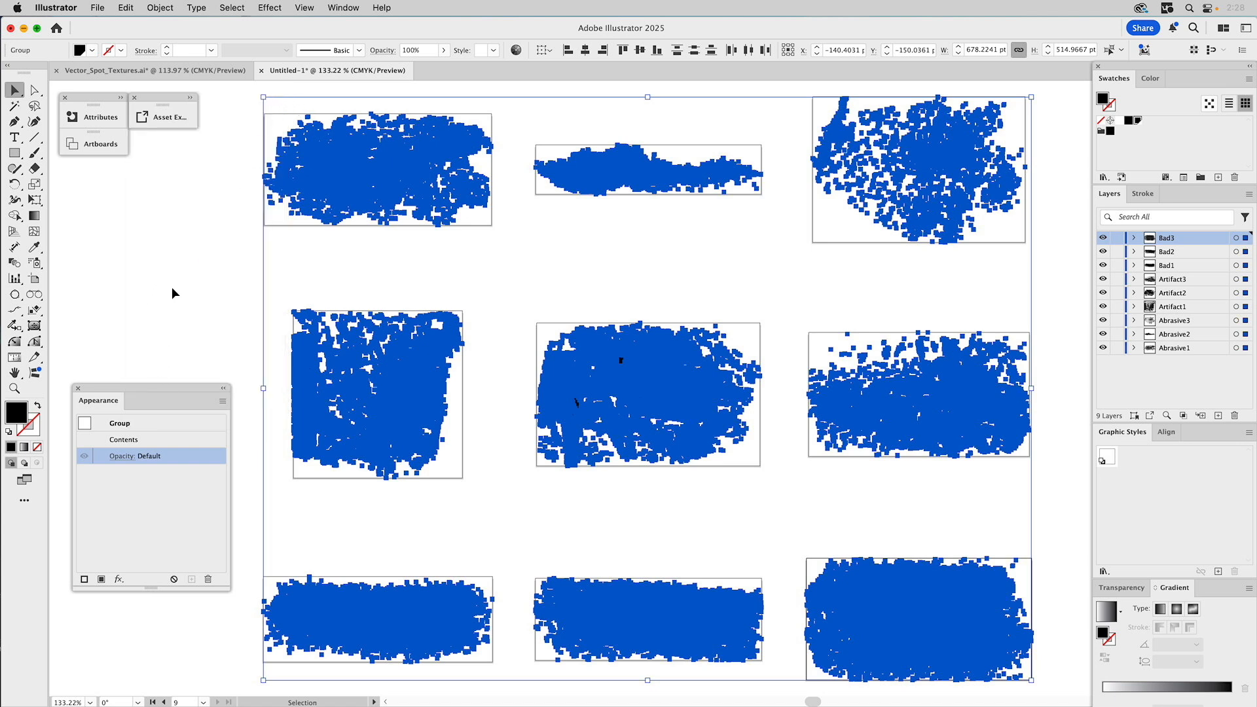
left_click(347, 7)
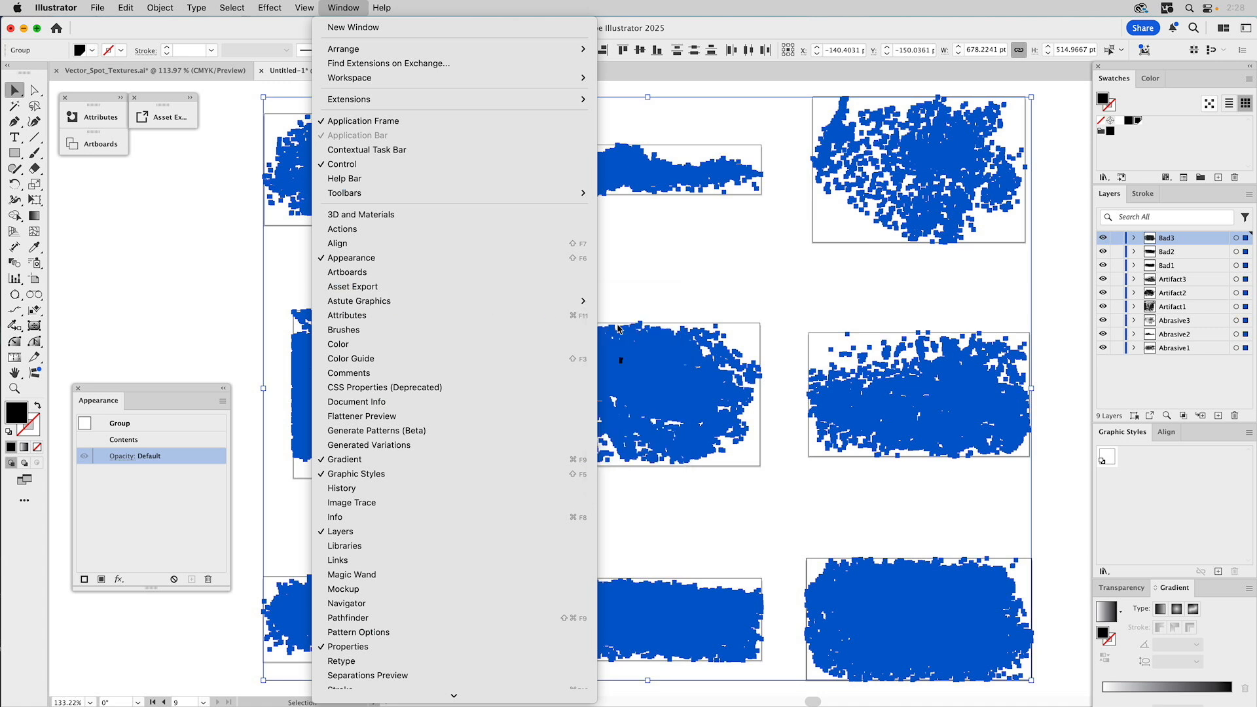
mouse_move(567, 302)
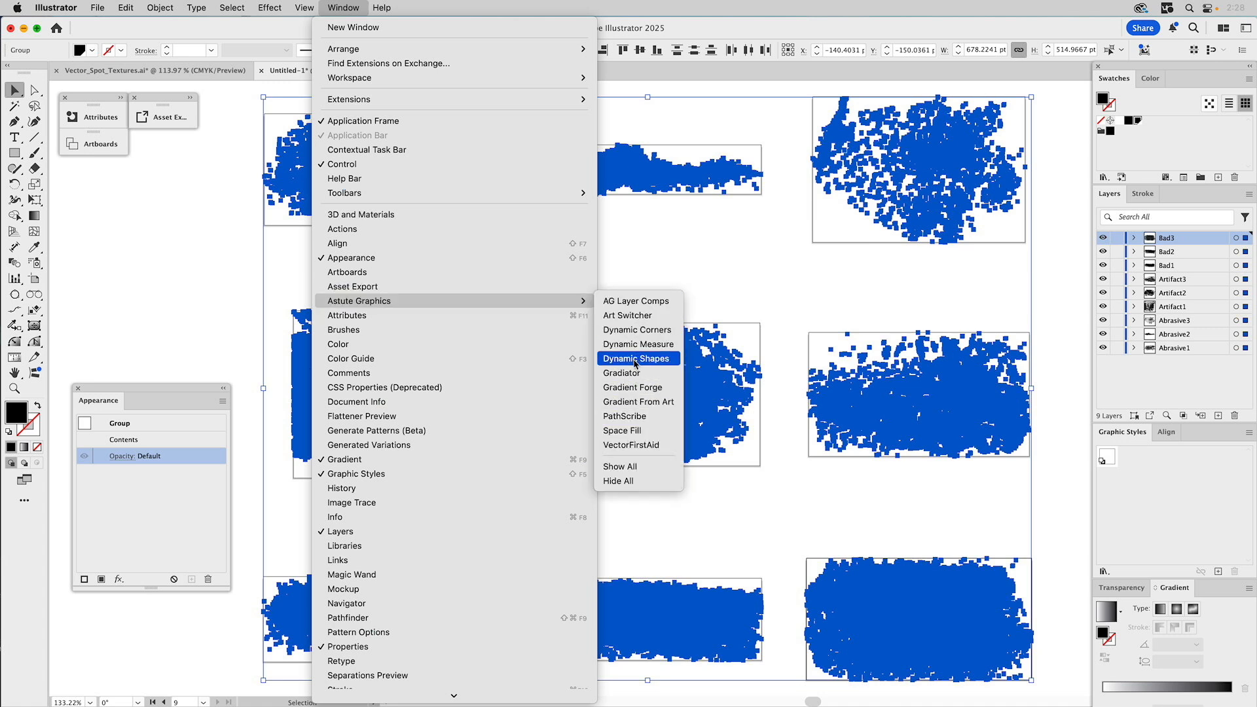
left_click(634, 422)
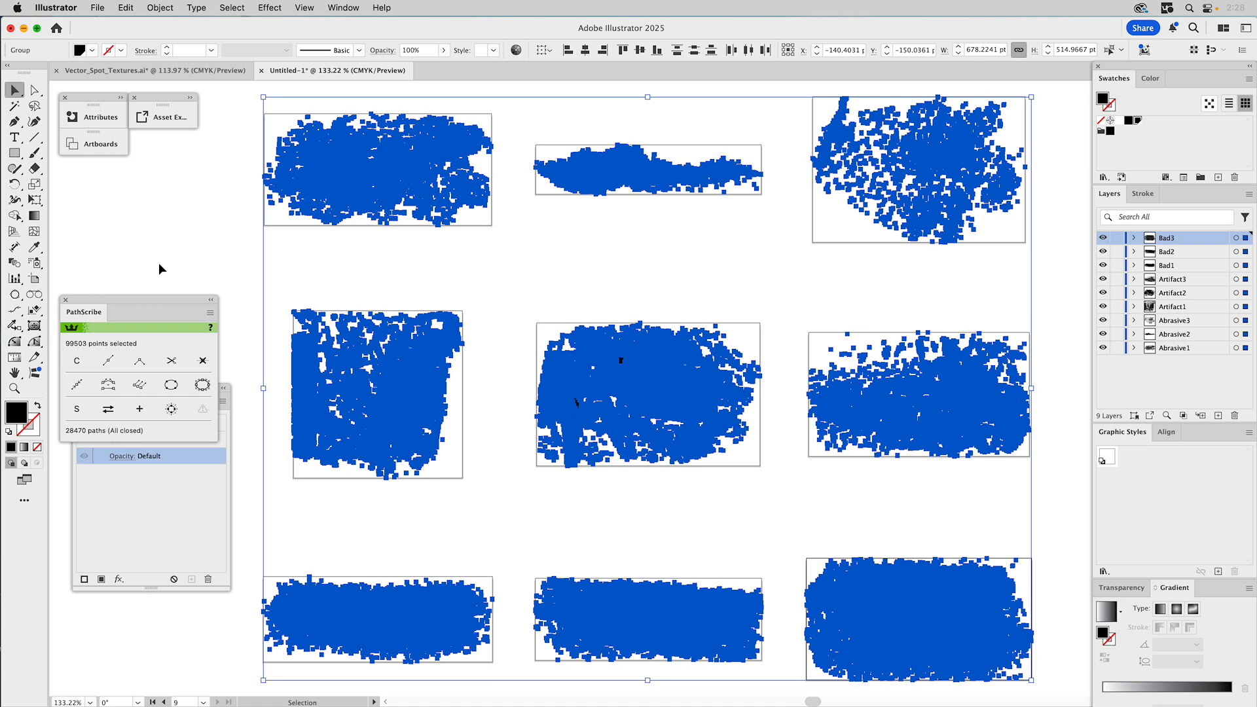
left_click(65, 300)
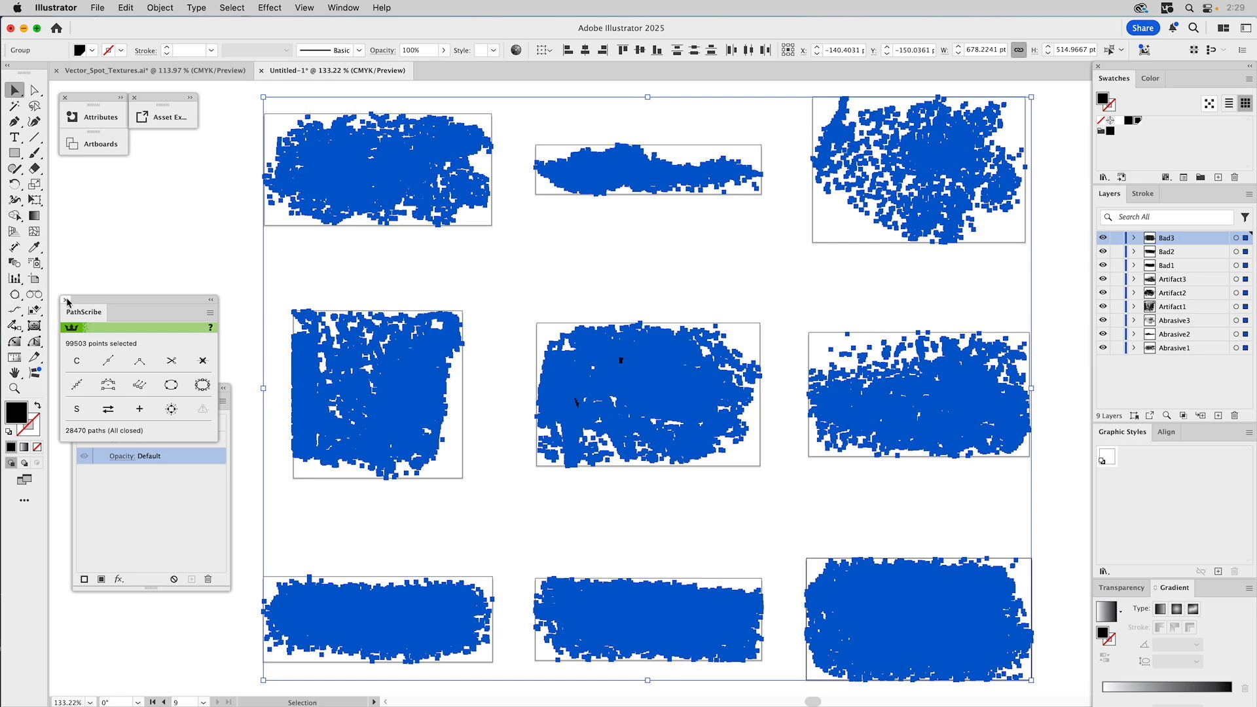
left_click(104, 274)
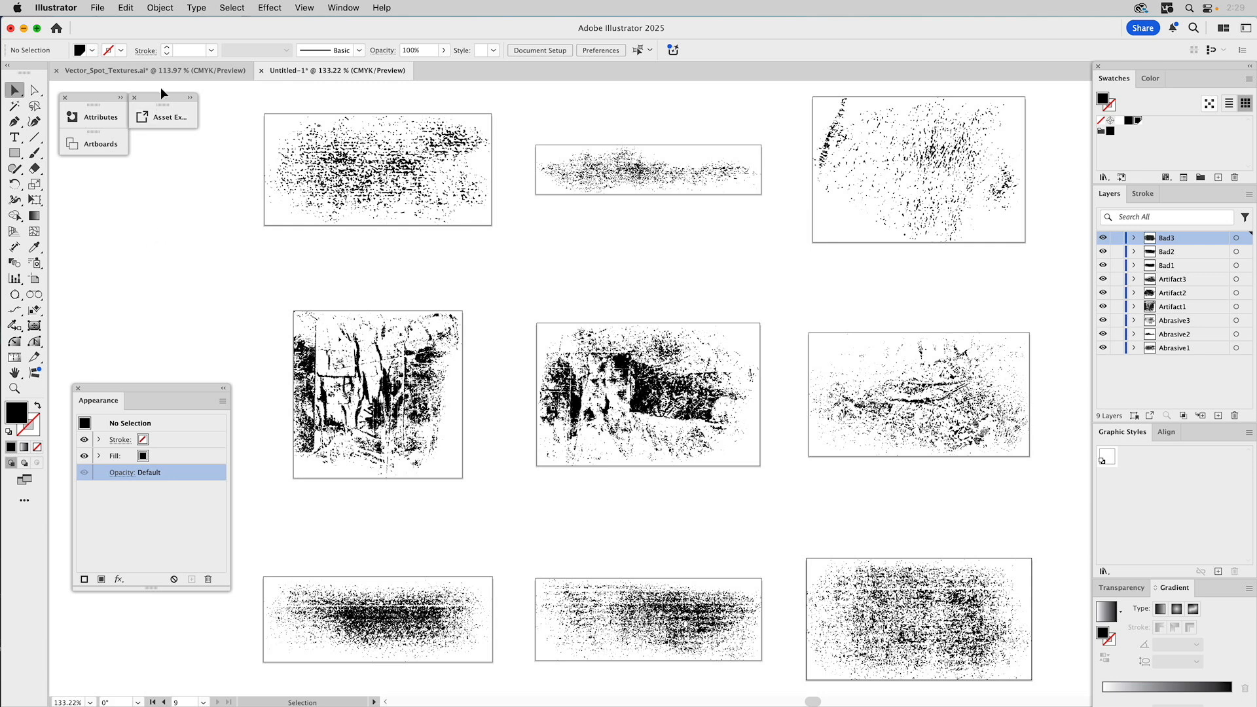
- Close Untitled-1 and Vector_Spot_Textures.ai without saving, then close the Illustrator Home window
left_click(262, 70)
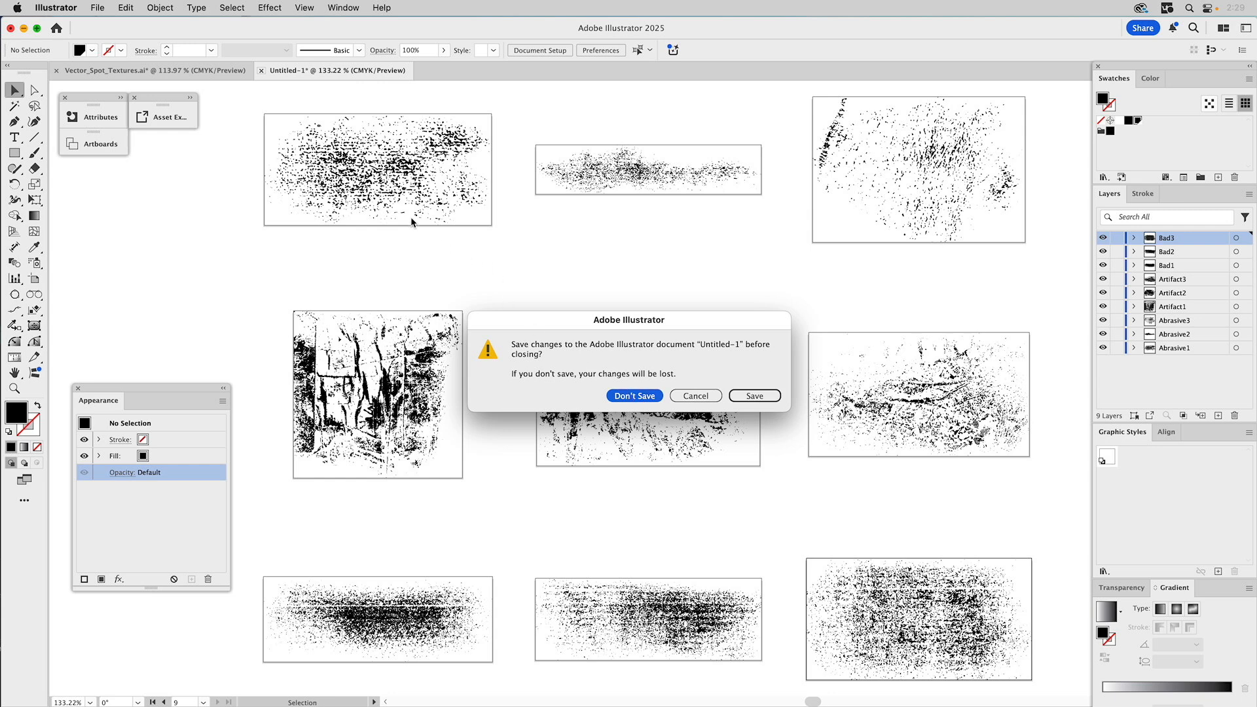
key("Return")
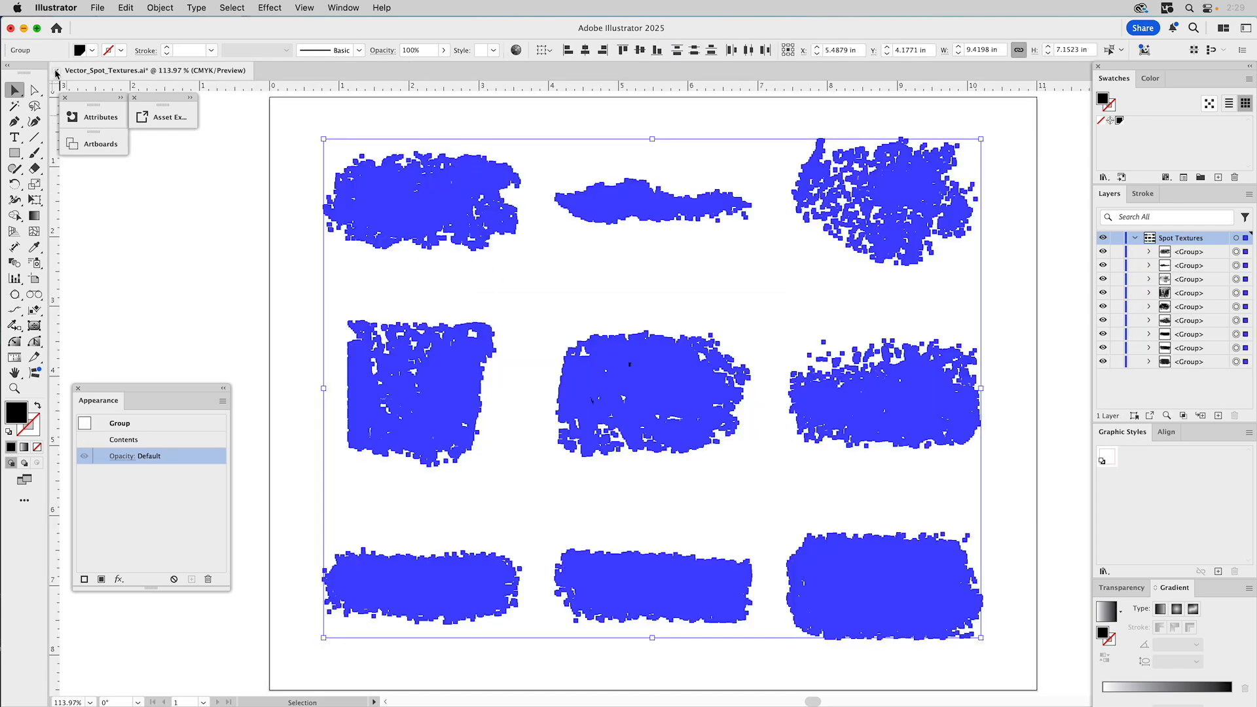
left_click(56, 71)
left_click(620, 393)
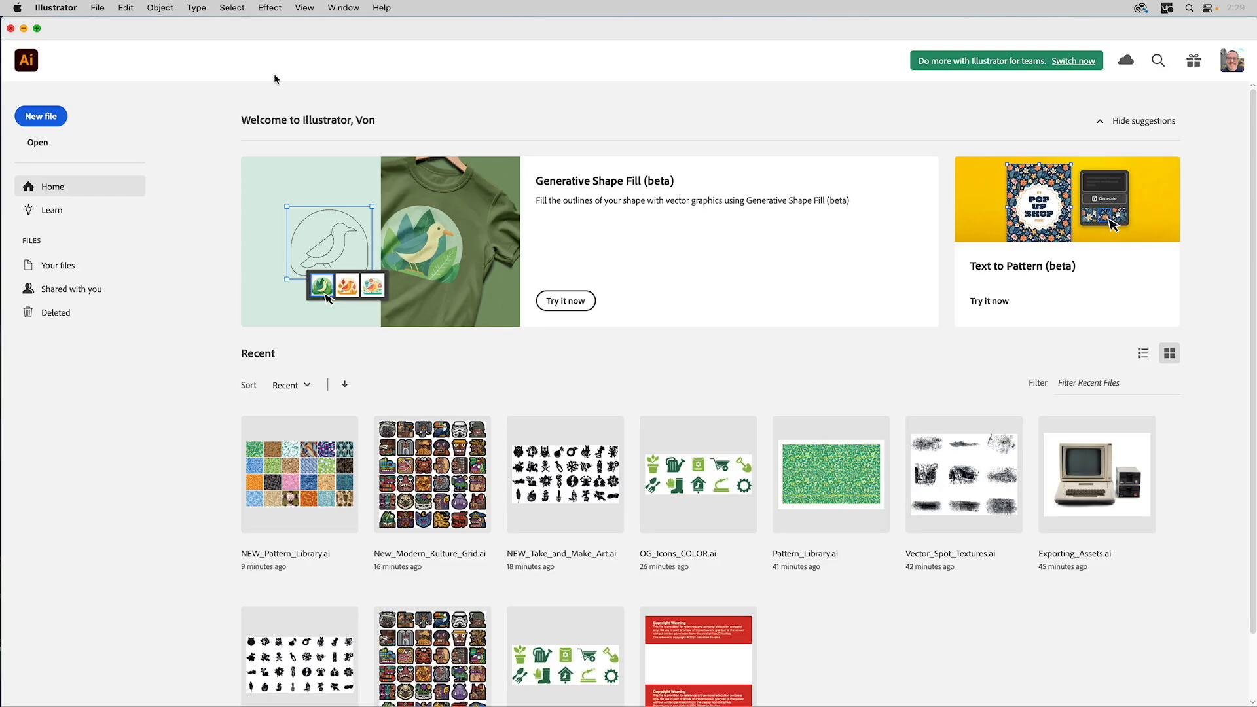
left_click(10, 29)
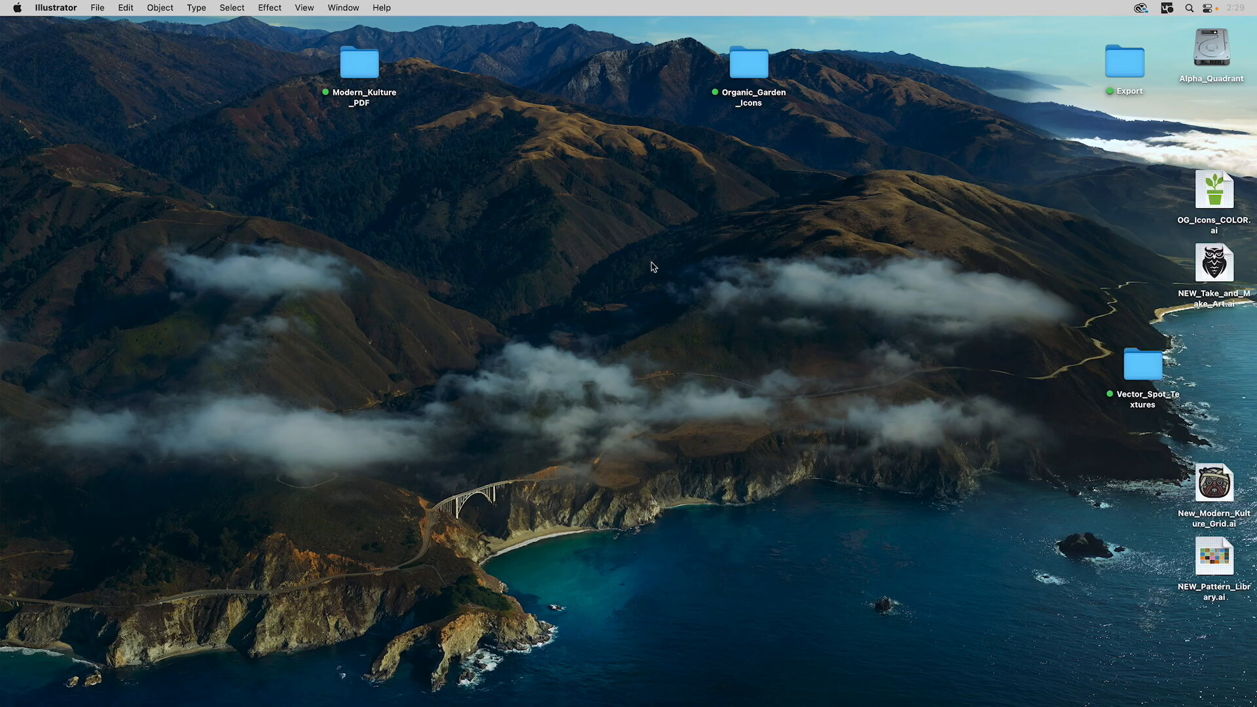
- Line up the three NEW AI files along the desktop bottom, lower OG_Icons_COLOR.ai, and open Export
left_click(836, 333)
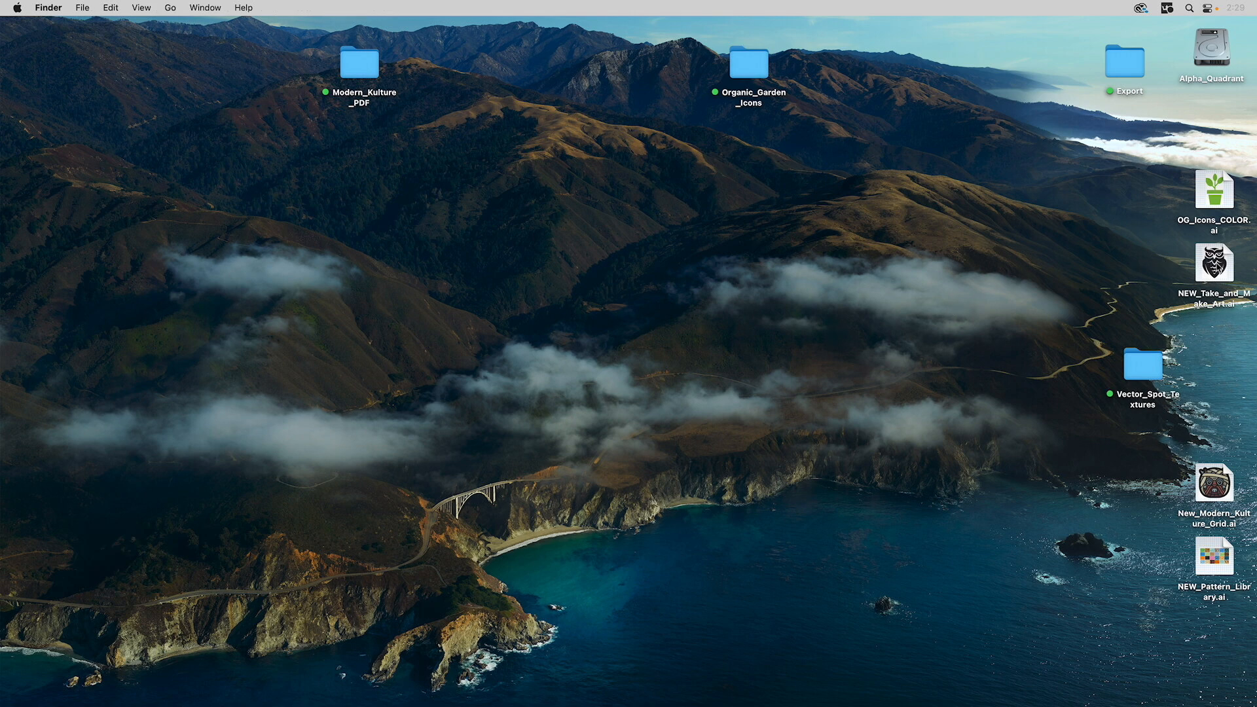
left_click_drag(1215, 265, 916, 556)
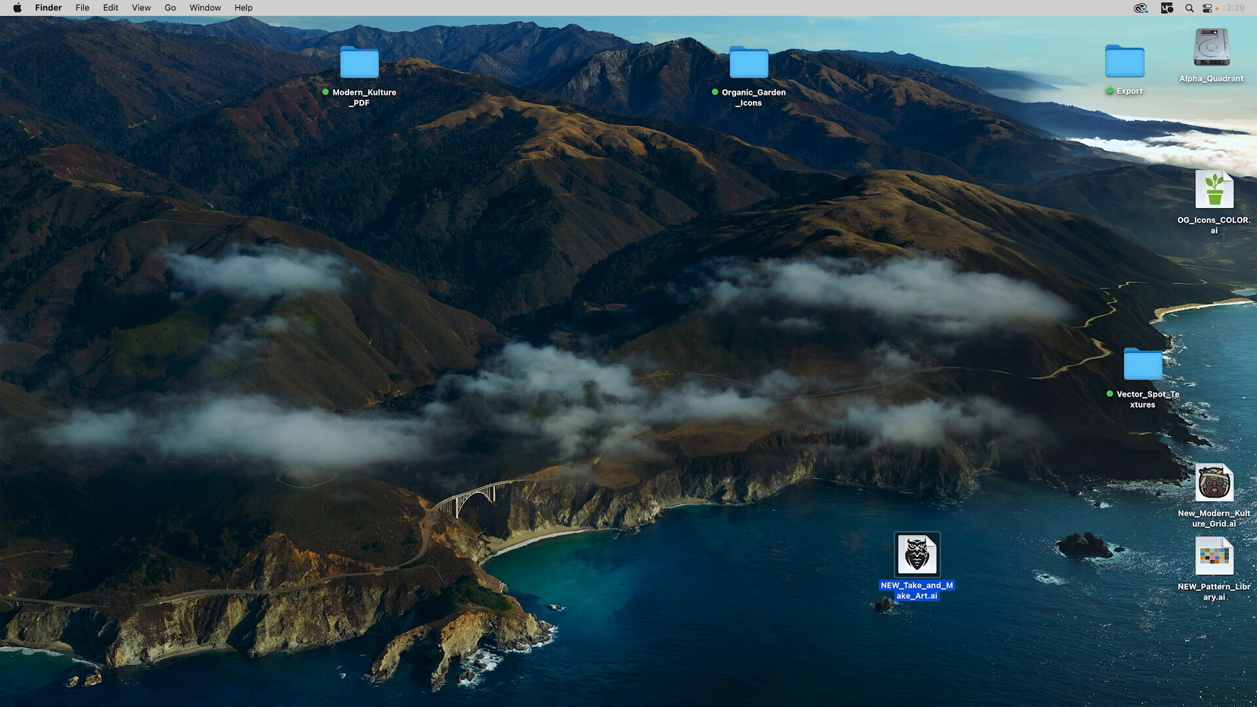
left_click_drag(1216, 485, 1009, 552)
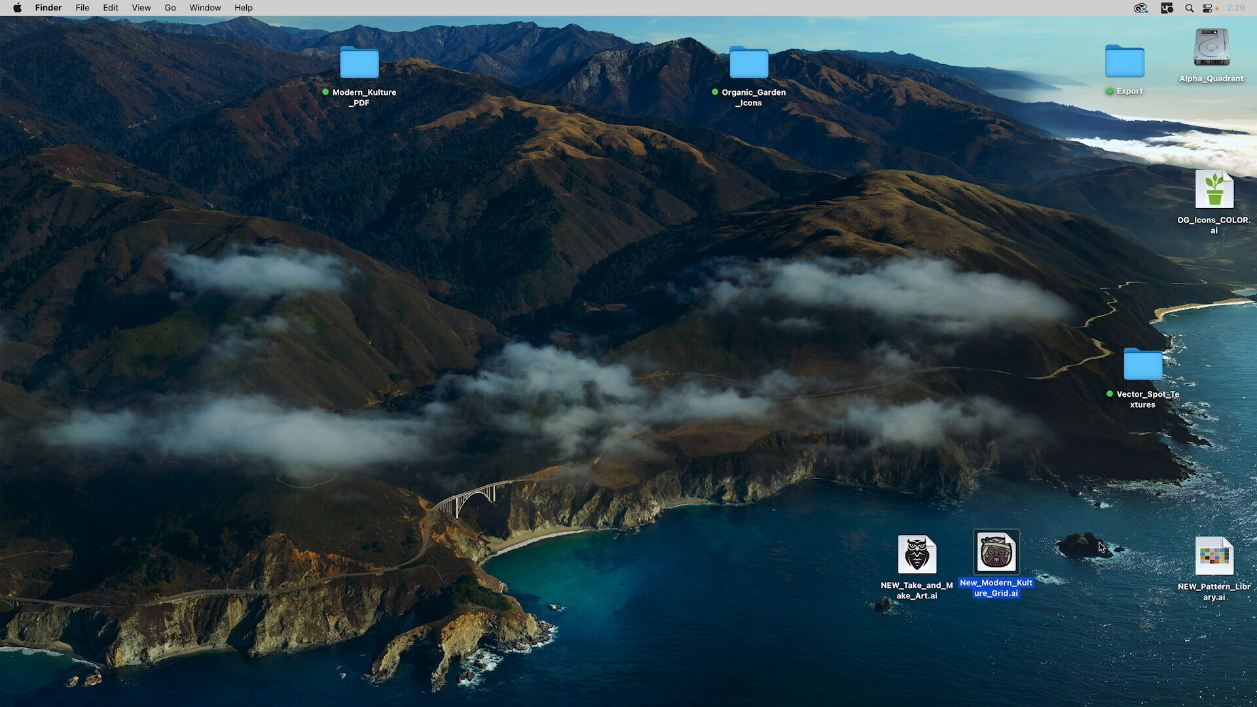
left_click_drag(1213, 560, 1078, 557)
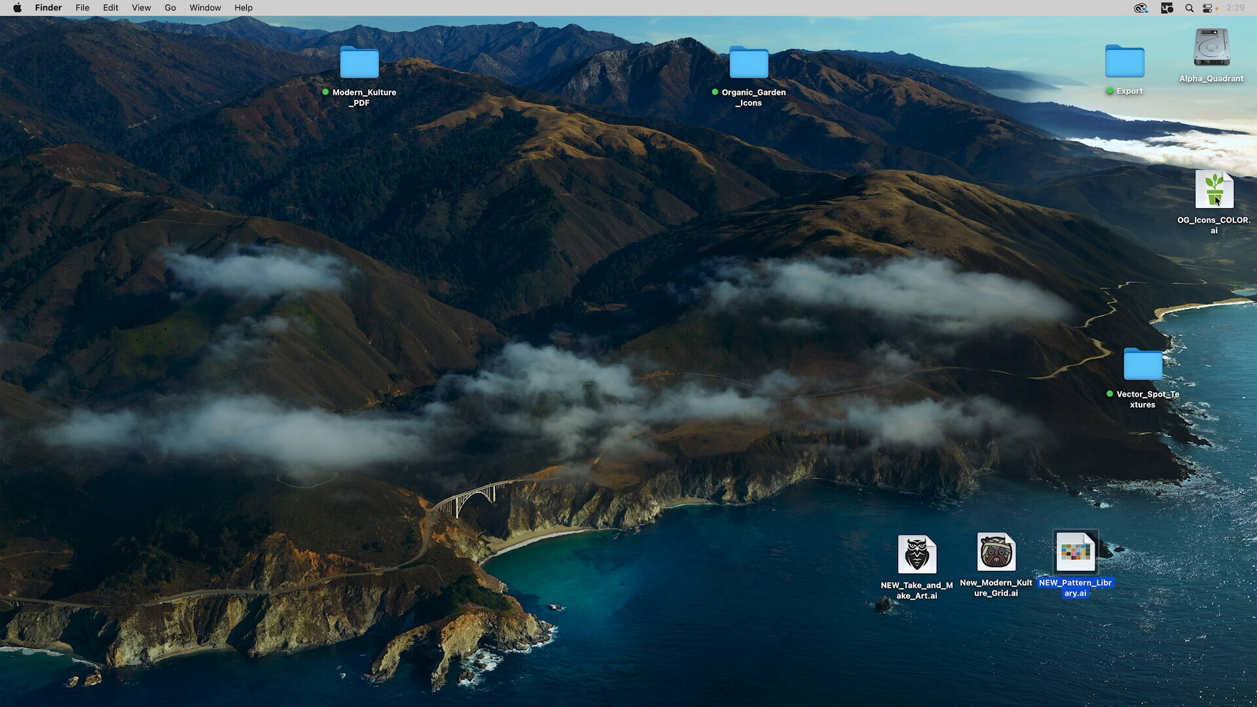
left_click_drag(1215, 200, 1209, 263)
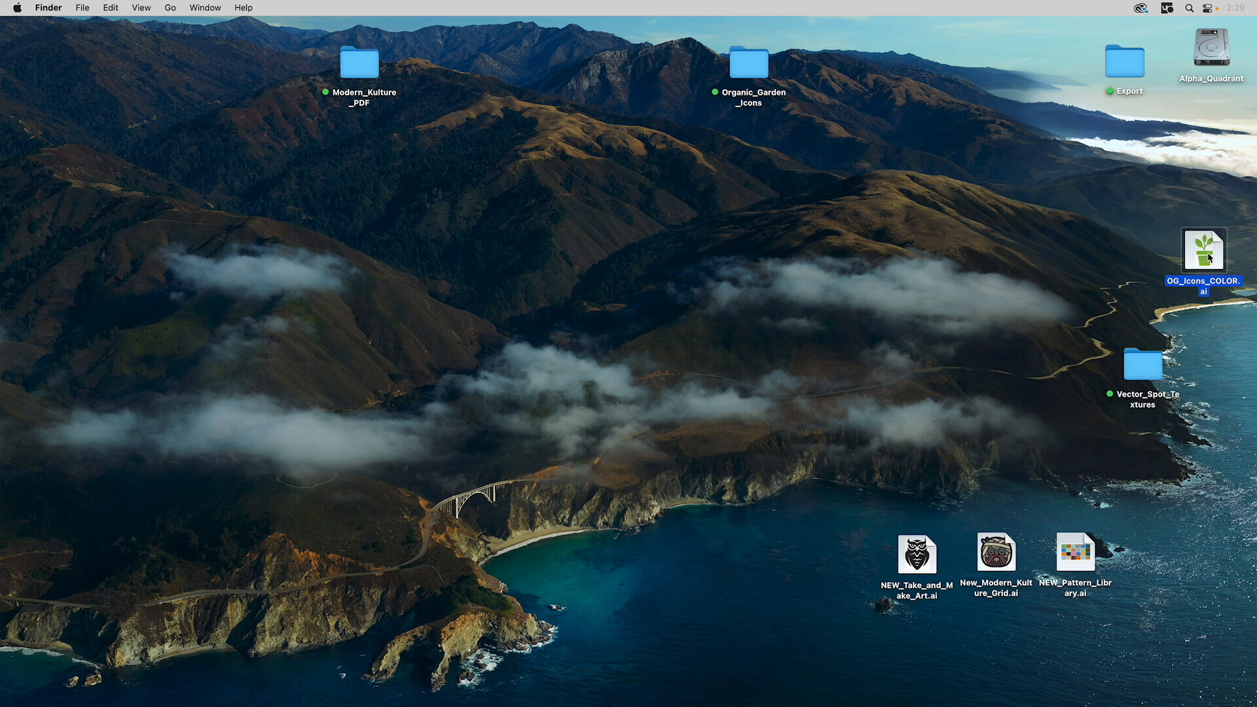
double_click(1118, 65)
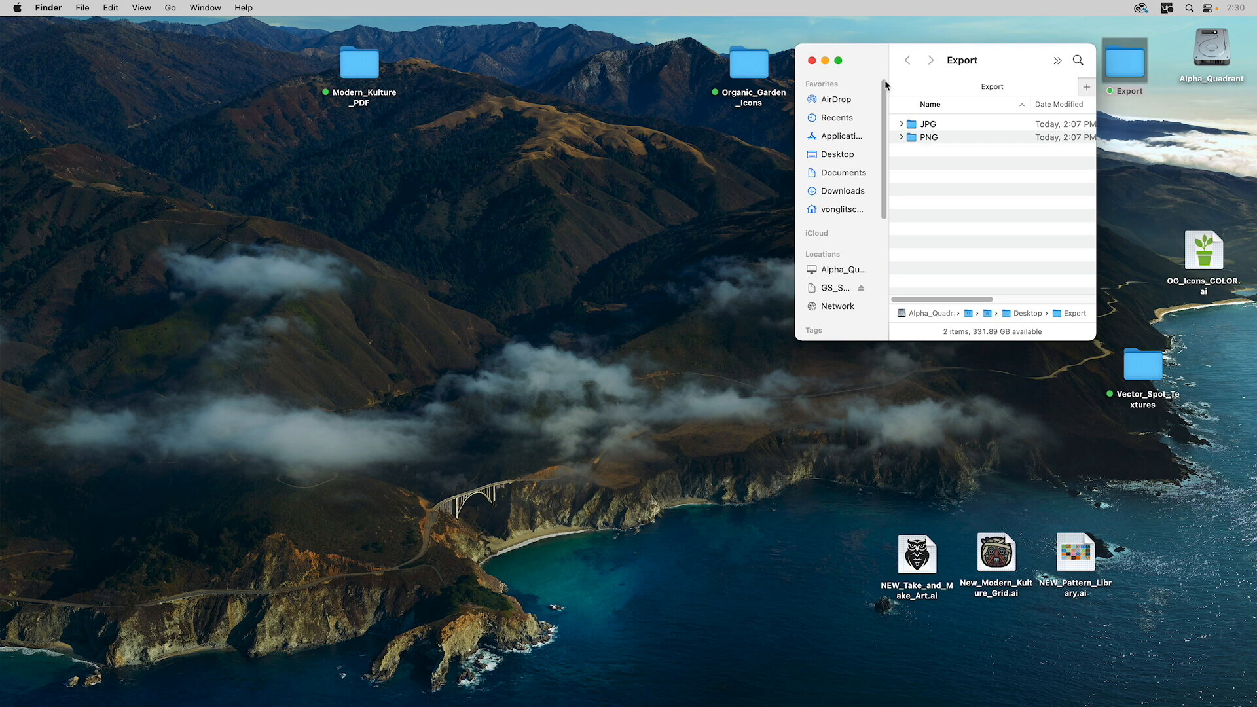
- Open Organic_Garden_Icons and move OG_Icons_COLOR.ai into the RGB COLOR folder
double_click(756, 64)
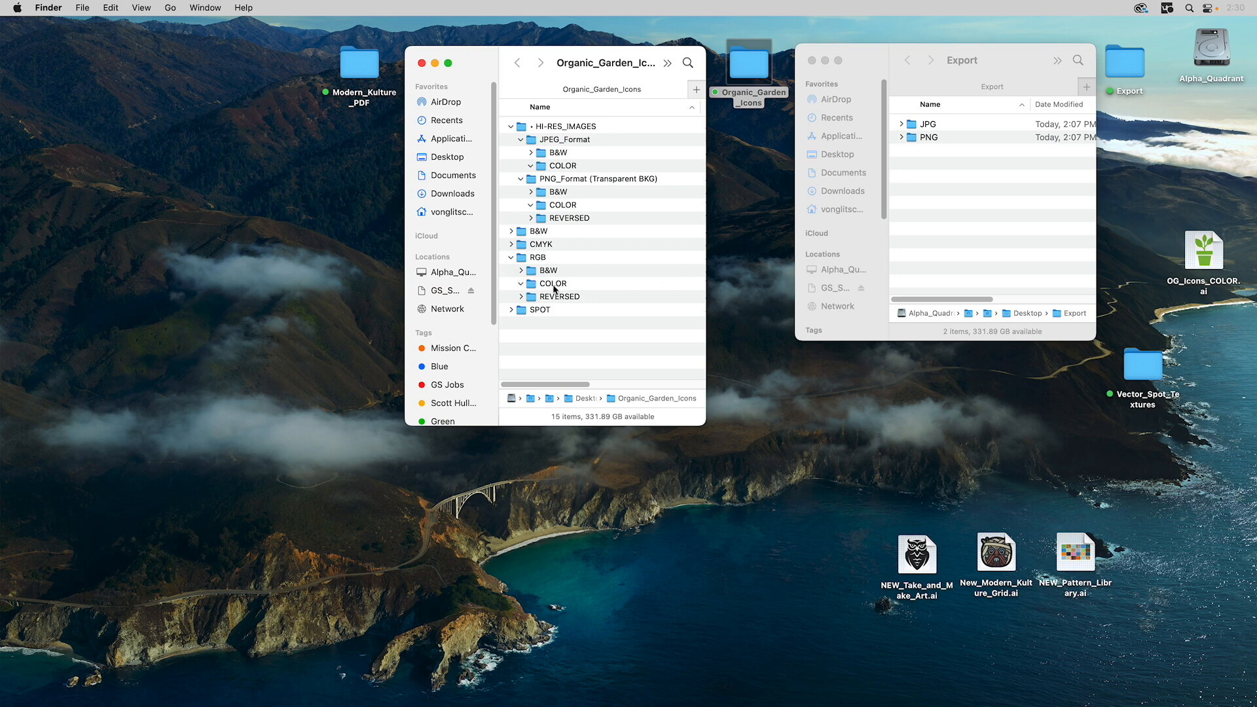
left_click_drag(1210, 260, 564, 287)
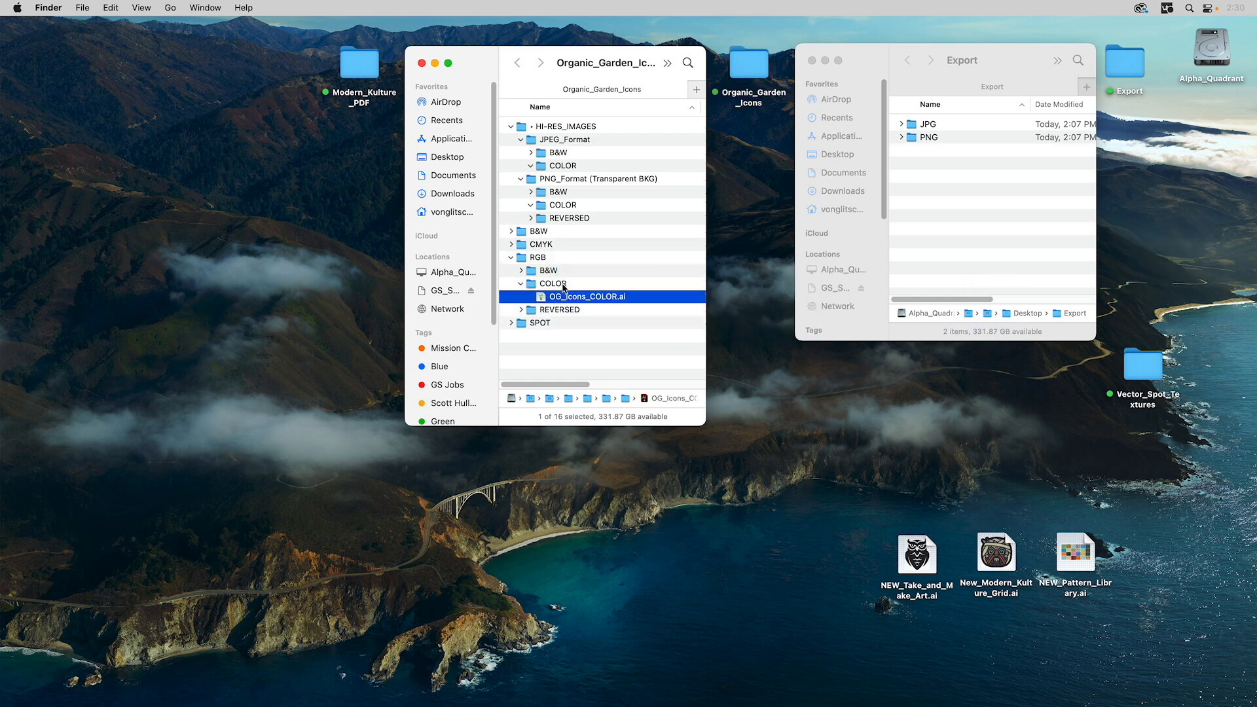
left_click(521, 283)
left_click(521, 284)
left_click(520, 284)
left_click(521, 297)
left_click(521, 297)
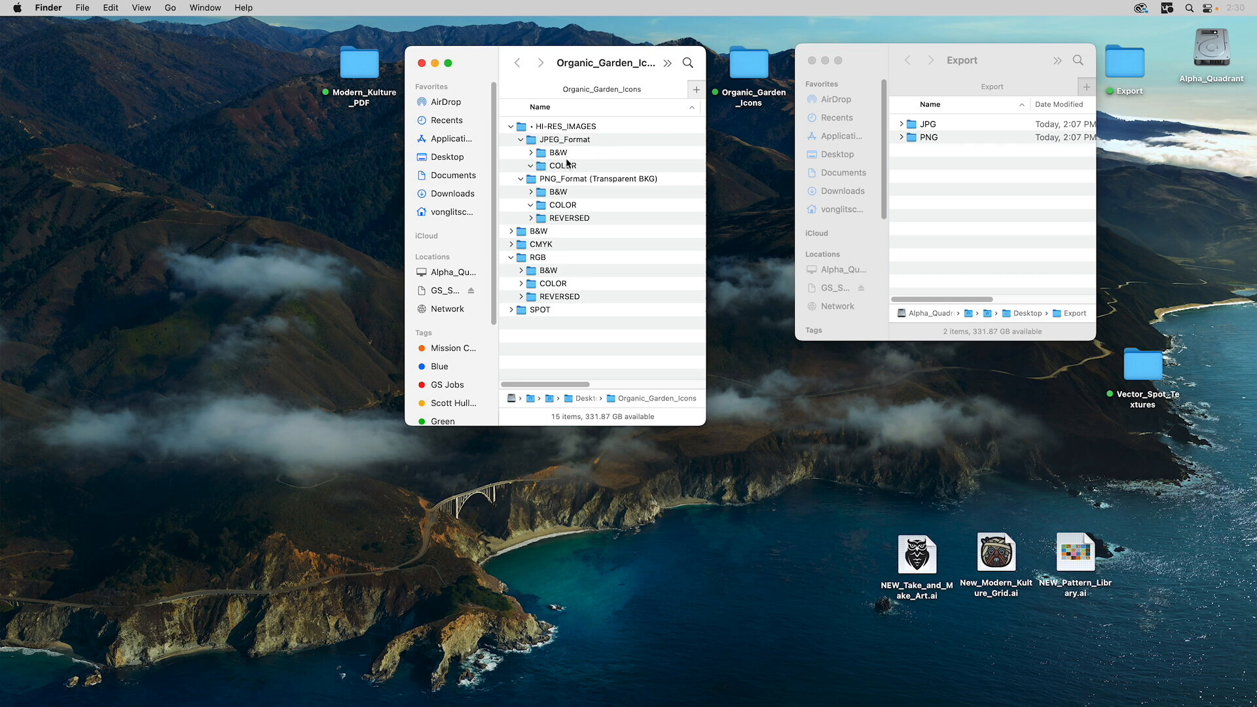
- Move the ten exported JPGs, Birdhouse.jpg through Wheel Barrow.jpg, into JPEG_Format's COLOR folder
left_click(902, 124)
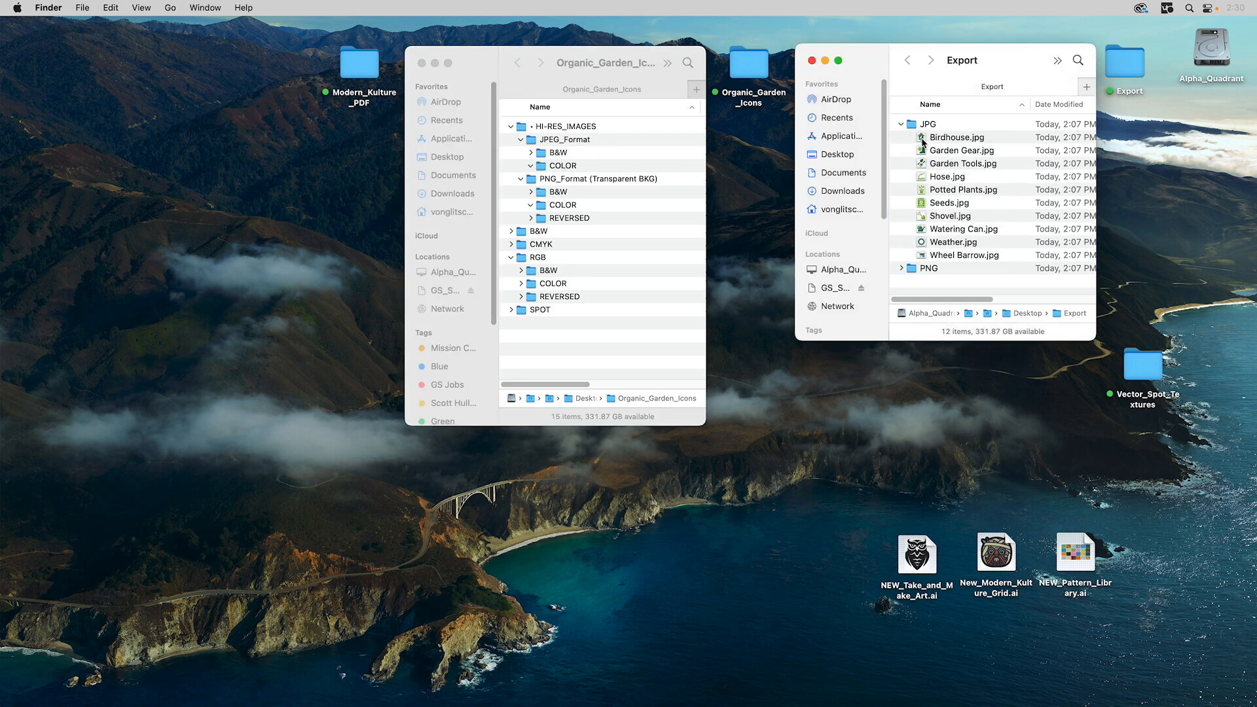
left_click(924, 142)
left_click(924, 256, "shift")
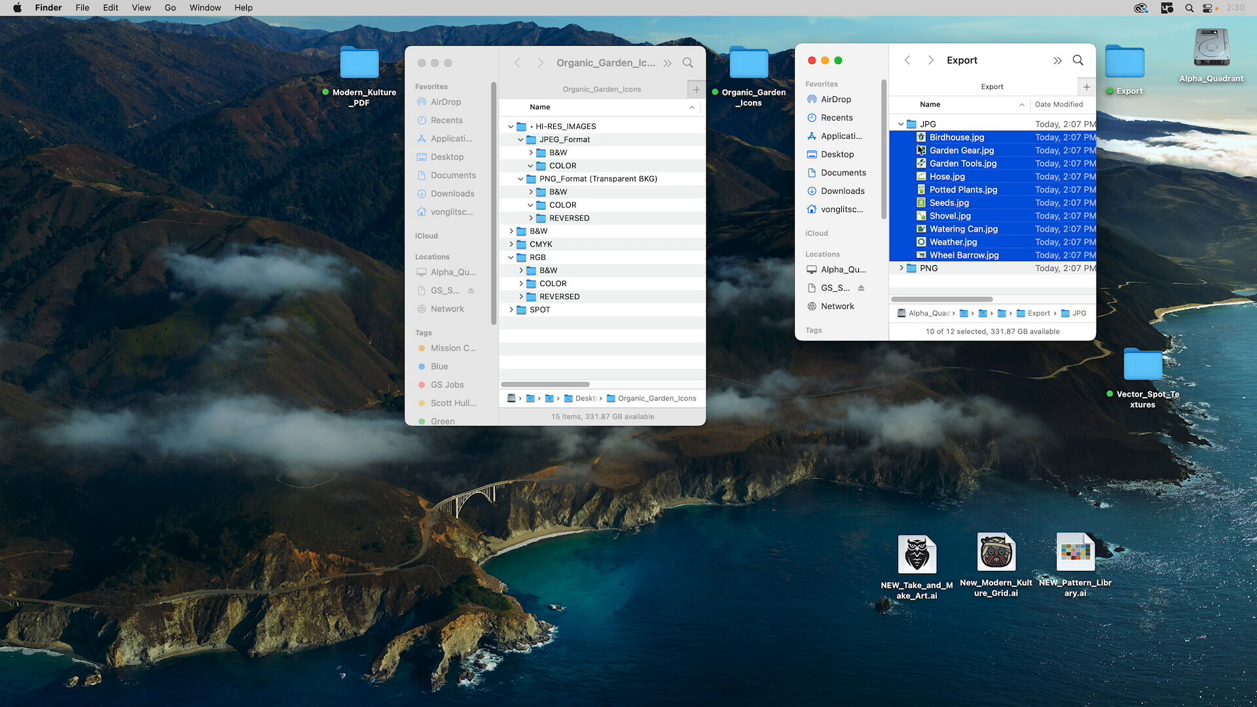
left_click_drag(918, 143, 573, 167)
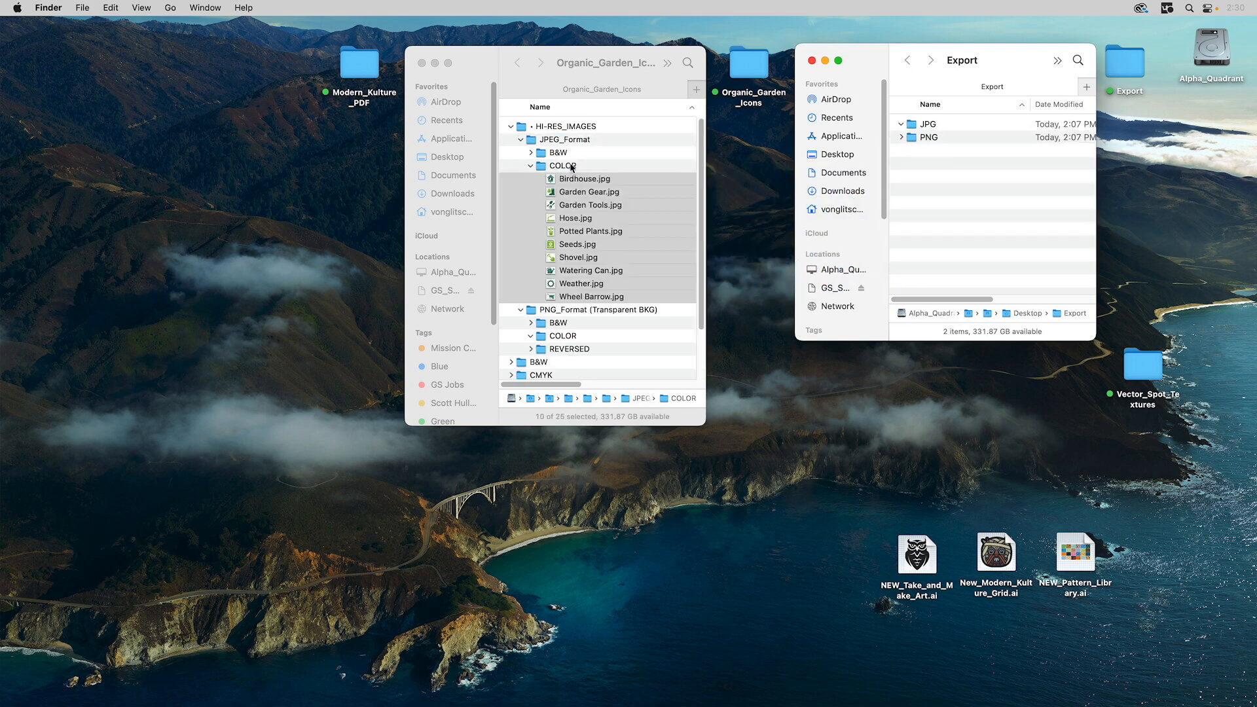
left_click(531, 165)
left_click(531, 152)
left_click(531, 153)
left_click(521, 139)
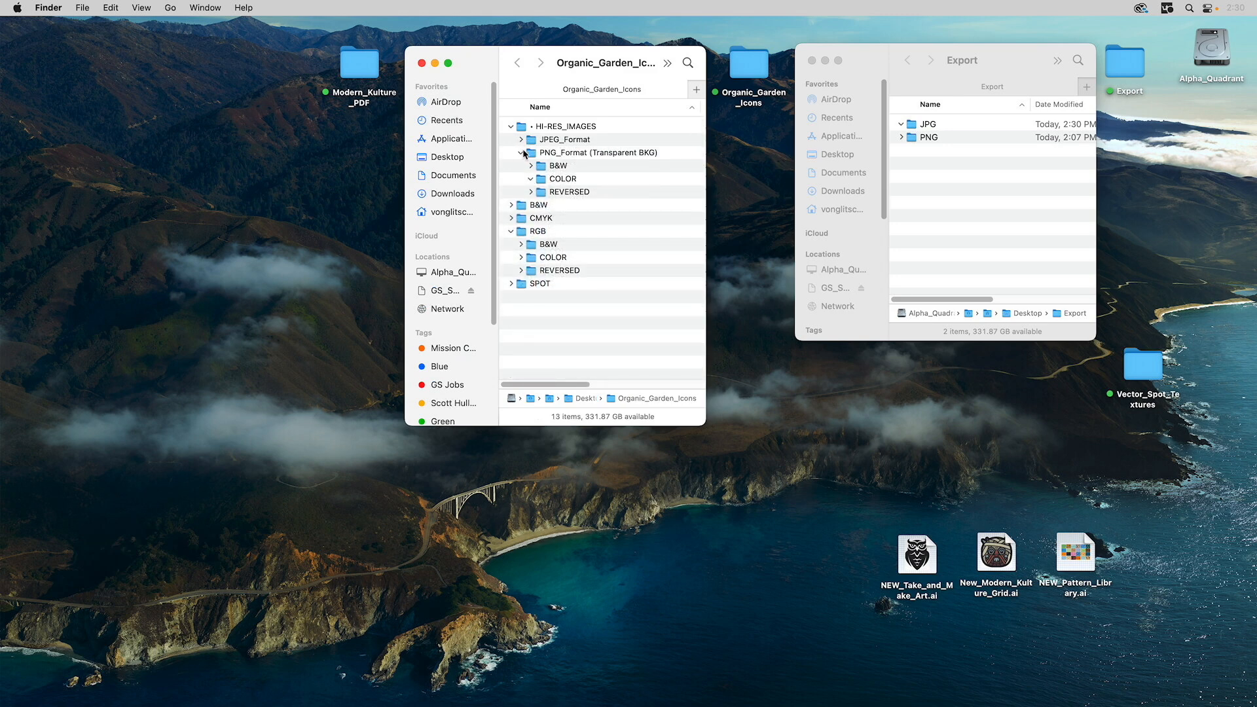
- Move the ten exported PNGs, Birdhouse.png through Wheel Barrow.png, into PNG_Format's COLOR folder
left_click(902, 137)
left_click(924, 154)
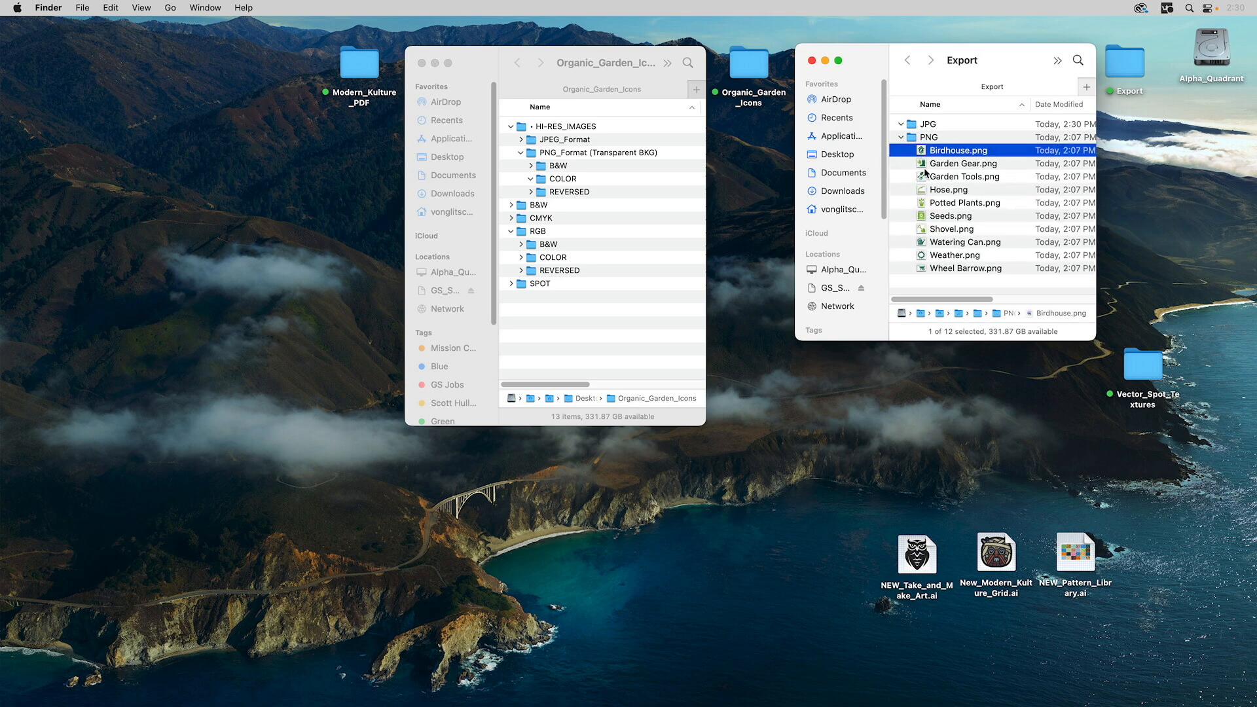
left_click(926, 268, "shift")
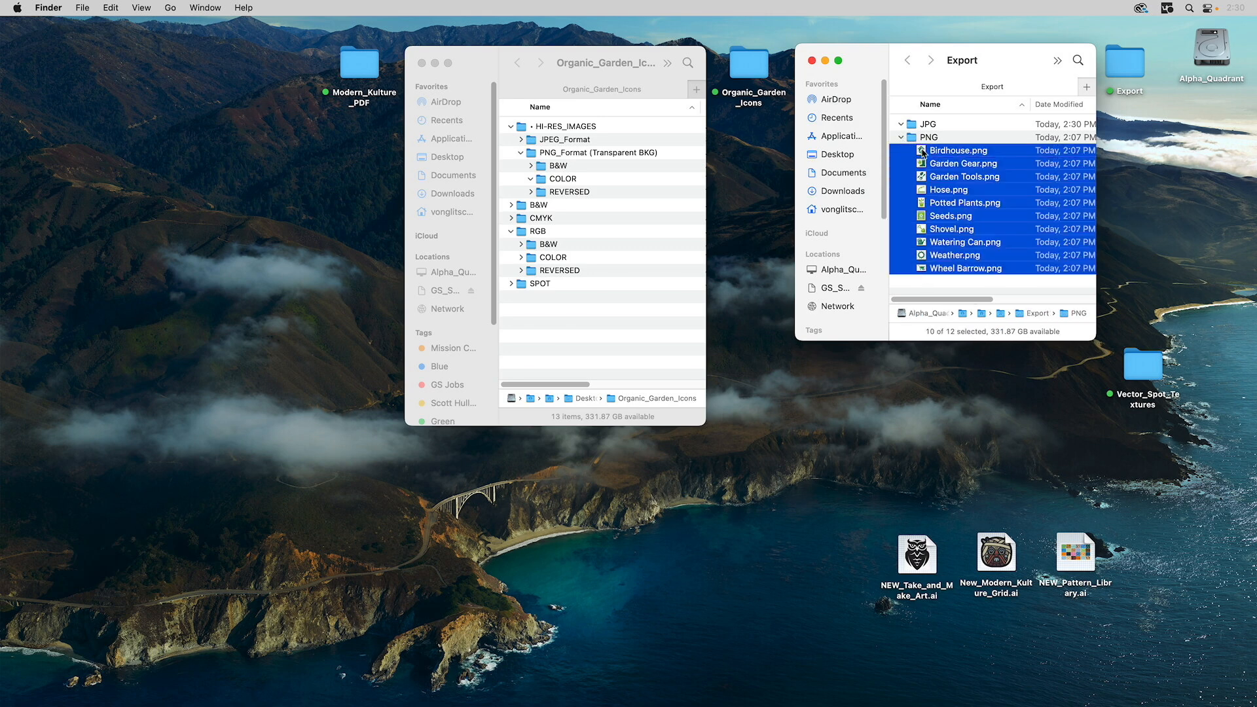
left_click_drag(924, 153, 574, 180)
left_click(531, 179)
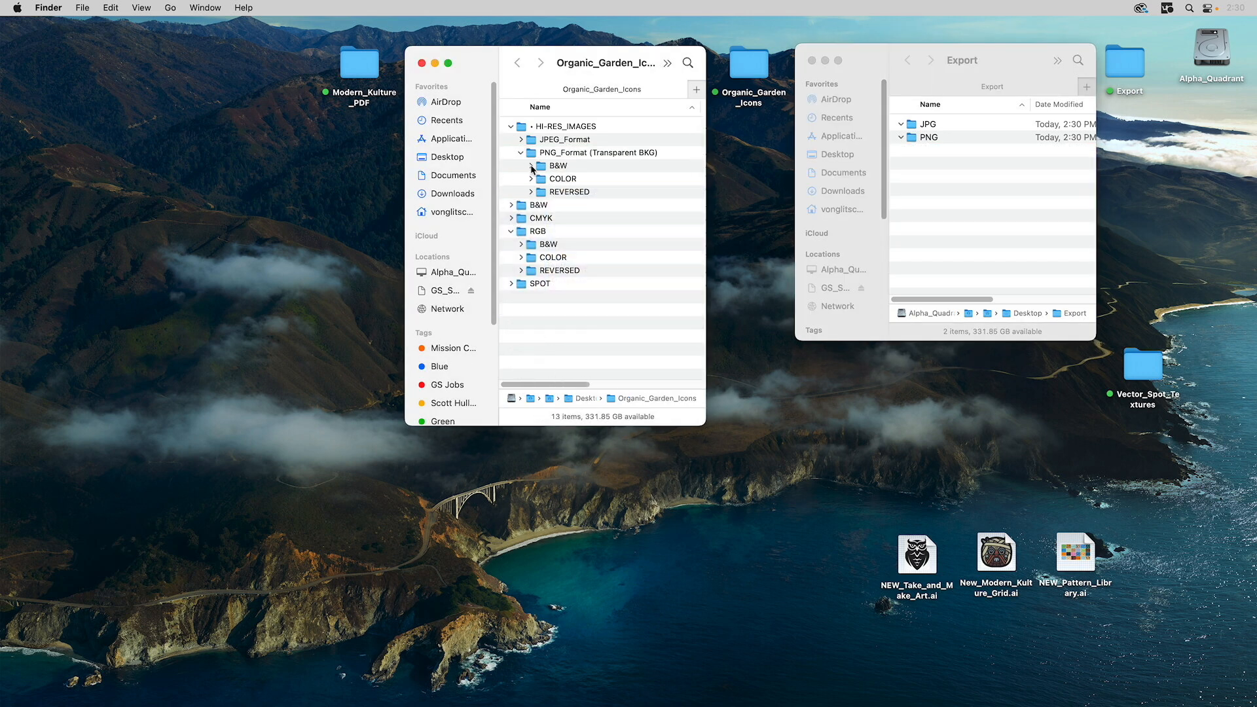
left_click(531, 166)
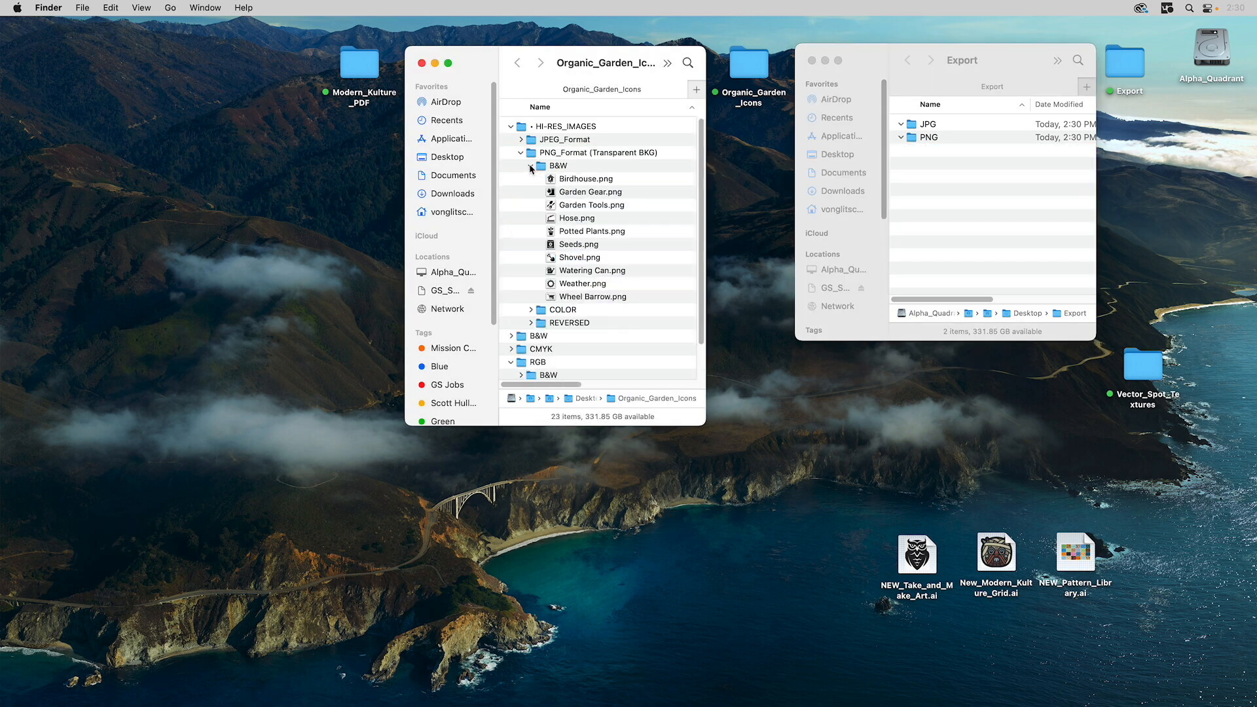
left_click(532, 166)
left_click(531, 191)
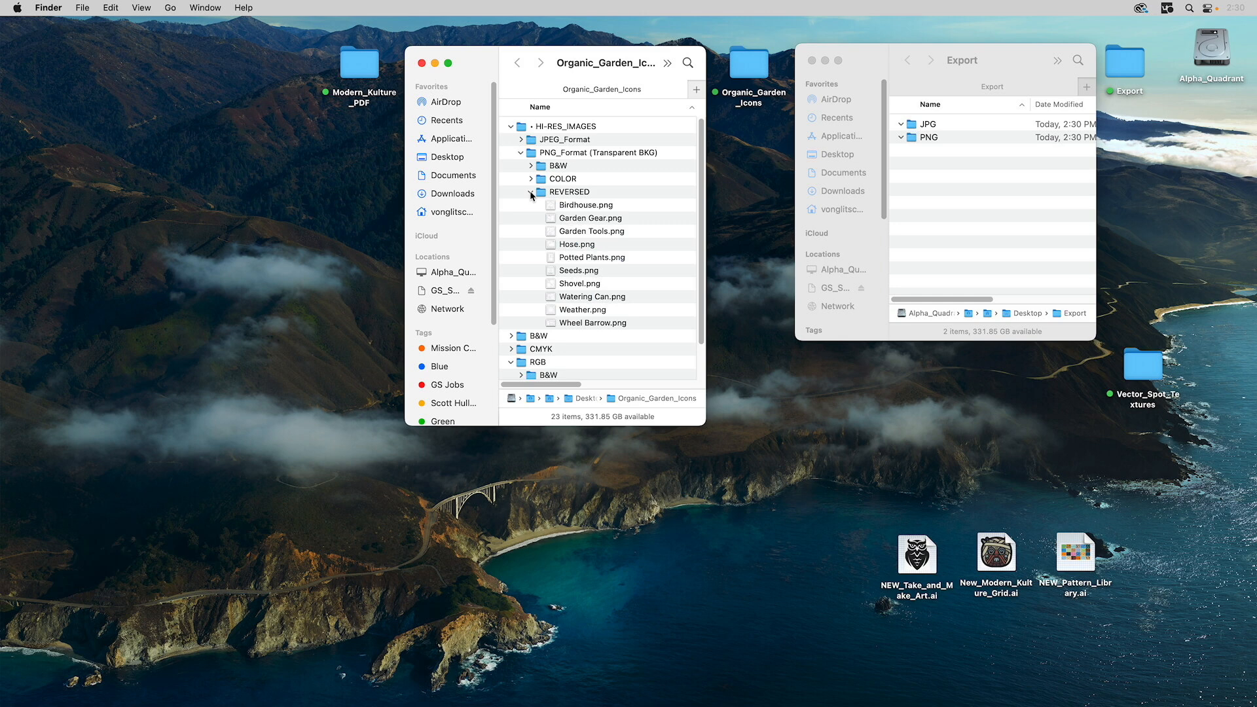
left_click(531, 192)
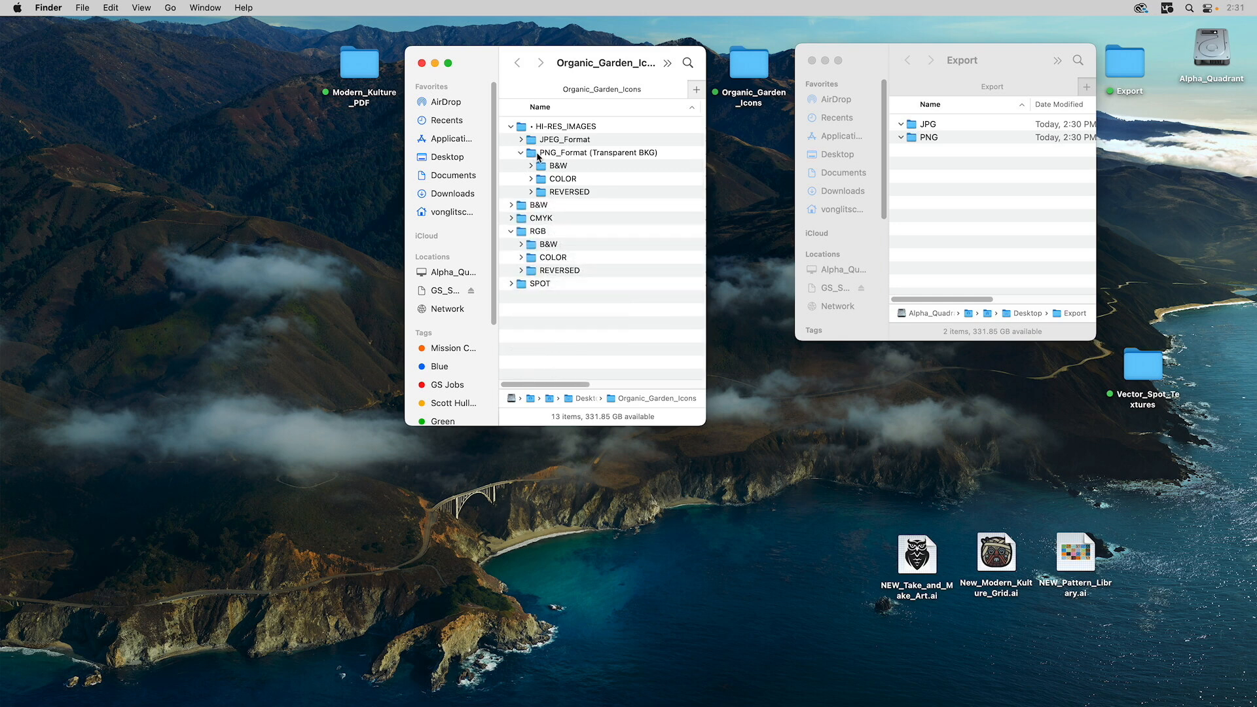
- Collapse the PNG_Format, RGB and HI-RES_IMAGES folders and close the Organic_Garden_Icons window
left_click(521, 153)
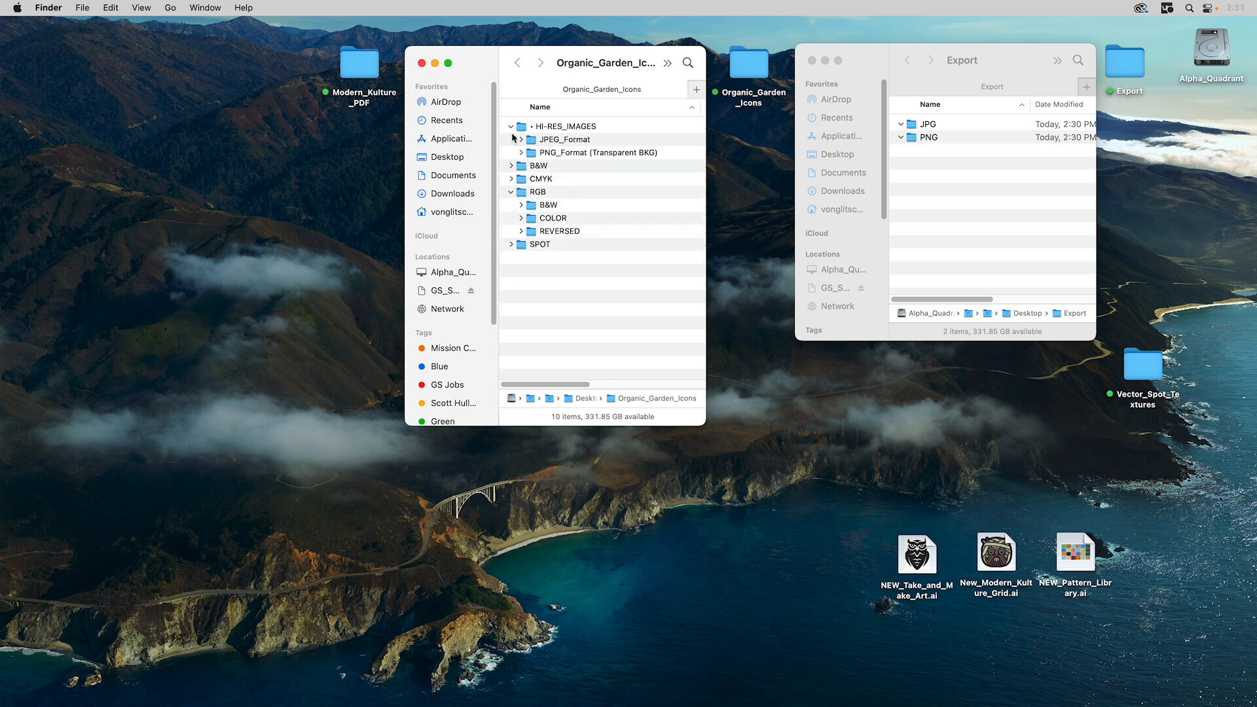
left_click(513, 193)
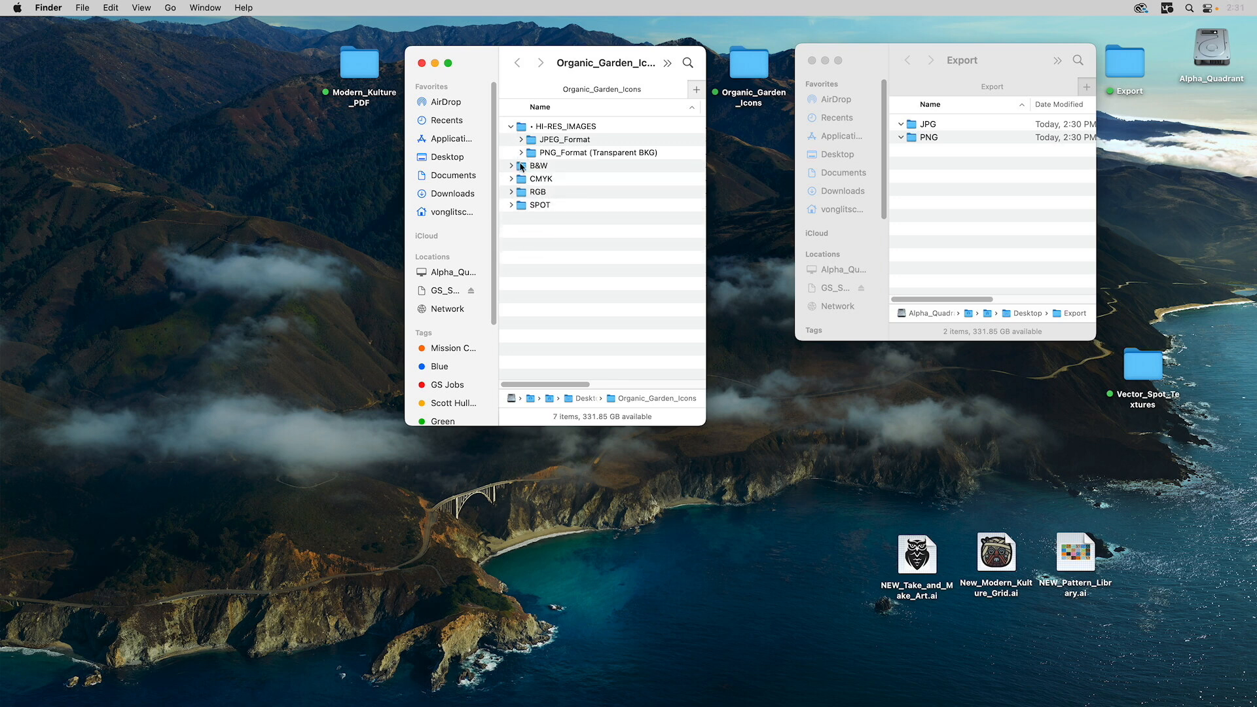
left_click(513, 125)
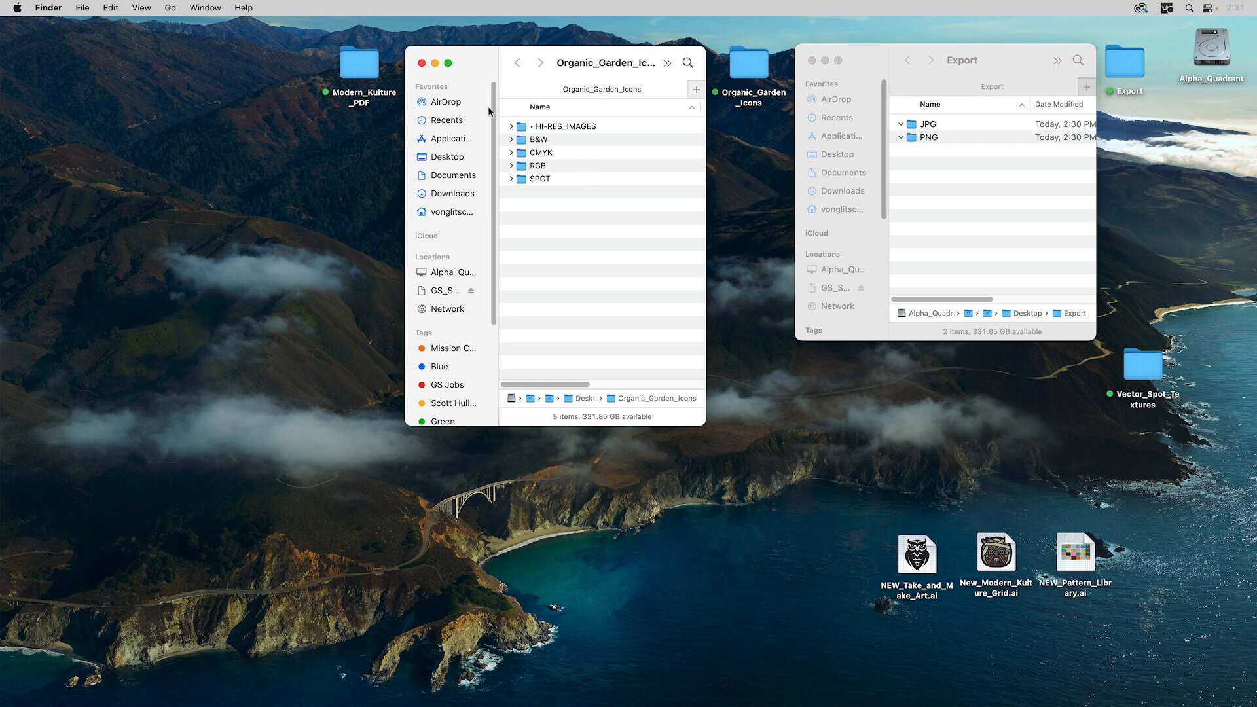
left_click(422, 64)
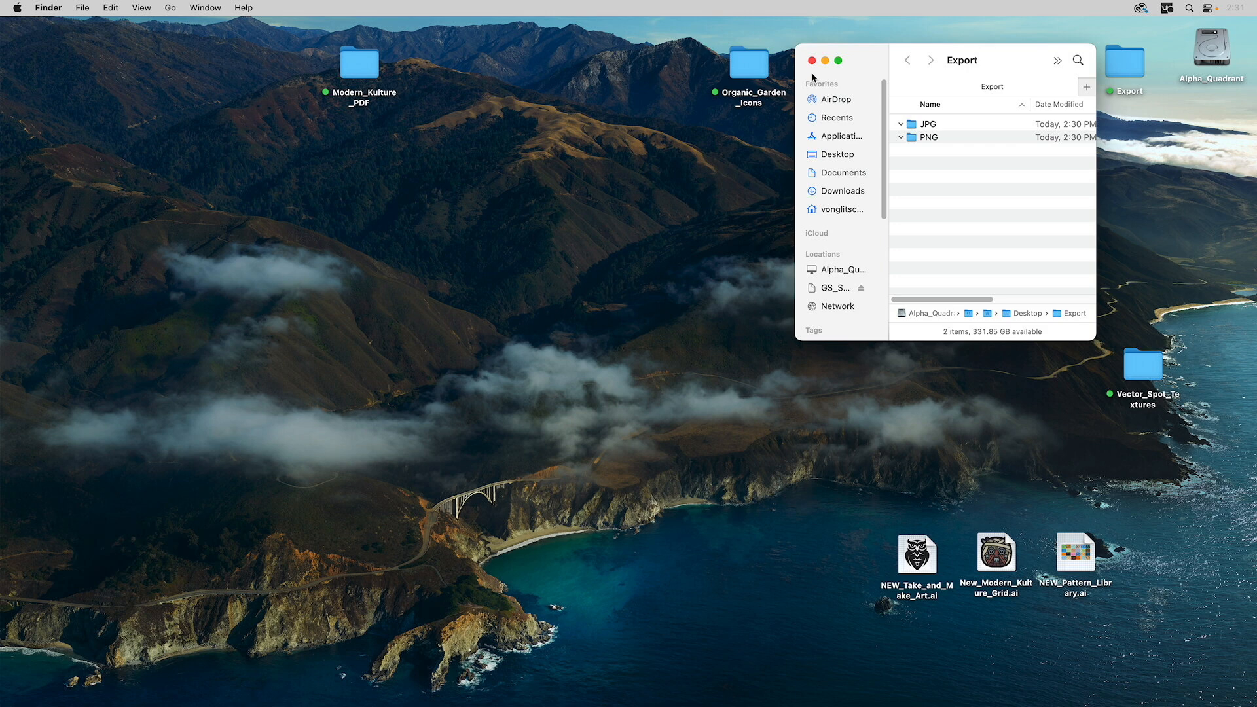
- Close the Export window and open the Modern_Kulture_PDF folder to browse its files
left_click(812, 61)
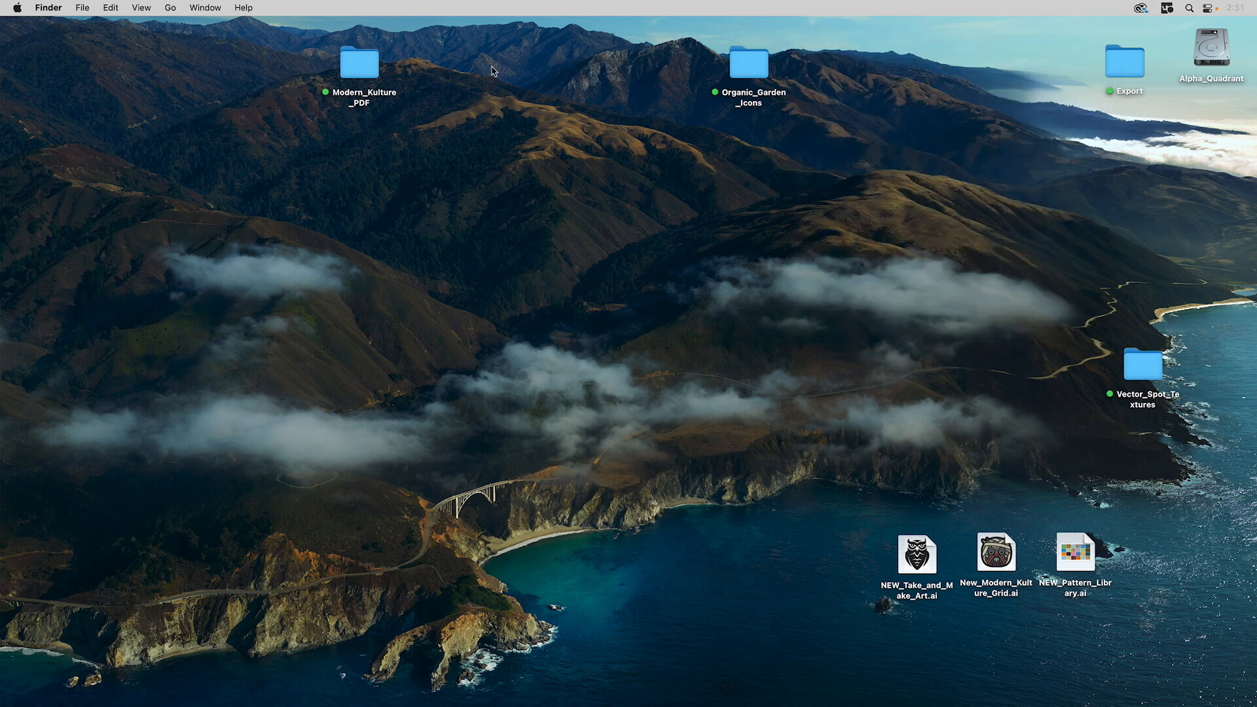
double_click(361, 71)
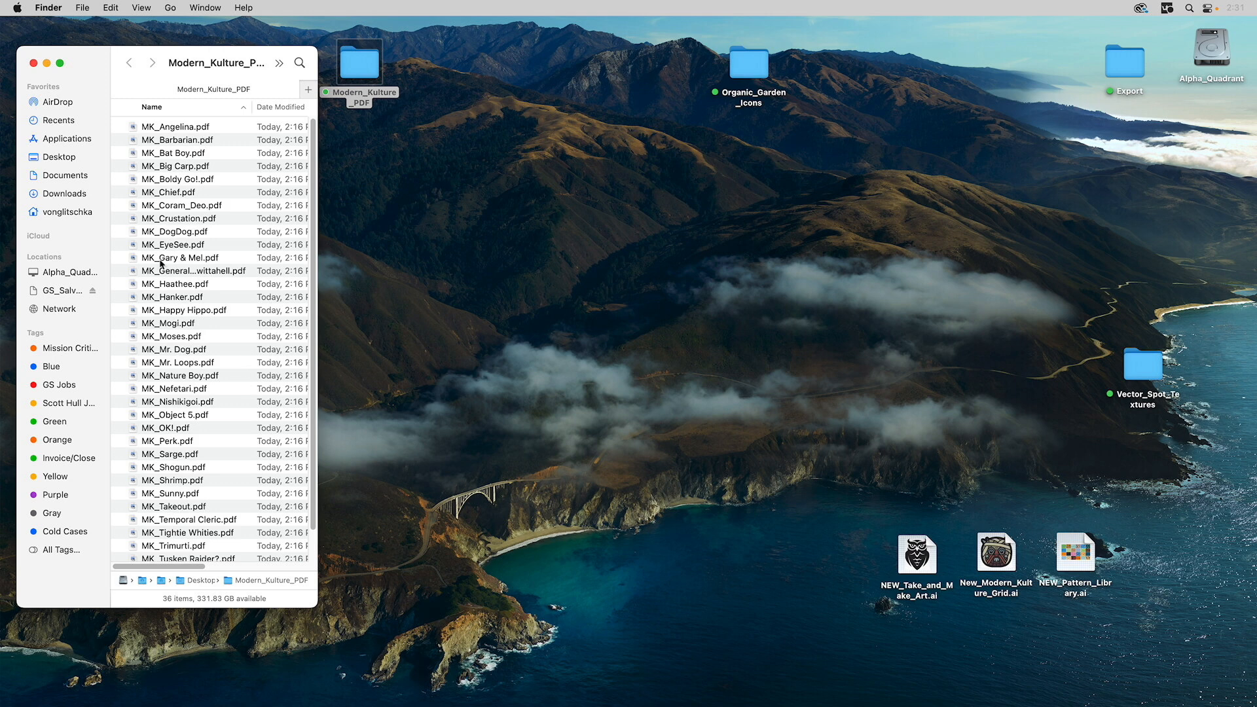
scroll(169, 499, "down", 2)
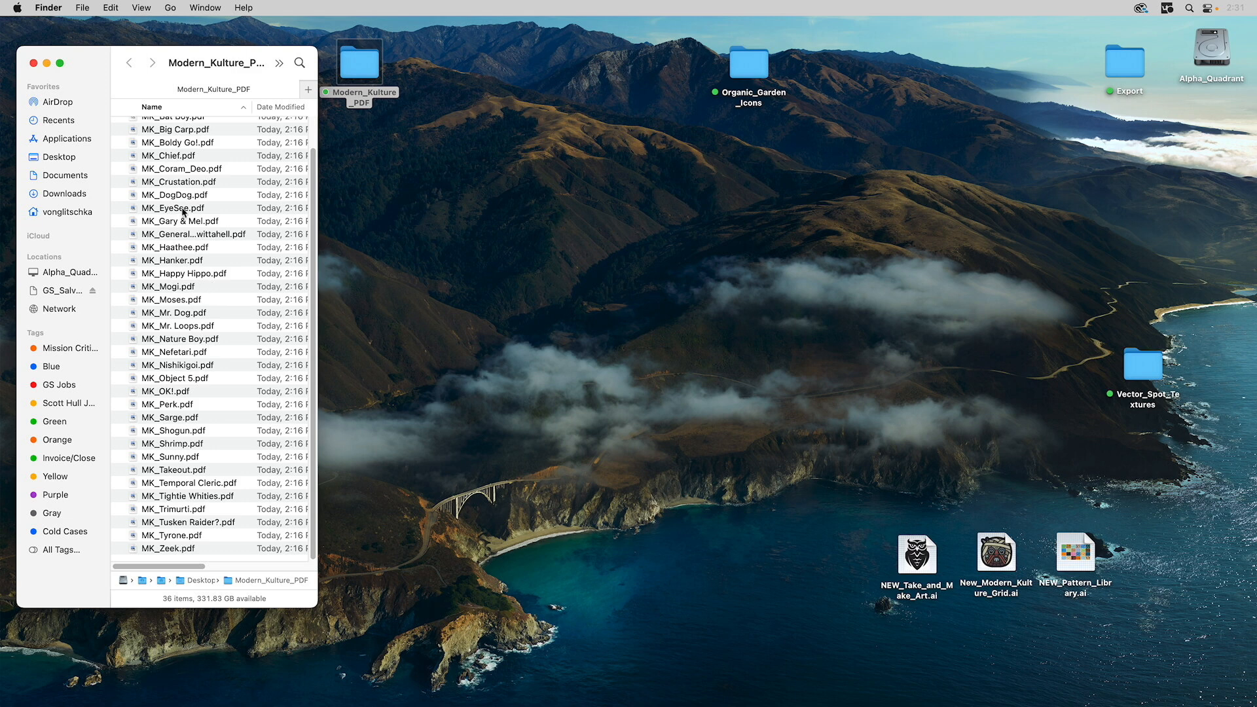
scroll(195, 173, "up", 2)
- Quick Look MK_Angelina.pdf and the following PDFs, then close the Modern_Kulture_PDF window
left_click(133, 129)
key("space")
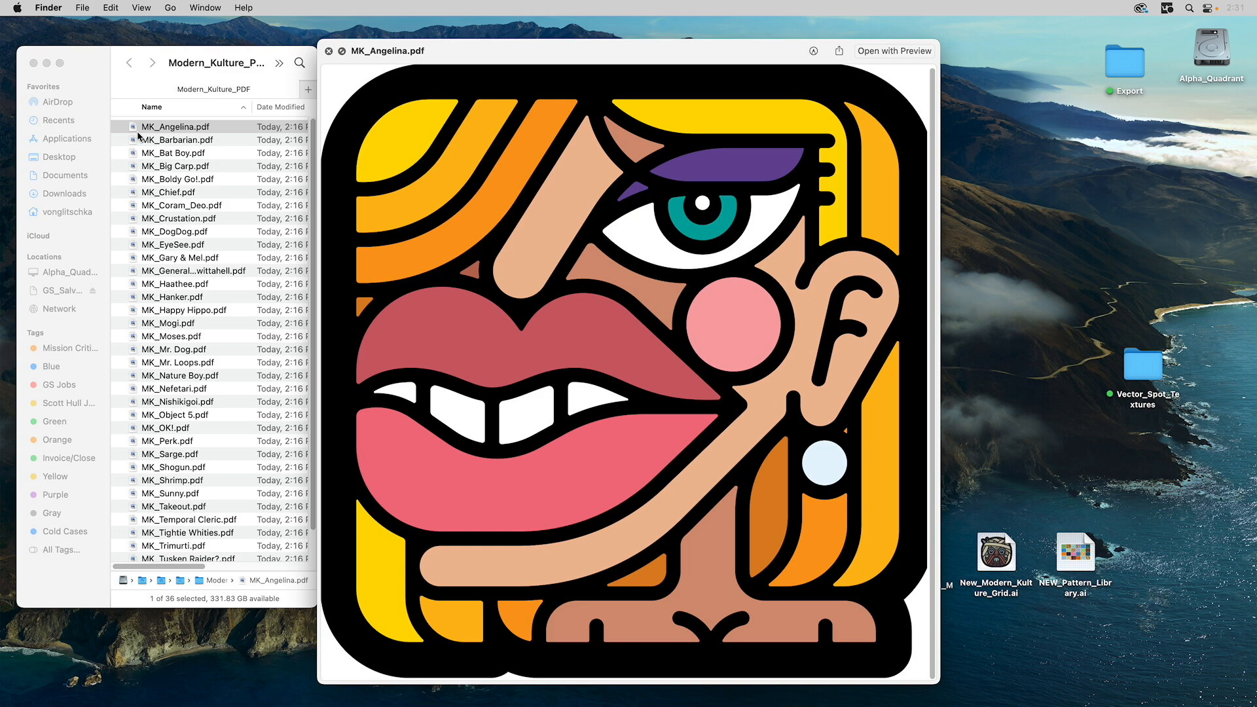
key("Down")
key("Down")
key("Down")
key("Down")
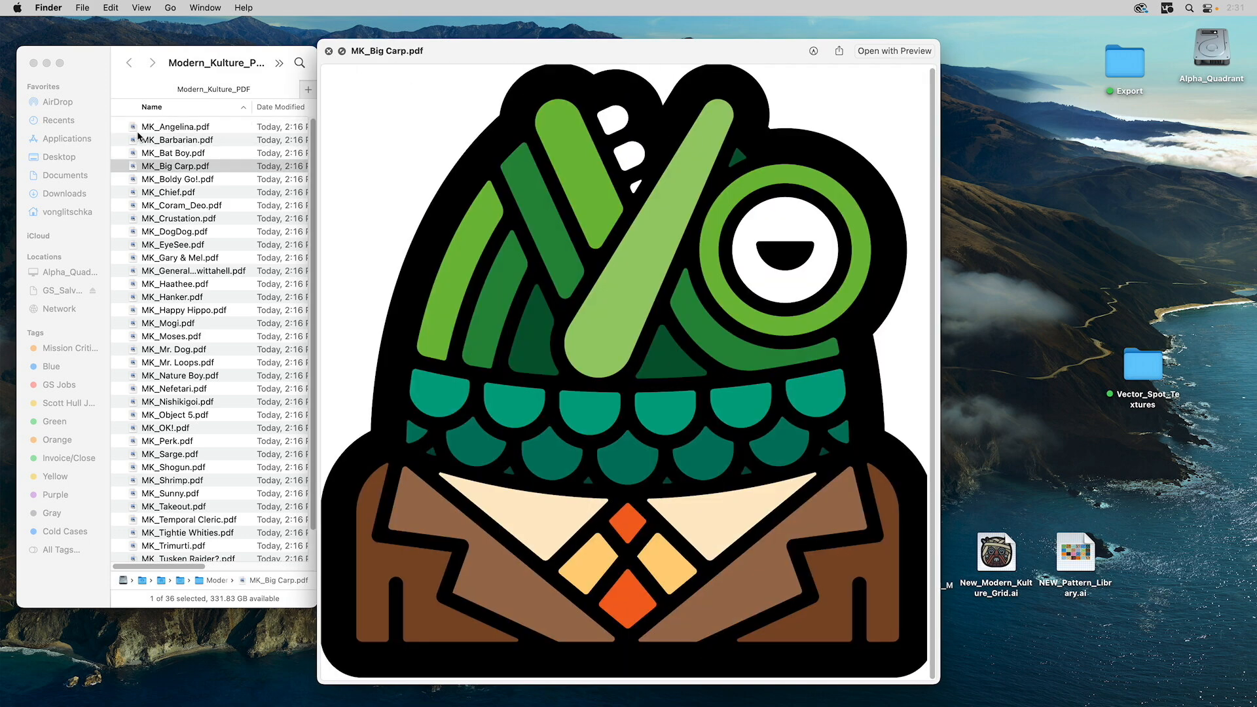
key("Down")
key("Down")
key("Down")
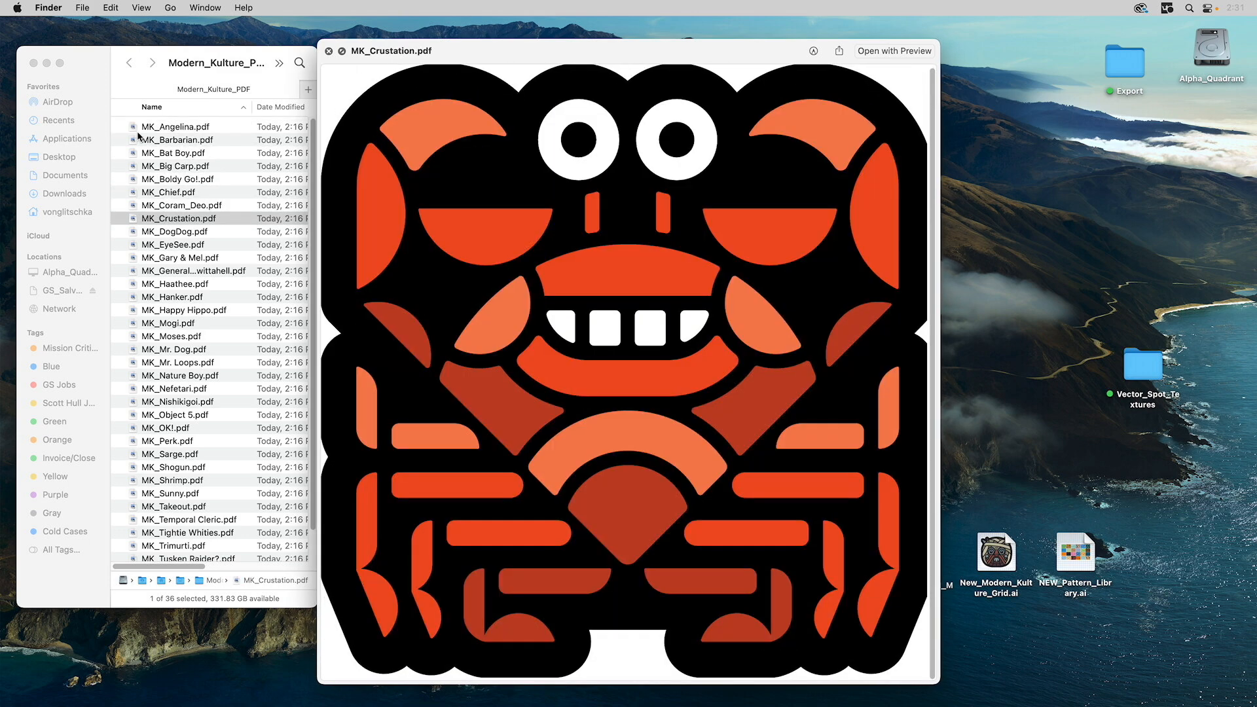
key("space")
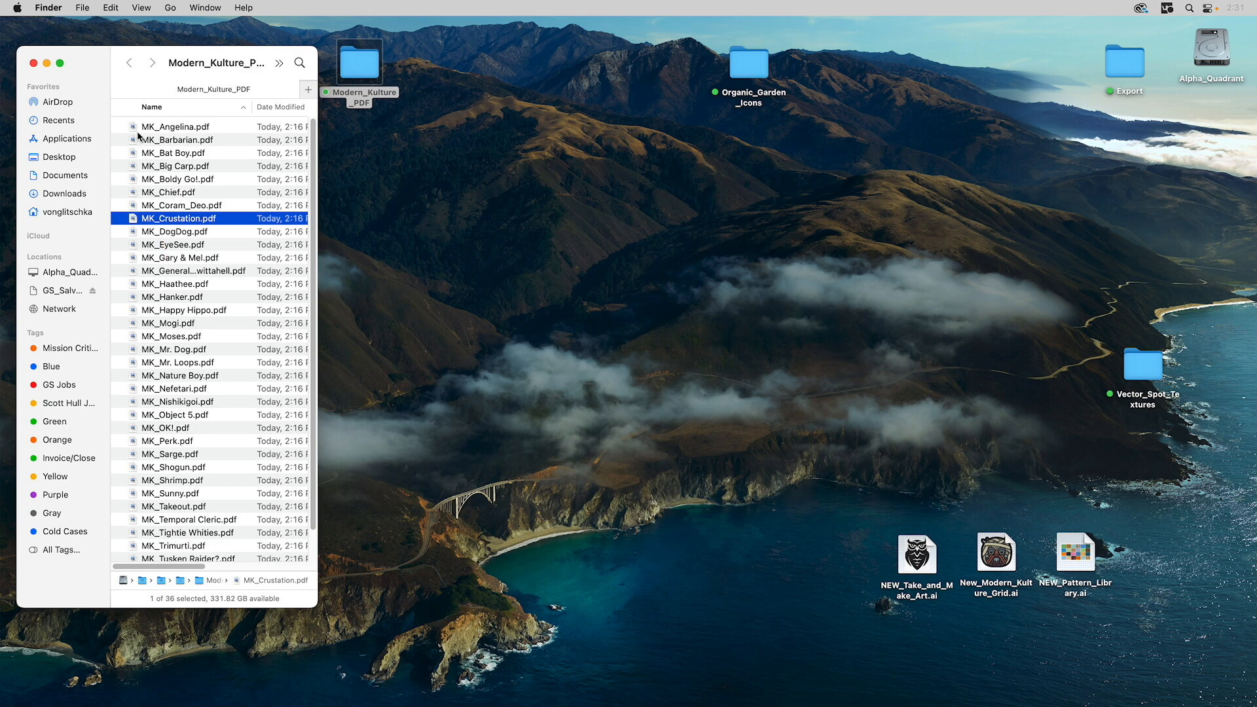
left_click(34, 64)
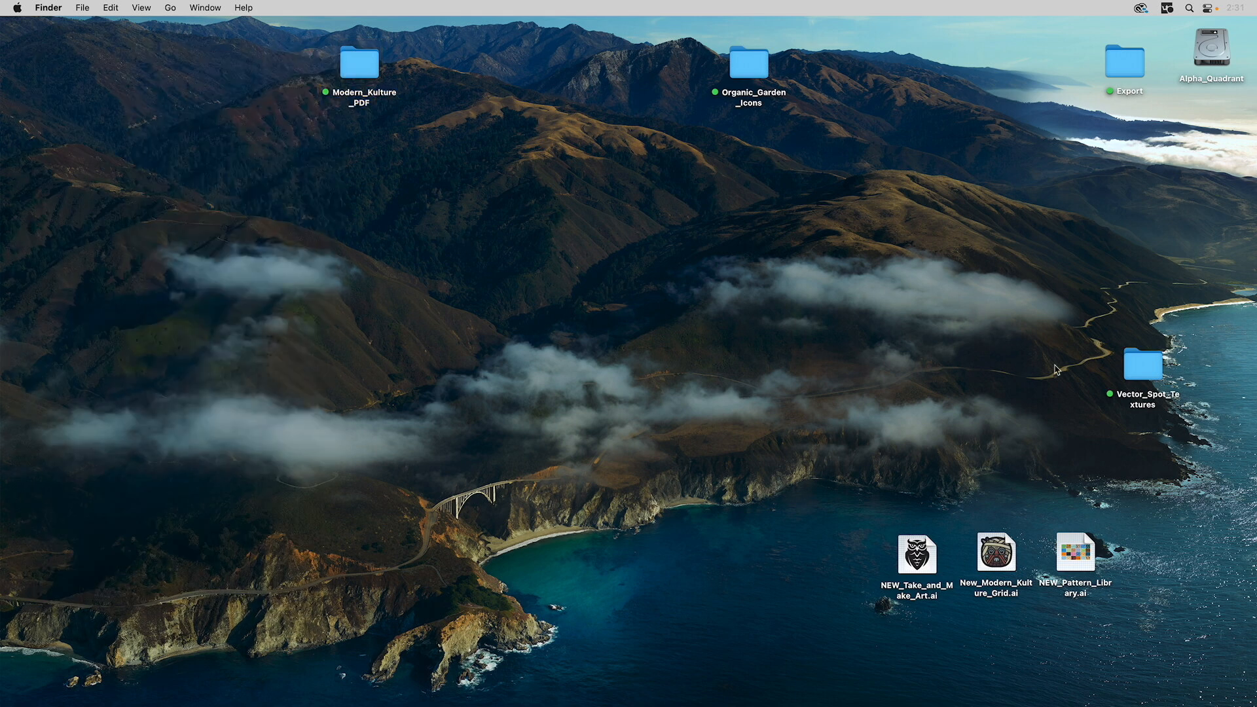
- Open Vector_Spot_Textures, center and enlarge its window, and select Abrasive1_Abrasive1.ai
left_click(1140, 361)
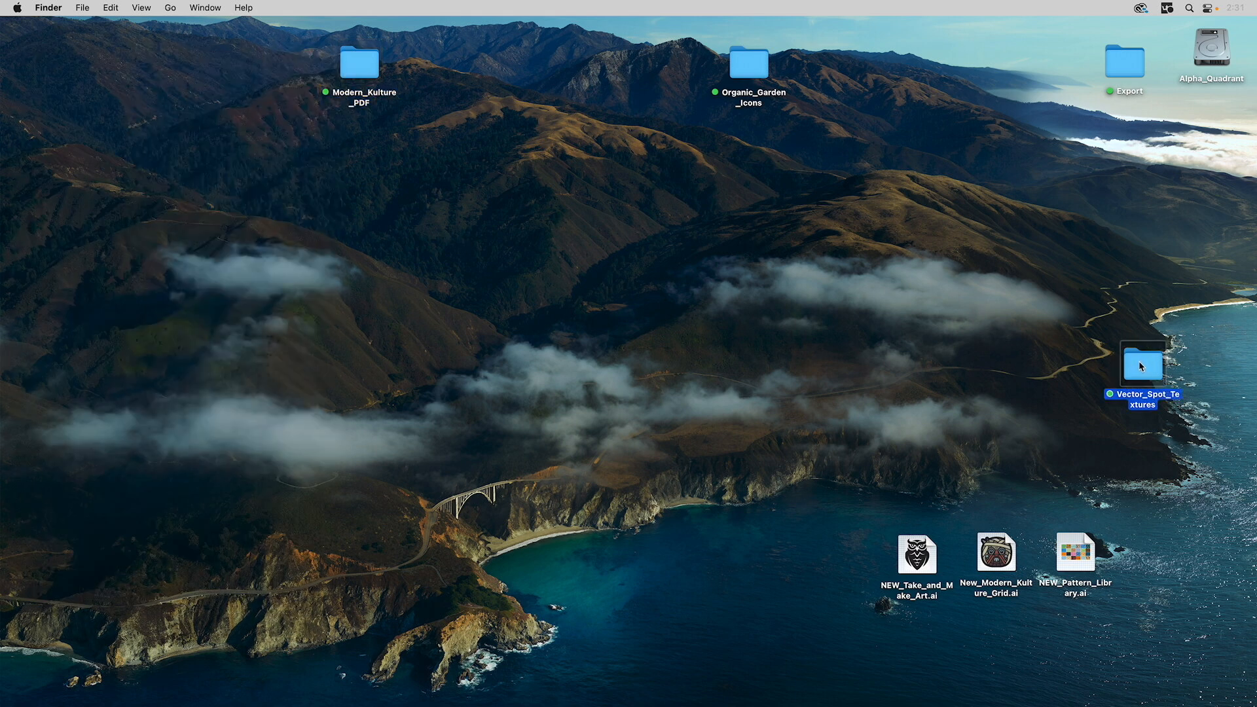
double_click(1140, 363)
left_click_drag(955, 362, 543, 170)
left_click_drag(684, 410, 813, 618)
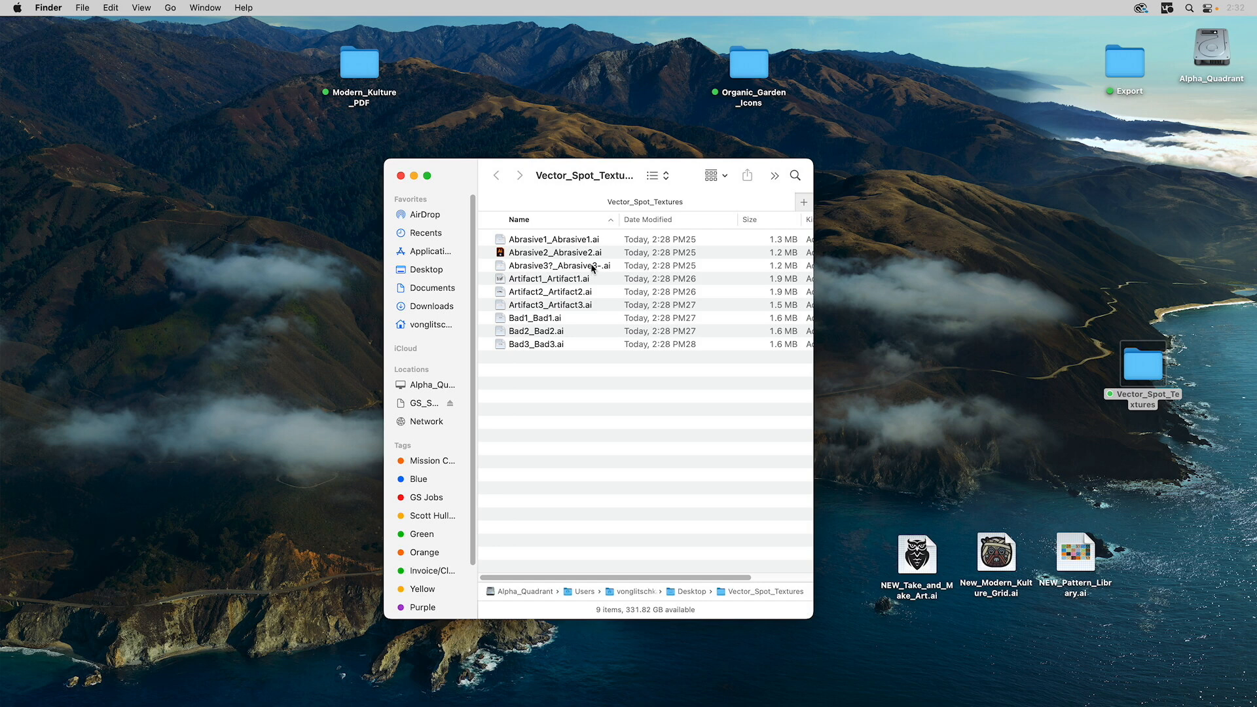
left_click(529, 241)
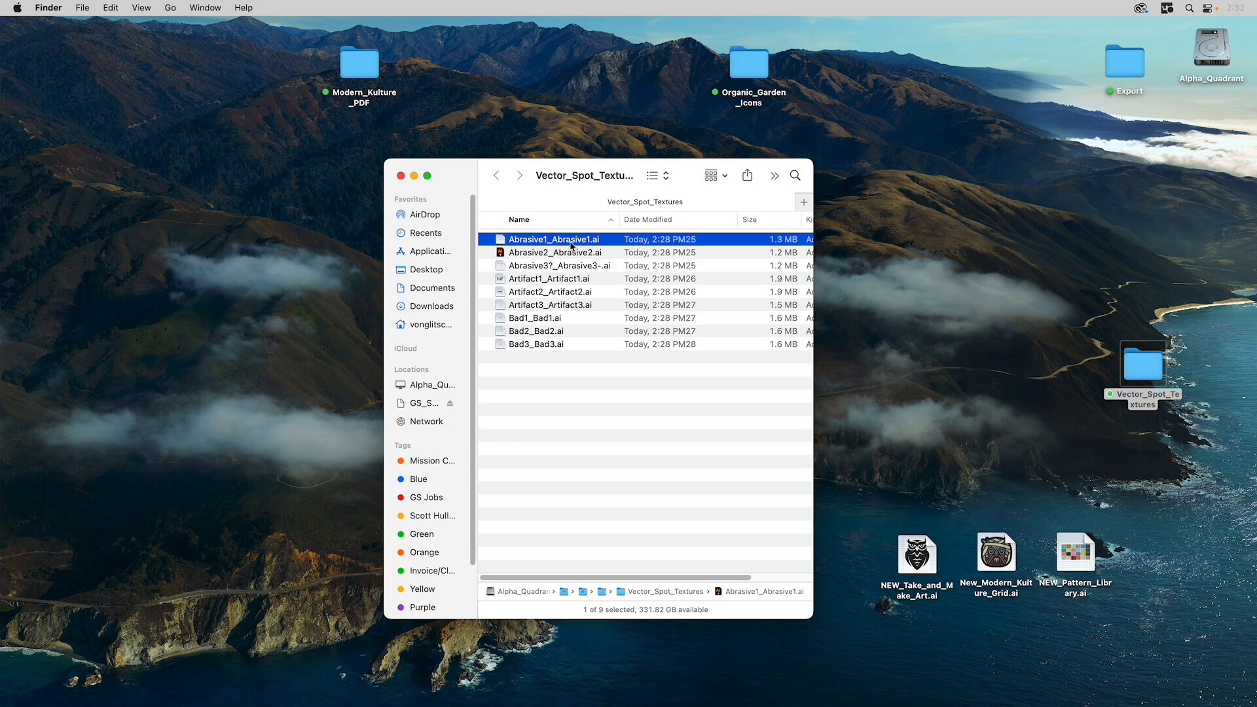
- Rename Abrasive1_Abrasive1.ai and Abrasive2_Abrasive2.ai by removing the duplicated prefixes
left_click(531, 241)
left_click_drag(552, 239, 509, 241)
left_click(549, 238)
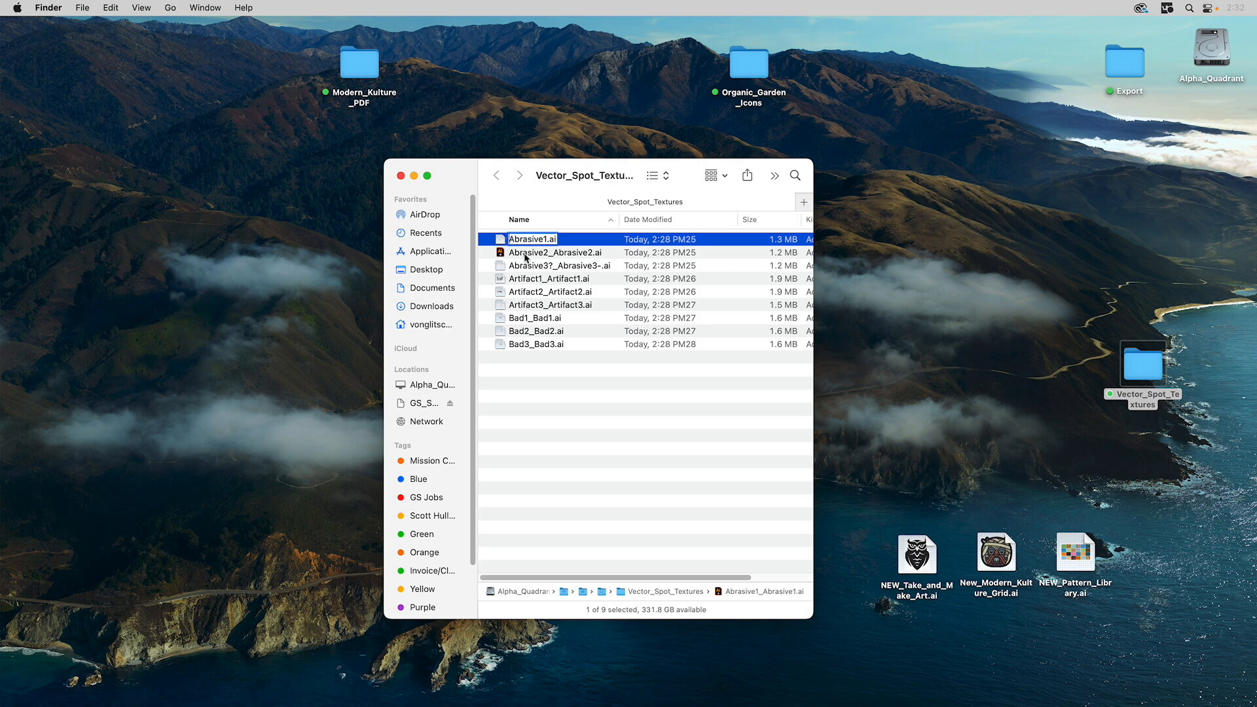
key("BackSpace")
left_click(532, 255)
left_click(548, 253)
left_click(549, 253)
left_click_drag(552, 253, 509, 254)
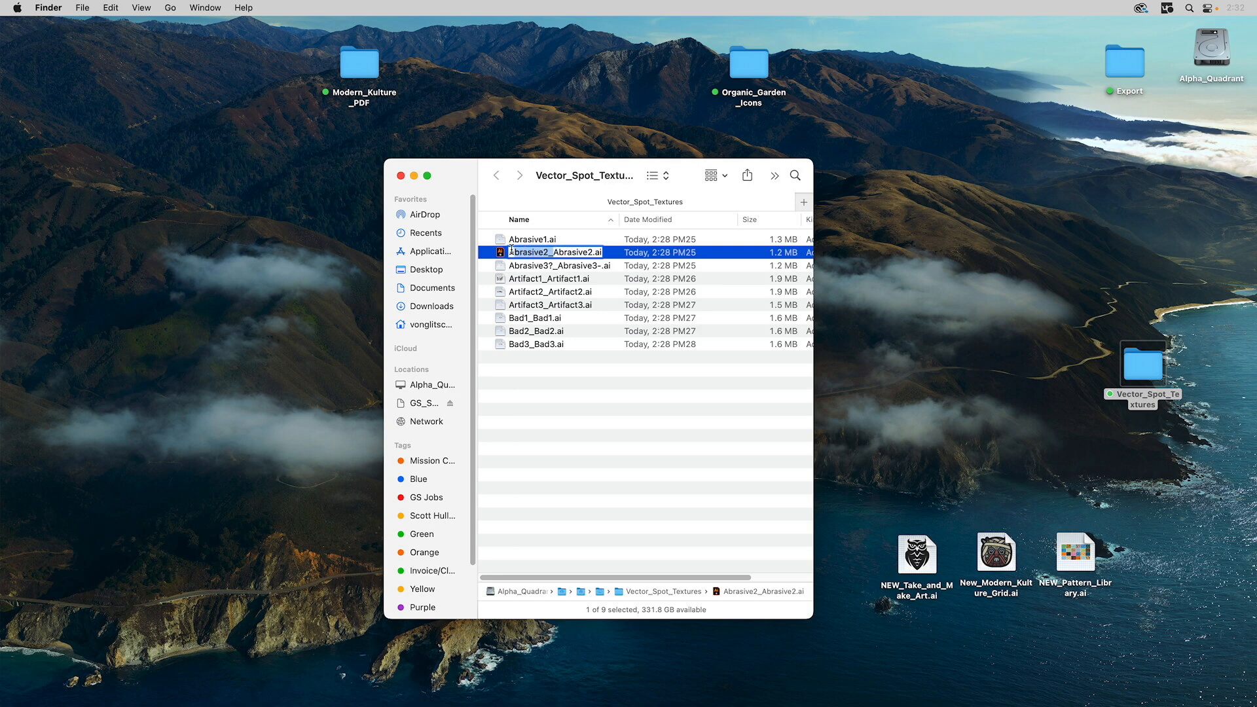
key("BackSpace")
- Rename Abrasive3?_Abrasive3-.ai to Abrasive3.ai, removing the prefix and stray hyphen
left_click(537, 265)
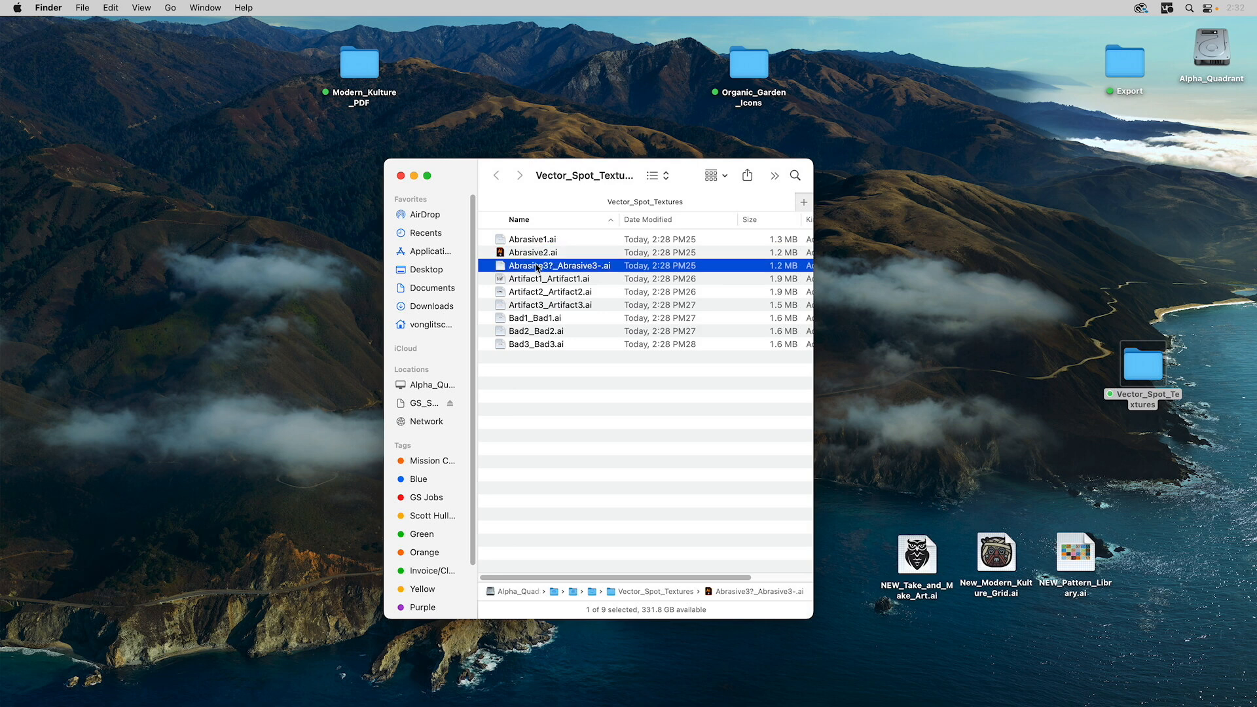
left_click(536, 266)
left_click(535, 265)
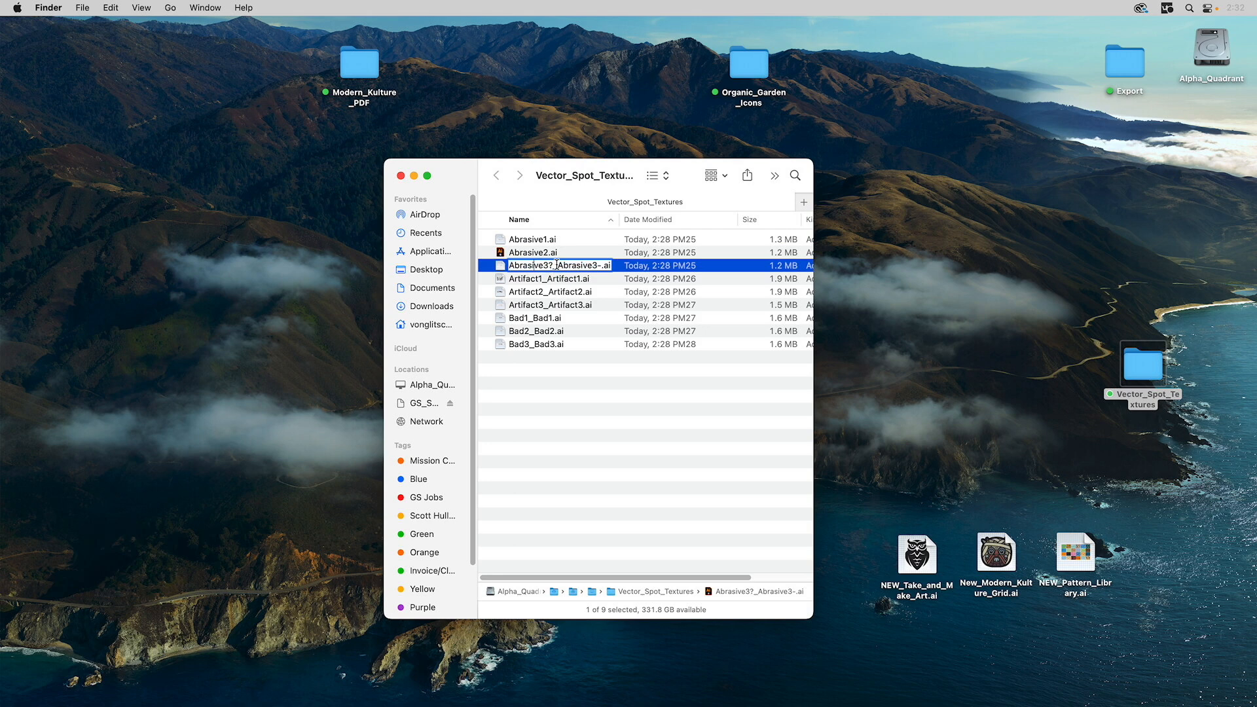
left_click_drag(561, 266, 503, 264)
key("BackSpace")
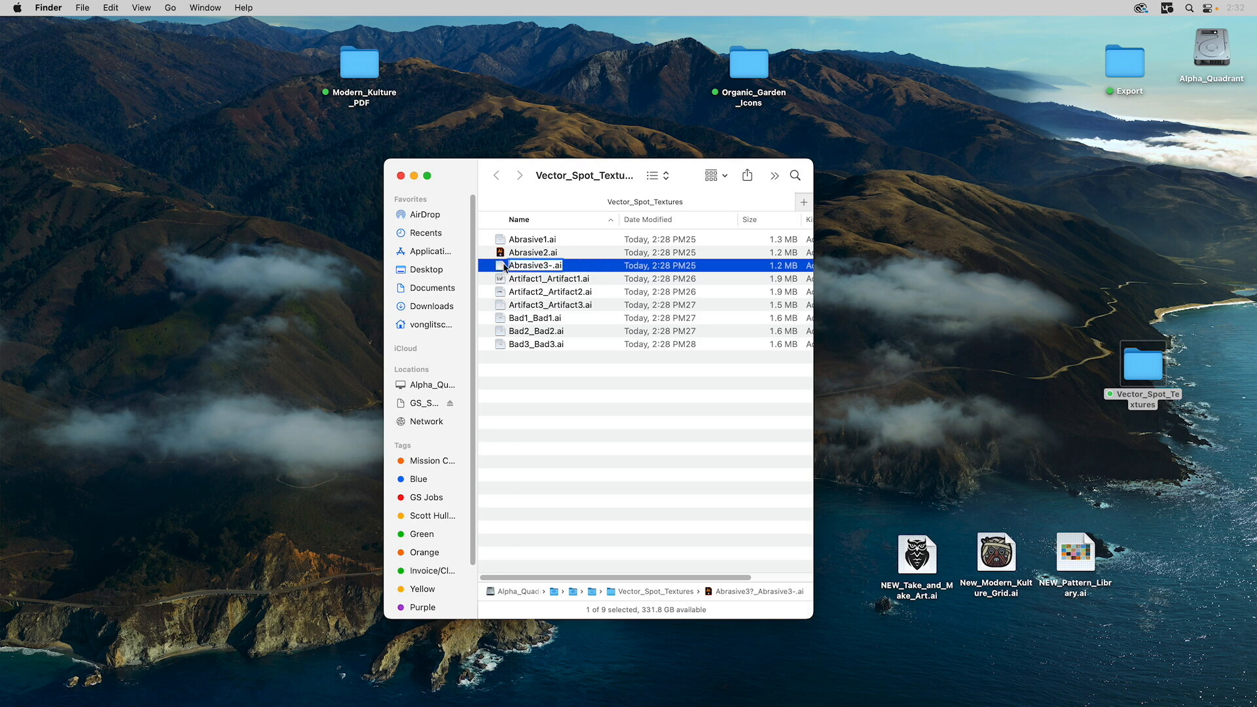
left_click(552, 265)
key("BackSpace")
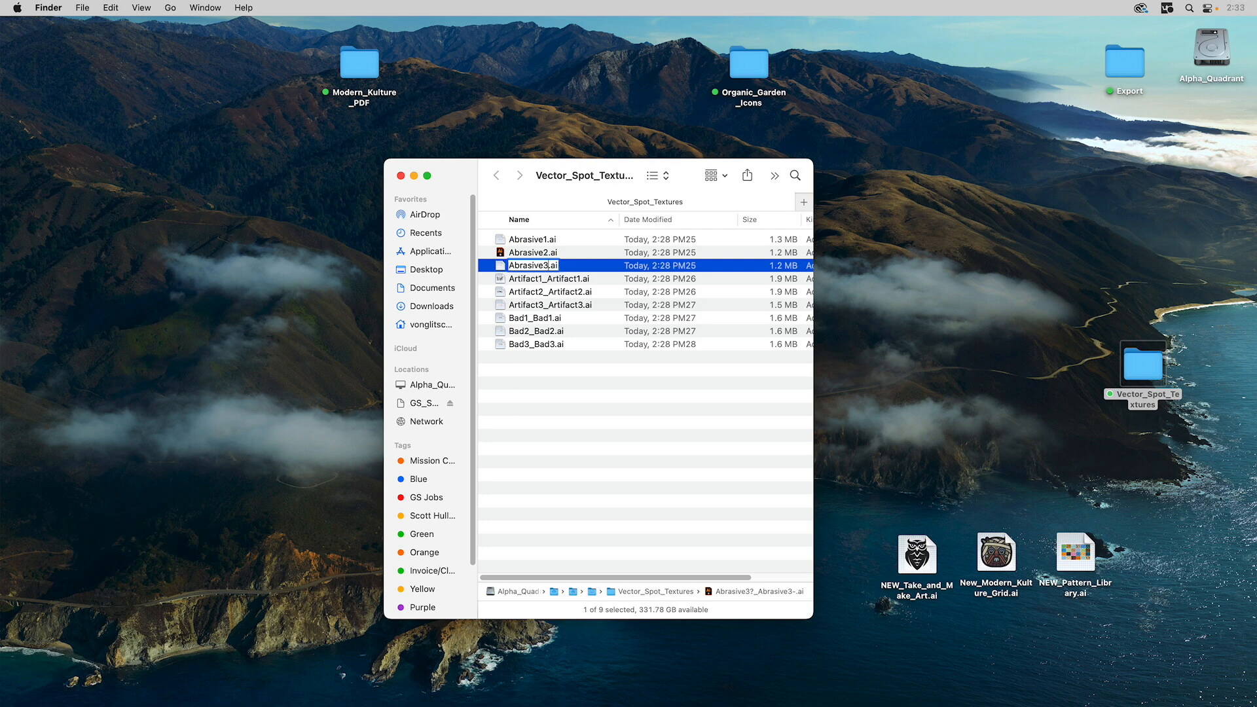
- Strip the duplicated prefixes to rename the files Artifact1.ai, Artifact2.ai and Artifact3.ai
left_click(536, 282)
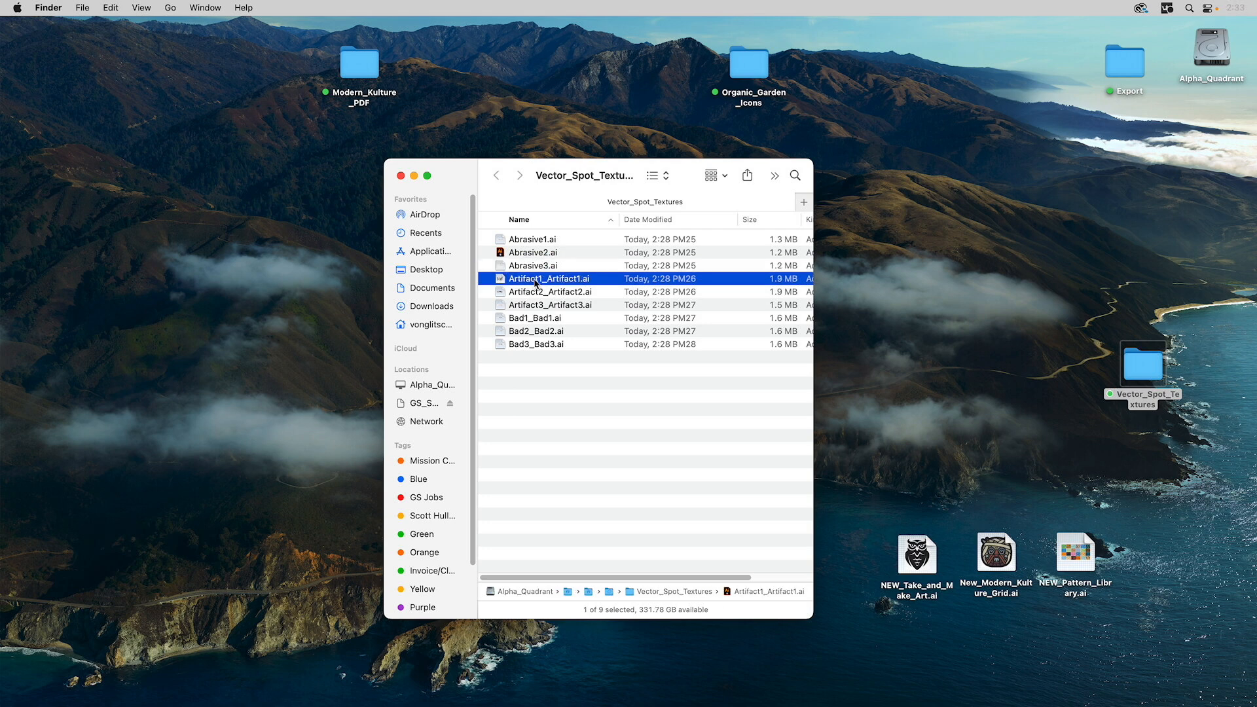
key("Return")
left_click_drag(548, 278, 512, 276)
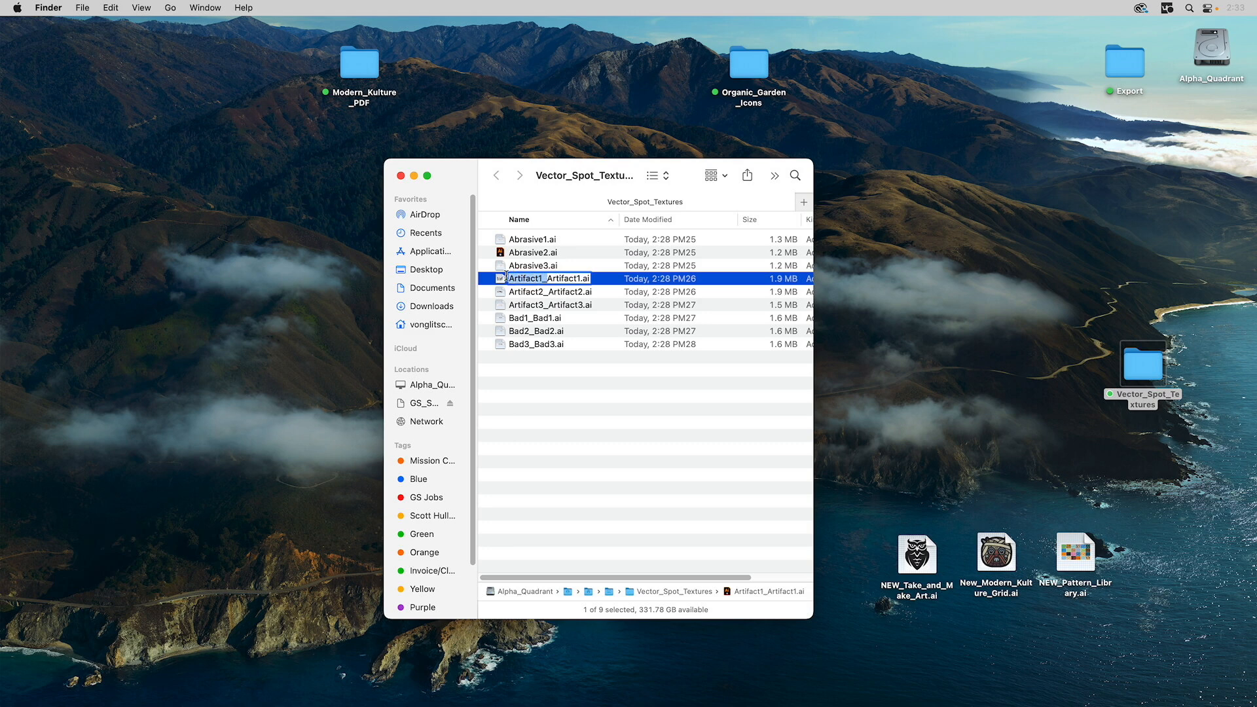
key("BackSpace")
left_click(536, 295)
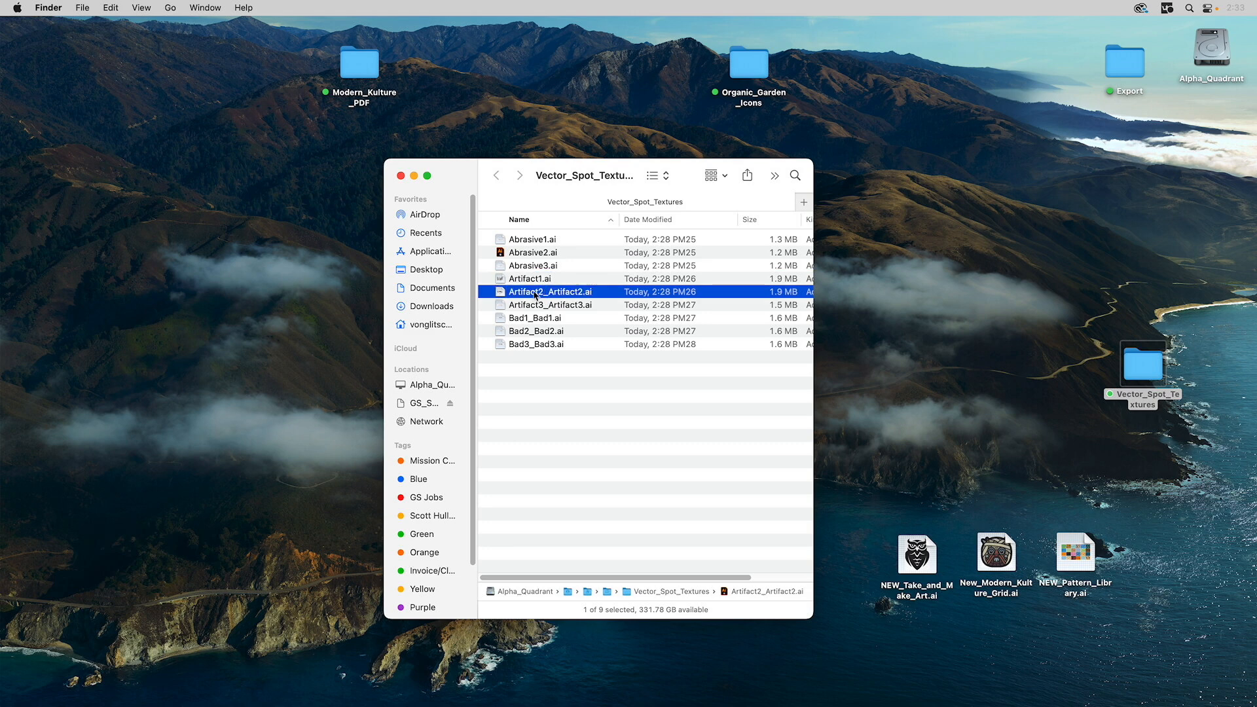
key("Return")
left_click(540, 291)
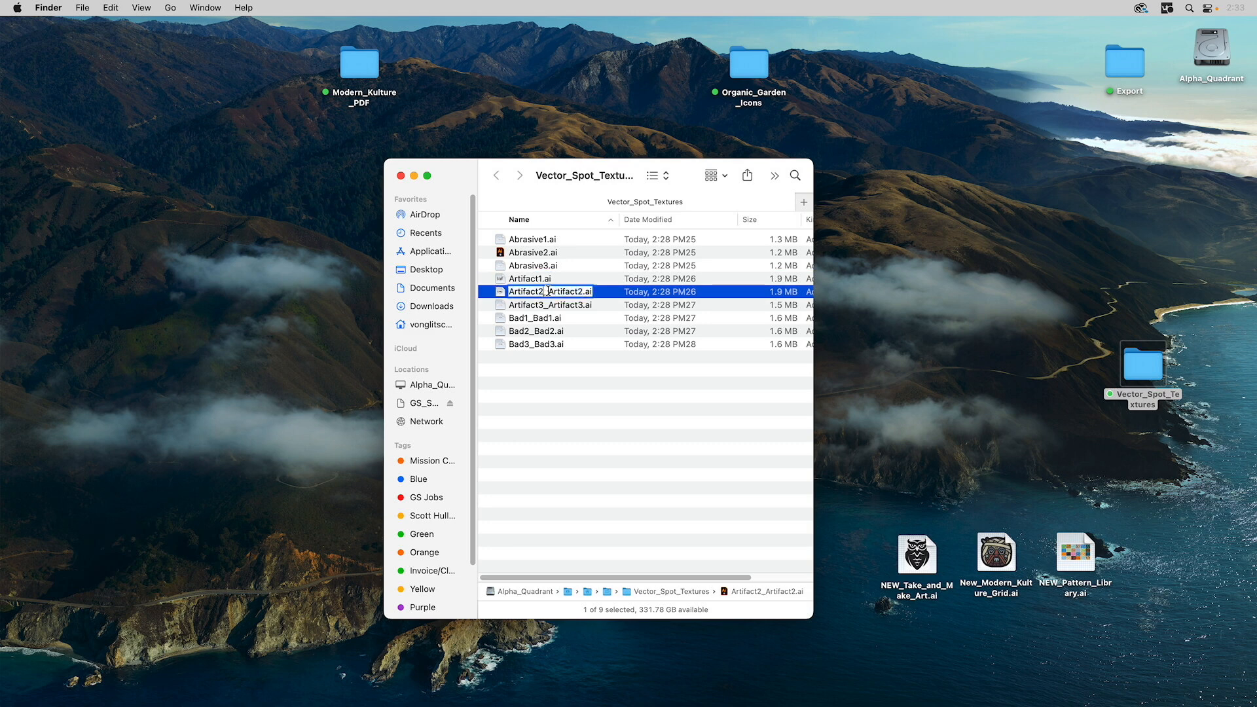
left_click_drag(541, 290, 510, 290)
key("BackSpace")
left_click(521, 308)
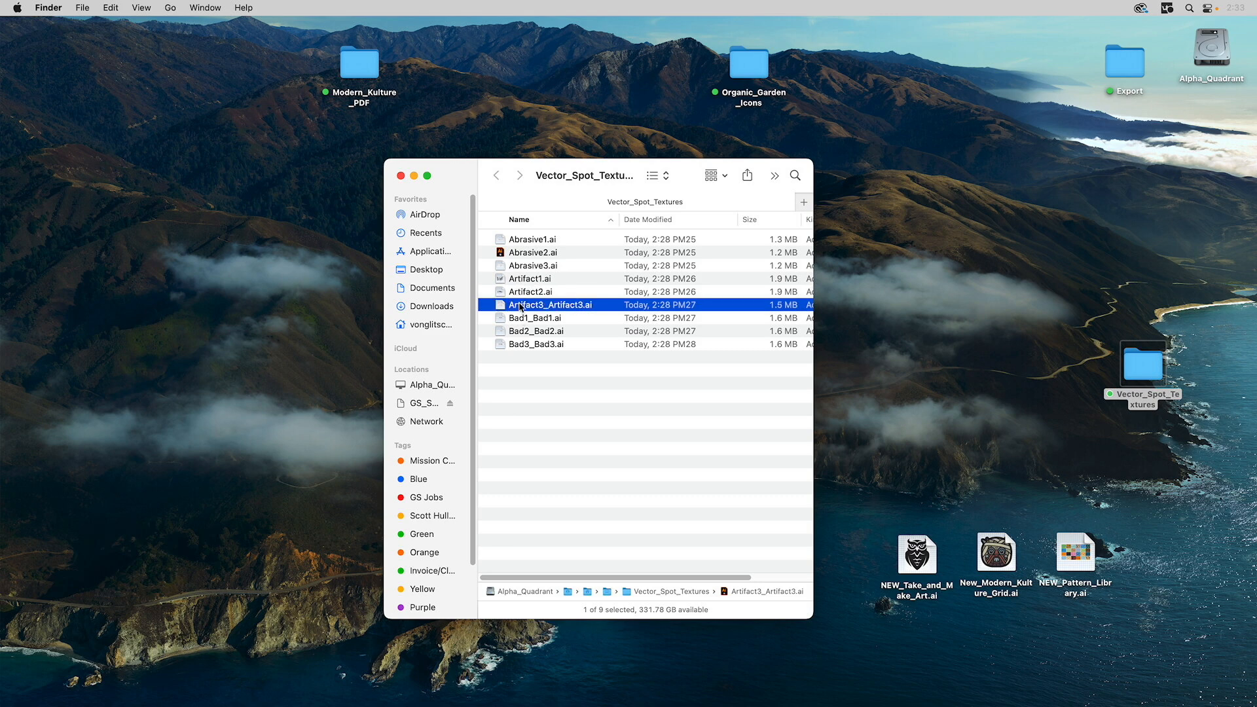
key("Return")
left_click_drag(553, 305, 510, 304)
key("BackSpace")
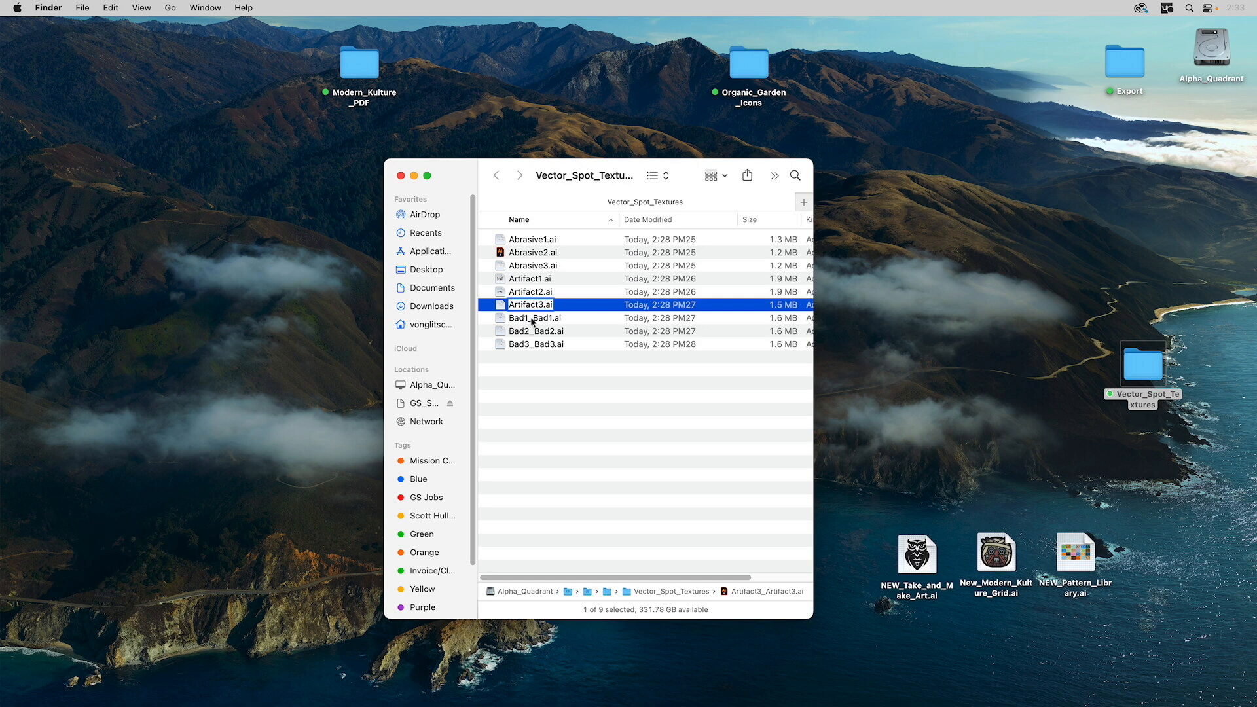
- Rename the Bad files to Bad1.ai, Bad2.ai and Bad3.ai
left_click(531, 319)
key("Return")
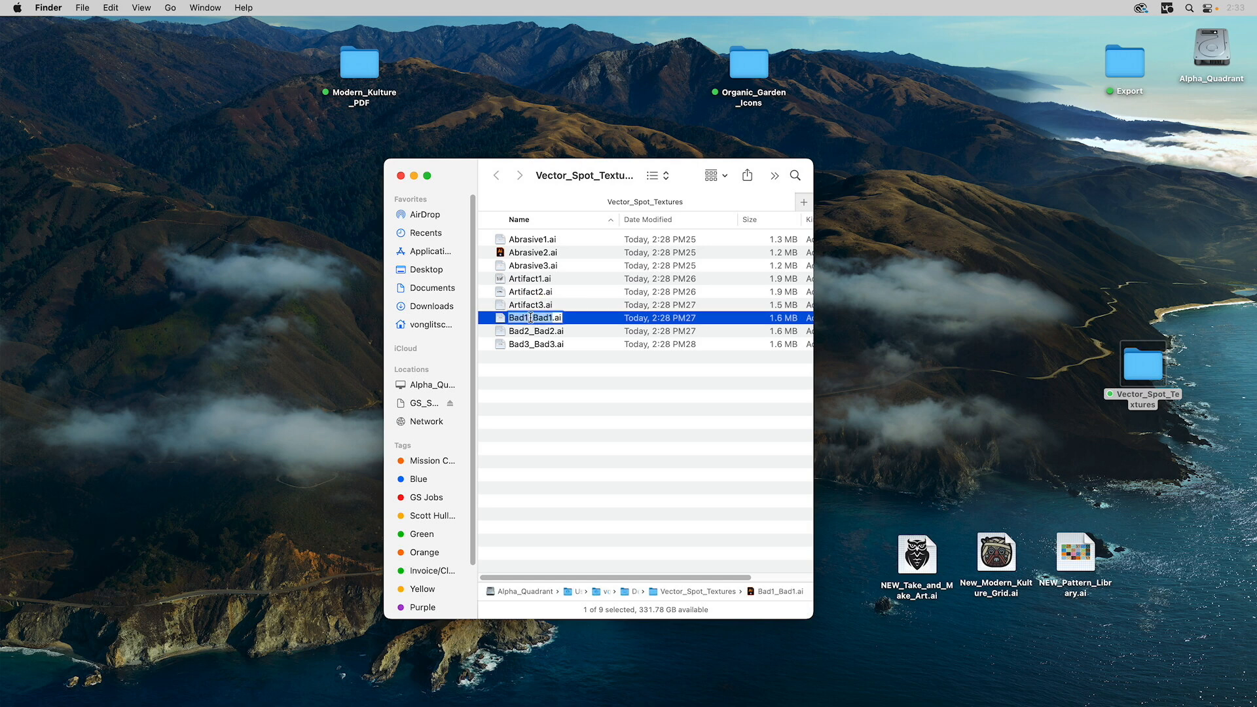
type("Bad1")
left_click(527, 332)
key("Return")
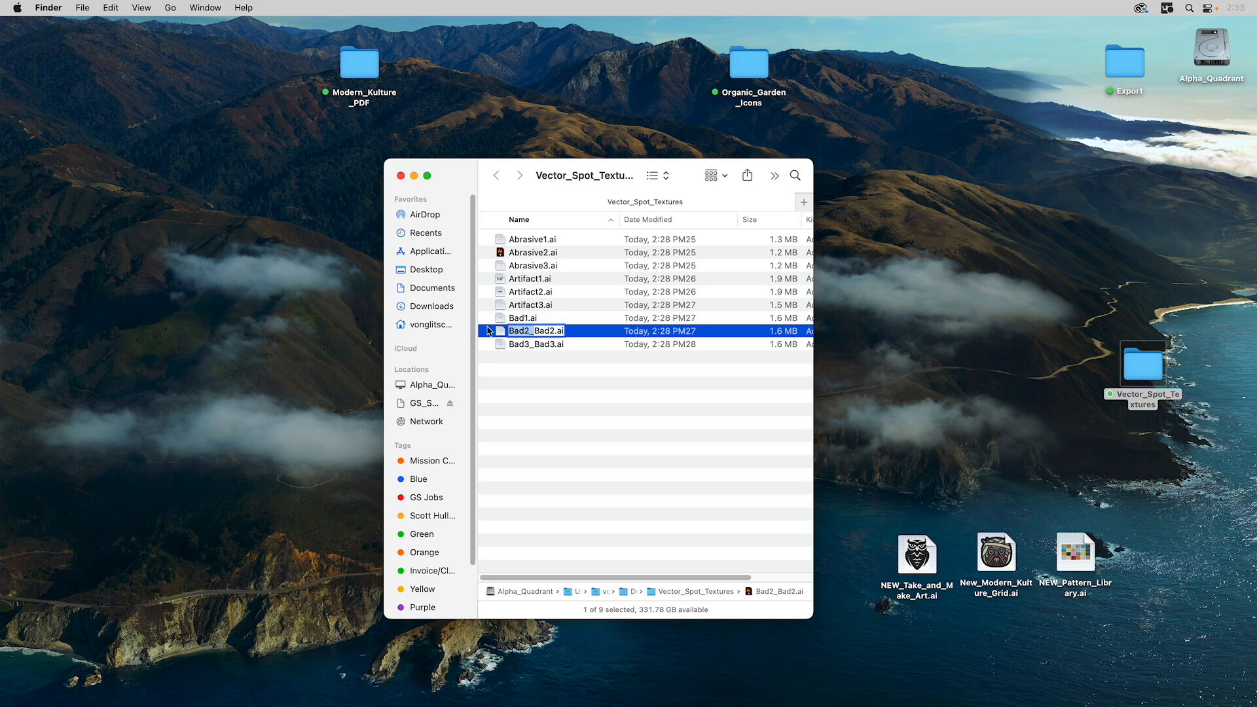
type("Bad2")
left_click(534, 348)
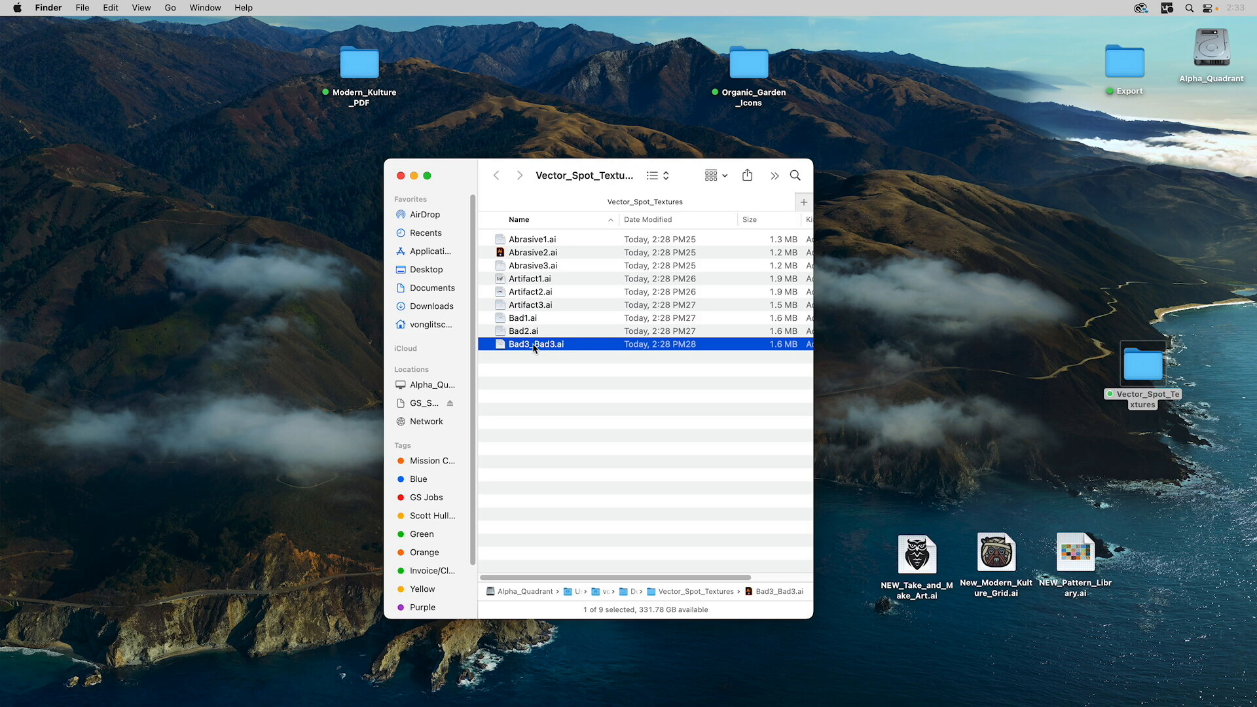
key("Return")
type("Bad3")
key("Return")
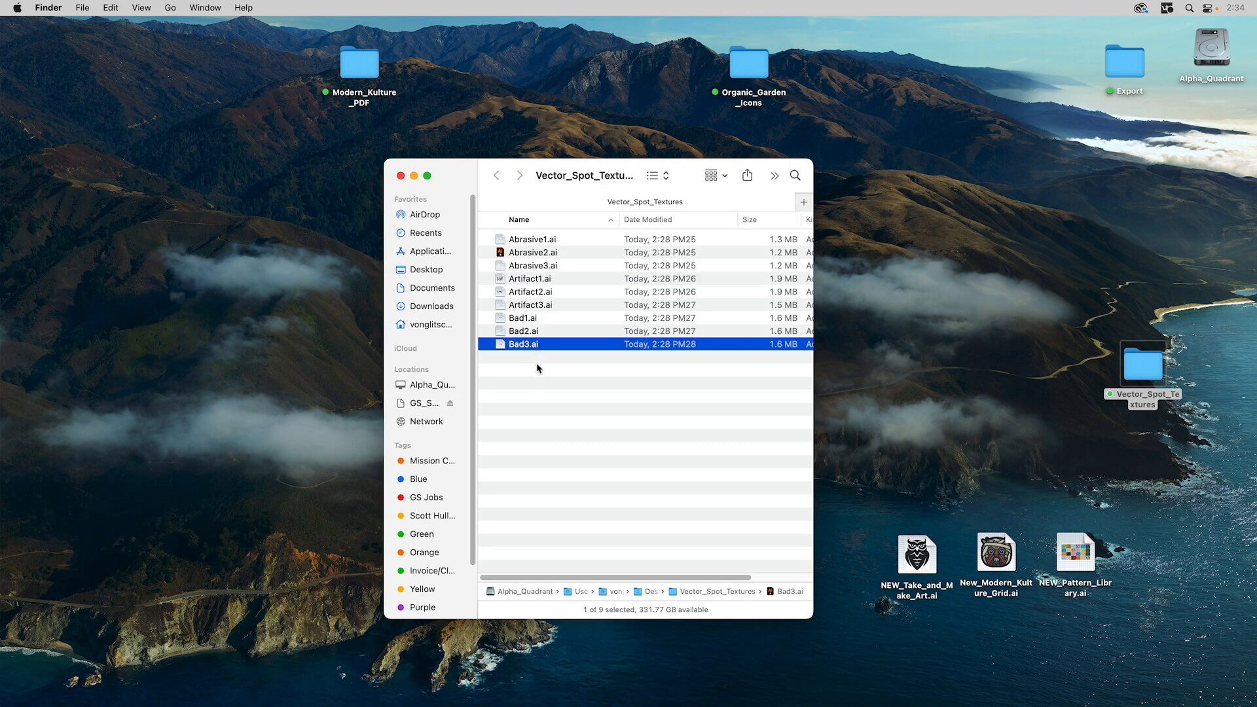
- Quick Look through the renamed textures from Abrasive1.ai, then close the Vector_Spot_Textures window
left_click(514, 386)
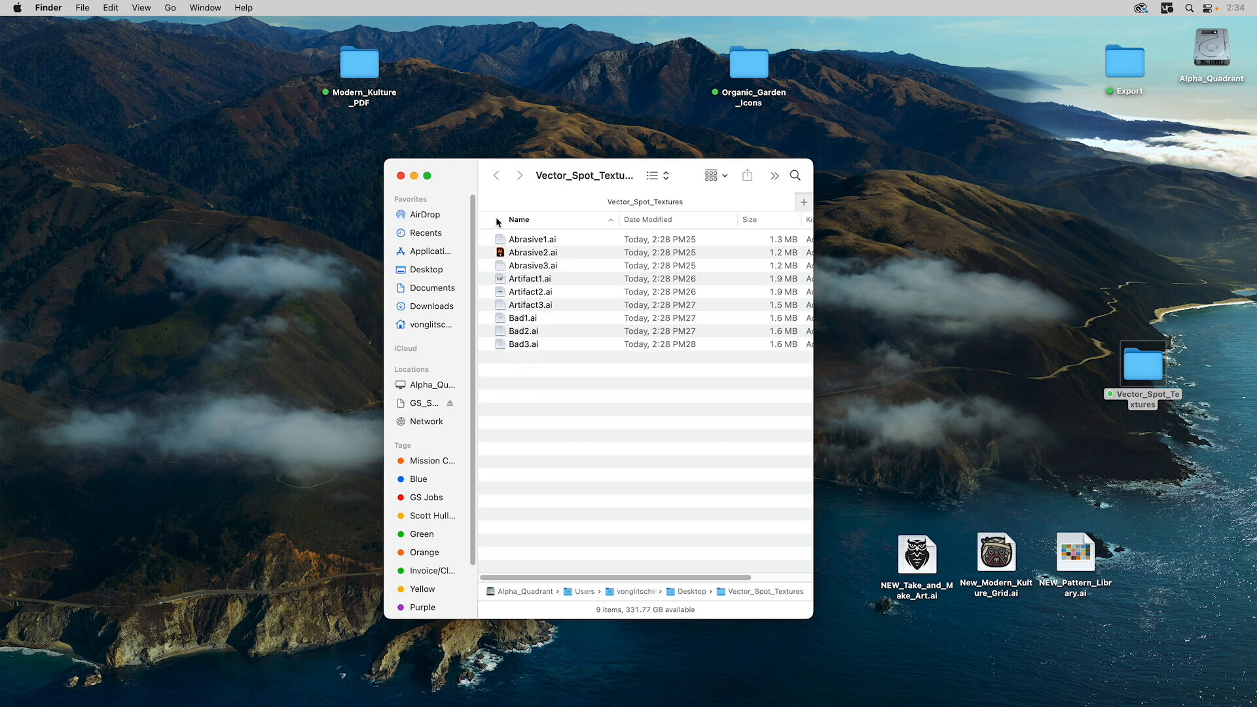
left_click(501, 243)
key("Down")
key("space")
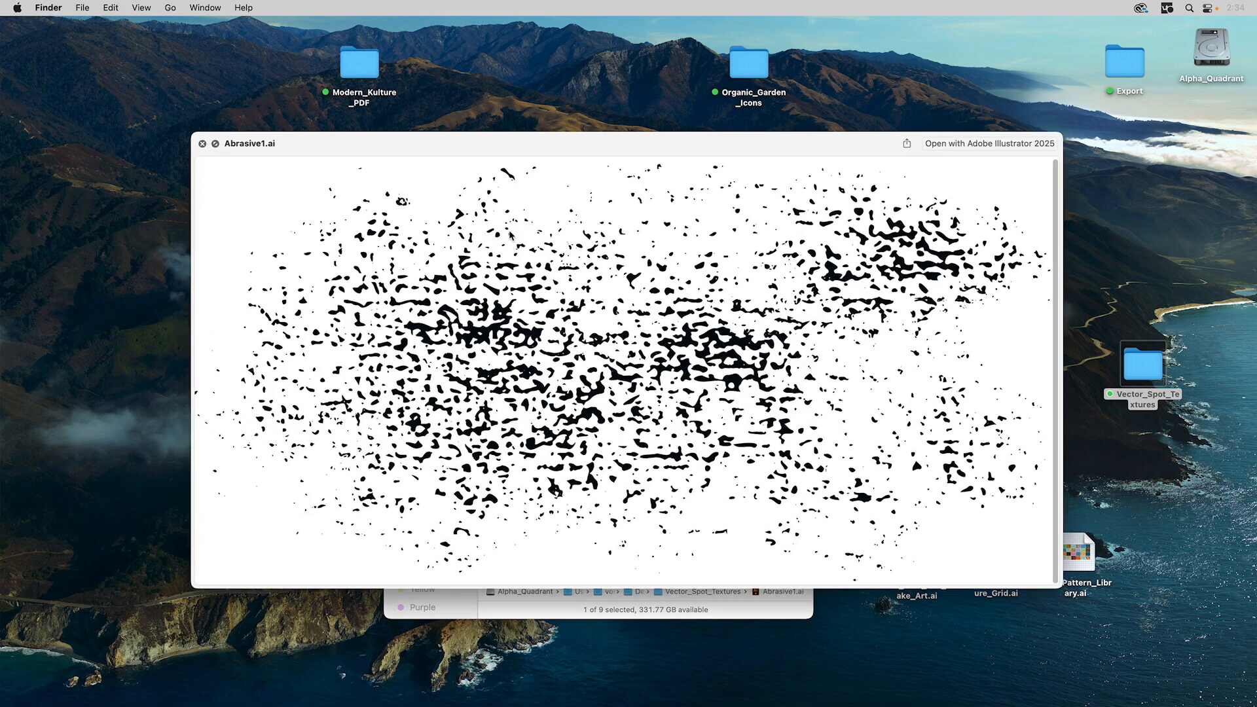
key("Down")
key("Down")
key("Down")
key("Down")
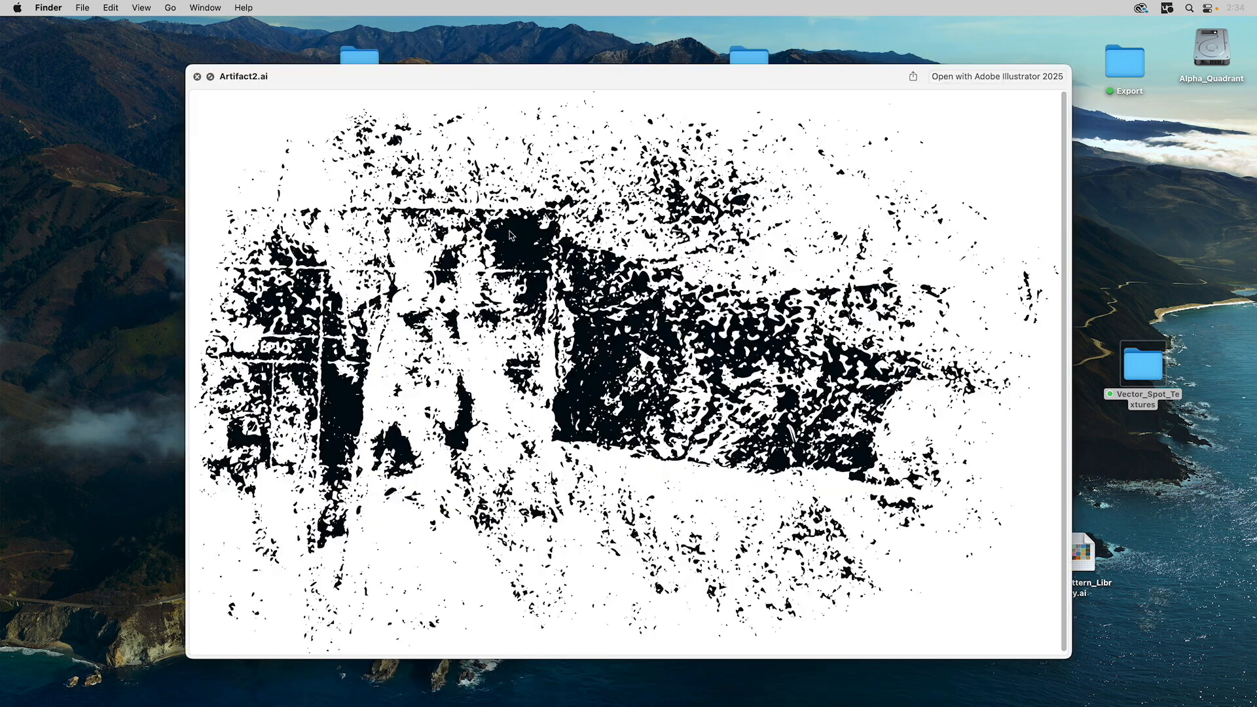
key("space")
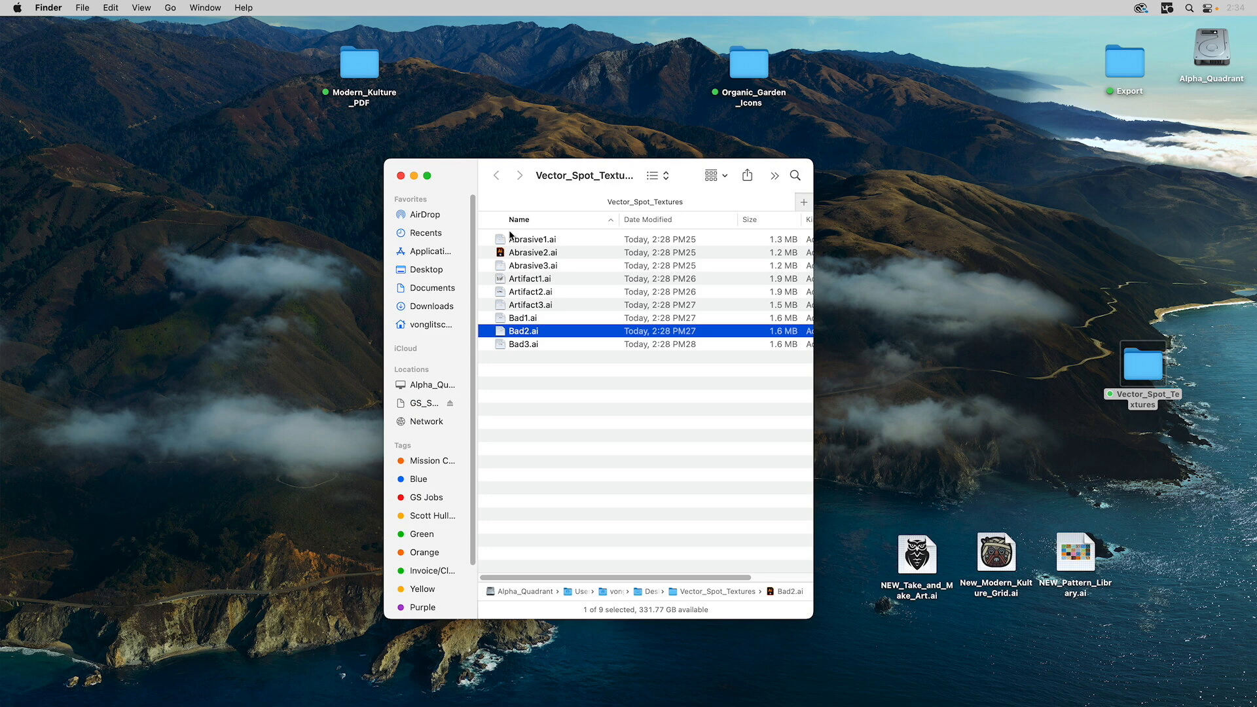
left_click(533, 392)
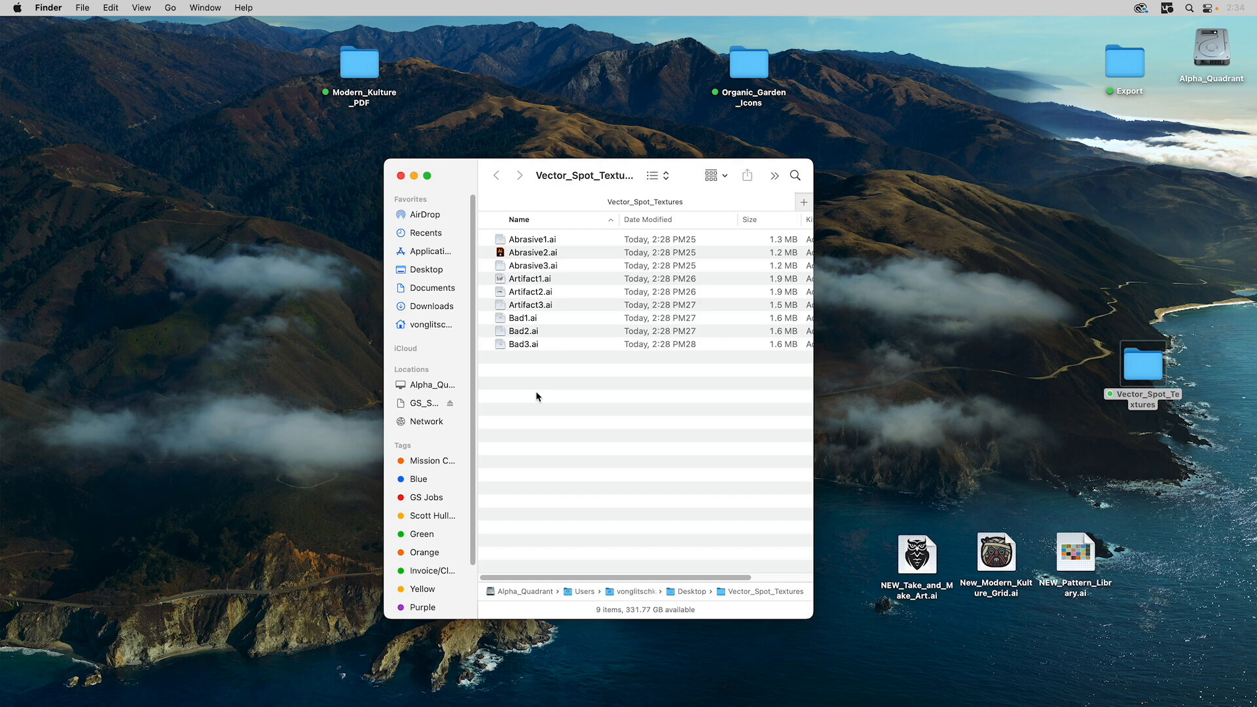
left_click(401, 177)
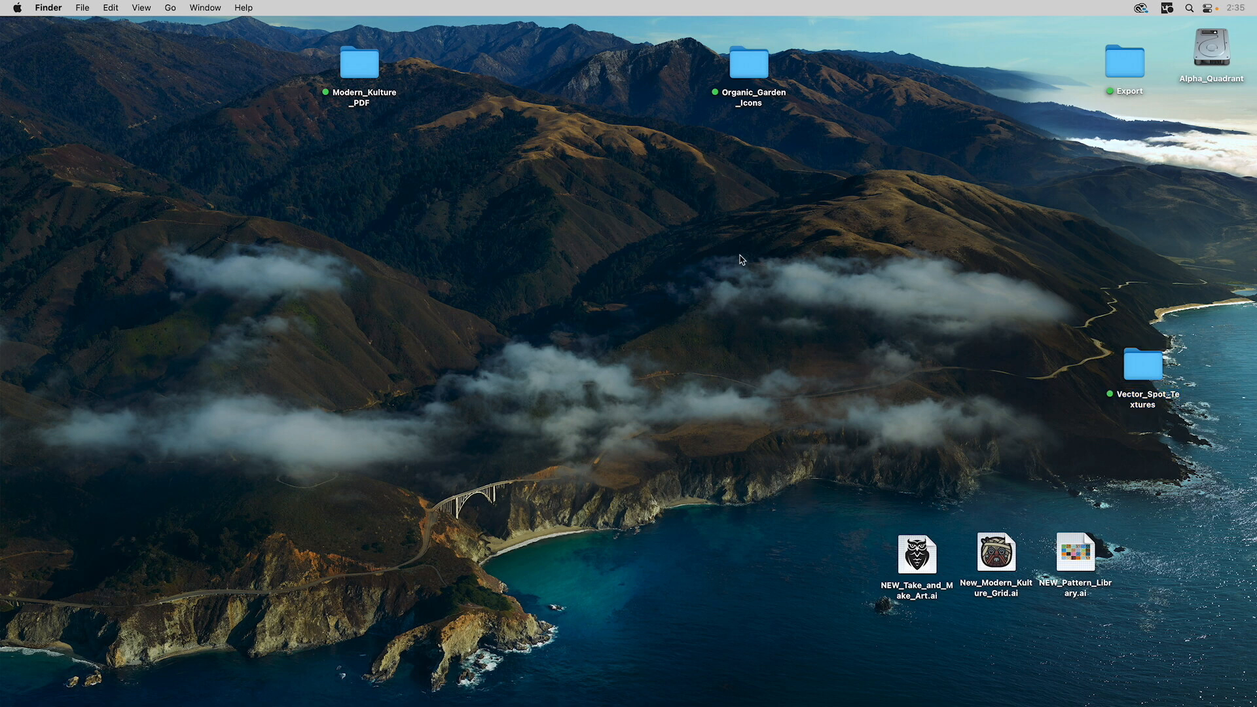
- Preview New_Modern_Kulture_Grid.ai in Quick Look and move the preview up and left
left_click(1005, 561)
key("space")
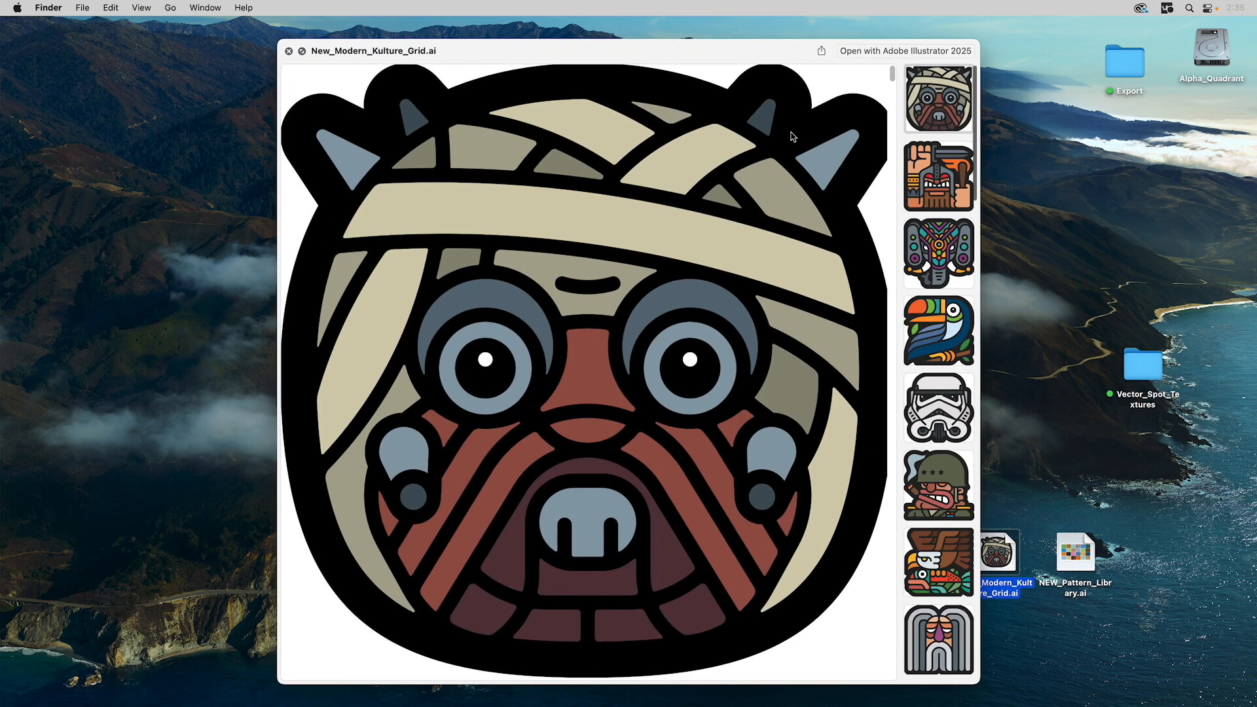
left_click_drag(732, 45, 652, 29)
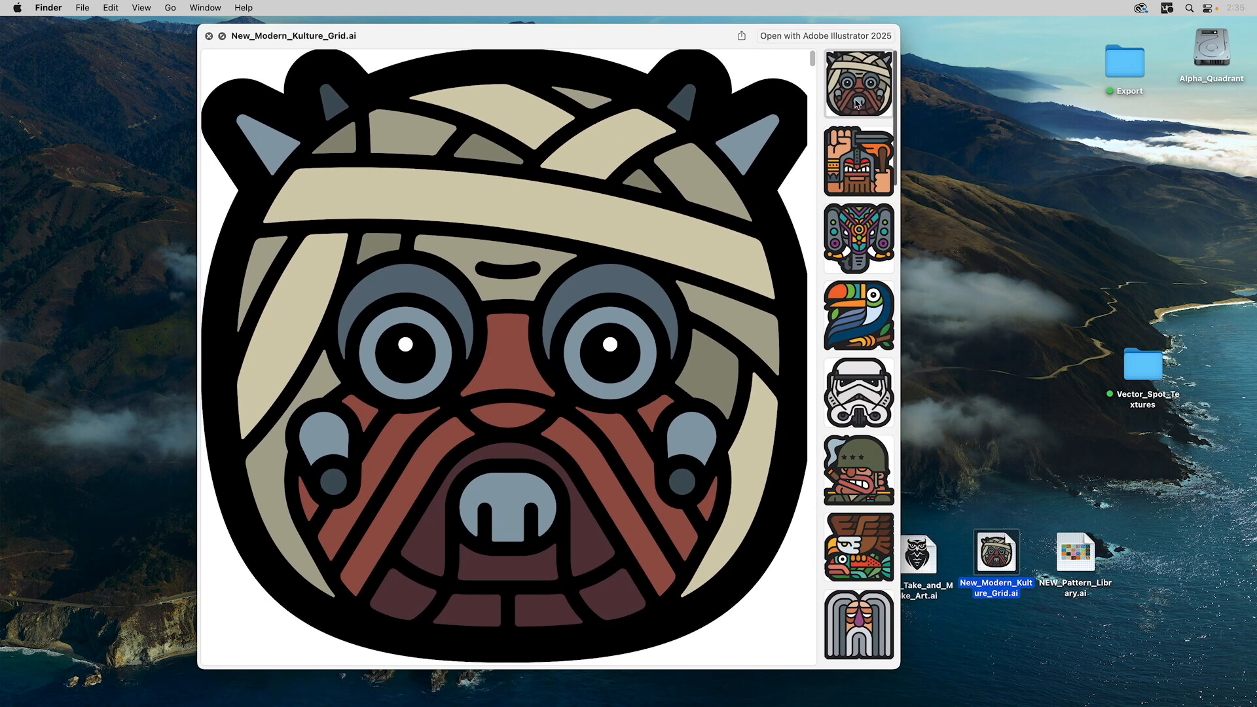